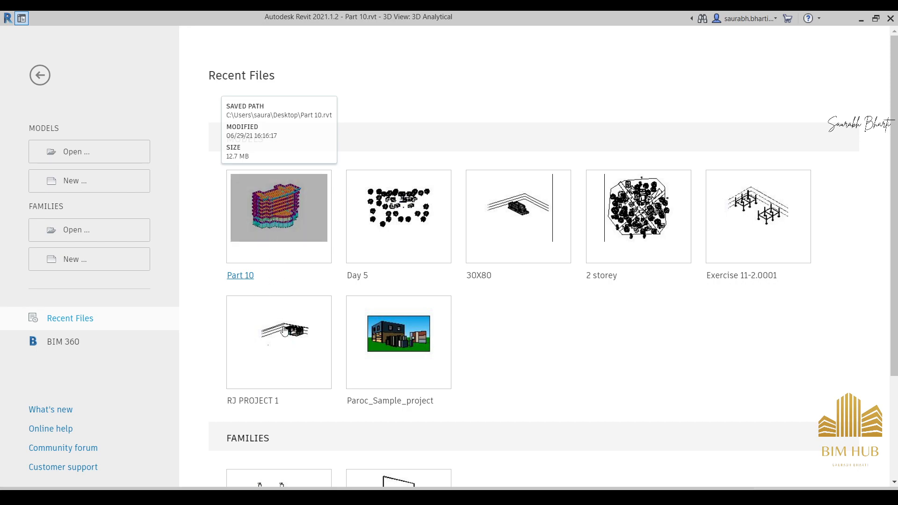
# Step: Open the recent project Part 10 and view its 3D Analytical model from the front
pyautogui.click(279, 207)
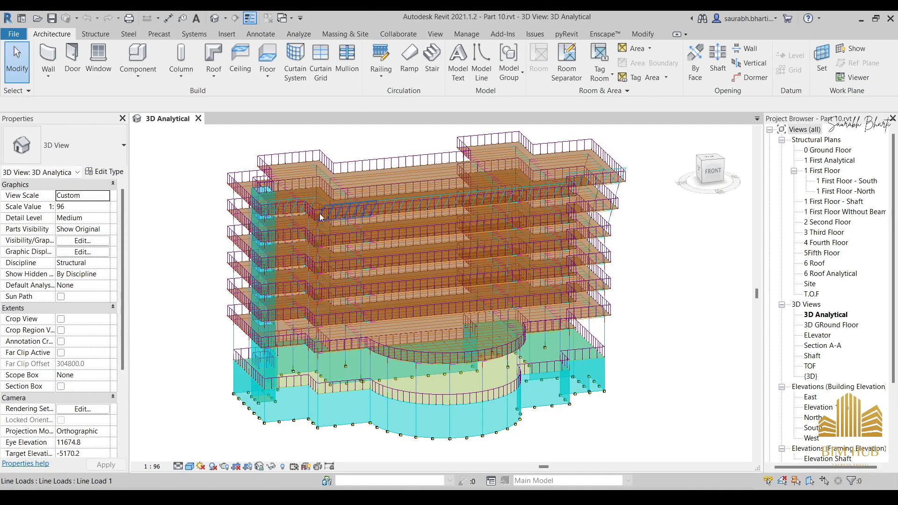
pyautogui.scroll(-3, 478, 240)
pyautogui.keyDown('shift'); pyautogui.moveTo(517, 246); pyautogui.dragTo(296, 448, button='middle'); pyautogui.keyUp('shift')
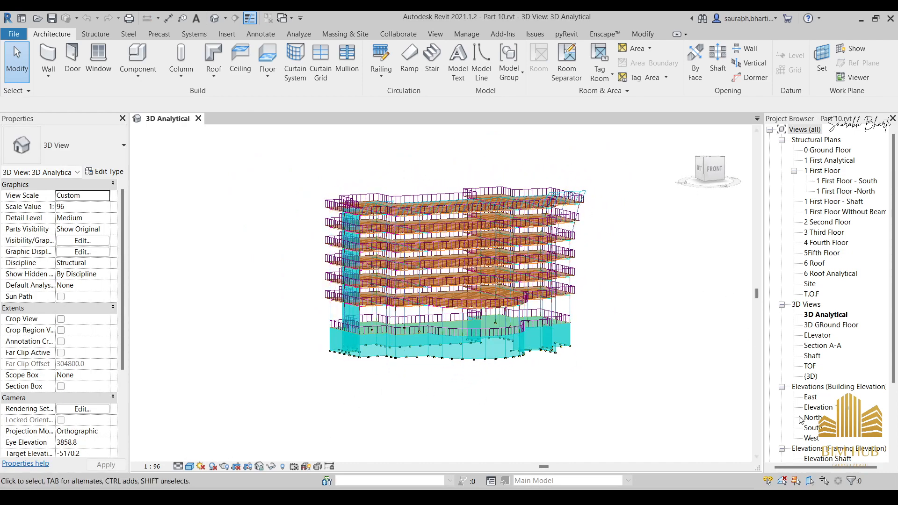
# Step: Open the {3D} view, set its visual style to Realistic, and turn the building to face front
pyautogui.doubleClick(811, 376)
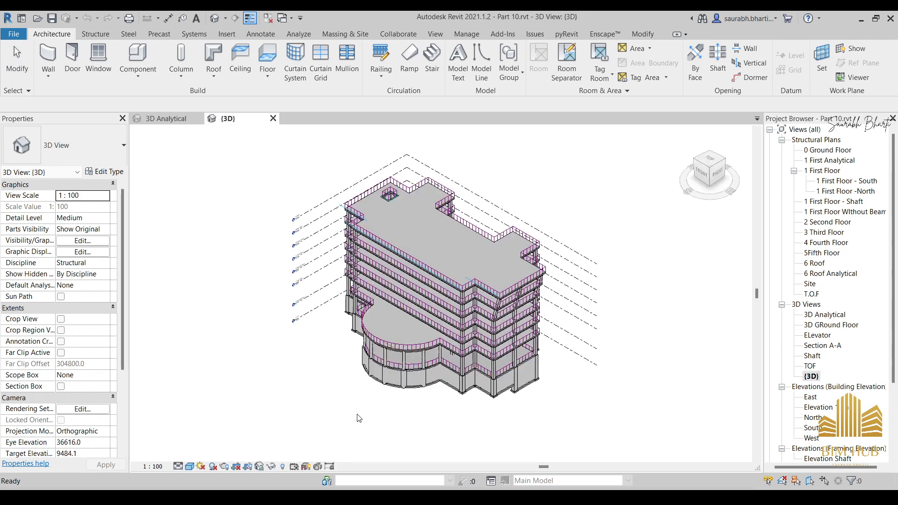
pyautogui.click(190, 467)
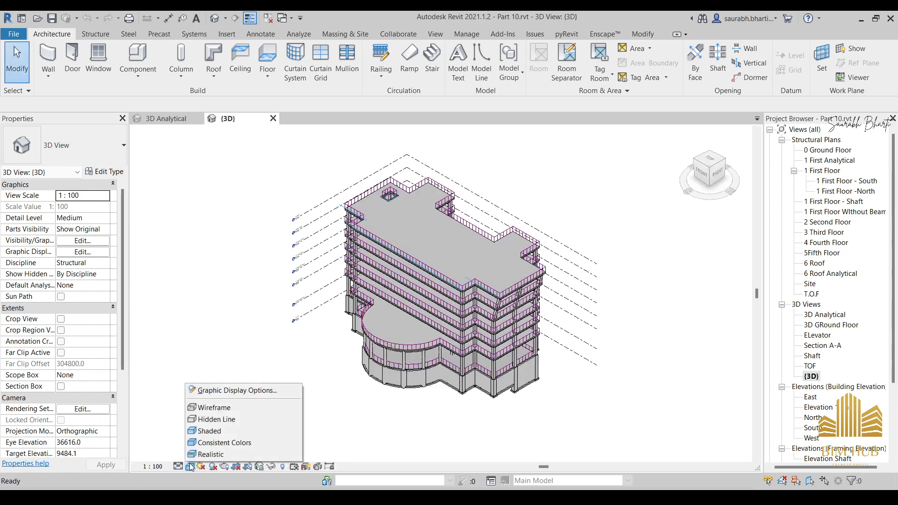
pyautogui.click(194, 456)
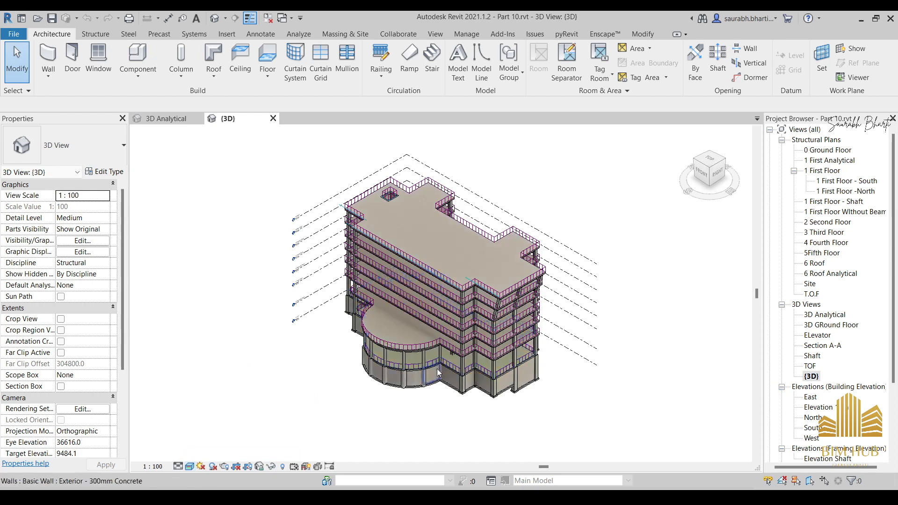
pyautogui.keyDown('shift'); pyautogui.moveTo(433, 374); pyautogui.dragTo(535, 286, button='middle'); pyautogui.keyUp('shift')
# Step: Duplicate the {3D} view without detailing and rename the copy as DImension
pyautogui.rightClick(811, 378)
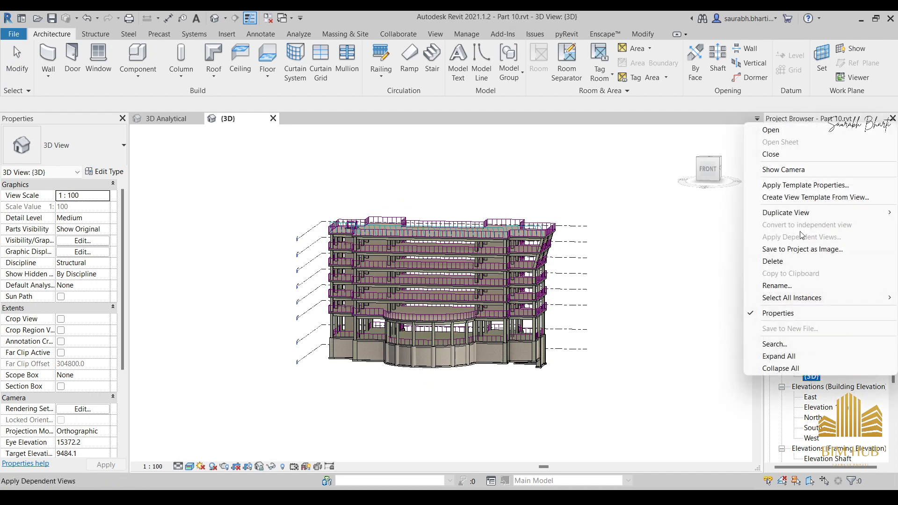
pyautogui.moveTo(806, 213)
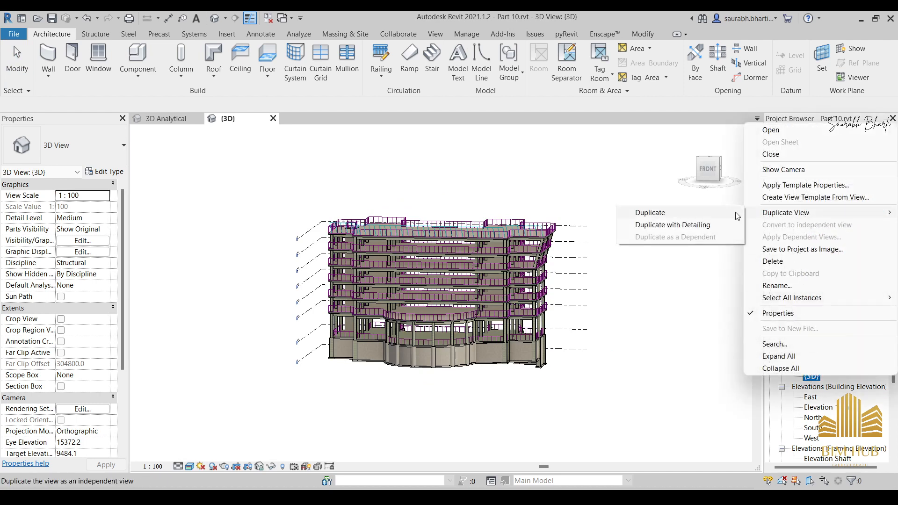
pyautogui.click(654, 214)
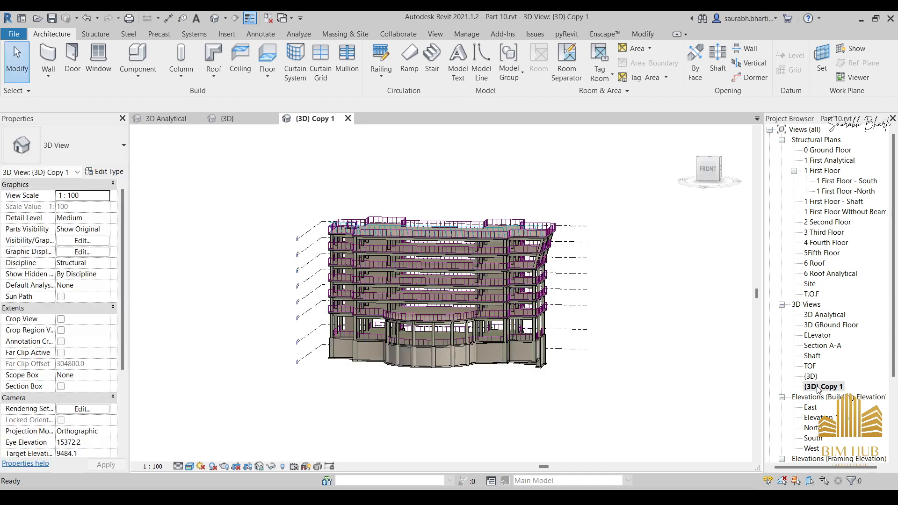
pyautogui.click(823, 387)
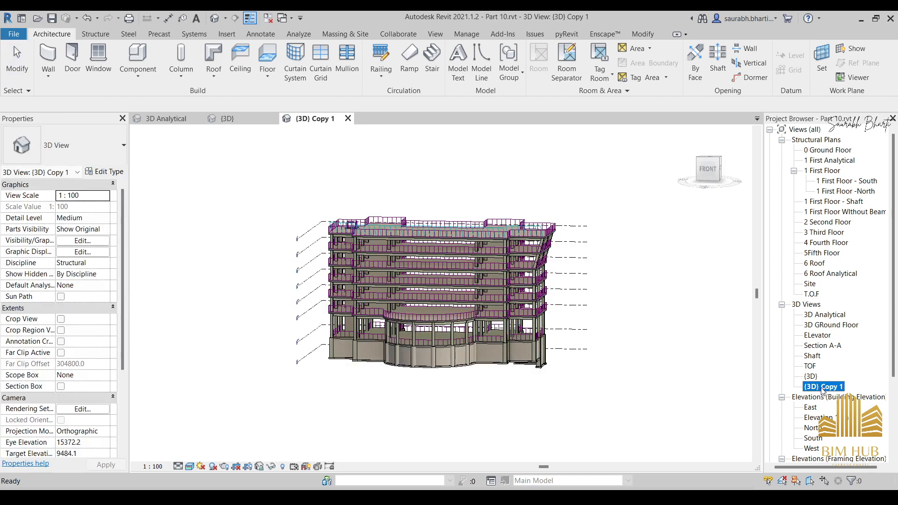
pyautogui.click(821, 388)
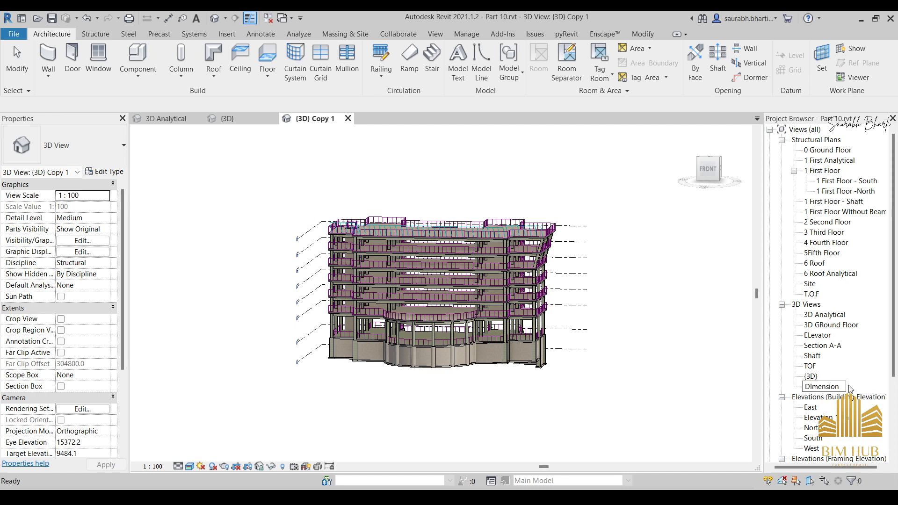
pyautogui.press('Return')
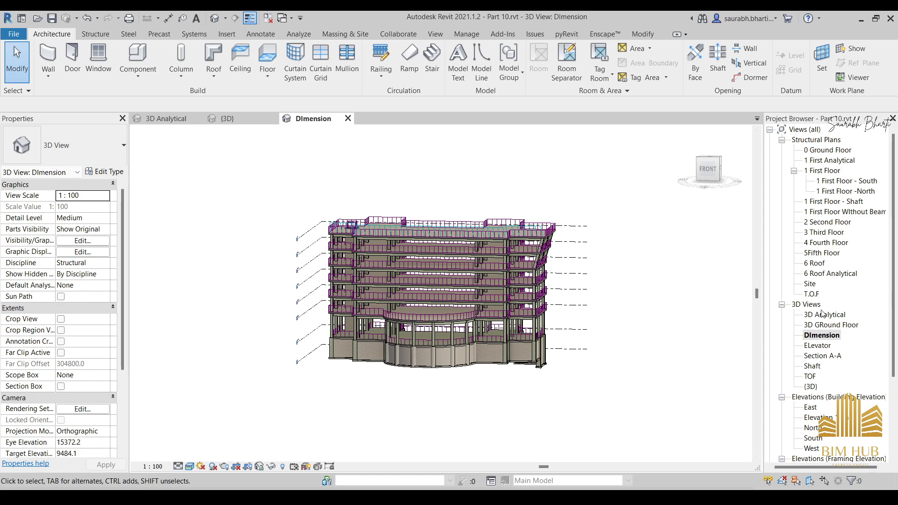
# Step: Open the T.O.F structural plan and duplicate it as an independent view without detailing
pyautogui.doubleClick(812, 294)
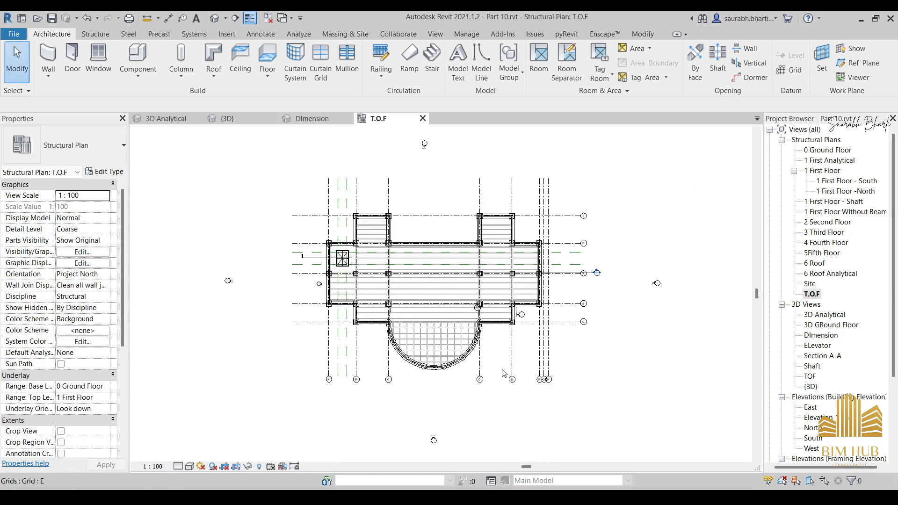
pyautogui.click(809, 295)
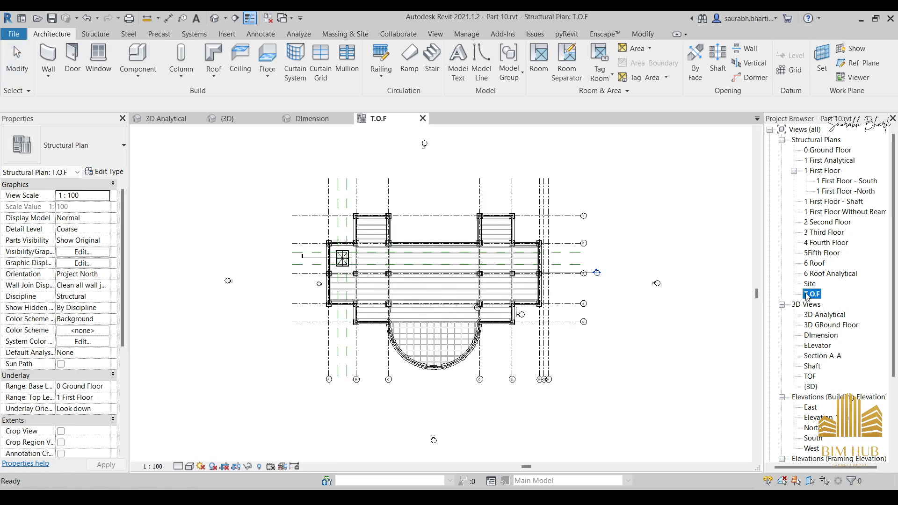
pyautogui.rightClick(811, 295)
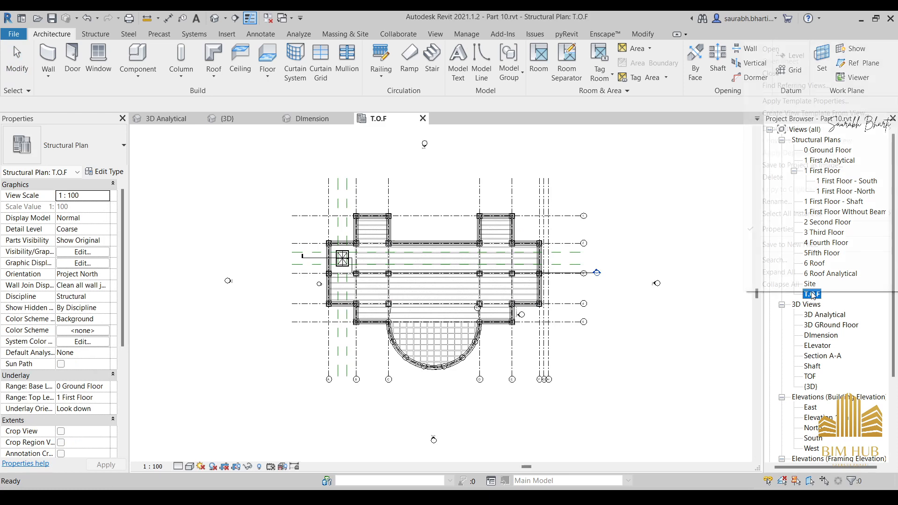
pyautogui.moveTo(805, 136)
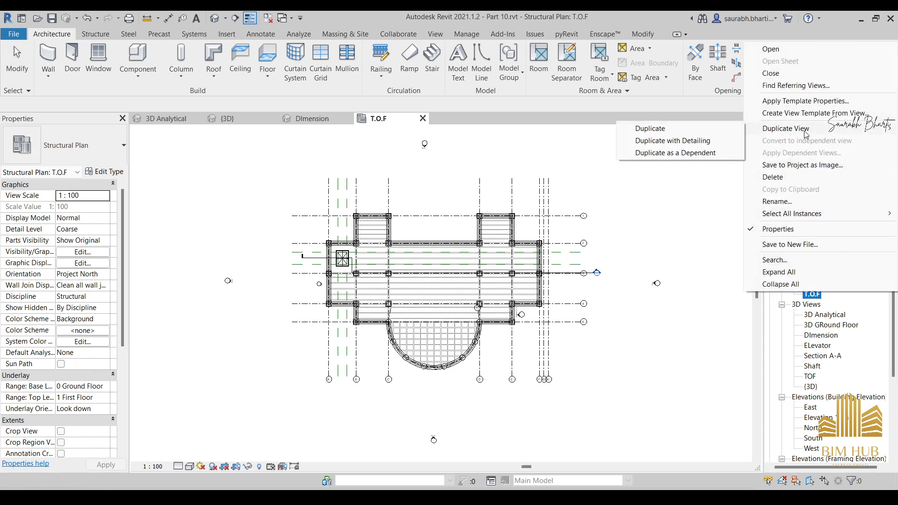
pyautogui.click(676, 131)
# Step: Rename the duplicated T.O.F structural plan as T.O.F DImension
pyautogui.rightClick(825, 305)
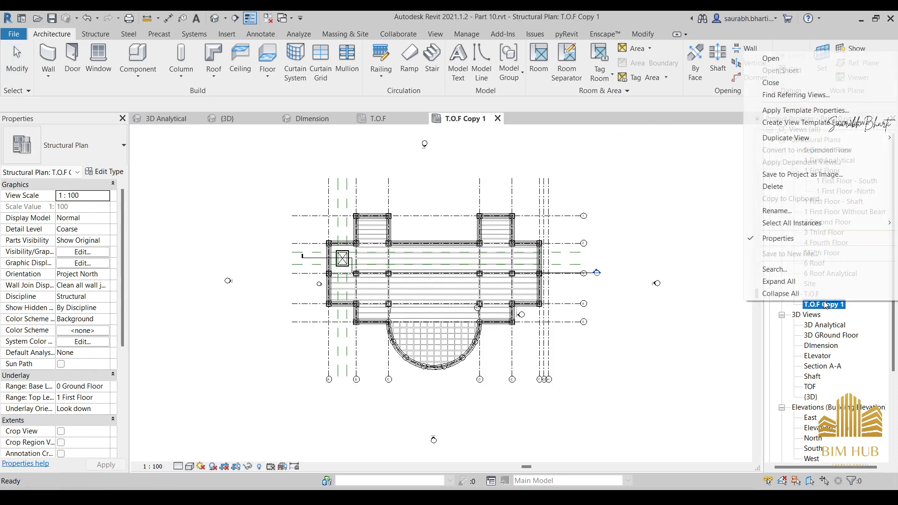
pyautogui.click(795, 210)
pyautogui.press('End')
pyautogui.press('BackSpace')
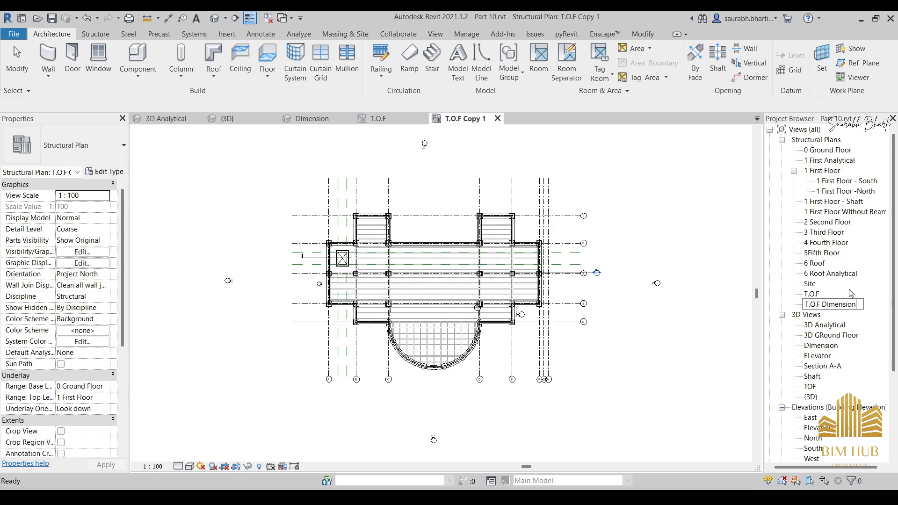
pyautogui.press('Return')
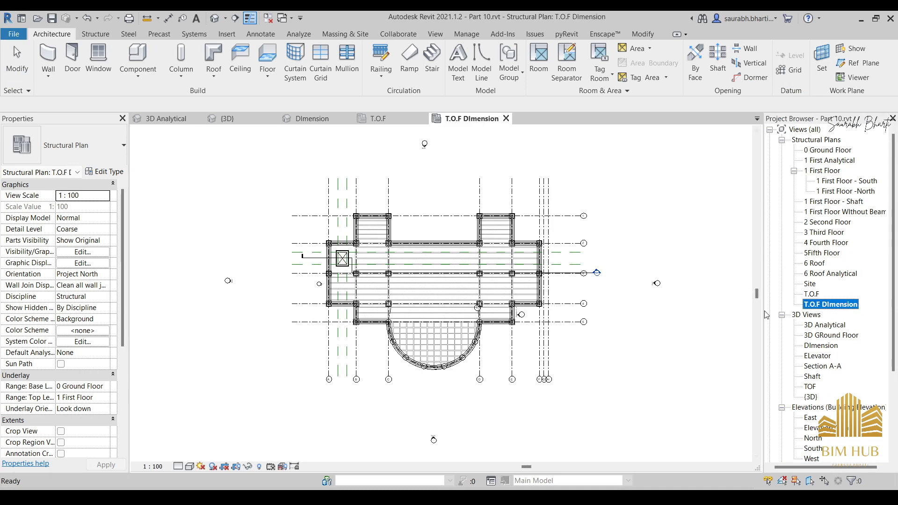
pyautogui.scroll(5, 579, 239)
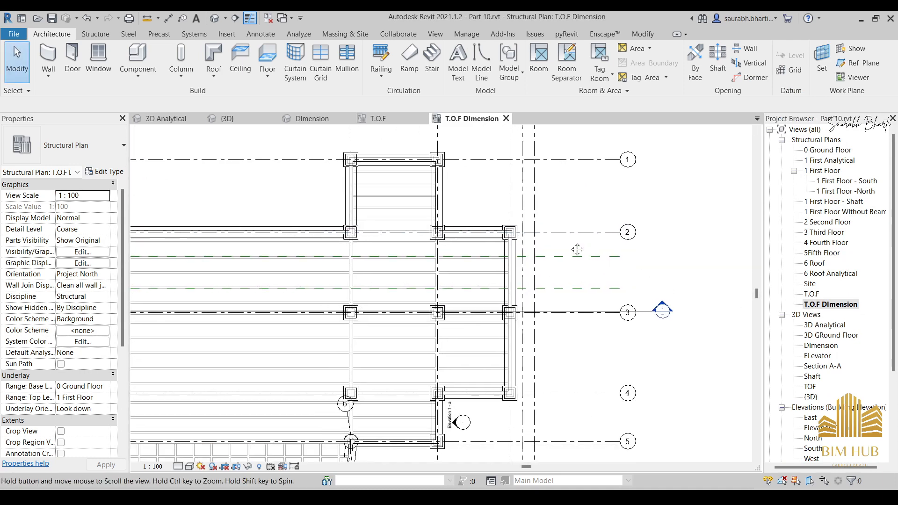
pyautogui.scroll(-4, 470, 214)
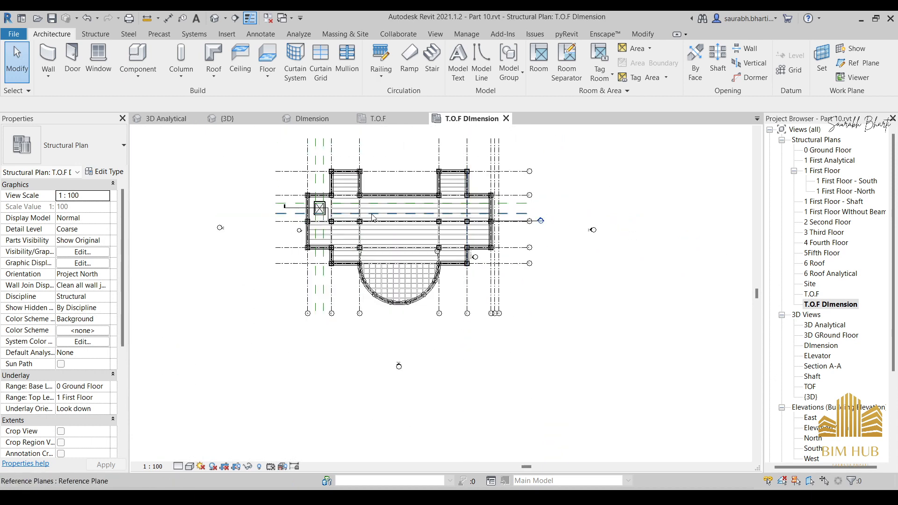
pyautogui.scroll(4, 588, 200)
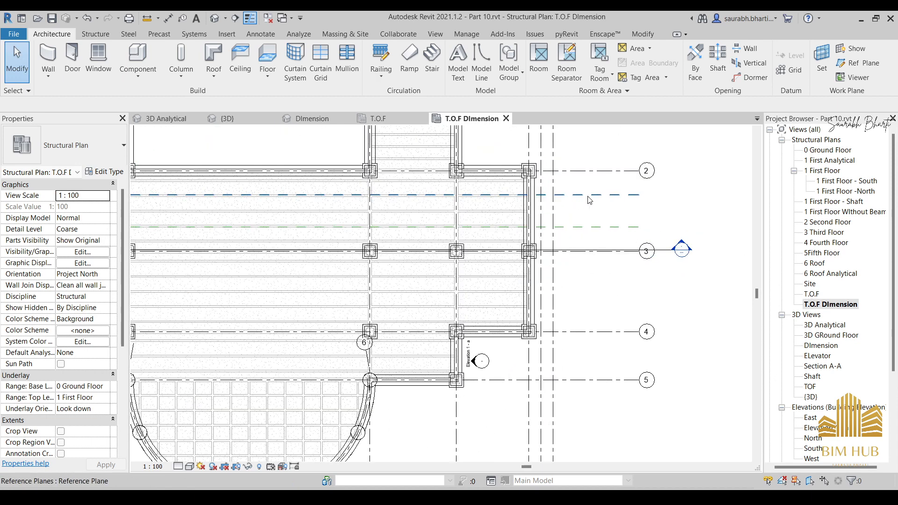
pyautogui.click(632, 224)
pyautogui.scroll(4, 626, 227)
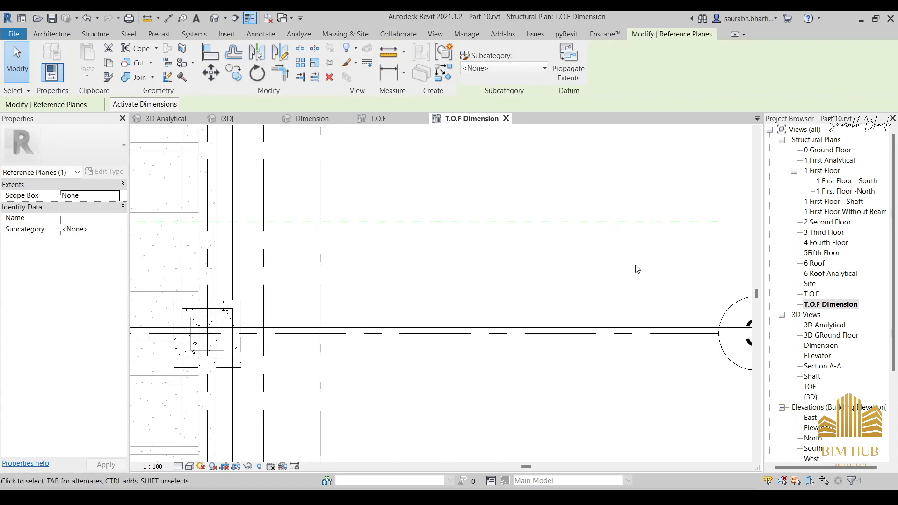
pyautogui.scroll(-2, 589, 238)
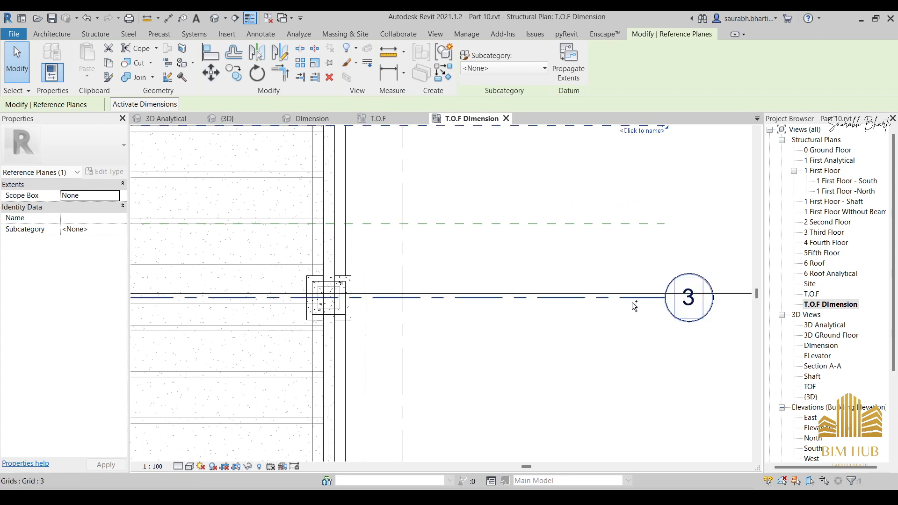
pyautogui.keyDown('ctrl'); pyautogui.click(549, 294); pyautogui.keyUp('ctrl')
pyautogui.scroll(-3, 548, 294)
pyautogui.scroll(-1, 580, 299)
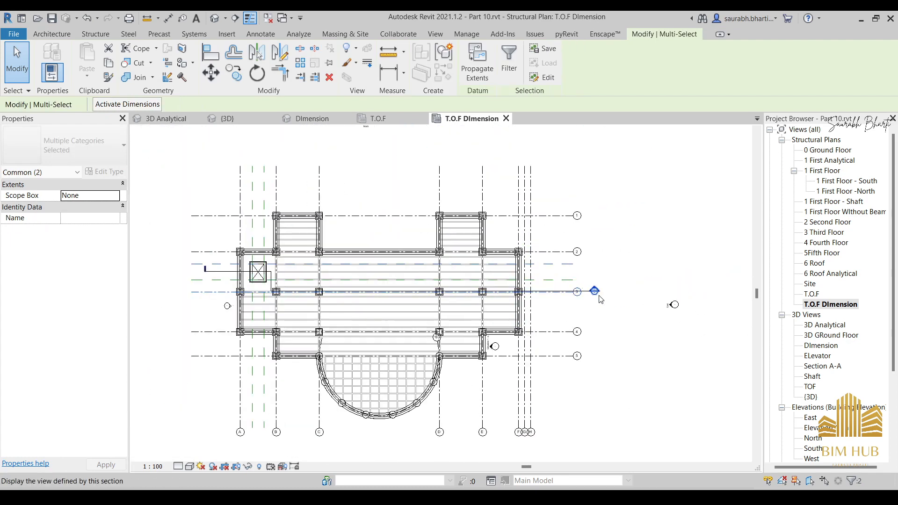
pyautogui.scroll(5, 580, 299)
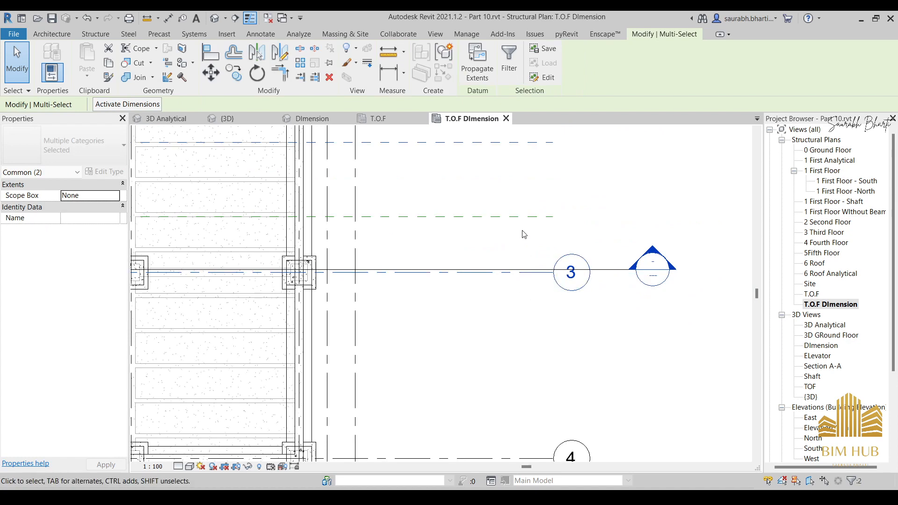
pyautogui.press('Escape')
pyautogui.click(508, 276)
pyautogui.press('Escape')
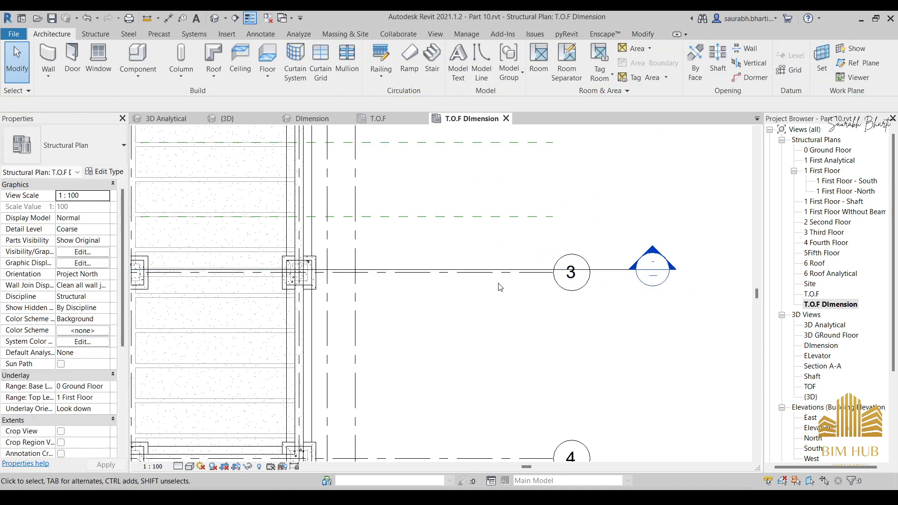
# Step: Select the section line beside grid 3 and a reference plane, and hide both of their categories in the plan view
pyautogui.scroll(2, 504, 279)
pyautogui.scroll(2, 504, 279)
pyautogui.scroll(-4, 504, 280)
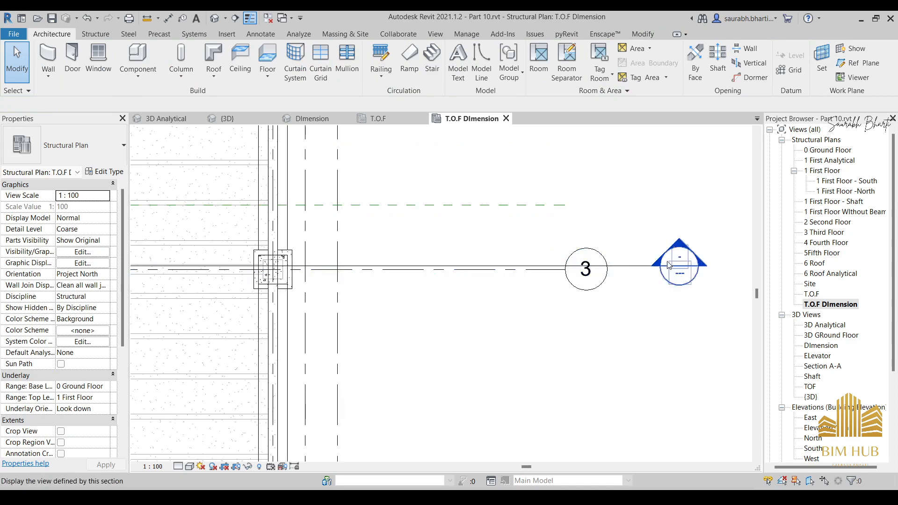
pyautogui.click(637, 264)
pyautogui.scroll(-4, 637, 264)
pyautogui.keyDown('ctrl'); pyautogui.click(585, 227); pyautogui.keyUp('ctrl')
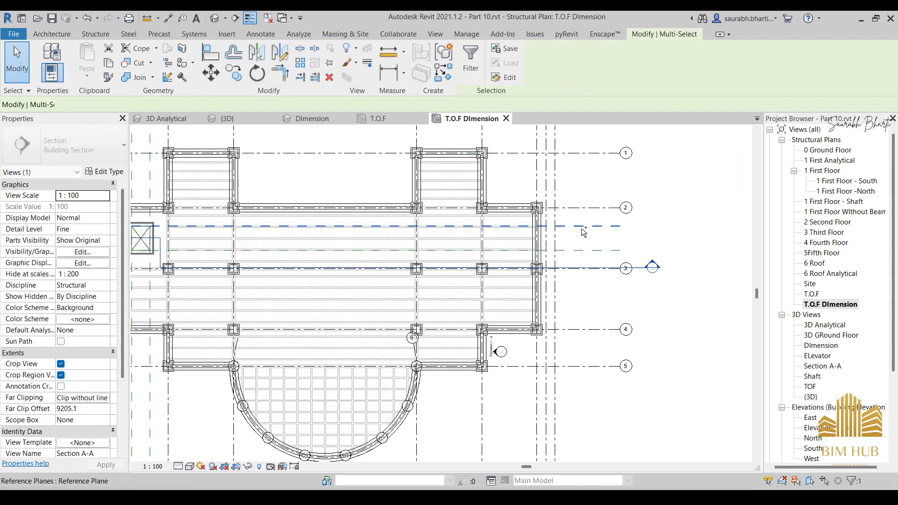
pyautogui.rightClick(584, 230)
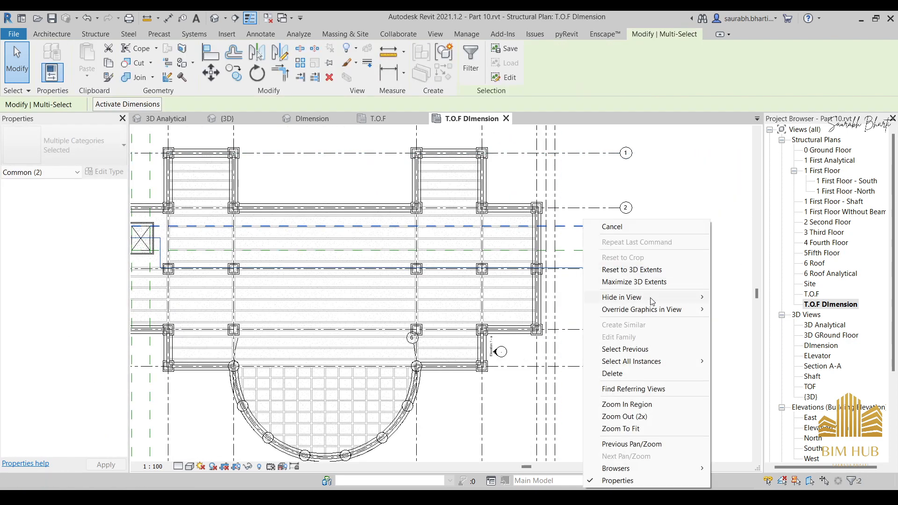
pyautogui.moveTo(662, 302)
pyautogui.click(741, 310)
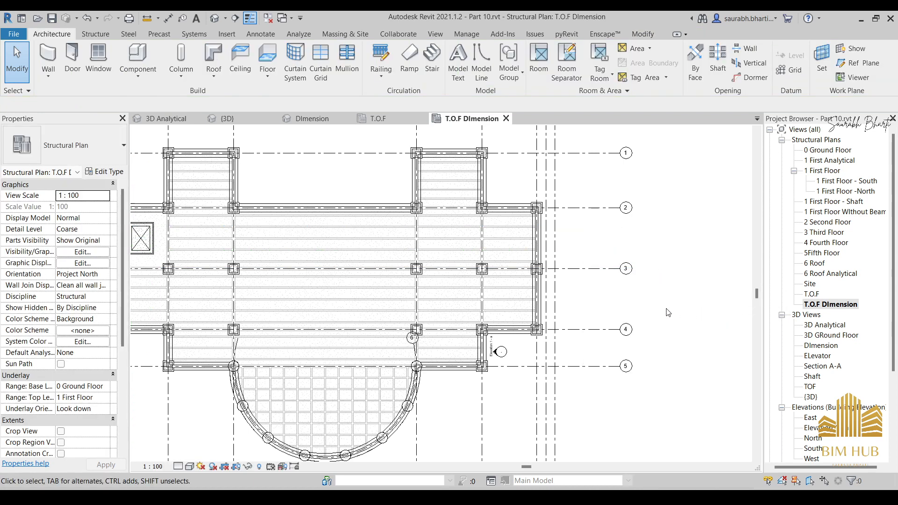
# Step: Extend the bubble ends of the aligned lettered grid lines further below the curved wall, using grid A's end
pyautogui.scroll(-2, 512, 287)
pyautogui.moveTo(425, 350); pyautogui.dragTo(481, 305, button='middle')
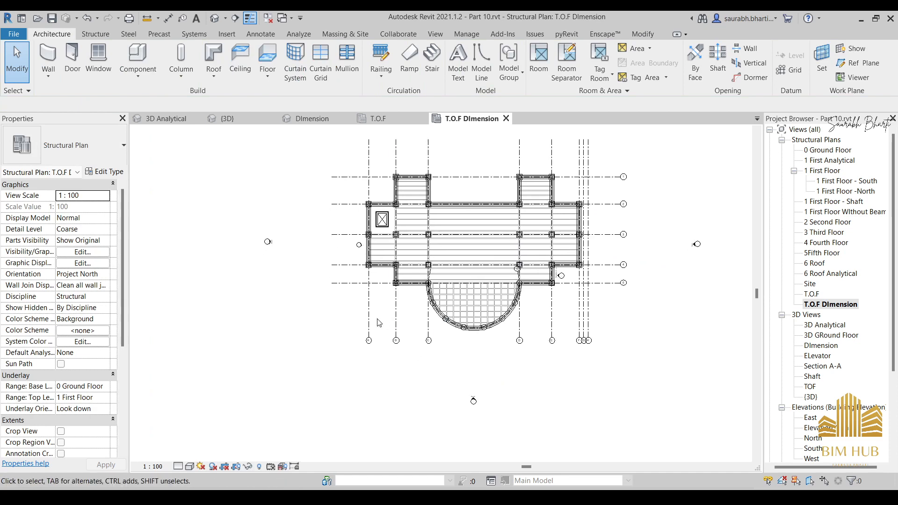
pyautogui.scroll(-1, 364, 321)
pyautogui.click(369, 305)
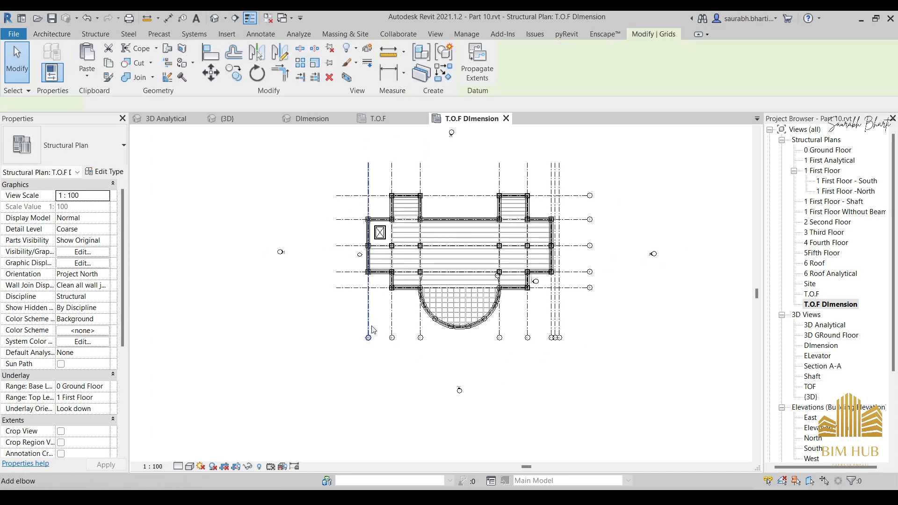
pyautogui.scroll(4, 368, 335)
pyautogui.moveTo(358, 365); pyautogui.dragTo(348, 415)
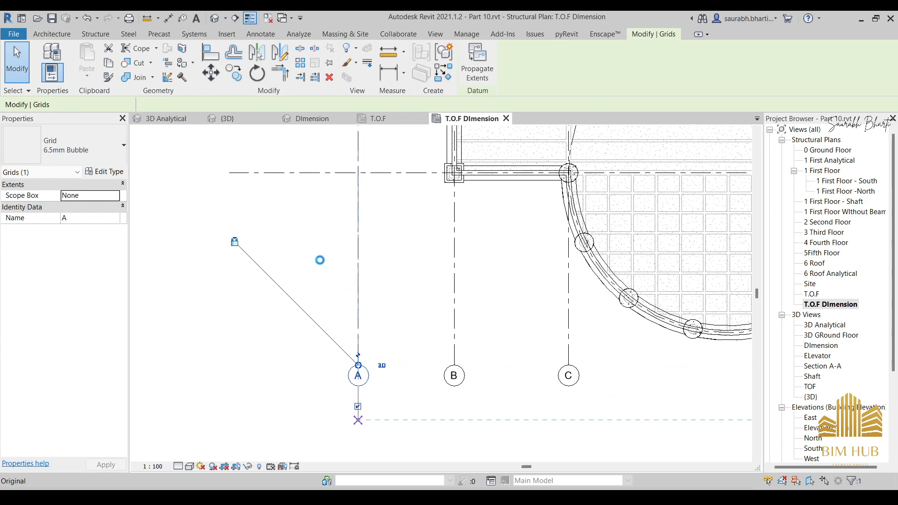
pyautogui.moveTo(358, 420); pyautogui.dragTo(357, 420)
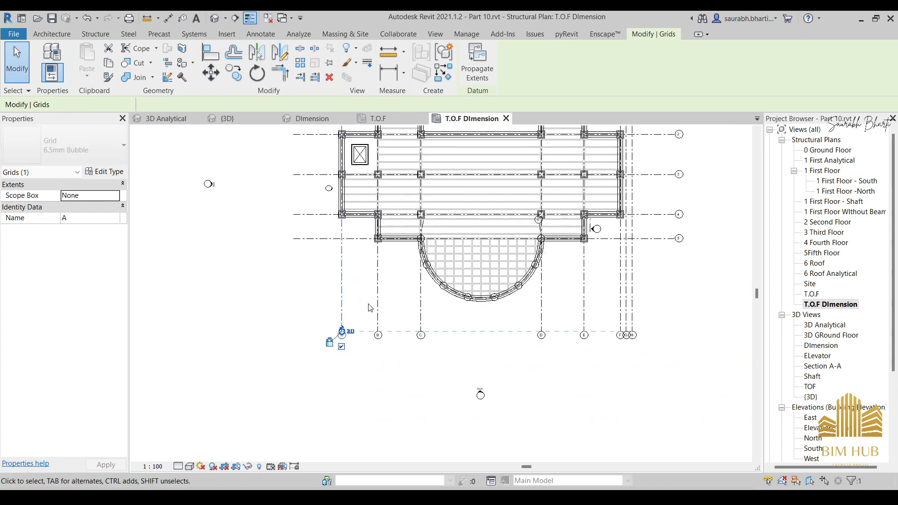
pyautogui.scroll(-3, 411, 324)
pyautogui.scroll(2, 410, 323)
pyautogui.click(255, 270)
pyautogui.scroll(1, 255, 271)
pyautogui.scroll(2, 347, 232)
pyautogui.moveTo(350, 227); pyautogui.dragTo(275, 343, button='middle')
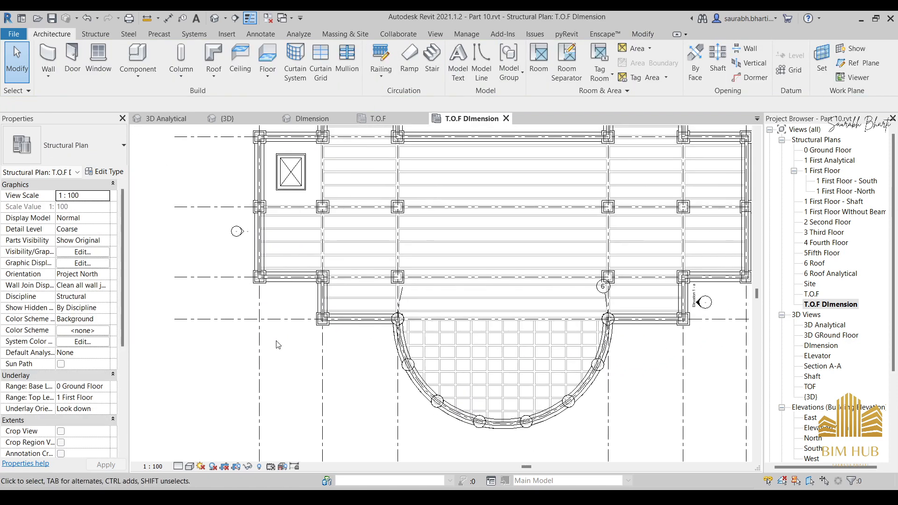
# Step: Place an aligned dimension string through grids A, B, C, D, E, F, G and H below the curved wall
pyautogui.scroll(-3, 228, 363)
pyautogui.scroll(1, 276, 243)
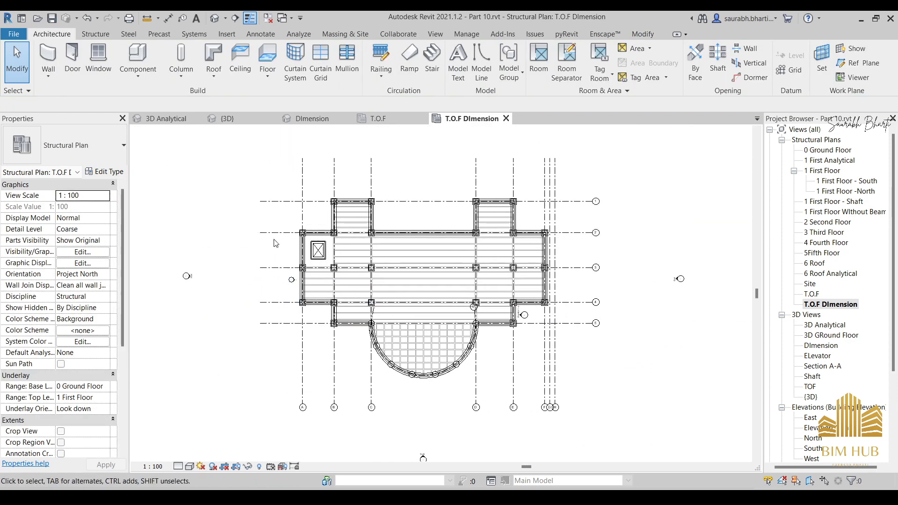
pyautogui.click(271, 35)
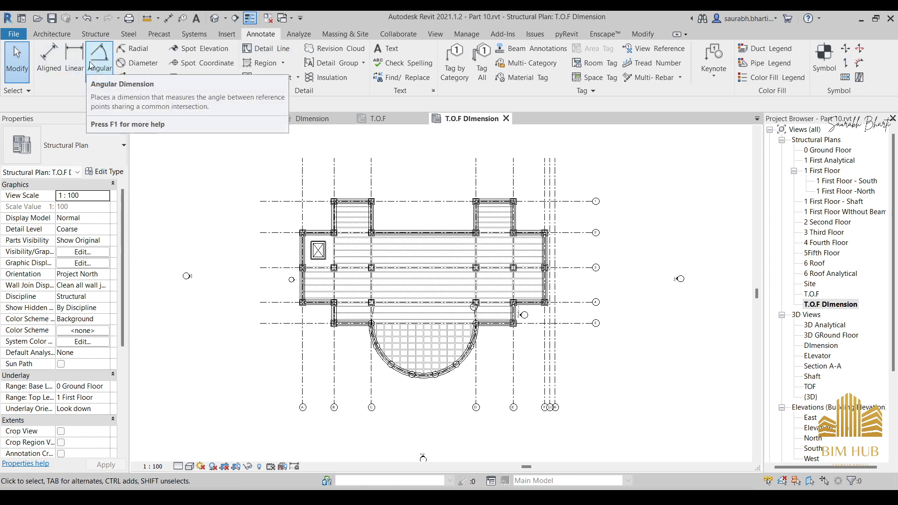
pyautogui.click(45, 55)
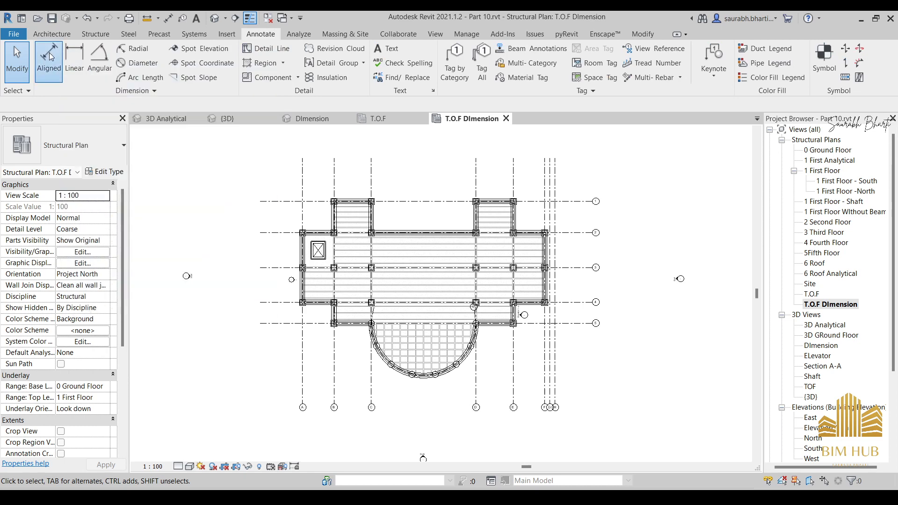
pyautogui.scroll(4, 323, 185)
pyautogui.moveTo(285, 421); pyautogui.dragTo(270, 215, button='middle')
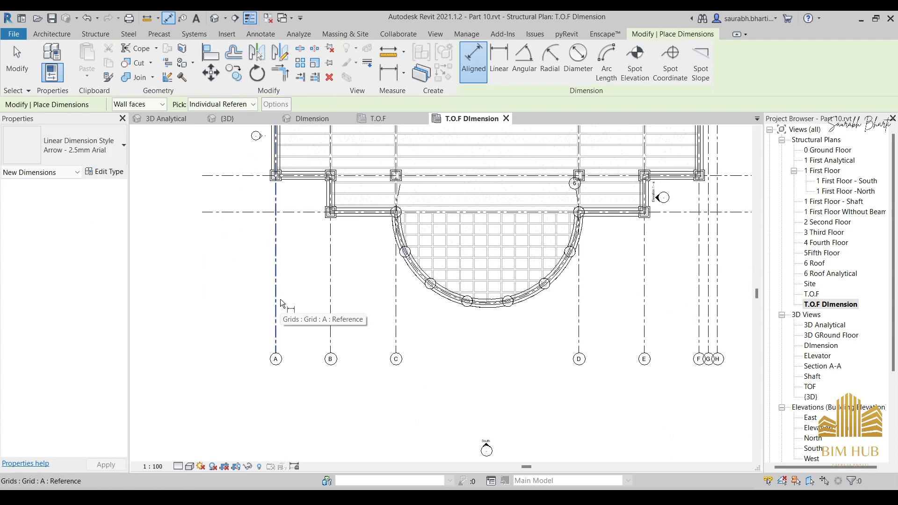
pyautogui.click(277, 316)
pyautogui.click(329, 319)
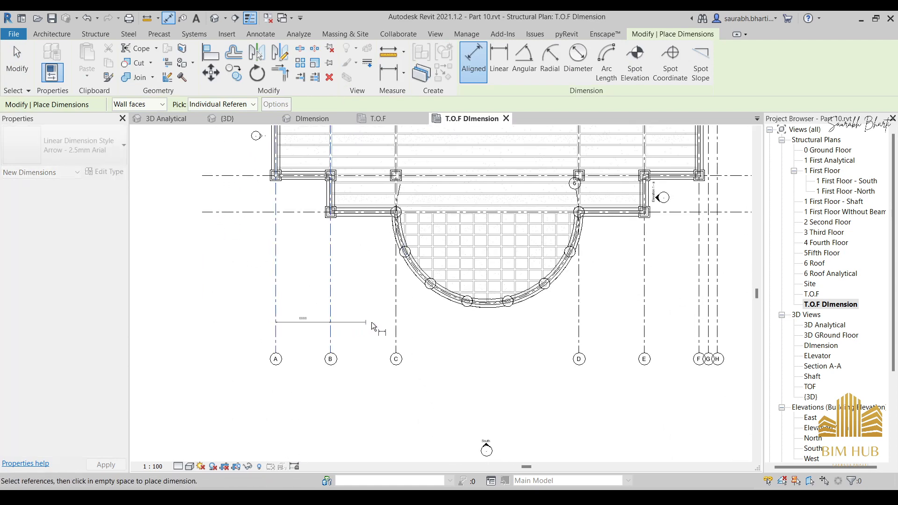
pyautogui.click(395, 324)
pyautogui.click(579, 328)
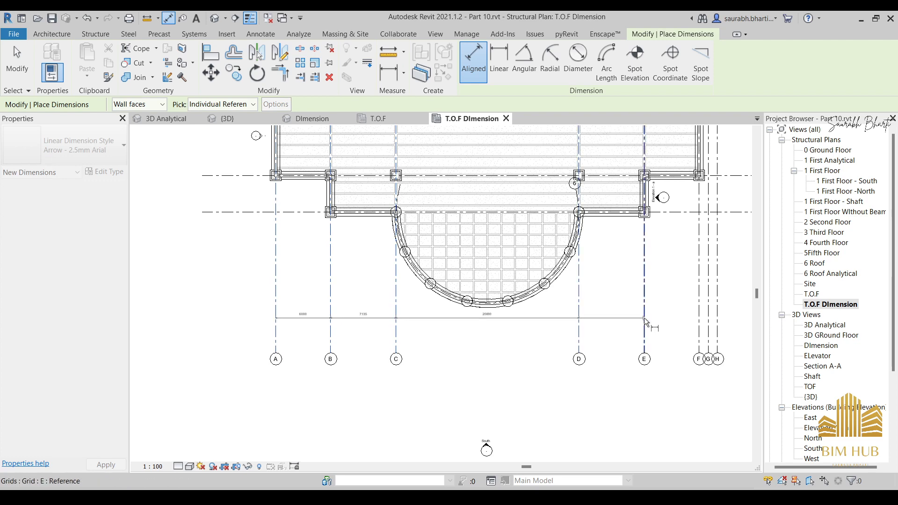
pyautogui.click(644, 325)
pyautogui.moveTo(627, 335); pyautogui.dragTo(542, 360, button='middle')
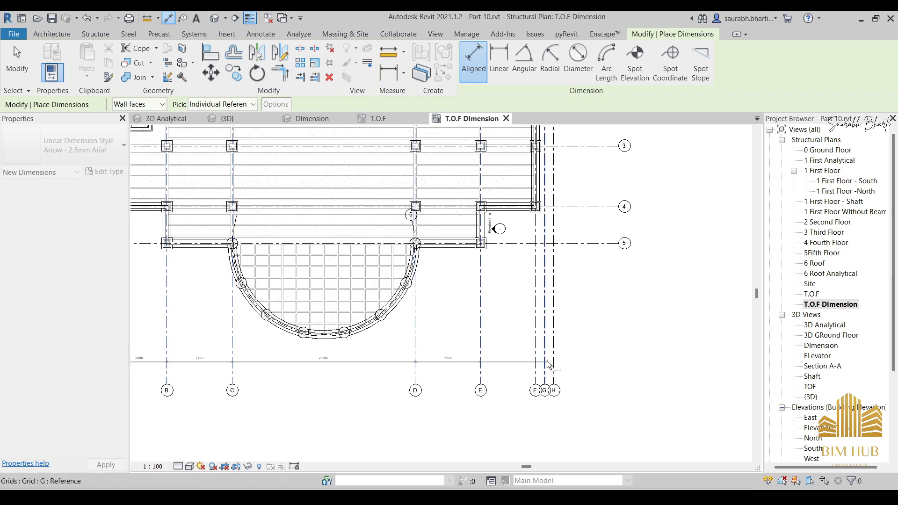
pyautogui.scroll(5, 542, 360)
pyautogui.click(562, 351)
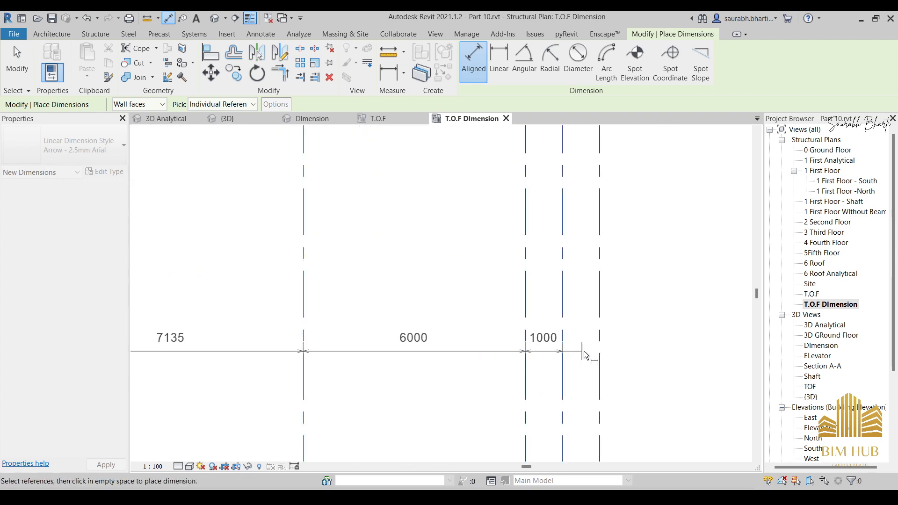
pyautogui.click(599, 350)
pyautogui.click(579, 350)
pyautogui.scroll(-5, 579, 351)
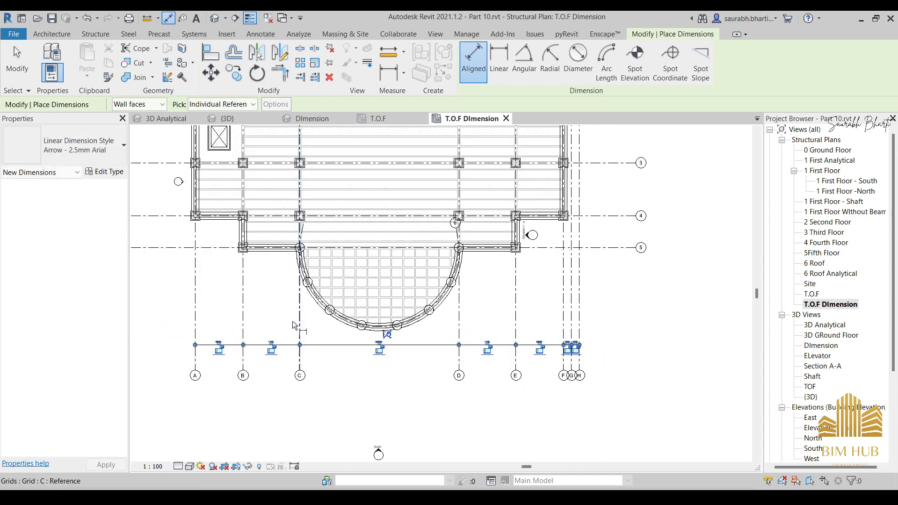
pyautogui.scroll(-4, 294, 326)
pyautogui.press('Escape')
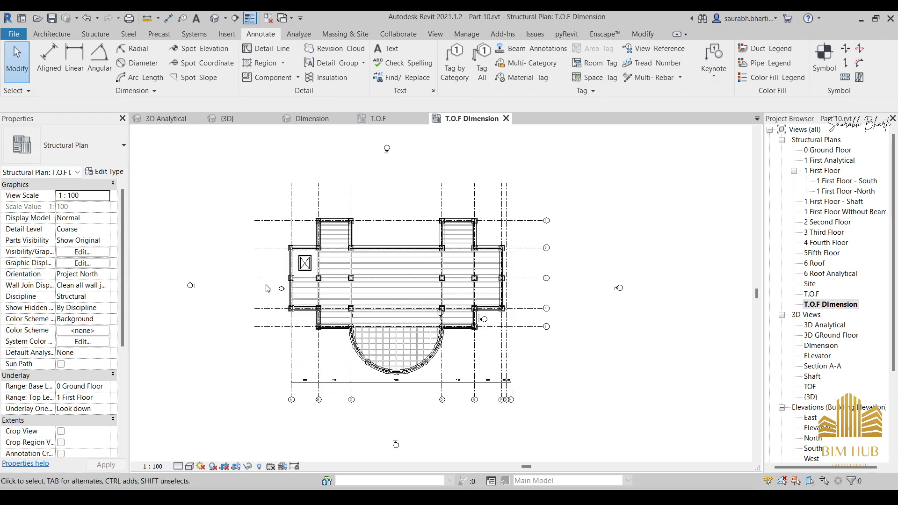
# Step: Add an overall aligned dimension from grid A to grid H just below the individual grid spacings
pyautogui.scroll(3, 377, 360)
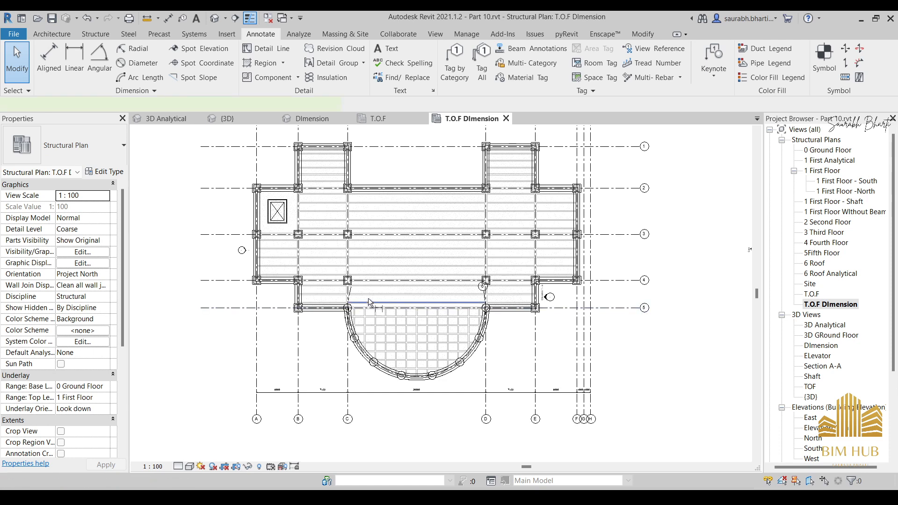
pyautogui.press('d')
pyautogui.press('i')
pyautogui.scroll(4, 263, 403)
pyautogui.scroll(-5, 252, 402)
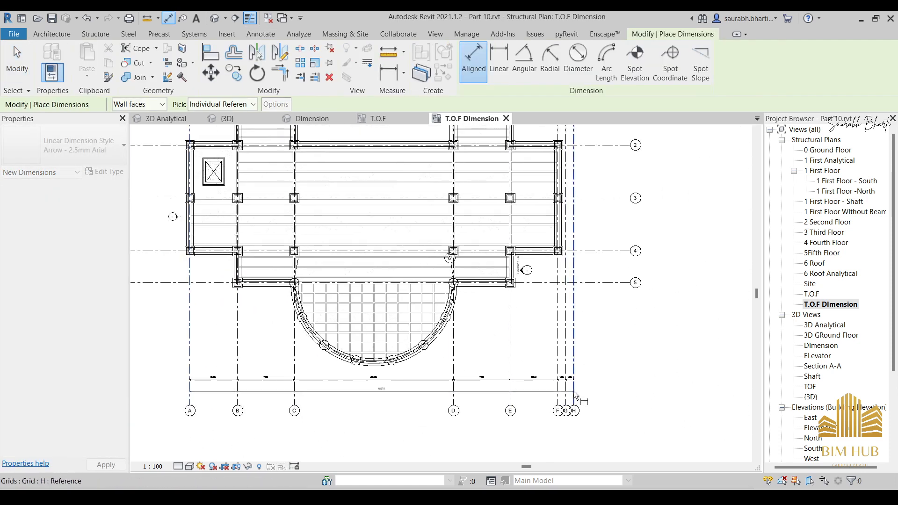
pyautogui.scroll(3, 436, 389)
pyautogui.click(437, 389)
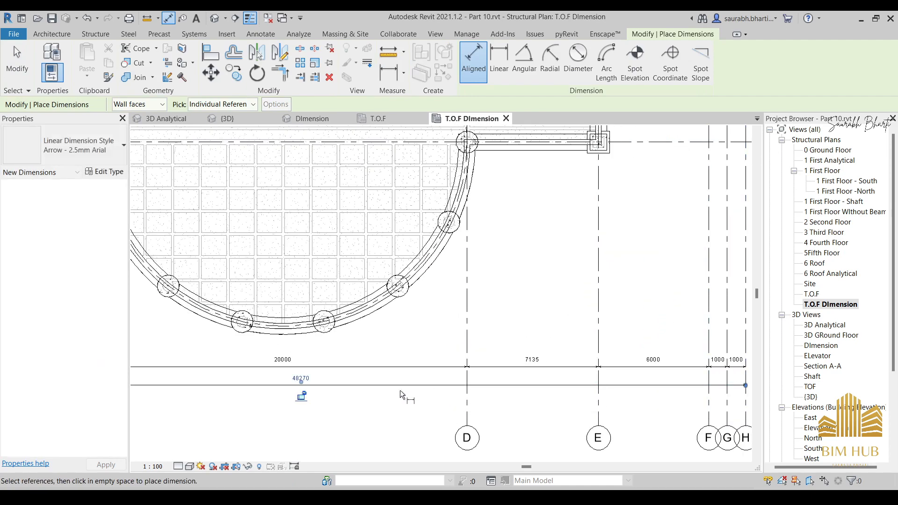
pyautogui.scroll(-1, 400, 390)
pyautogui.moveTo(353, 388); pyautogui.dragTo(506, 391, button='middle')
pyautogui.press('Escape')
pyautogui.press('Escape')
pyautogui.scroll(1, 506, 391)
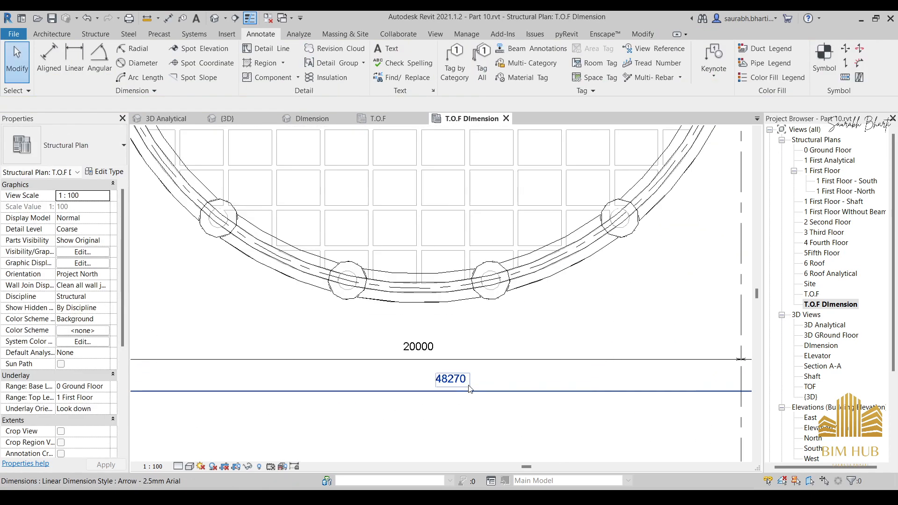
pyautogui.scroll(-3, 490, 396)
pyautogui.scroll(3, 490, 396)
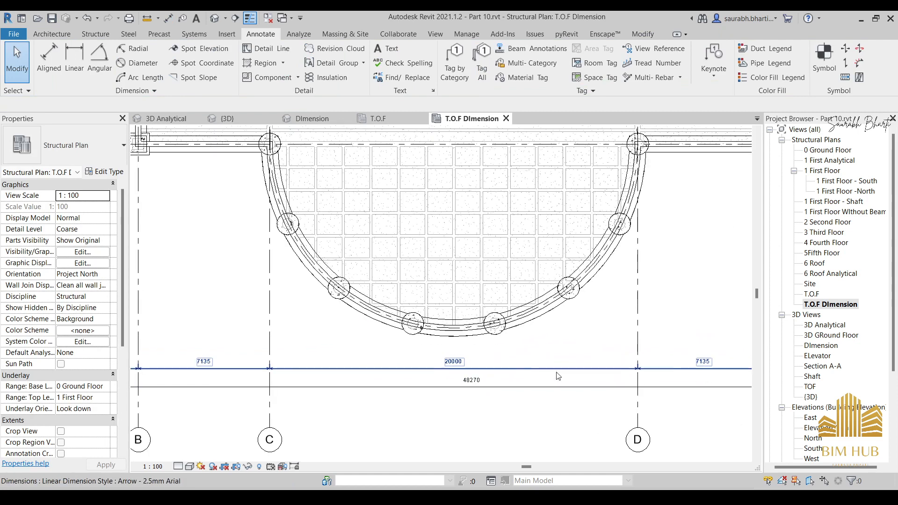
# Step: Place a vertical aligned dimension string through grids 1, 2, 3, 4 and 5 beside the building's west side
pyautogui.scroll(-3, 637, 367)
pyautogui.moveTo(309, 227); pyautogui.dragTo(317, 249, button='middle')
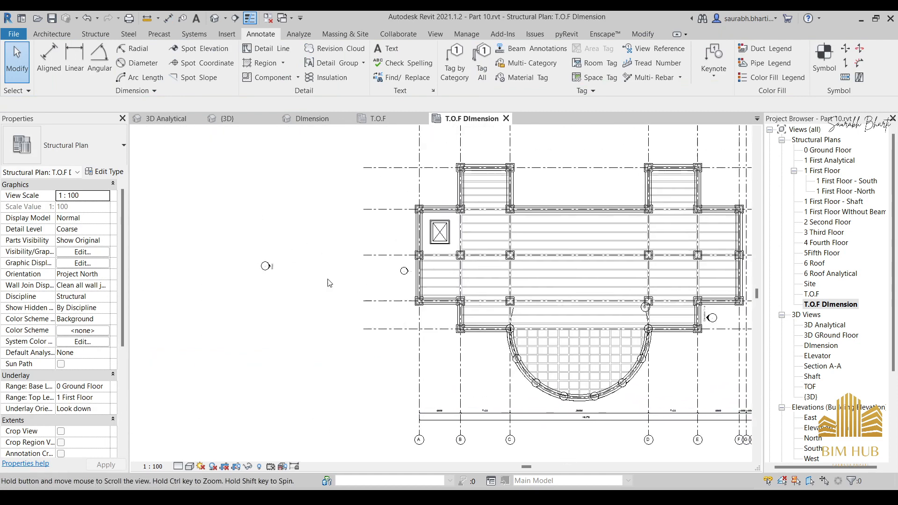
pyautogui.press('i')
pyautogui.scroll(1, 348, 177)
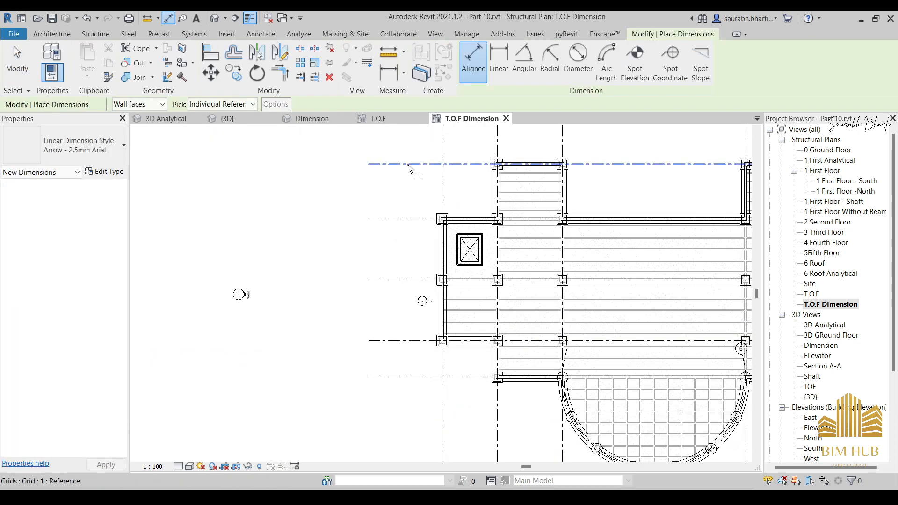
pyautogui.click(422, 218)
pyautogui.click(414, 280)
pyautogui.click(409, 341)
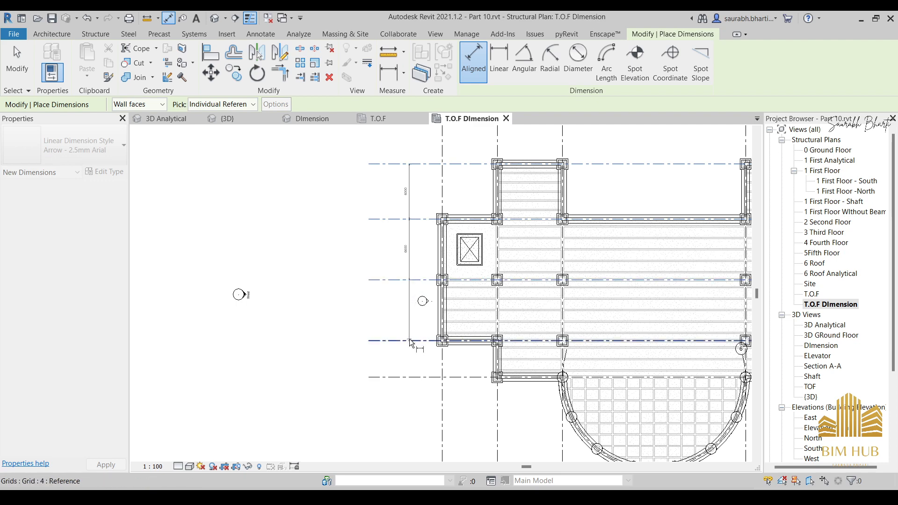
pyautogui.click(409, 377)
pyautogui.click(401, 262)
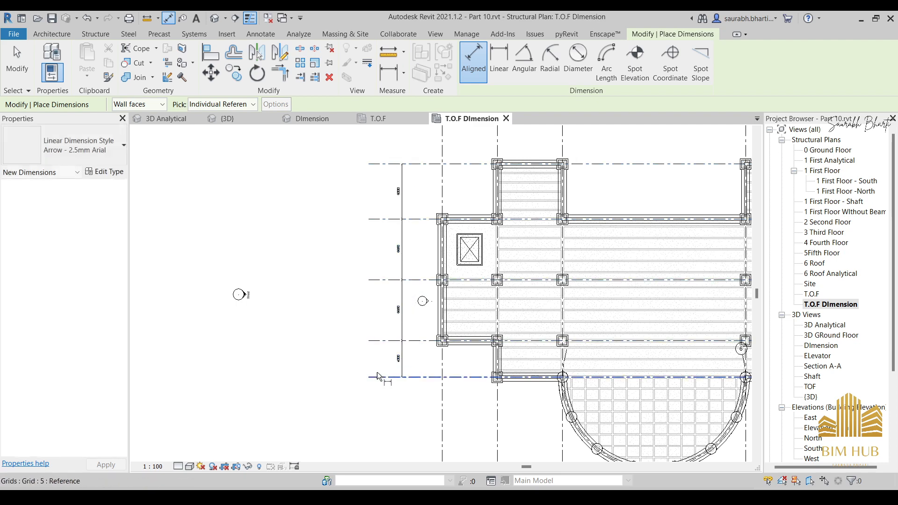
# Step: Add an overall aligned dimension between grids 1 and 5 outside the vertical string of grid spacings
pyautogui.click(382, 164)
pyautogui.click(387, 258)
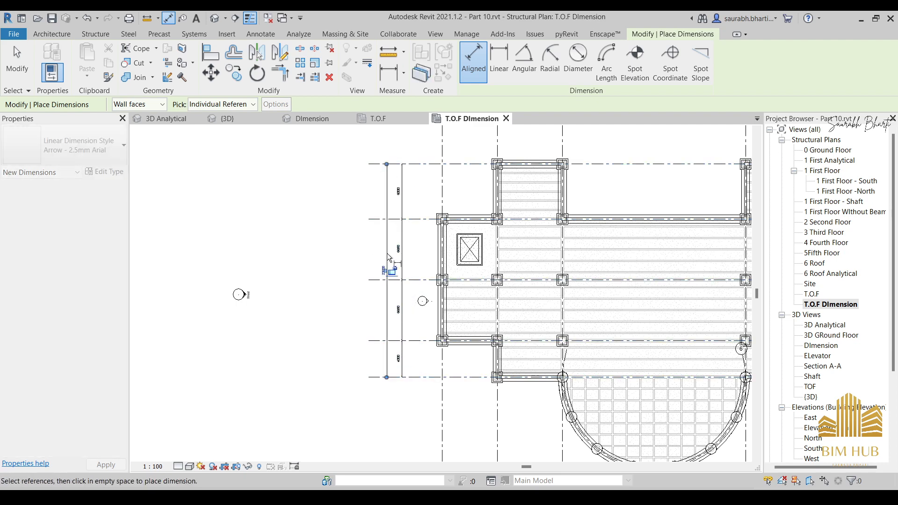
pyautogui.scroll(-7, 434, 266)
pyautogui.moveTo(470, 279); pyautogui.dragTo(403, 276, button='middle')
pyautogui.press('Escape')
pyautogui.press('Escape')
pyautogui.scroll(13, 354, 265)
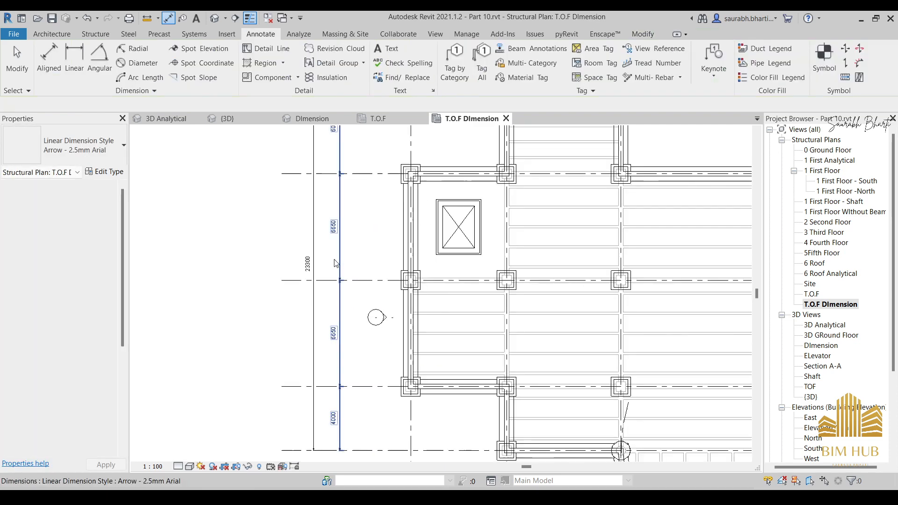
pyautogui.scroll(-3, 343, 255)
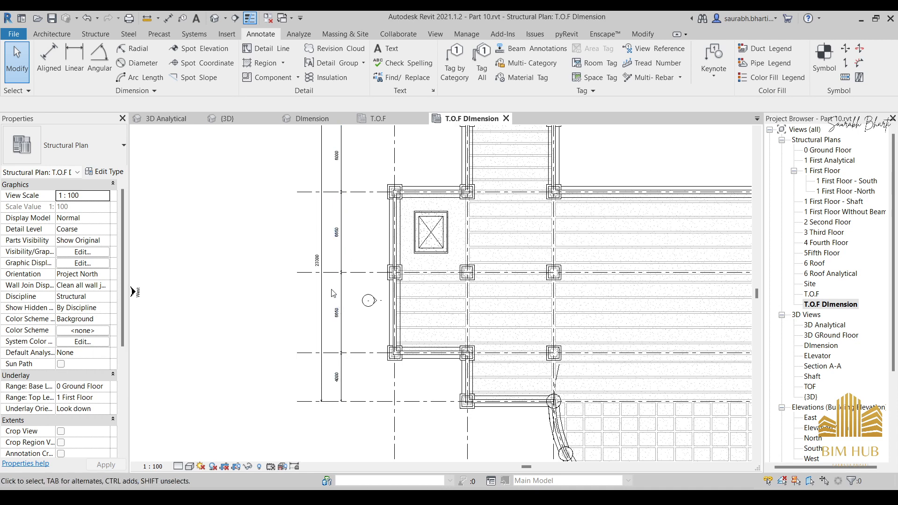
# Step: Duplicate the Arrow - 2.5mm Arial linear dimension style as a new type named New
pyautogui.click(343, 258)
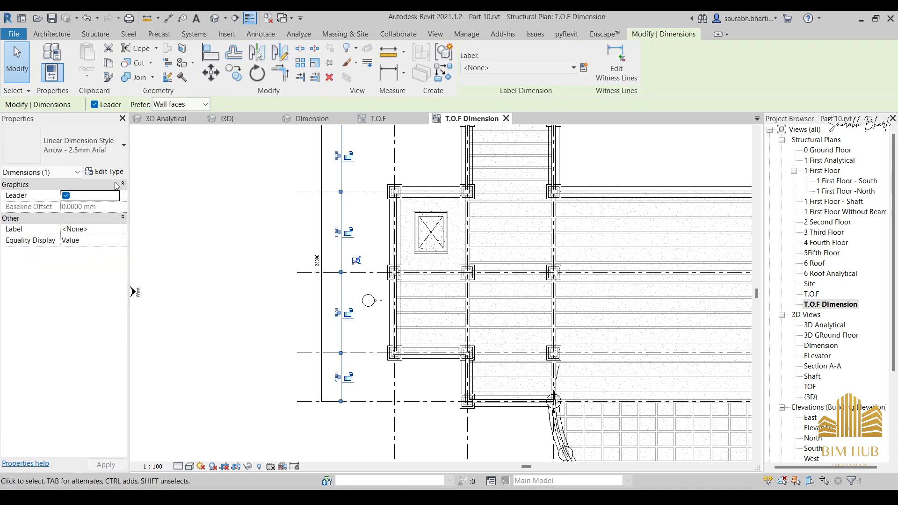
pyautogui.click(151, 153)
pyautogui.click(50, 63)
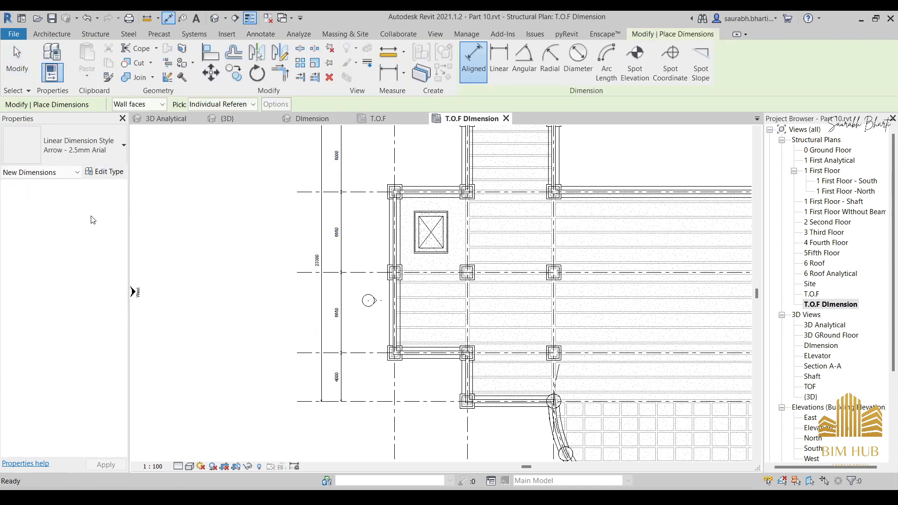
pyautogui.click(74, 150)
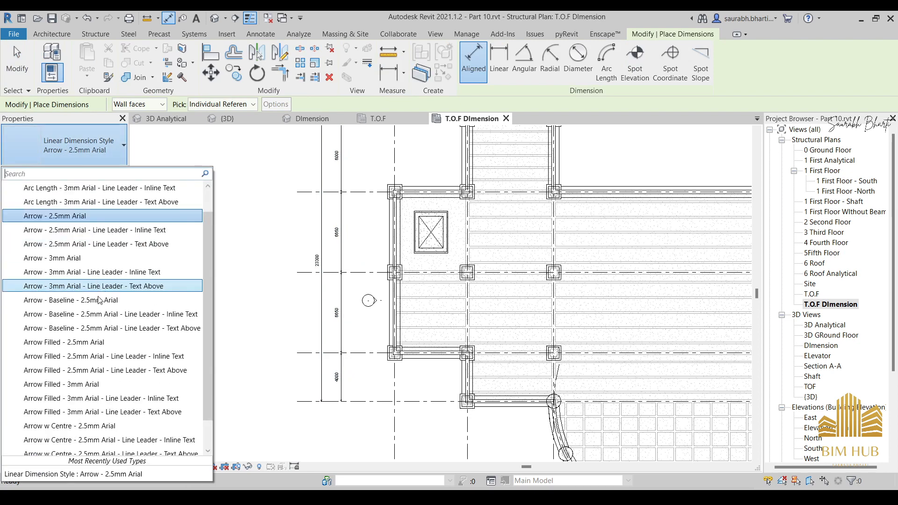
pyautogui.scroll(-2, 102, 304)
pyautogui.scroll(2, 102, 337)
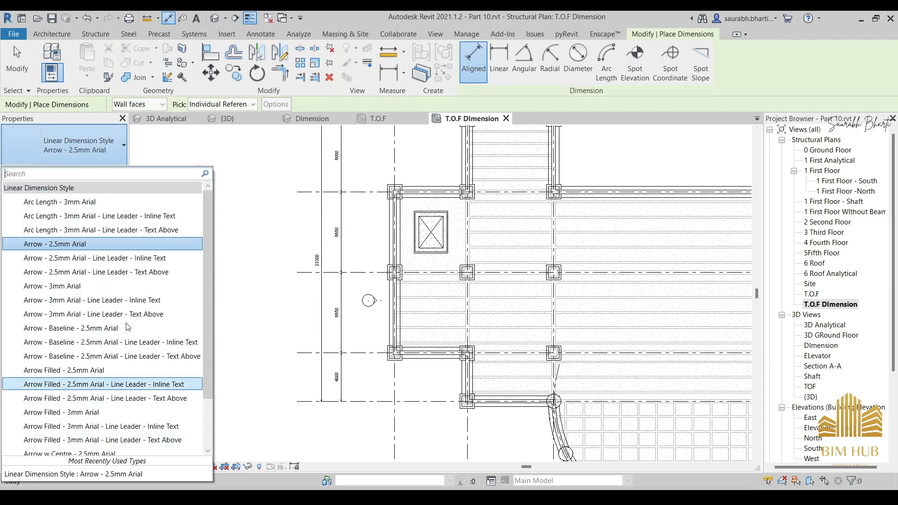
pyautogui.click(96, 143)
pyautogui.click(105, 174)
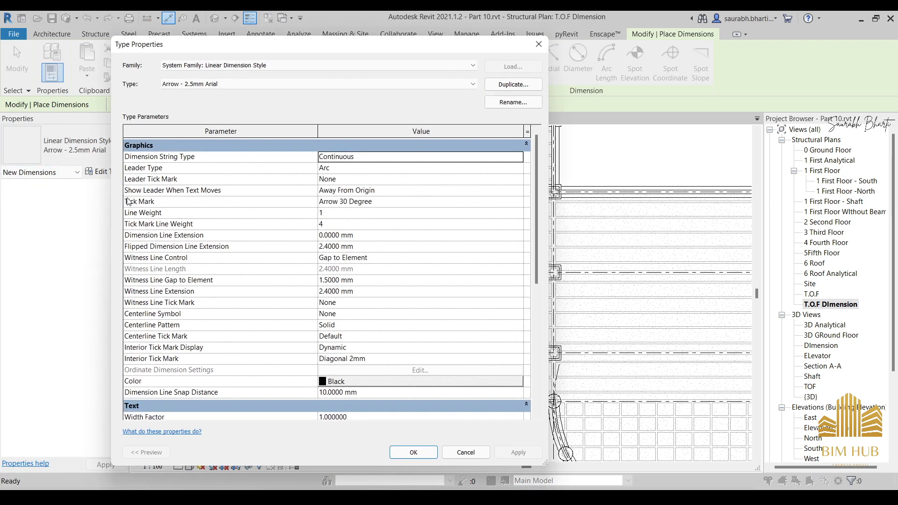
pyautogui.click(513, 85)
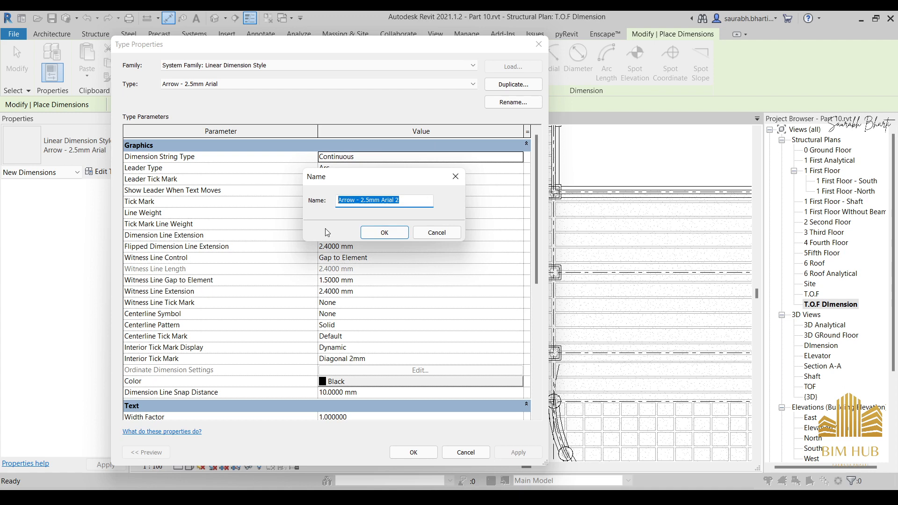
pyautogui.write('New')
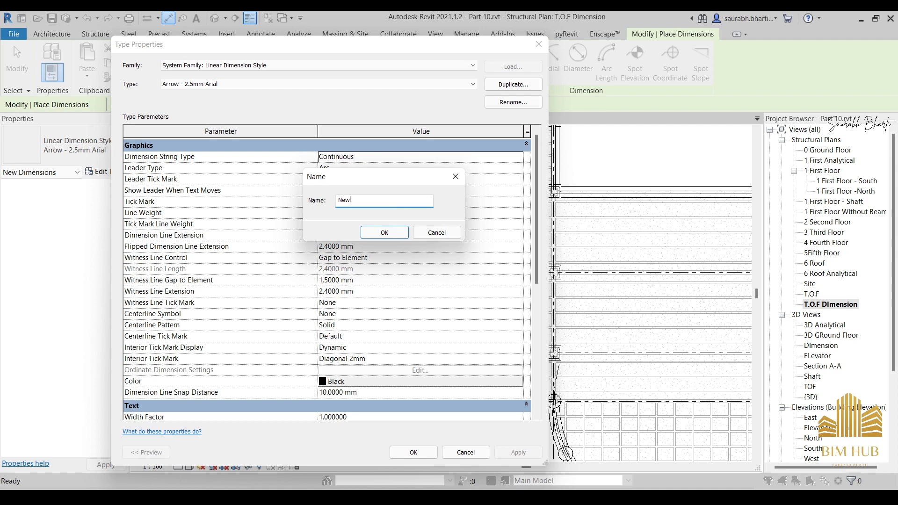
pyautogui.click(384, 237)
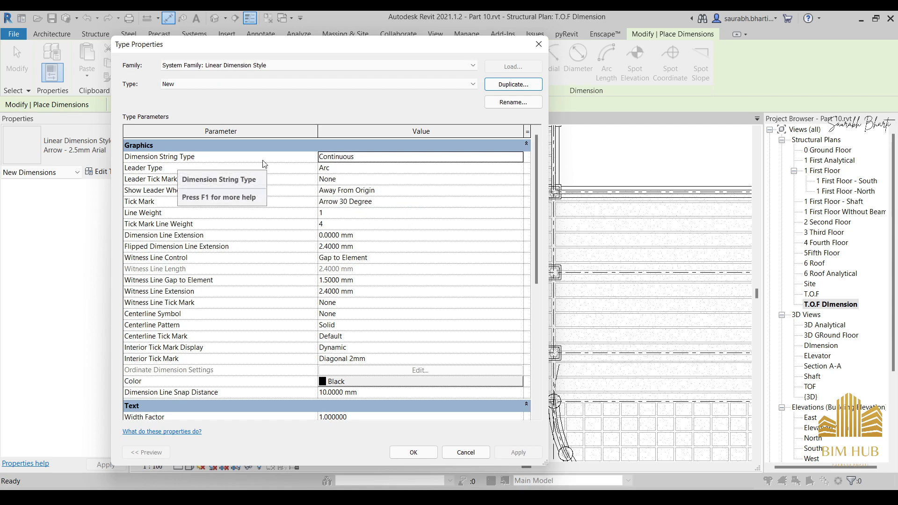
pyautogui.click(413, 452)
pyautogui.press('Escape')
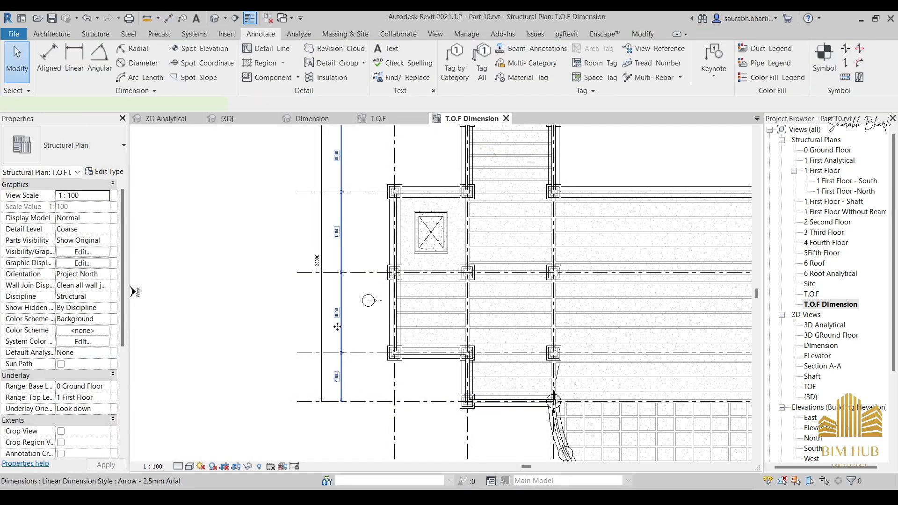
# Step: Select the vertical grid dimension string and examine its text, then the text and arrowheads of the dimensions between grids F, G and H
pyautogui.click(337, 326)
pyautogui.scroll(8, 337, 326)
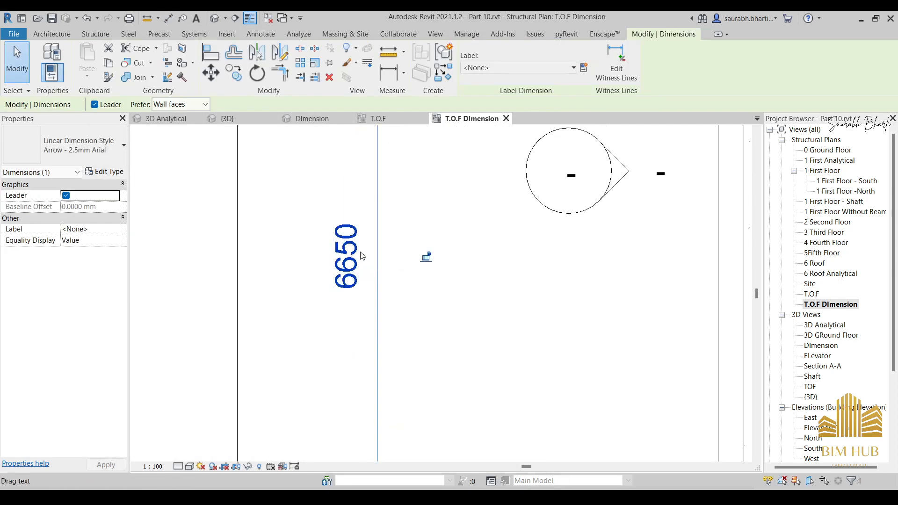
pyautogui.scroll(-5, 362, 256)
pyautogui.moveTo(416, 332); pyautogui.dragTo(333, 257, button='middle')
pyautogui.scroll(-4, 309, 234)
pyautogui.moveTo(637, 386); pyautogui.dragTo(521, 313, button='middle')
pyautogui.scroll(4, 576, 313)
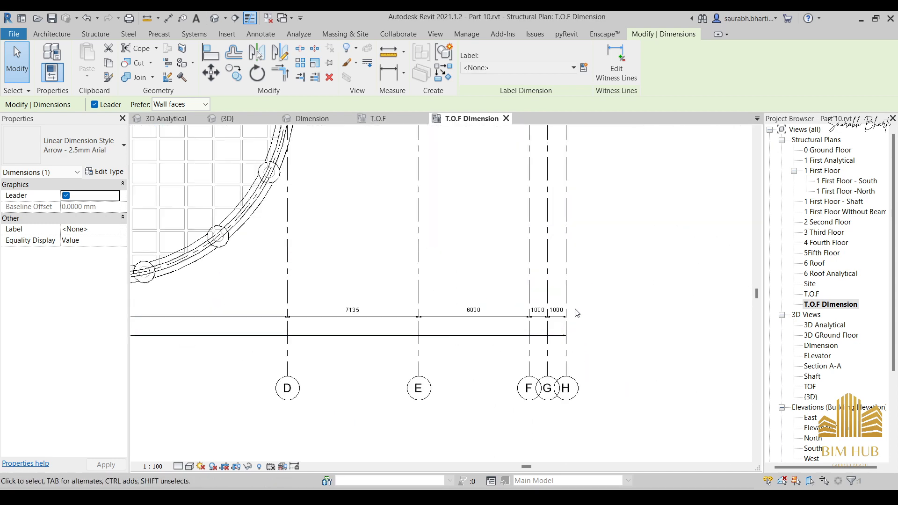
pyautogui.scroll(6, 577, 313)
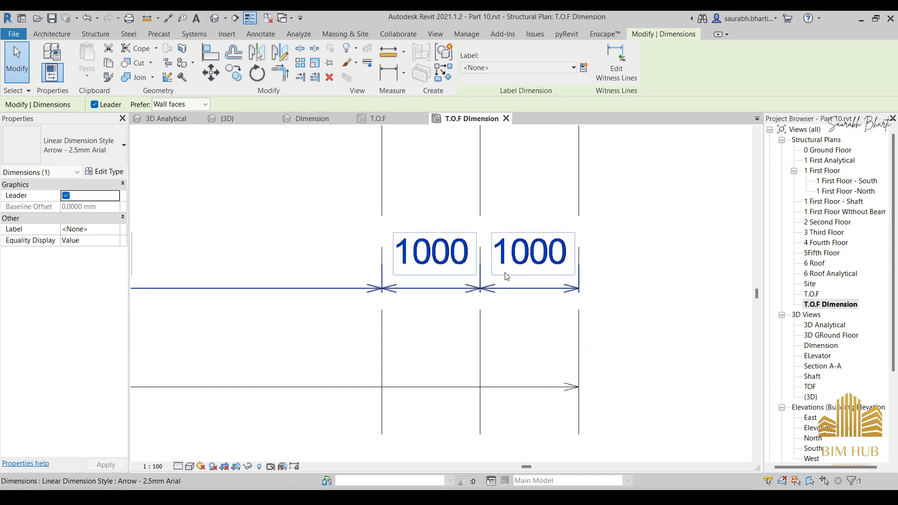
pyautogui.scroll(-8, 505, 276)
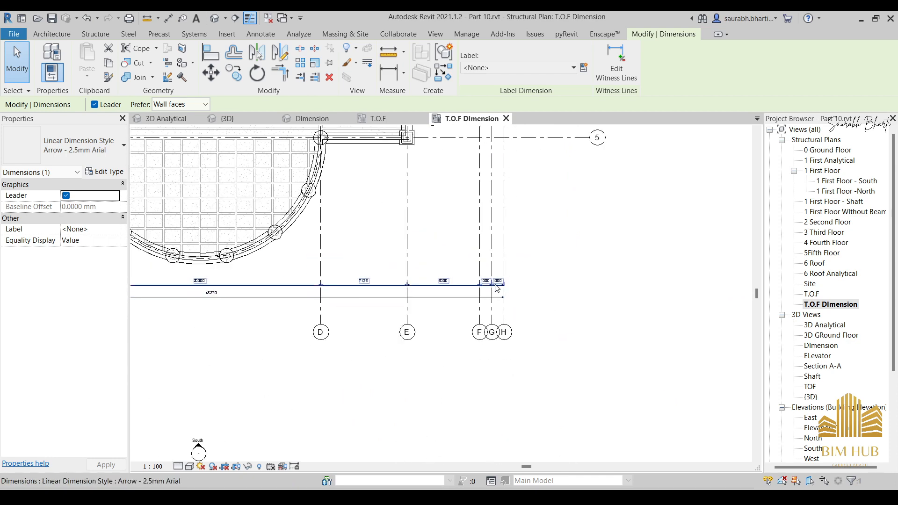
# Step: Move the text of the F–G and G–H dimensions up and away from the dimension line so each hangs on its leader
pyautogui.scroll(6, 495, 289)
pyautogui.scroll(5, 489, 270)
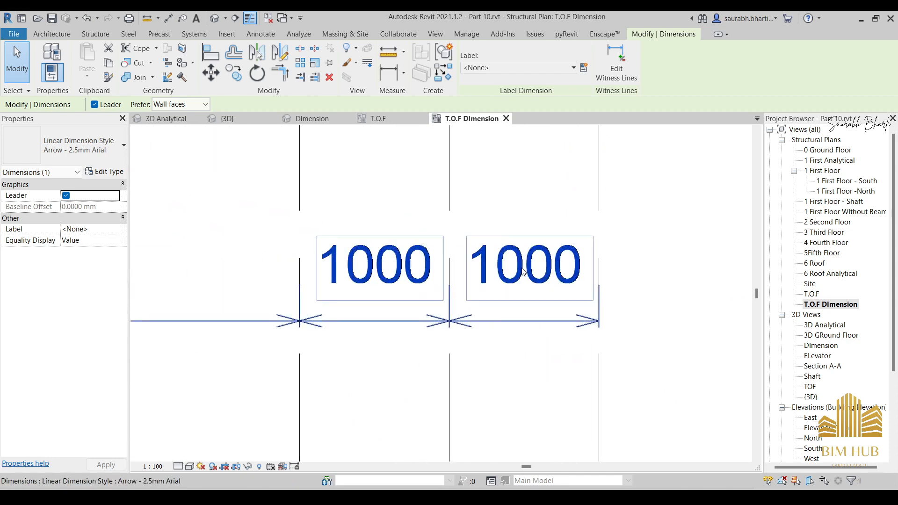
pyautogui.scroll(-5, 513, 299)
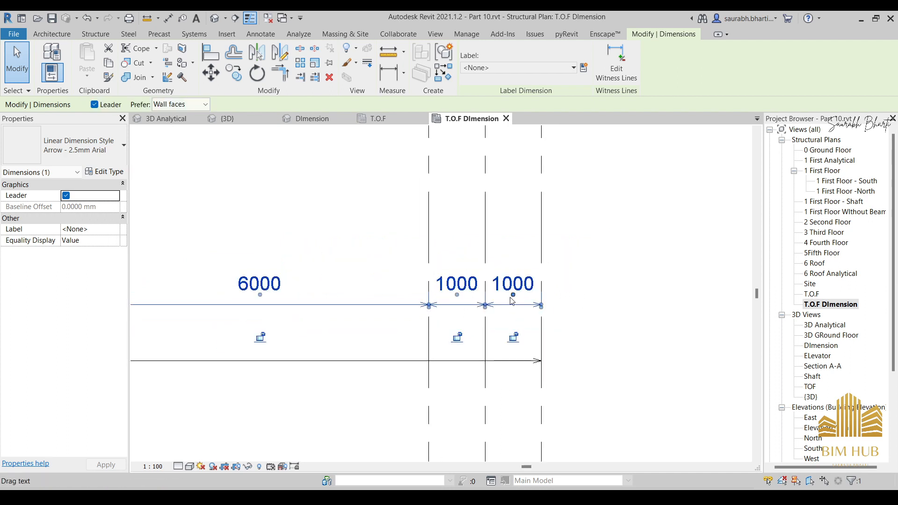
pyautogui.scroll(-3, 508, 303)
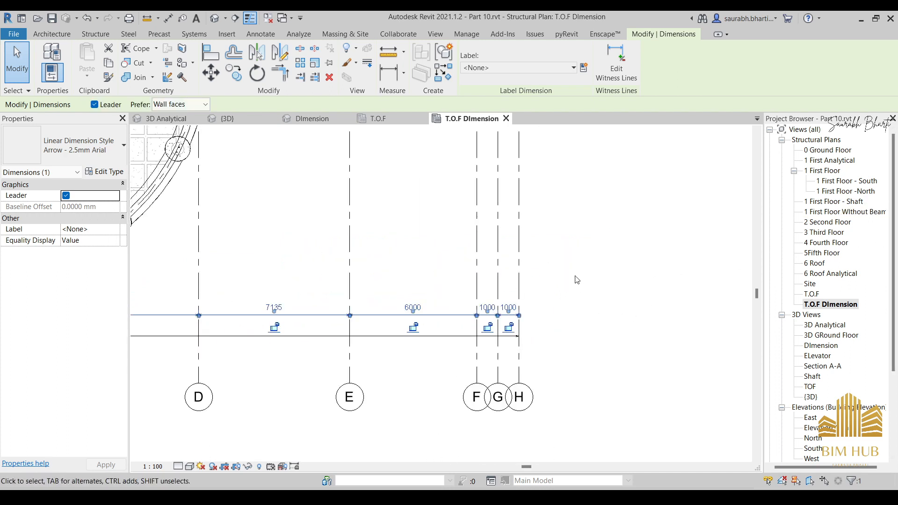
pyautogui.scroll(4, 524, 309)
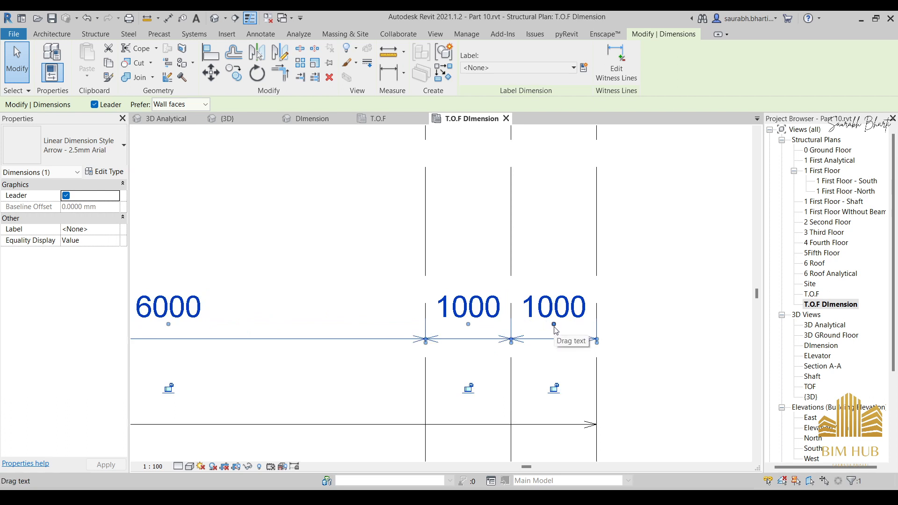
pyautogui.moveTo(554, 324)
pyautogui.mouseDown()
pyautogui.moveTo(618, 244)
pyautogui.moveTo(654, 246)
pyautogui.moveTo(686, 234)
pyautogui.mouseUp()
pyautogui.click(556, 365)
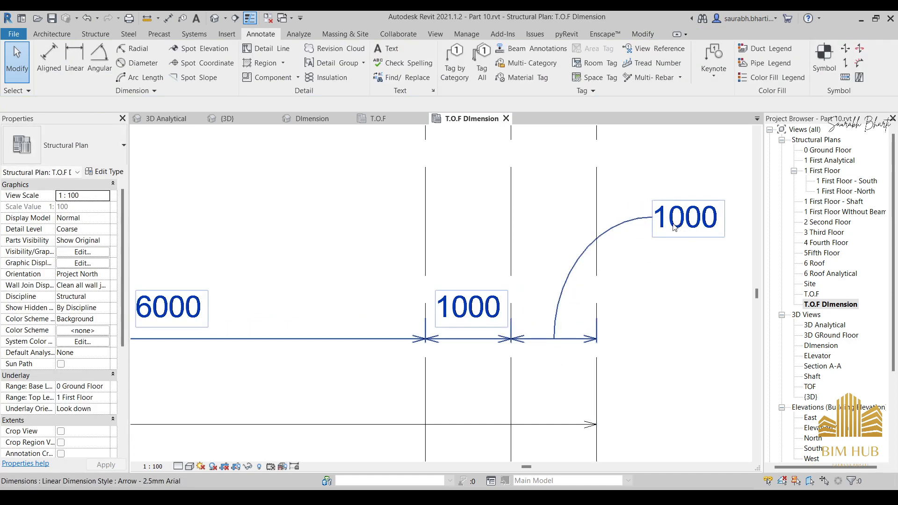
pyautogui.click(499, 313)
pyautogui.moveTo(470, 325)
pyautogui.mouseDown()
pyautogui.moveTo(514, 192)
pyautogui.moveTo(548, 187)
pyautogui.moveTo(561, 173)
pyautogui.mouseUp()
pyautogui.click(436, 242)
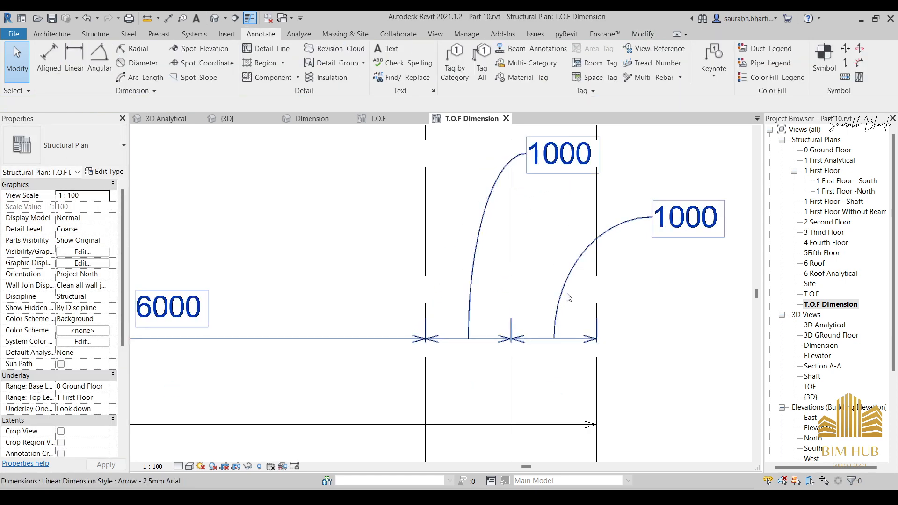
# Step: Set the leader type of the New linear dimension style to Line
pyautogui.scroll(-4, 578, 254)
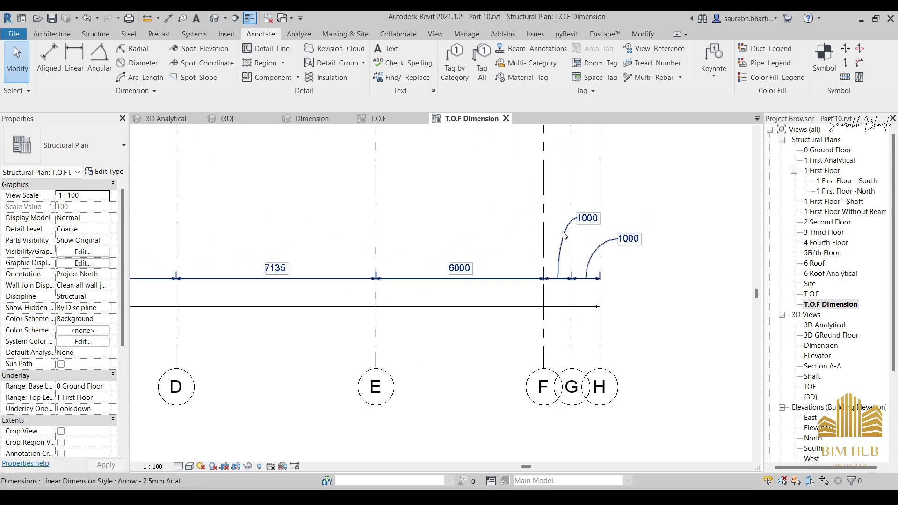
pyautogui.scroll(-5, 578, 261)
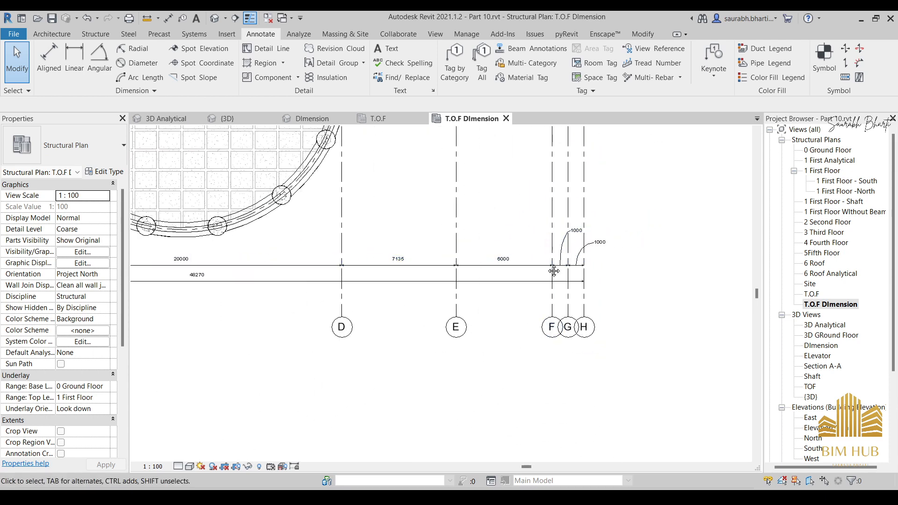
pyautogui.moveTo(493, 279); pyautogui.dragTo(531, 334, button='middle')
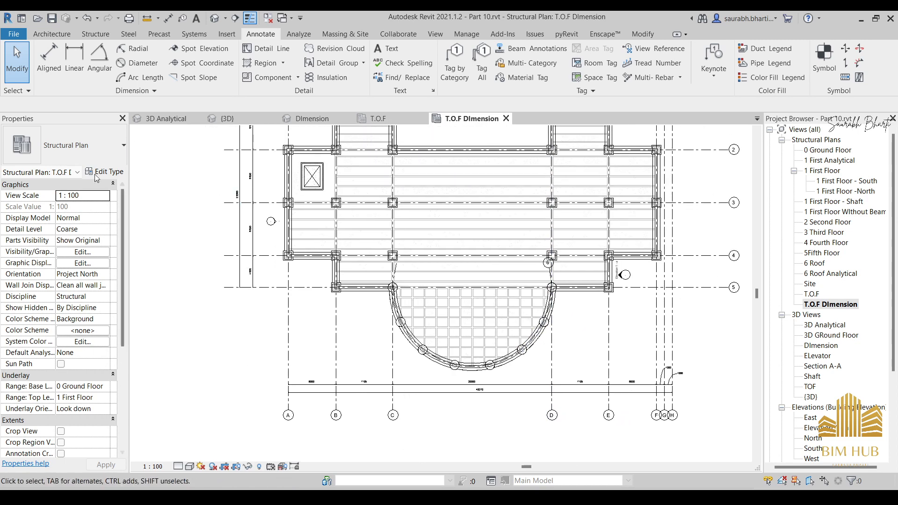
pyautogui.click(57, 71)
pyautogui.click(69, 147)
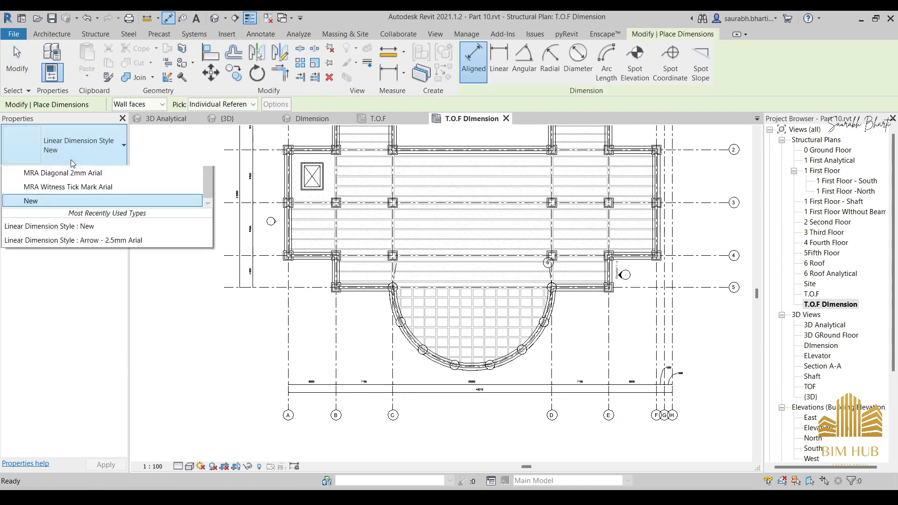
pyautogui.click(92, 439)
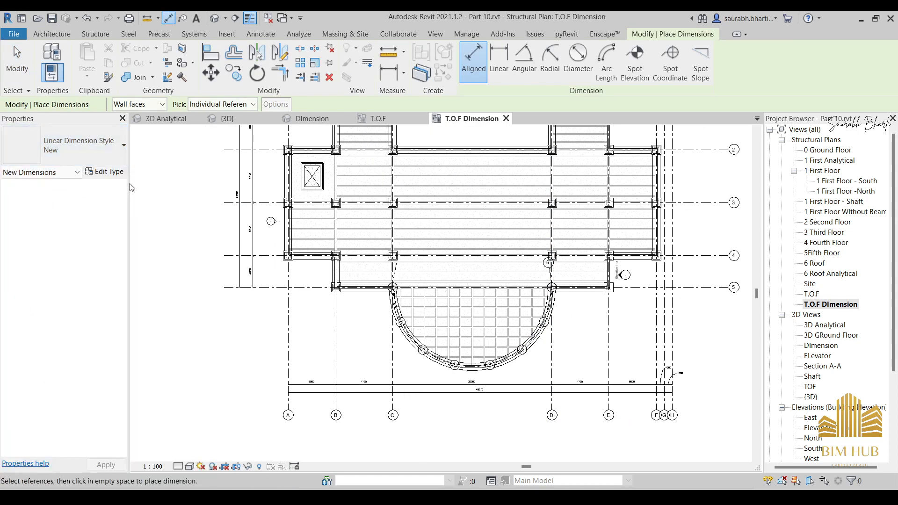
pyautogui.click(109, 172)
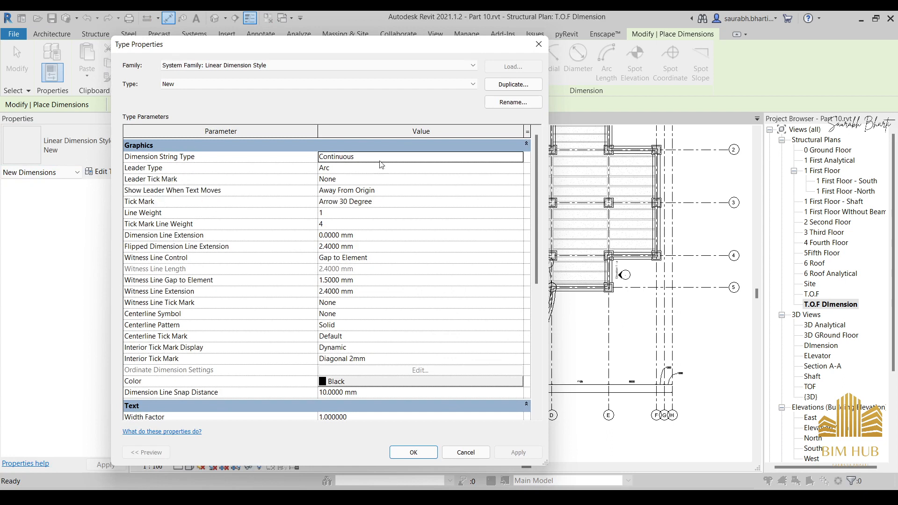
pyautogui.click(486, 169)
pyautogui.click(518, 168)
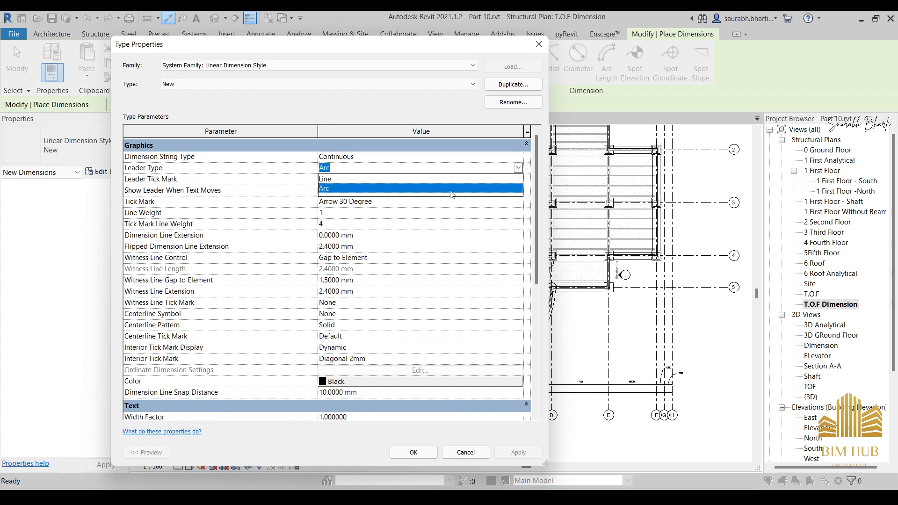
pyautogui.click(330, 180)
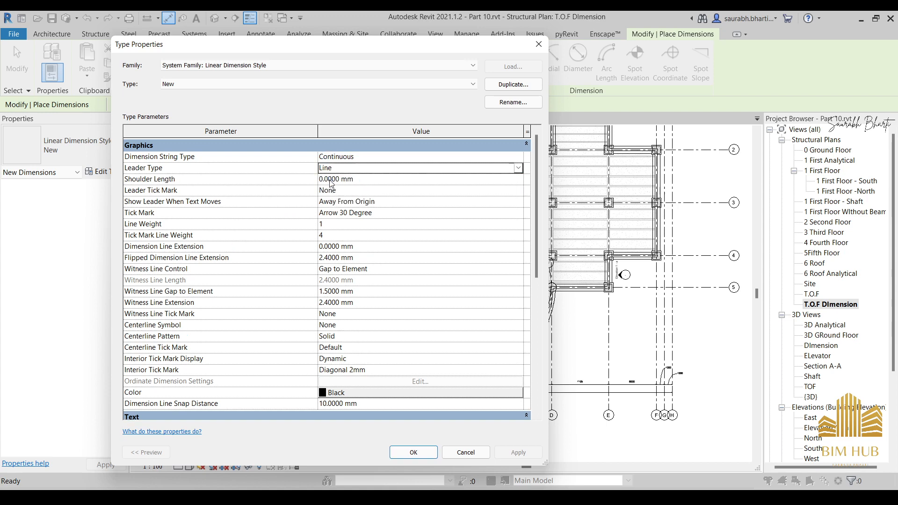
pyautogui.click(429, 456)
# Step: Place a horizontal aligned dimension string in the New style through grids E, F, G and H above the building
pyautogui.scroll(5, 577, 214)
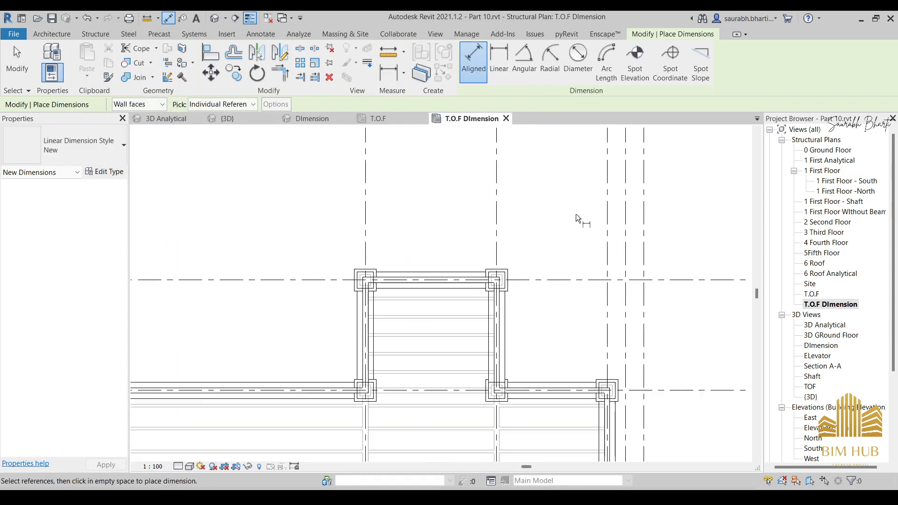
pyautogui.scroll(4, 496, 202)
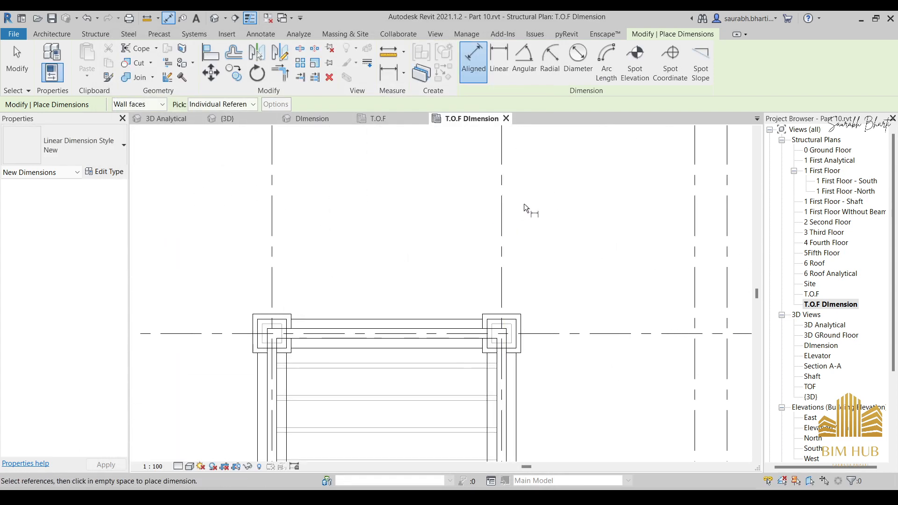
pyautogui.click(411, 243)
pyautogui.click(604, 279)
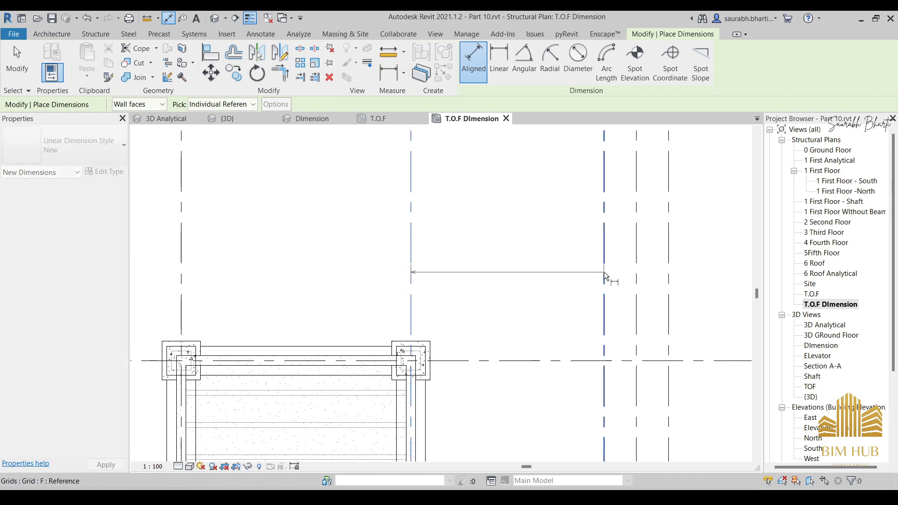
pyautogui.click(637, 280)
pyautogui.click(669, 279)
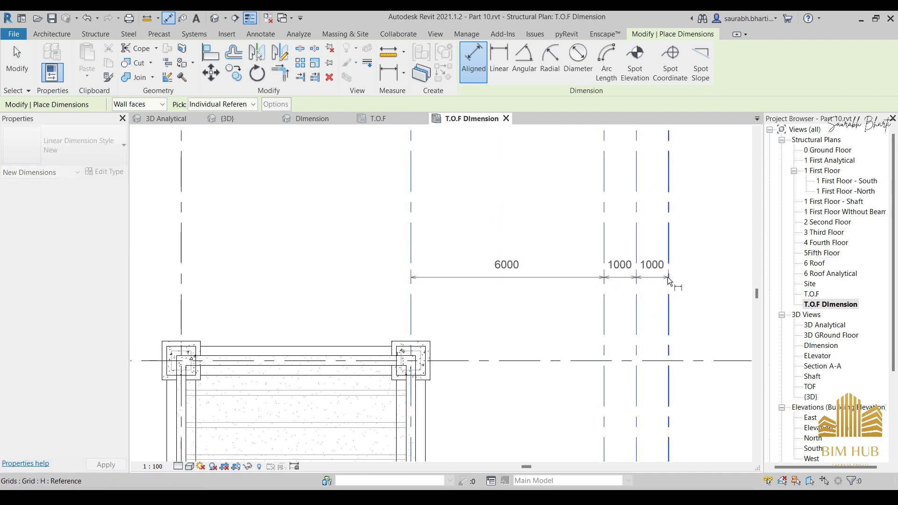
pyautogui.click(657, 283)
pyautogui.press('Escape')
pyautogui.press('Escape')
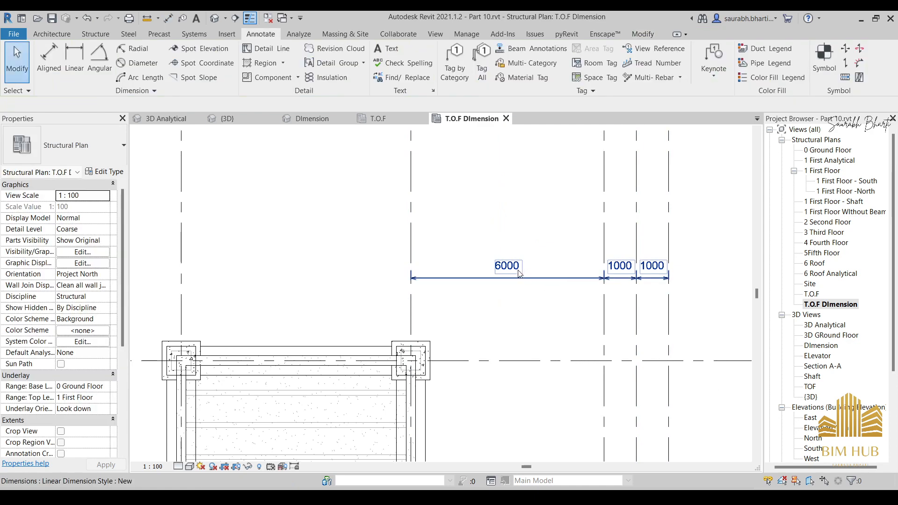
# Step: Move the E–F dimension text up and away from its dimension line in the new string
pyautogui.click(509, 278)
pyautogui.moveTo(508, 274)
pyautogui.mouseDown()
pyautogui.moveTo(515, 169)
pyautogui.moveTo(494, 155)
pyautogui.moveTo(561, 204)
pyautogui.moveTo(562, 215)
pyautogui.moveTo(552, 215)
pyautogui.mouseUp()
pyautogui.click(560, 212)
pyautogui.click(536, 206)
pyautogui.click(542, 242)
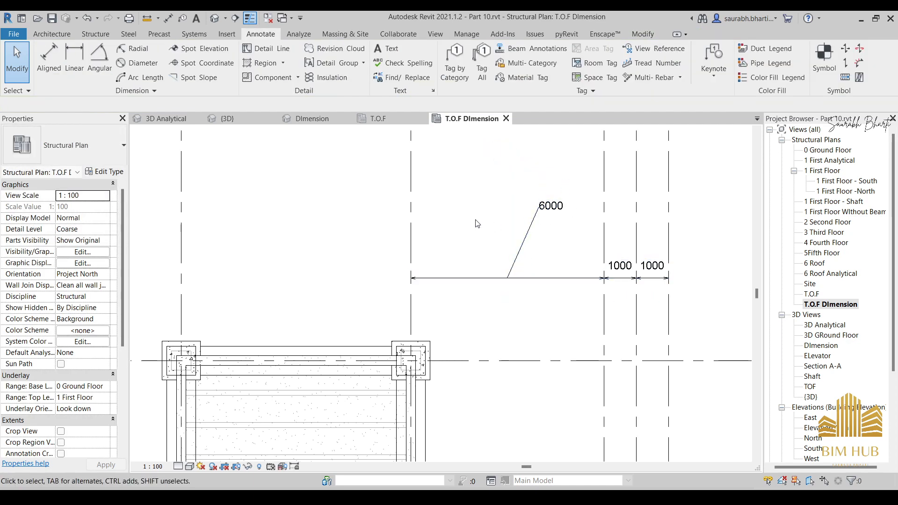
# Step: Select the new E–H dimension string and examine it against the vertical grid dimensions and the numbered grids on the east side
pyautogui.click(520, 278)
pyautogui.scroll(-4, 427, 297)
pyautogui.scroll(-3, 431, 294)
pyautogui.scroll(6, 278, 179)
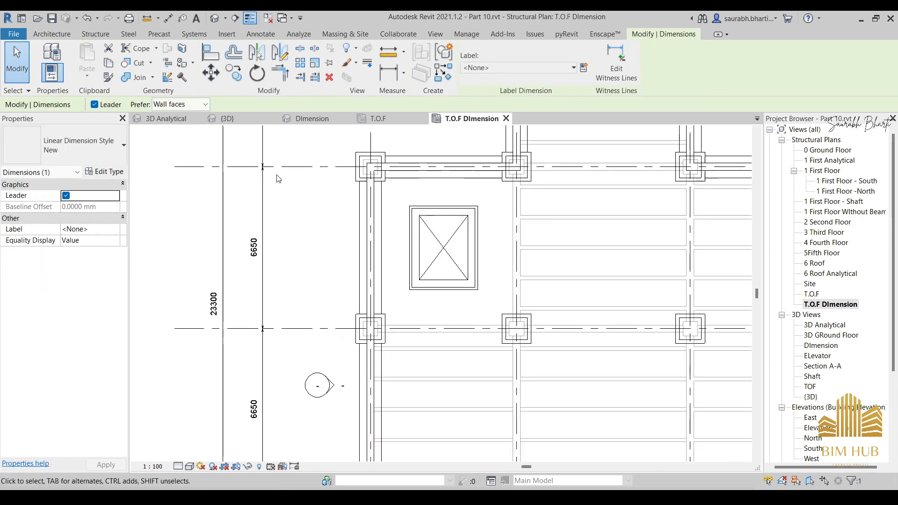
pyautogui.scroll(-5, 276, 311)
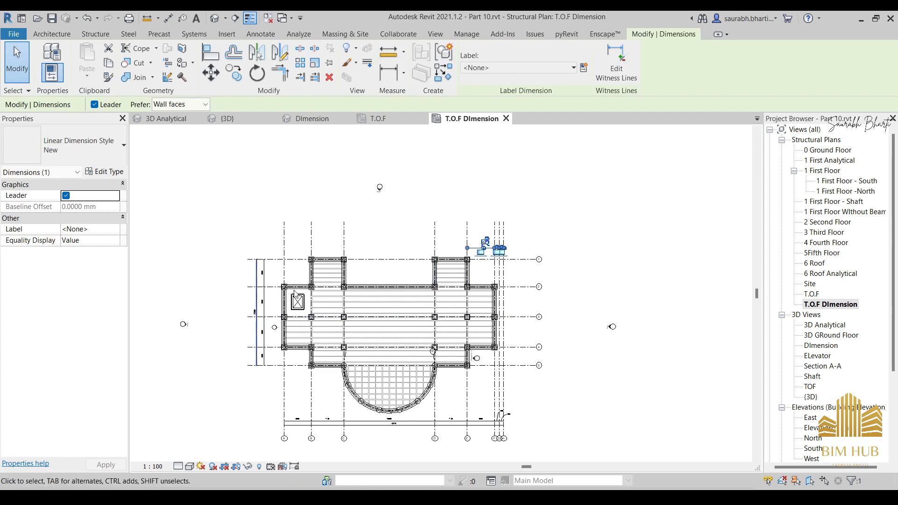
pyautogui.scroll(4, 526, 303)
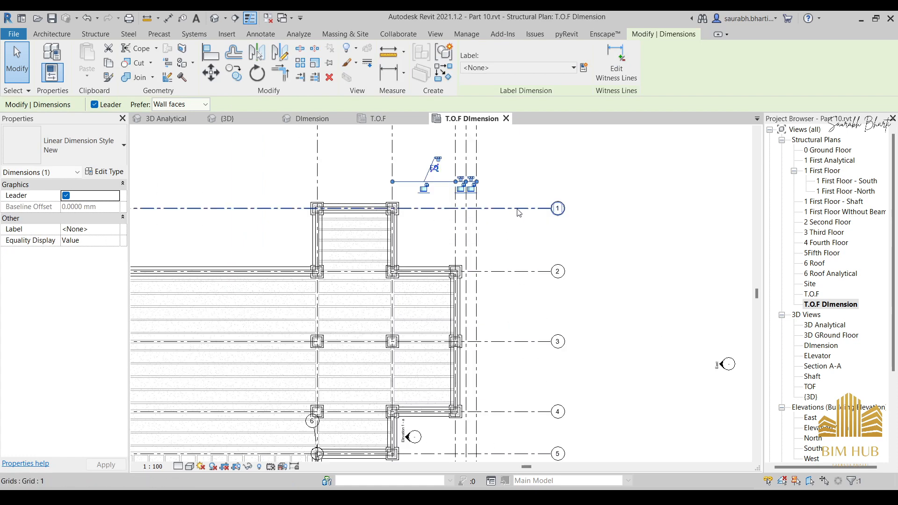
pyautogui.moveTo(518, 213); pyautogui.dragTo(531, 166, button='middle')
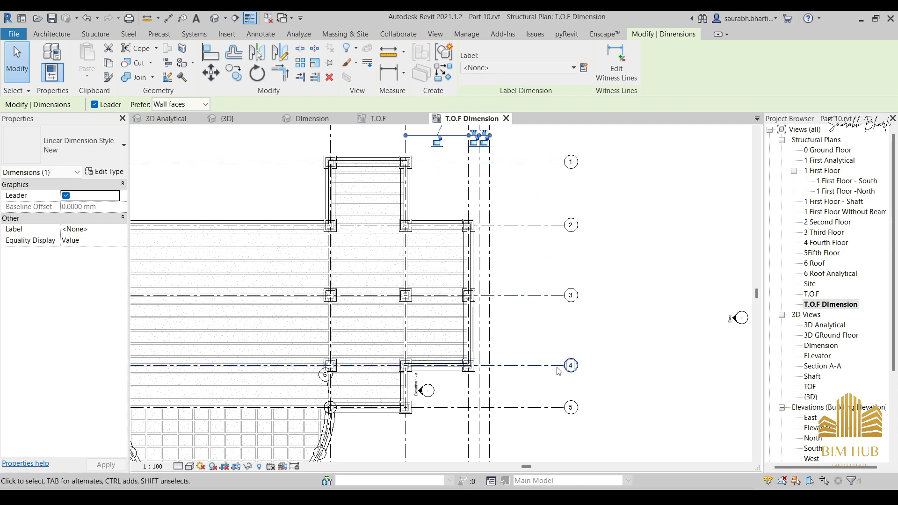
pyautogui.press('Escape')
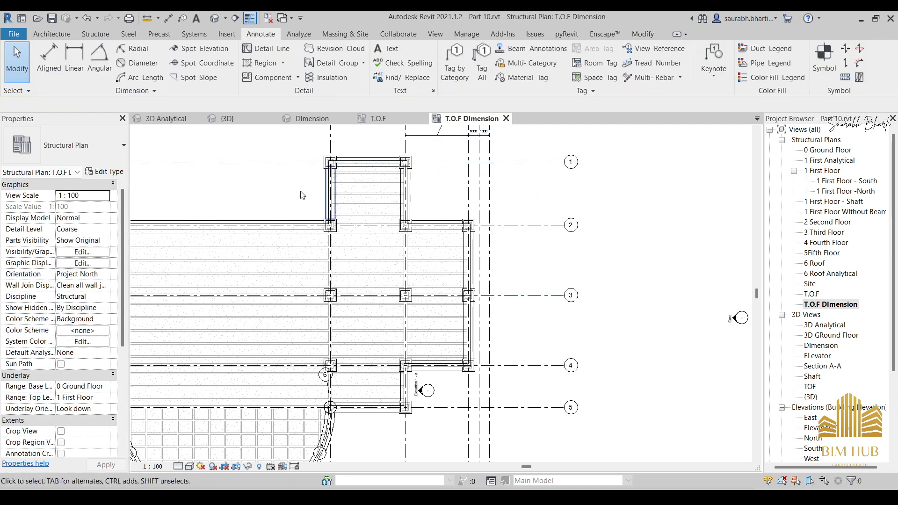
# Step: Set the dimension string type of the New linear dimension style to Baseline
pyautogui.click(49, 57)
pyautogui.click(104, 172)
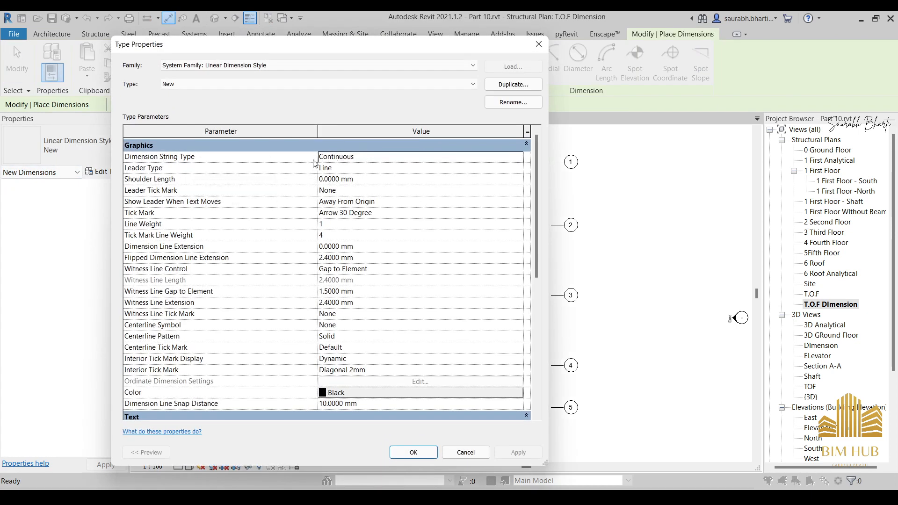
pyautogui.click(517, 161)
pyautogui.click(376, 175)
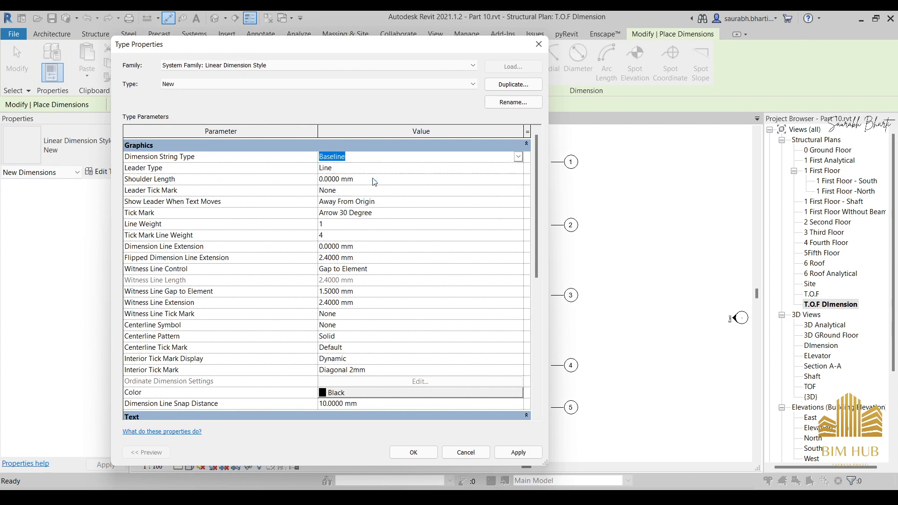
pyautogui.click(482, 454)
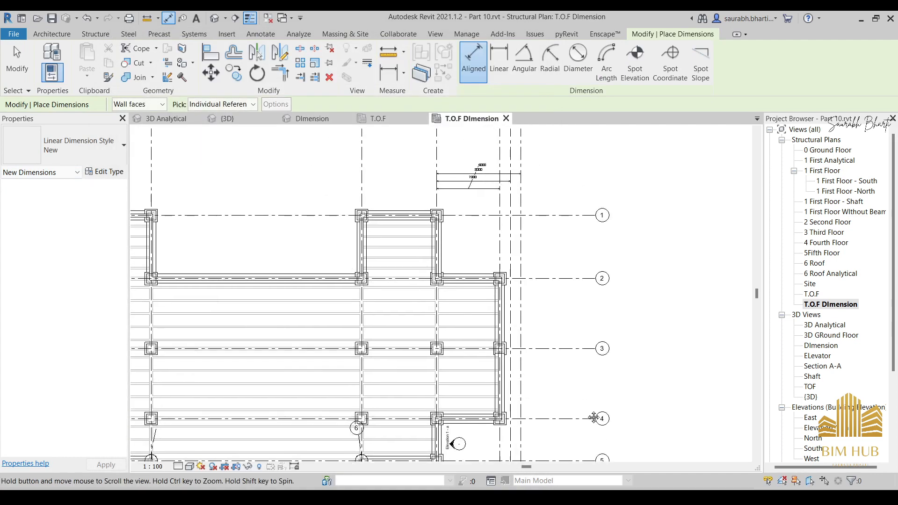
# Step: Place vertical baseline aligned dimensions from grid 1 to grids 2, 3, 4 and 5 beside the building's east side
pyautogui.click(556, 220)
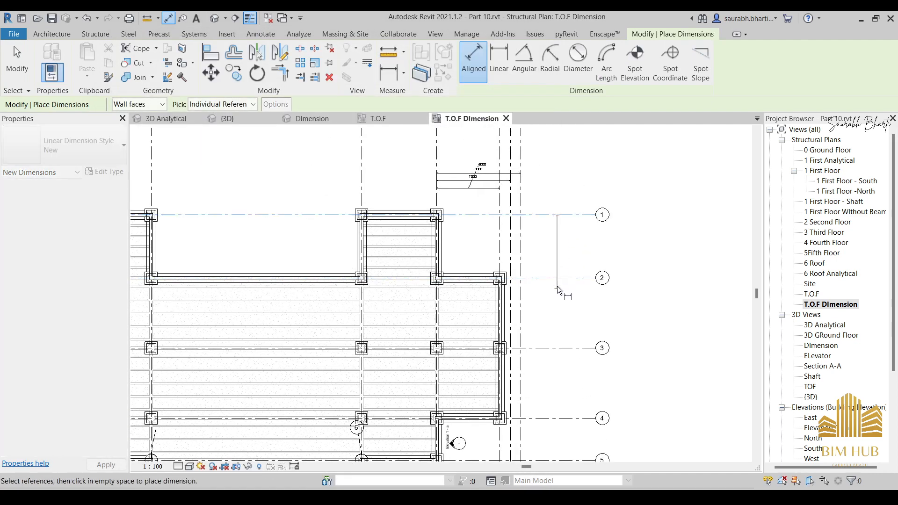
pyautogui.click(546, 278)
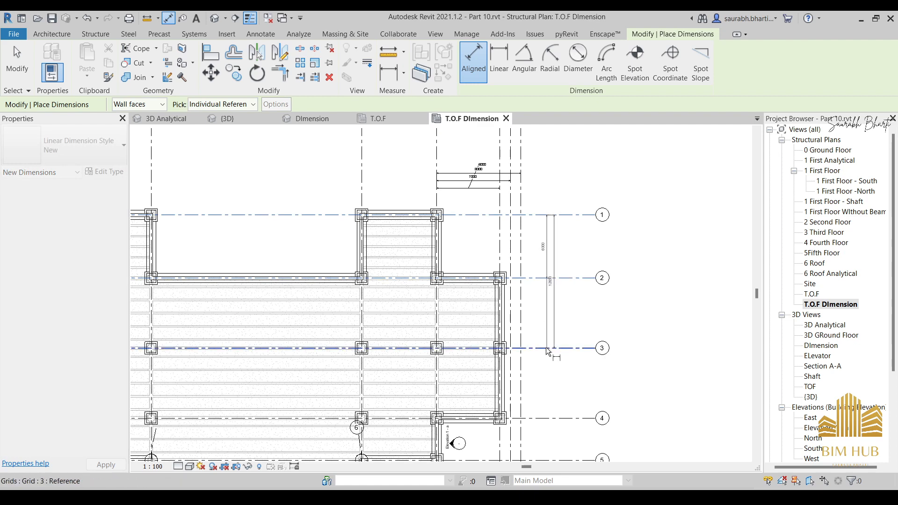
pyautogui.click(544, 348)
pyautogui.click(542, 423)
pyautogui.moveTo(542, 424); pyautogui.dragTo(544, 331, button='middle')
pyautogui.click(571, 290)
pyautogui.press('Escape')
pyautogui.press('Escape')
# Step: Examine the stacked baseline dimensions running from grid 1 down to grid 5
pyautogui.scroll(2, 565, 222)
pyautogui.moveTo(566, 222); pyautogui.dragTo(547, 389, button='middle')
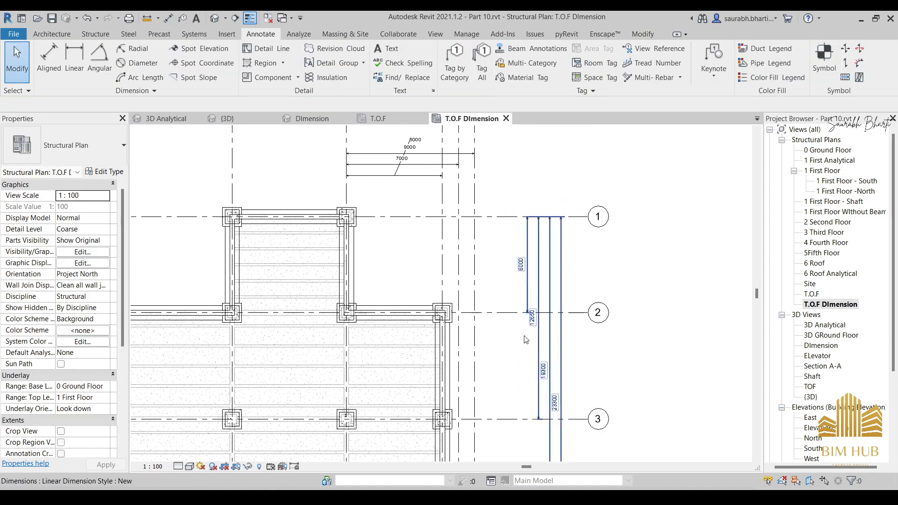
pyautogui.moveTo(550, 224); pyautogui.dragTo(530, 139, button='middle')
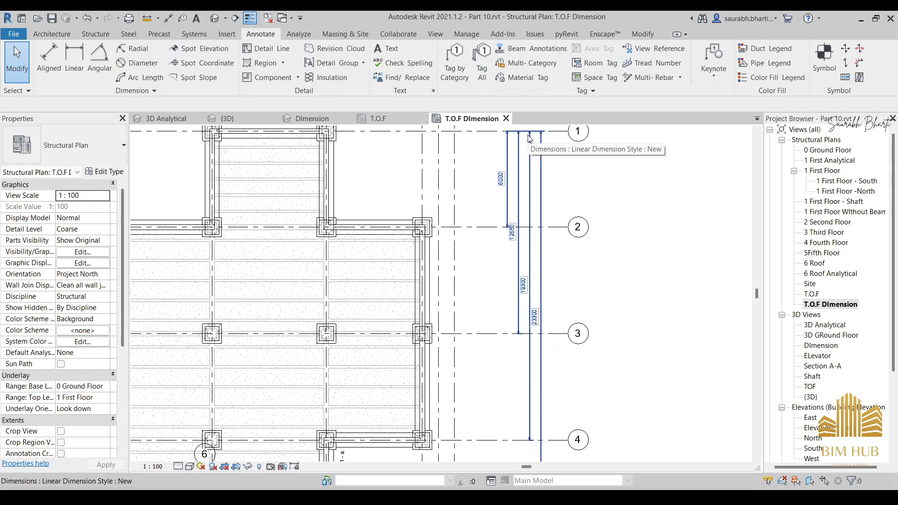
pyautogui.moveTo(528, 373); pyautogui.dragTo(530, 276, button='middle')
pyautogui.moveTo(550, 208); pyautogui.dragTo(539, 342, button='middle')
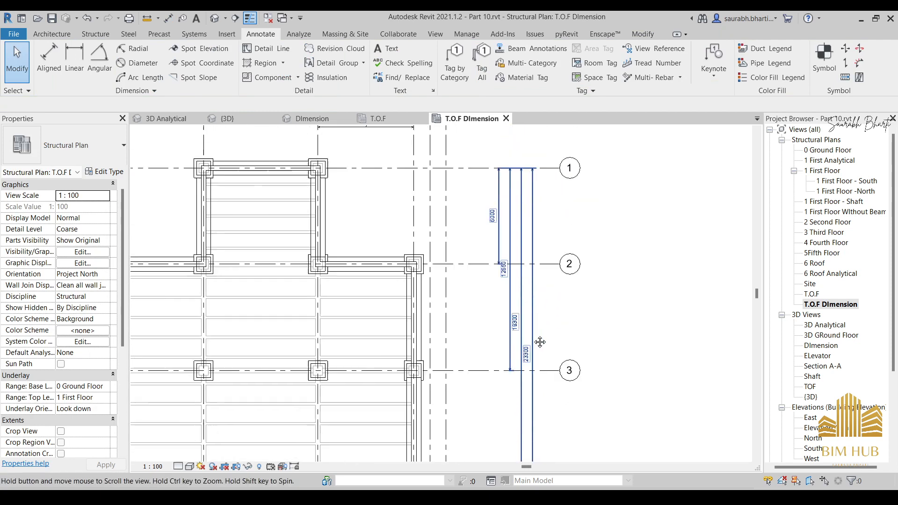
pyautogui.moveTo(523, 409); pyautogui.dragTo(565, 240, button='middle')
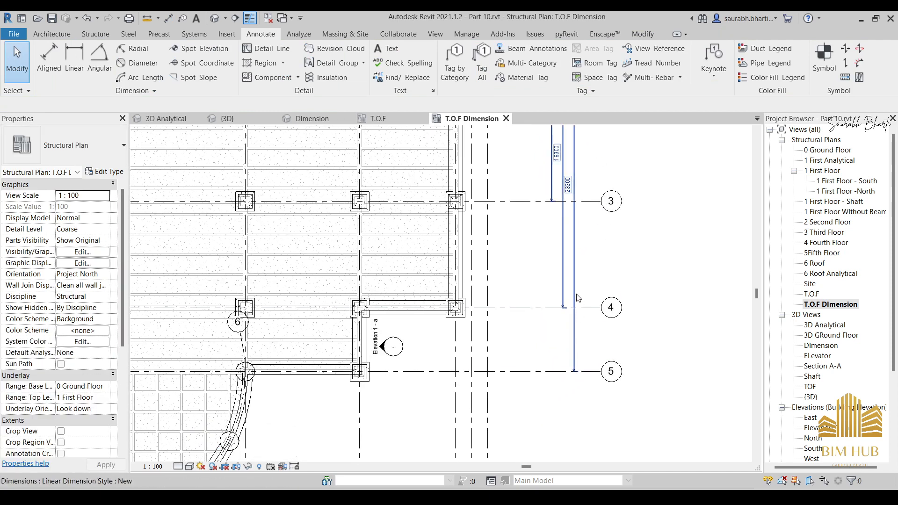
pyautogui.scroll(-5, 578, 298)
pyautogui.scroll(4, 586, 188)
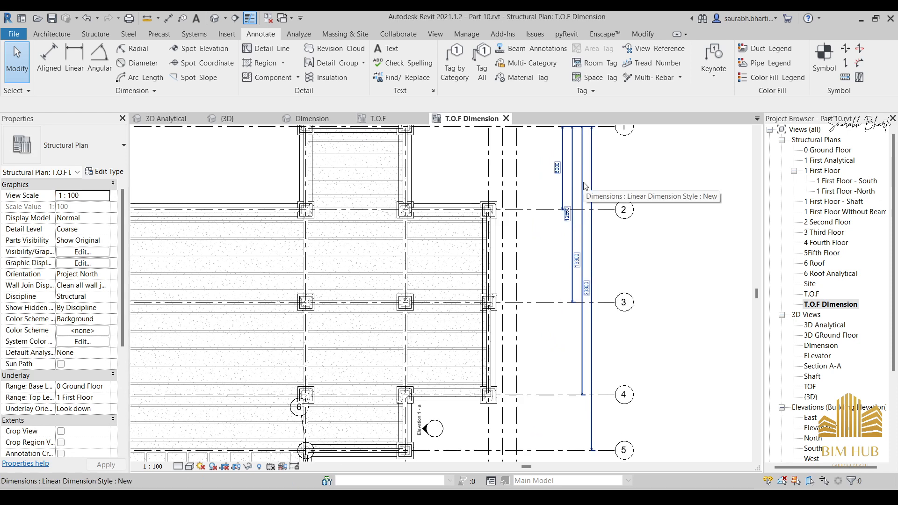
# Step: Set the dimension string type of the New linear dimension style to Continuous and apply it
pyautogui.click(583, 186)
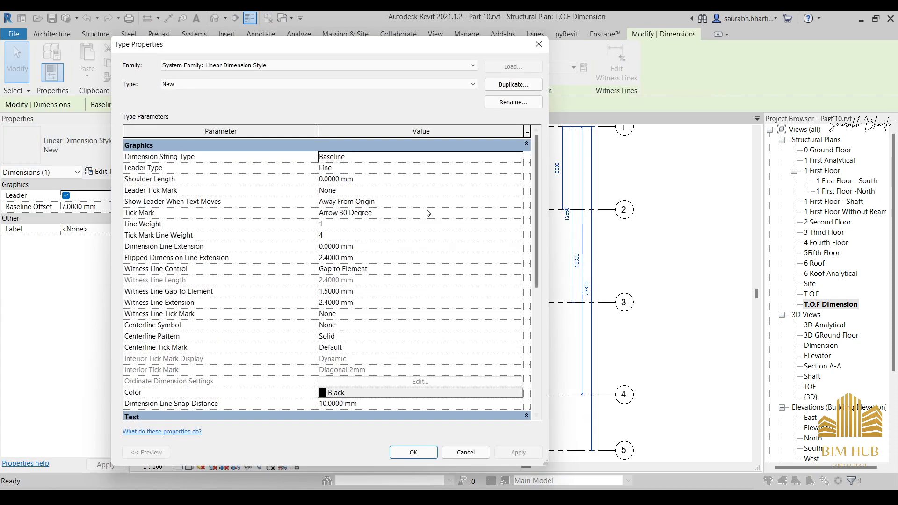
pyautogui.click(516, 159)
pyautogui.click(401, 168)
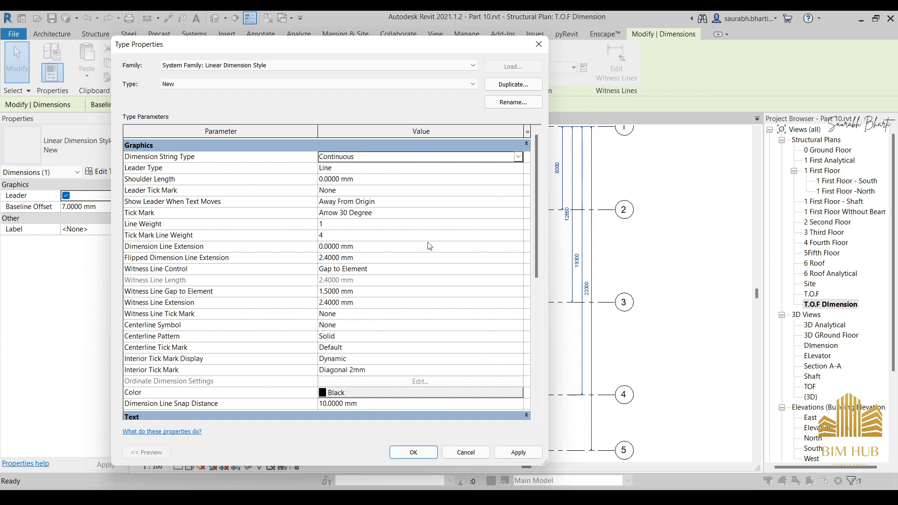
pyautogui.click(517, 453)
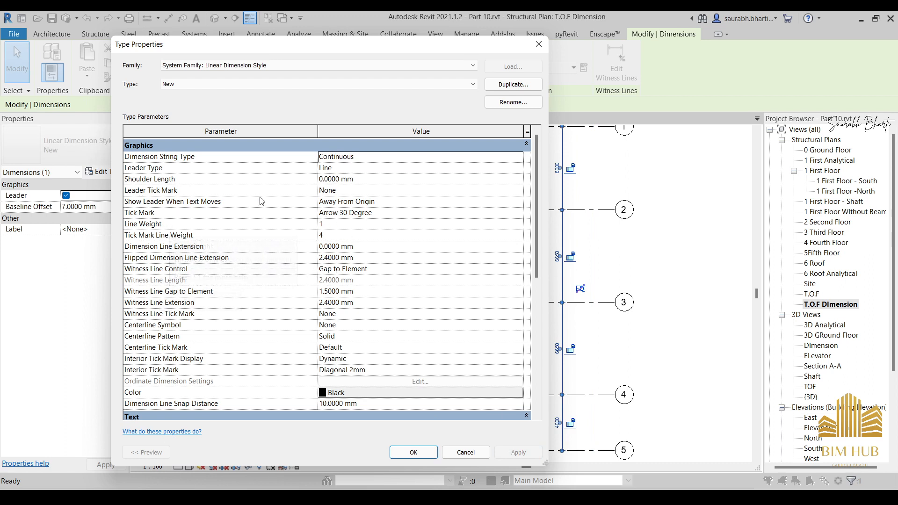
# Step: Review the available options for Leader Tick Mark and Show Leader When Text Moves in the New dimension style
pyautogui.click(518, 191)
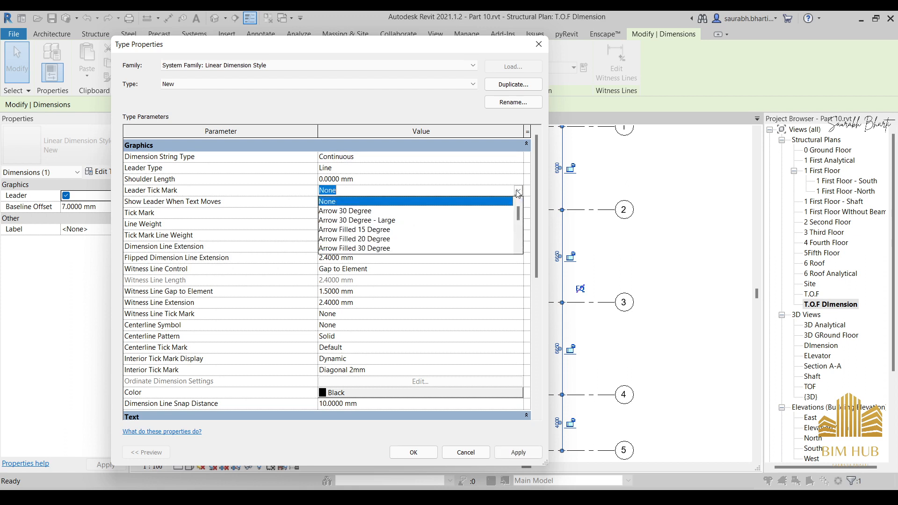
pyautogui.scroll(-3, 383, 234)
pyautogui.scroll(3, 380, 232)
pyautogui.click(518, 190)
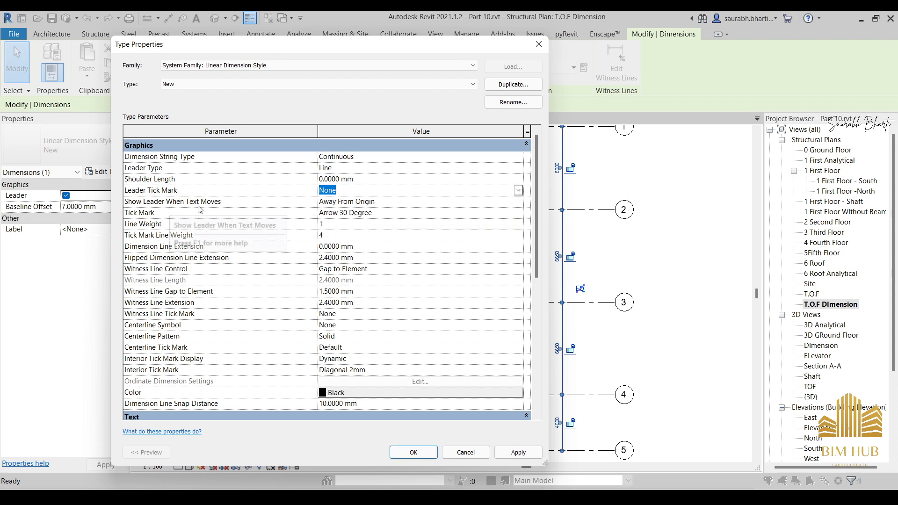
pyautogui.click(504, 202)
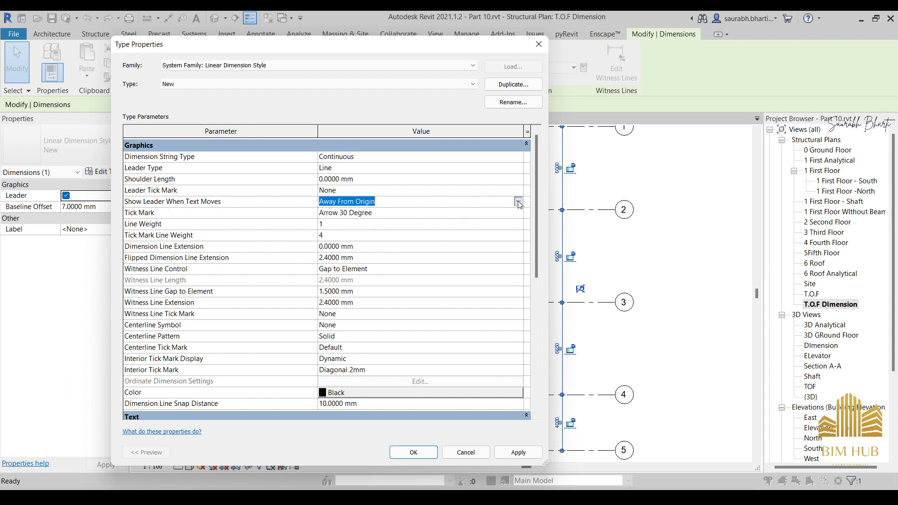
pyautogui.click(519, 201)
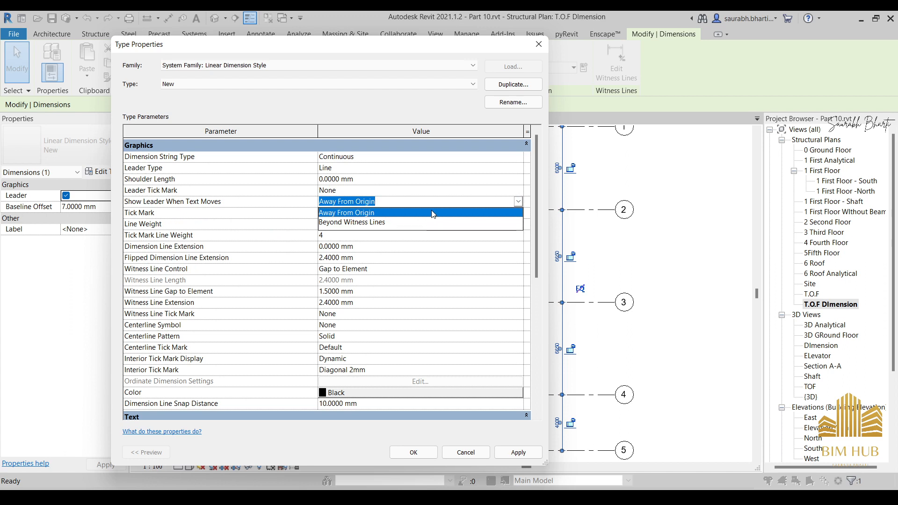
pyautogui.click(519, 203)
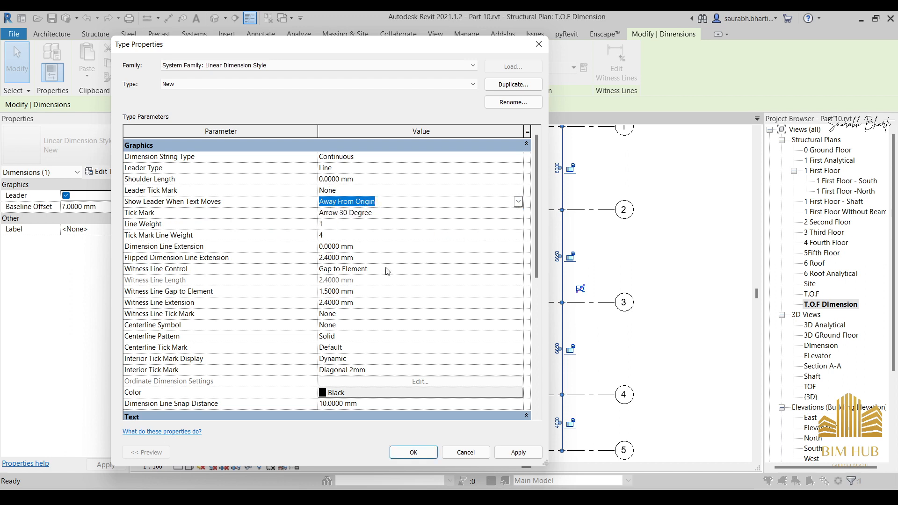
# Step: Set the line weight of the New linear dimension style to 4
pyautogui.click(519, 225)
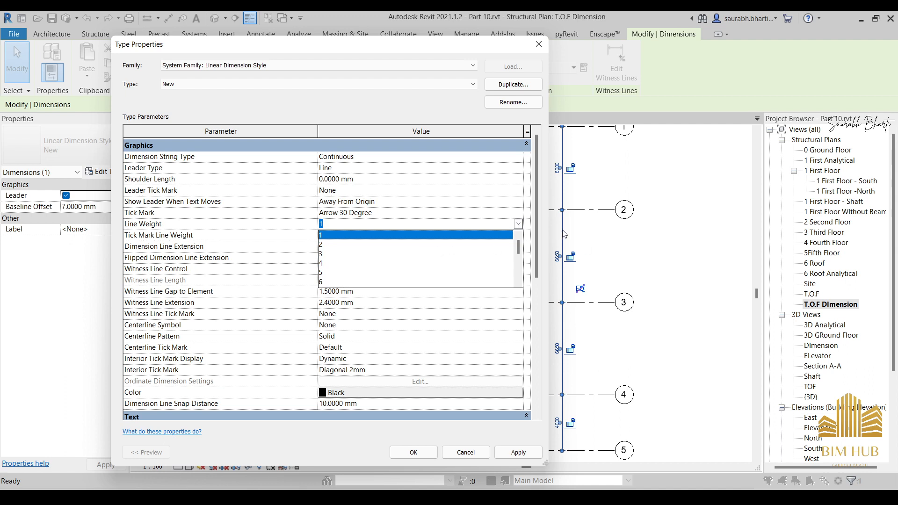
pyautogui.click(349, 245)
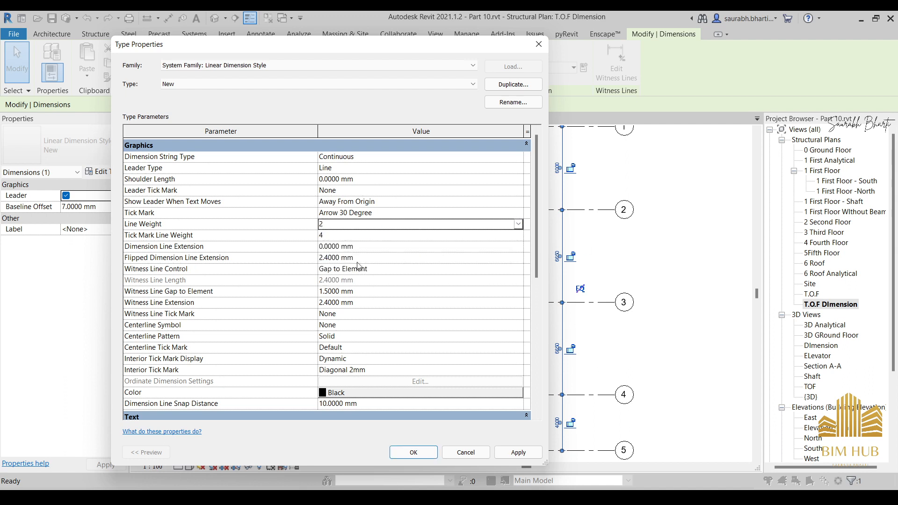
pyautogui.click(518, 224)
pyautogui.click(375, 263)
pyautogui.click(414, 452)
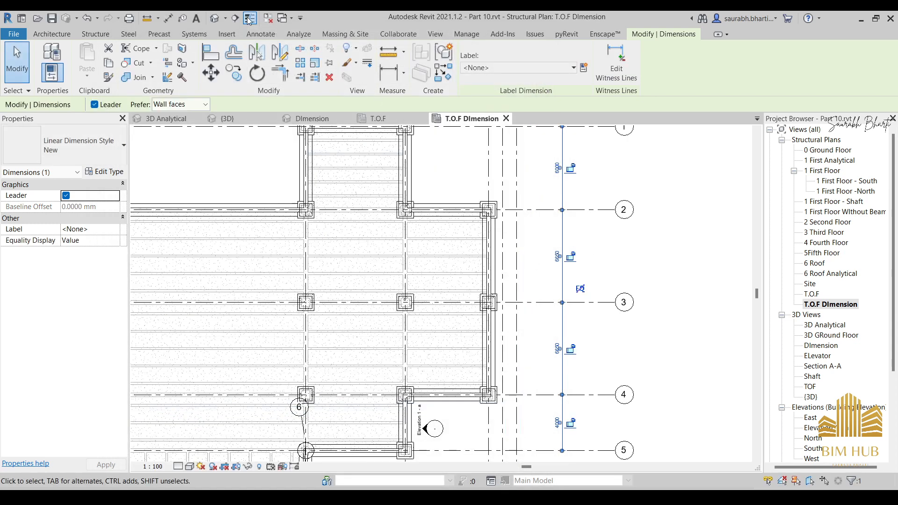
# Step: Examine the line thickness and arrow tick marks of the vertical grid dimensions beside grids 1 and 2
pyautogui.press('Escape')
pyautogui.scroll(3, 566, 262)
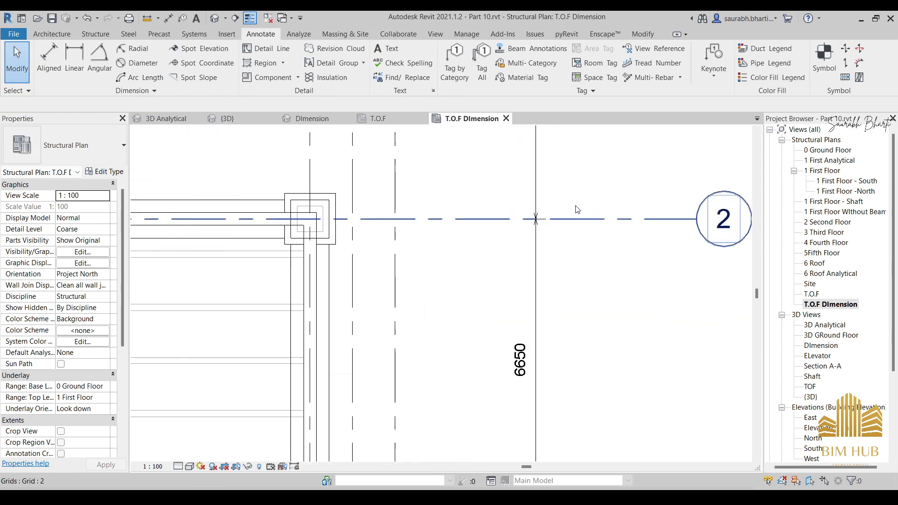
pyautogui.click(526, 243)
pyautogui.scroll(-2, 525, 242)
pyautogui.scroll(-3, 525, 243)
pyautogui.press('Escape')
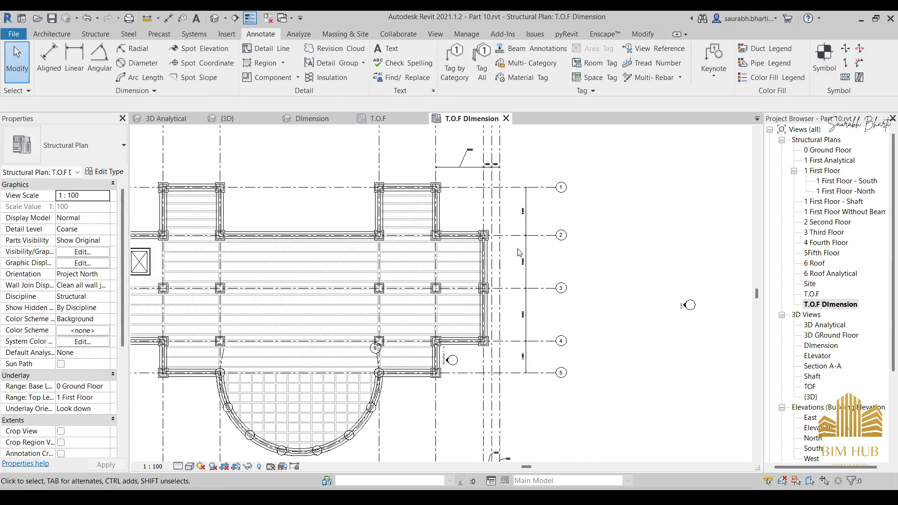
pyautogui.scroll(1, 480, 173)
pyautogui.press('Escape')
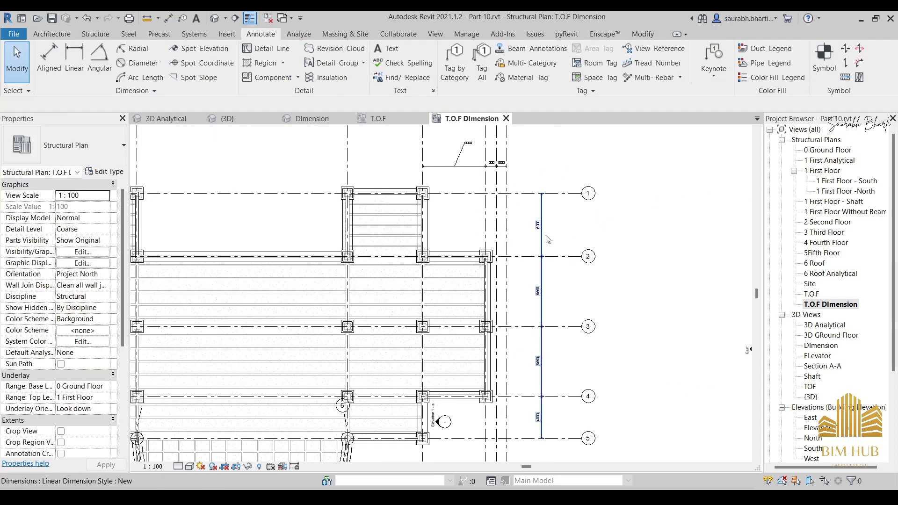
pyautogui.click(542, 234)
pyautogui.scroll(4, 531, 226)
pyautogui.press('Escape')
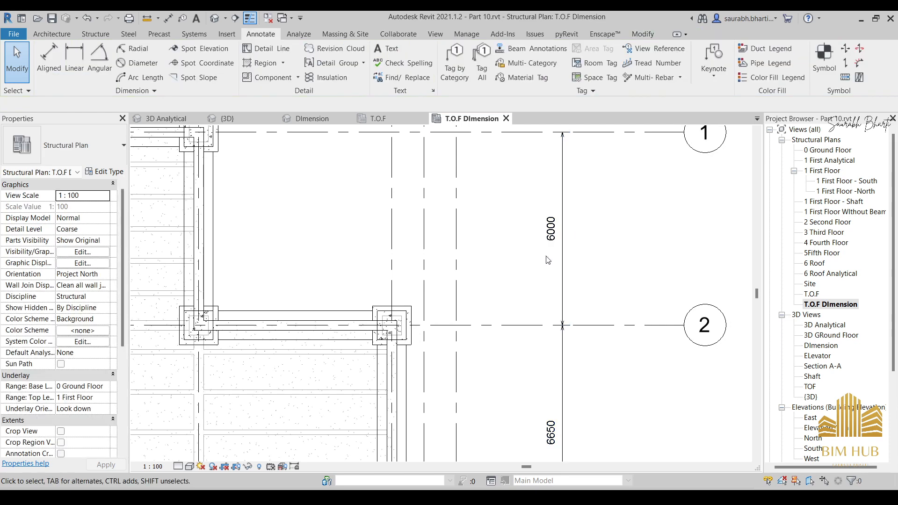
pyautogui.scroll(6, 547, 260)
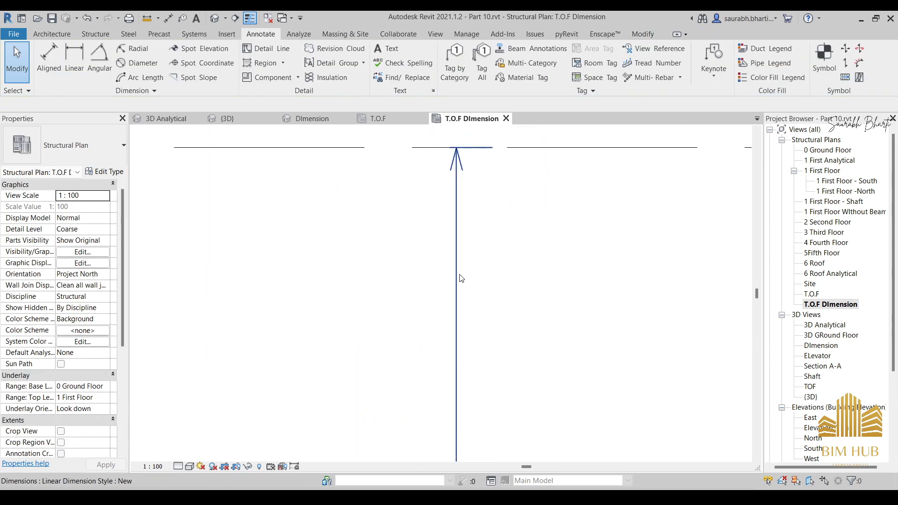
# Step: Set the tick mark line weight of the New linear dimension style to 16
pyautogui.click(458, 279)
pyautogui.scroll(-2, 435, 286)
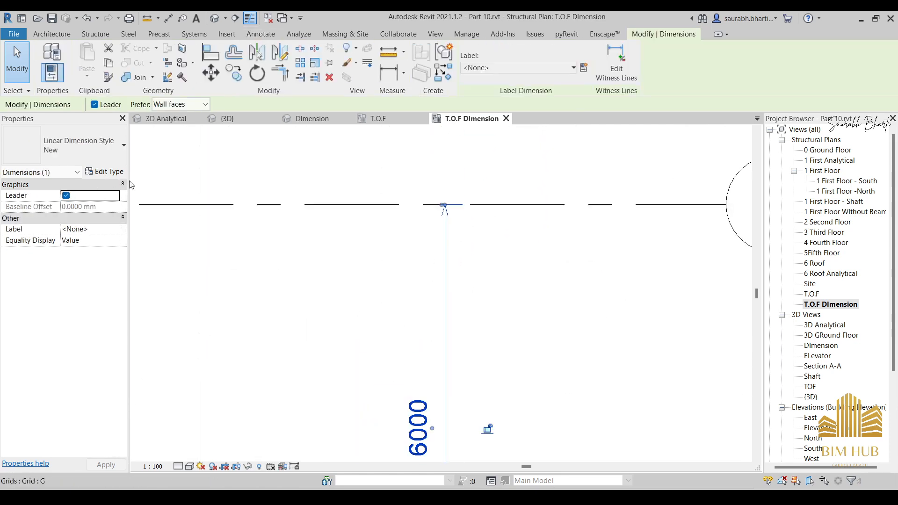
pyautogui.click(104, 172)
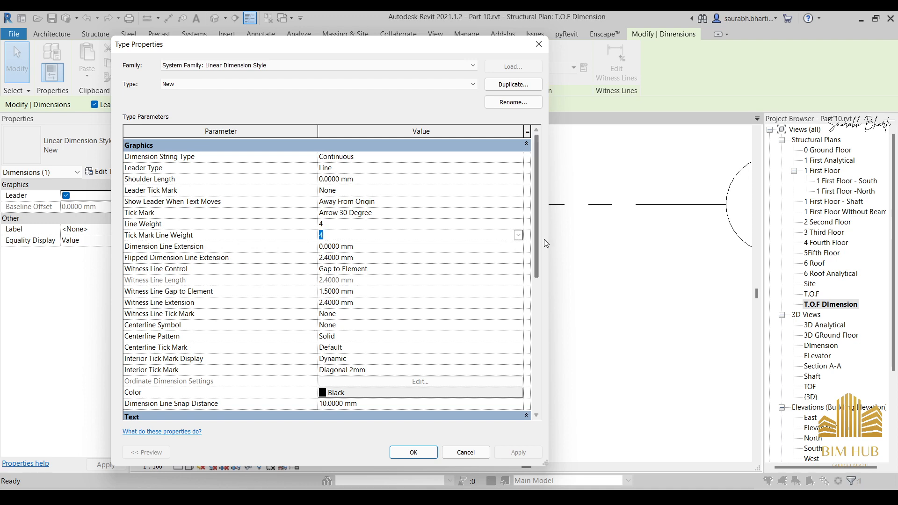
pyautogui.click(517, 235)
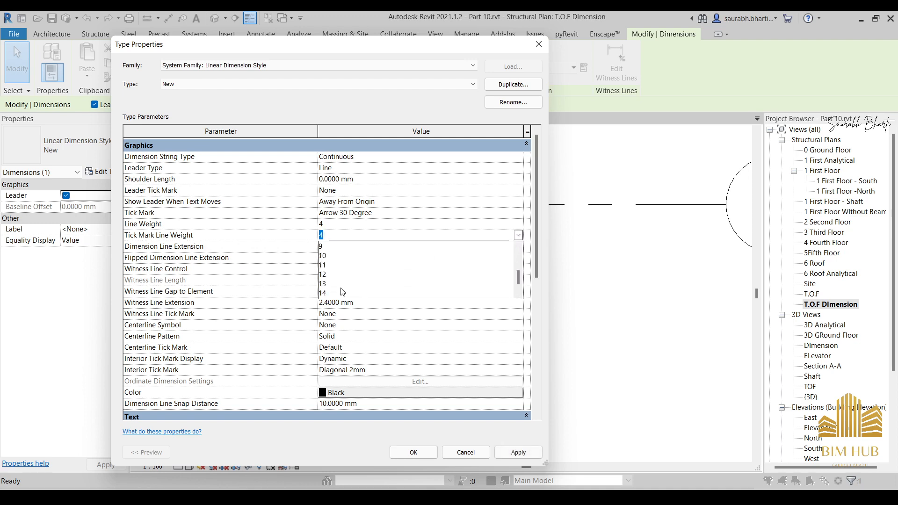
pyautogui.click(328, 293)
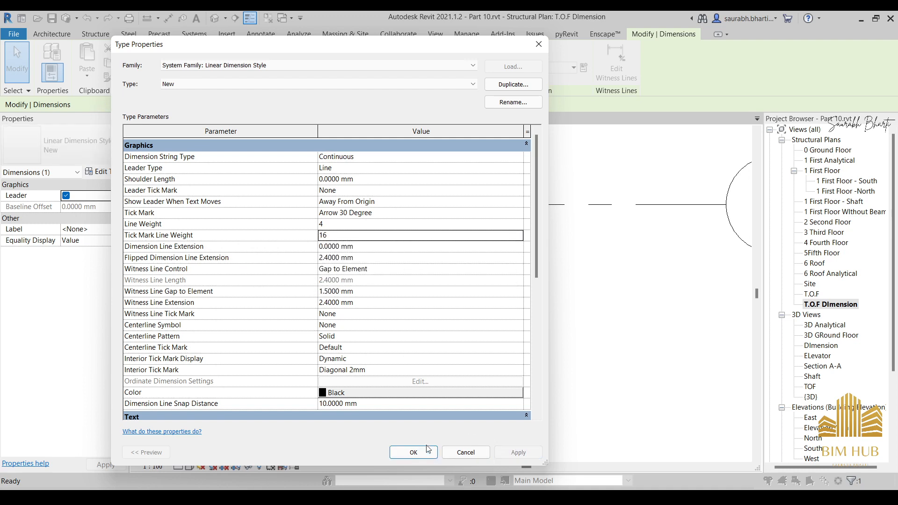
pyautogui.click(414, 452)
# Step: Turn off thin line display and examine the tick marks of the dimensions near grids 1 and 2
pyautogui.click(471, 350)
pyautogui.scroll(-5, 479, 315)
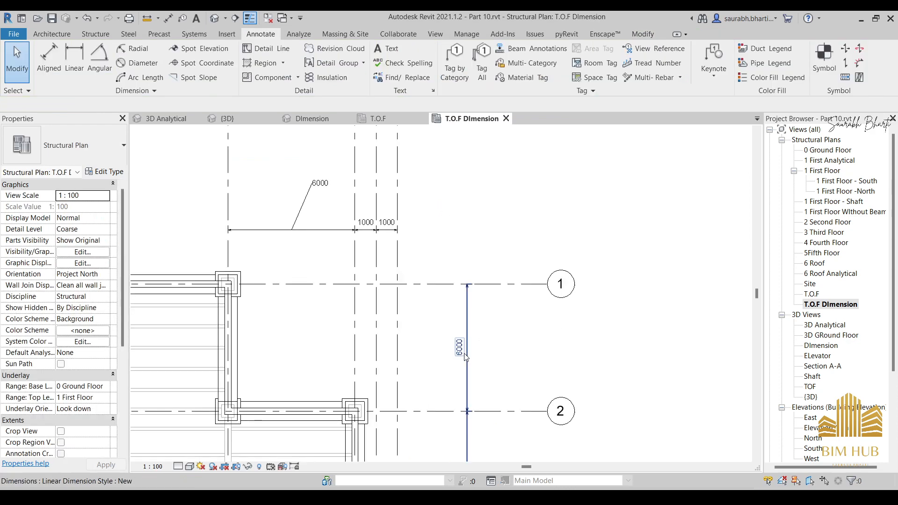
pyautogui.scroll(2, 433, 286)
pyautogui.scroll(6, 411, 225)
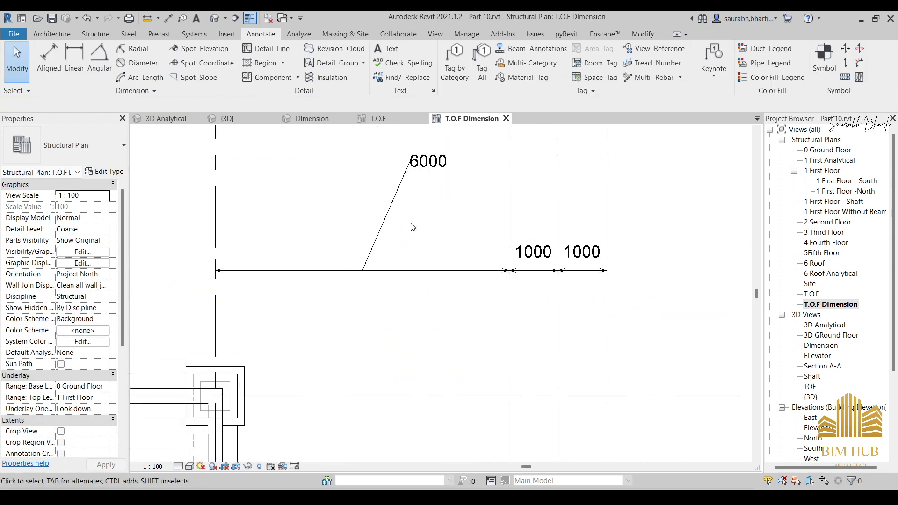
pyautogui.click(248, 18)
pyautogui.scroll(-4, 419, 218)
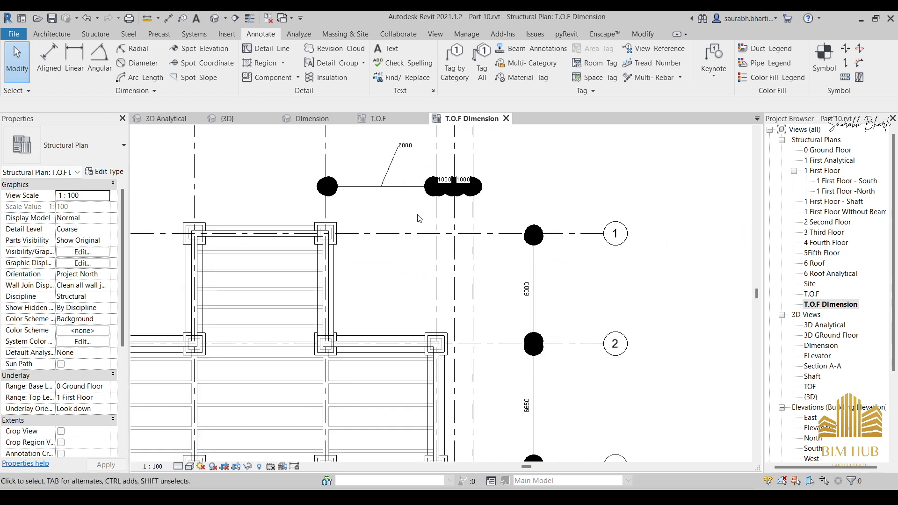
pyautogui.scroll(5, 442, 175)
pyautogui.scroll(-3, 508, 211)
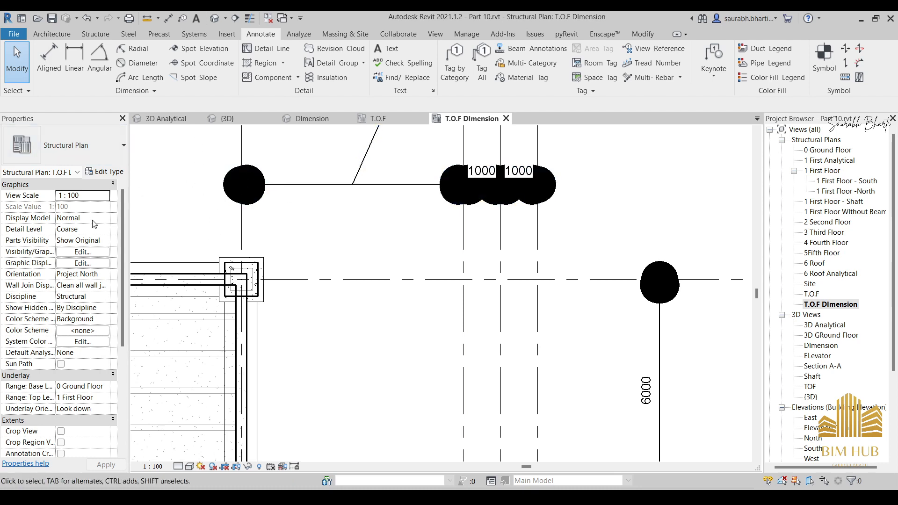
# Step: Set the tick mark line weight of the New linear dimension style to 1
pyautogui.click(104, 171)
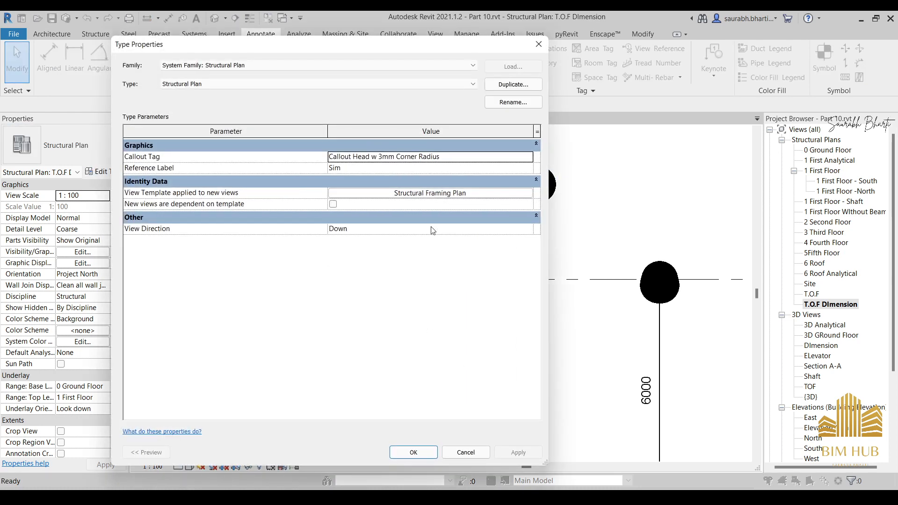
pyautogui.press('Escape')
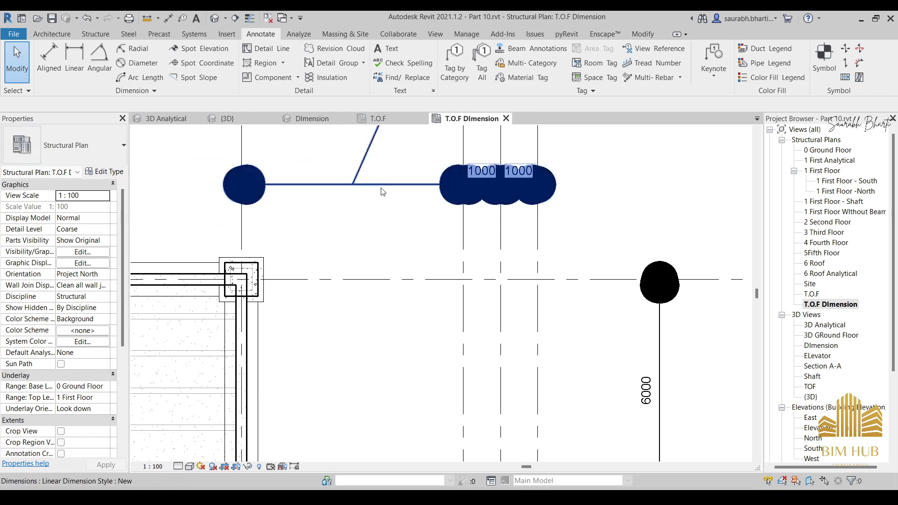
pyautogui.click(382, 192)
pyautogui.click(102, 171)
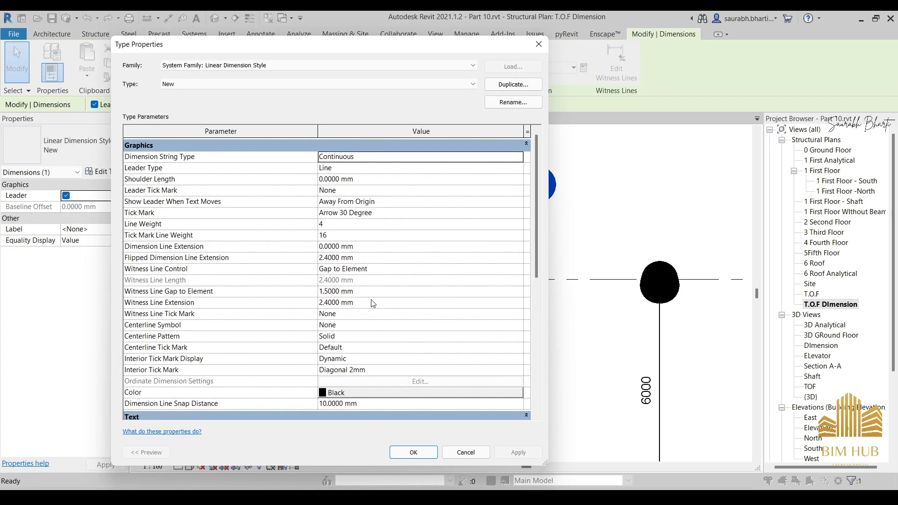
pyautogui.click(520, 237)
pyautogui.click(518, 235)
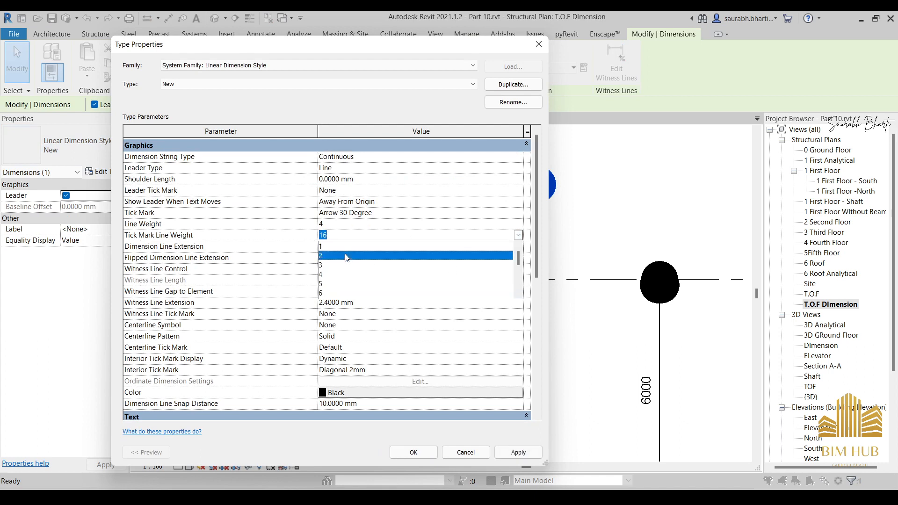
pyautogui.click(353, 255)
pyautogui.click(518, 236)
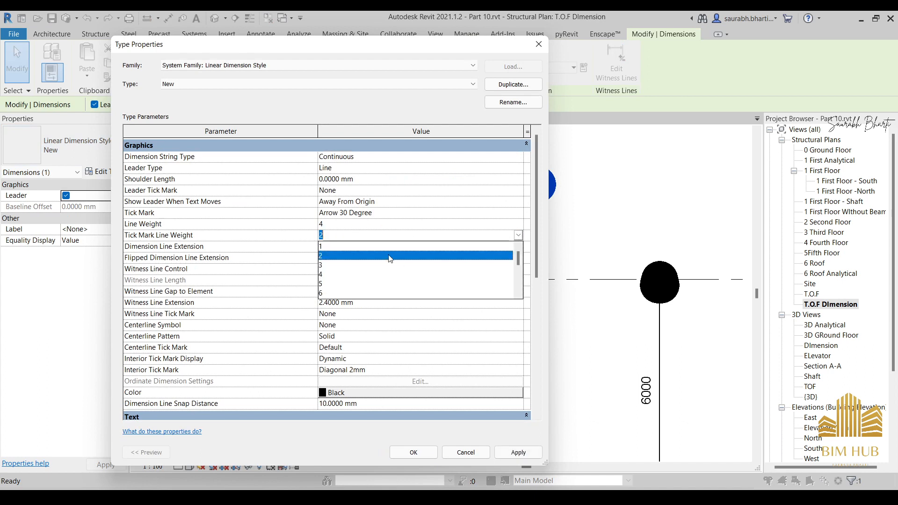
pyautogui.click(388, 247)
pyautogui.click(518, 453)
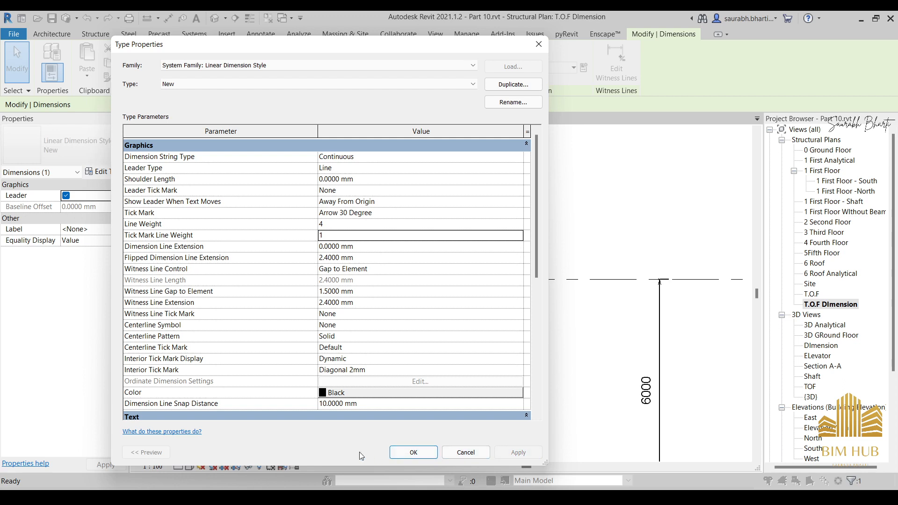
pyautogui.click(405, 452)
# Step: Check the arrow at grid 1 and set the line weight of the New linear dimension style to 1
pyautogui.scroll(3, 657, 276)
pyautogui.scroll(2, 657, 275)
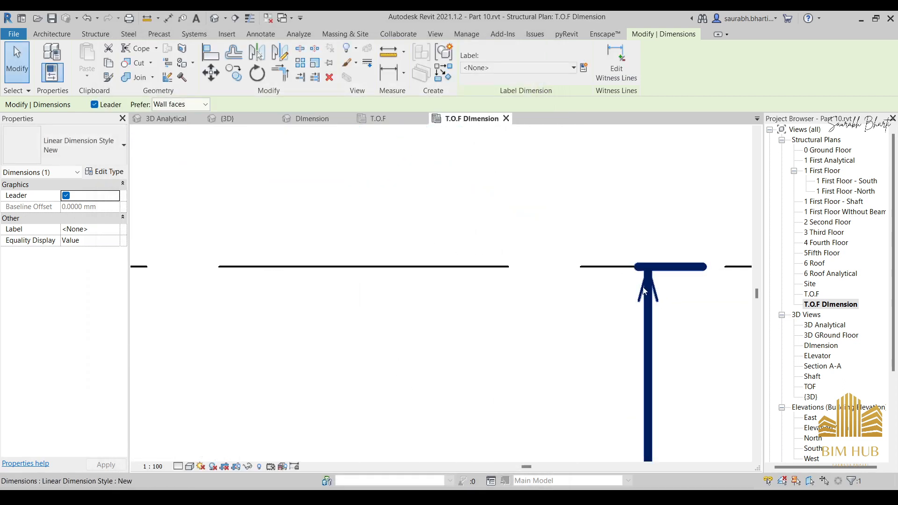
pyautogui.scroll(-3, 641, 286)
pyautogui.scroll(-5, 306, 262)
pyautogui.moveTo(338, 279); pyautogui.dragTo(459, 278, button='middle')
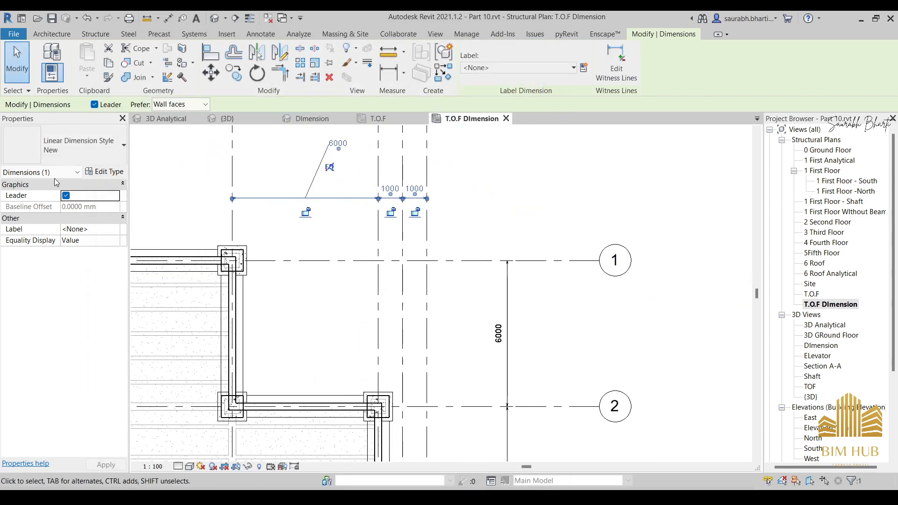
pyautogui.click(106, 172)
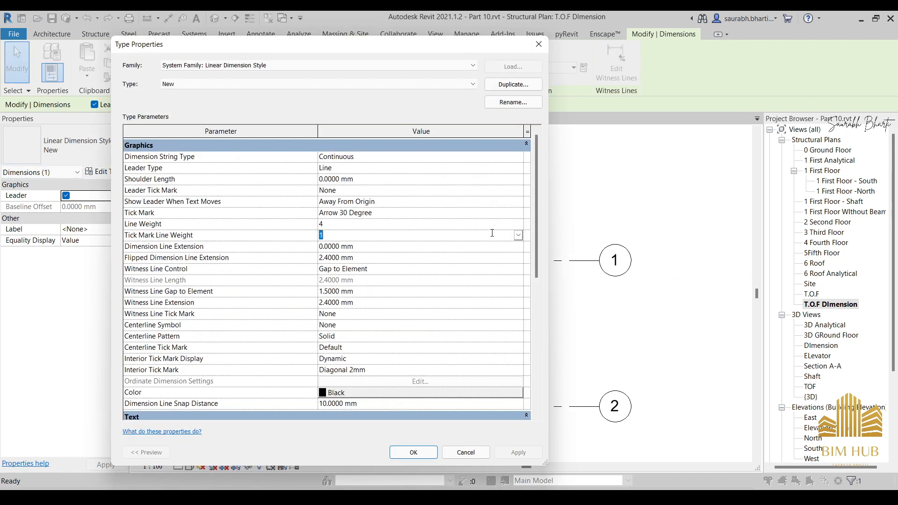
pyautogui.click(518, 235)
pyautogui.click(519, 235)
pyautogui.click(518, 224)
pyautogui.click(363, 235)
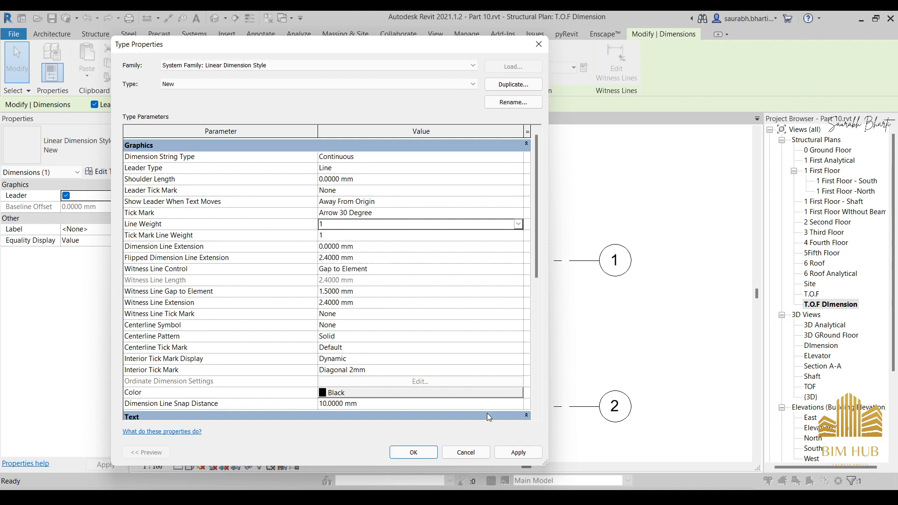
pyautogui.click(413, 452)
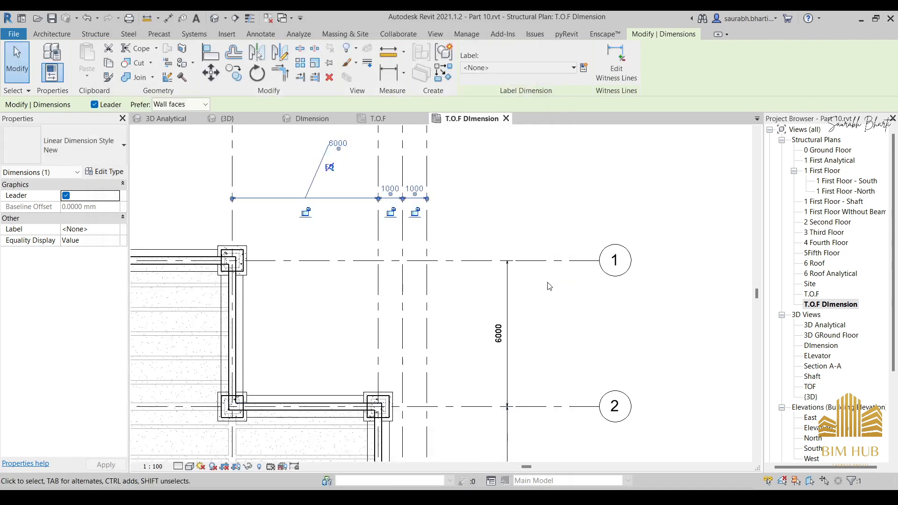
pyautogui.click(549, 285)
pyautogui.scroll(1, 535, 282)
pyautogui.scroll(2, 497, 265)
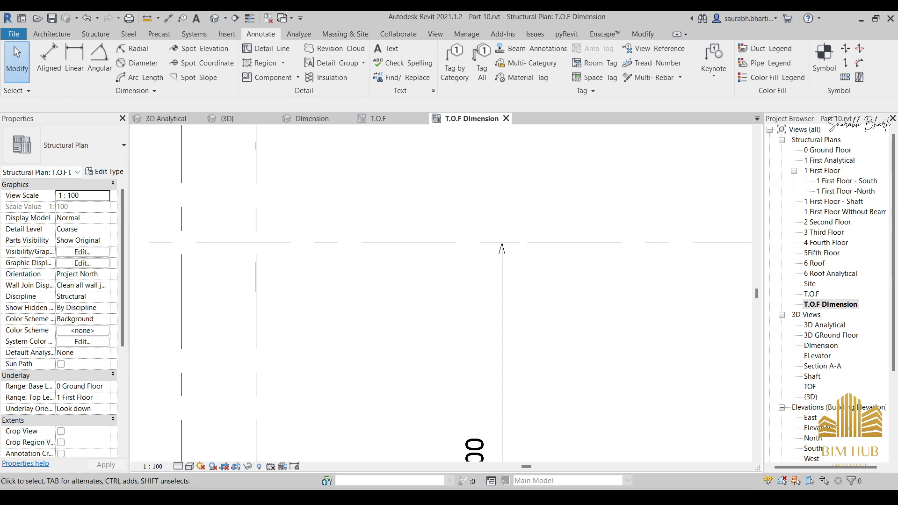
pyautogui.click(488, 498)
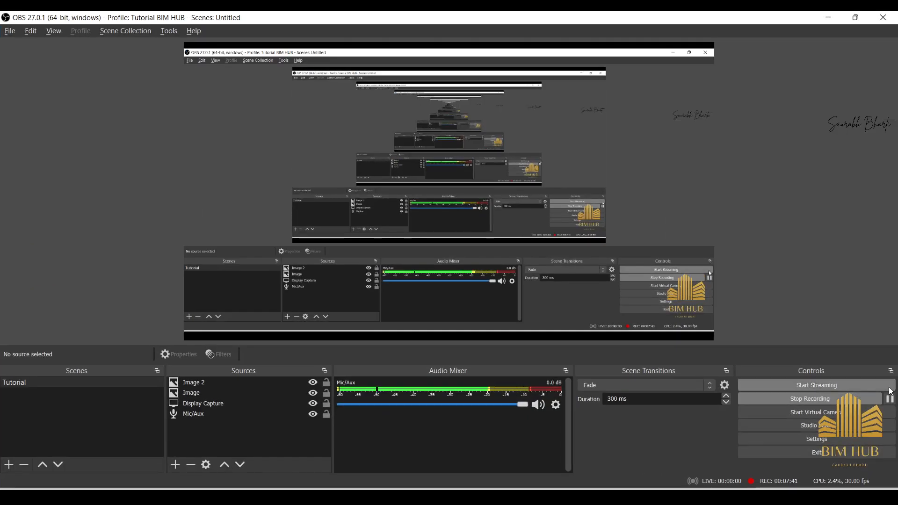
pyautogui.click(891, 402)
pyautogui.click(831, 19)
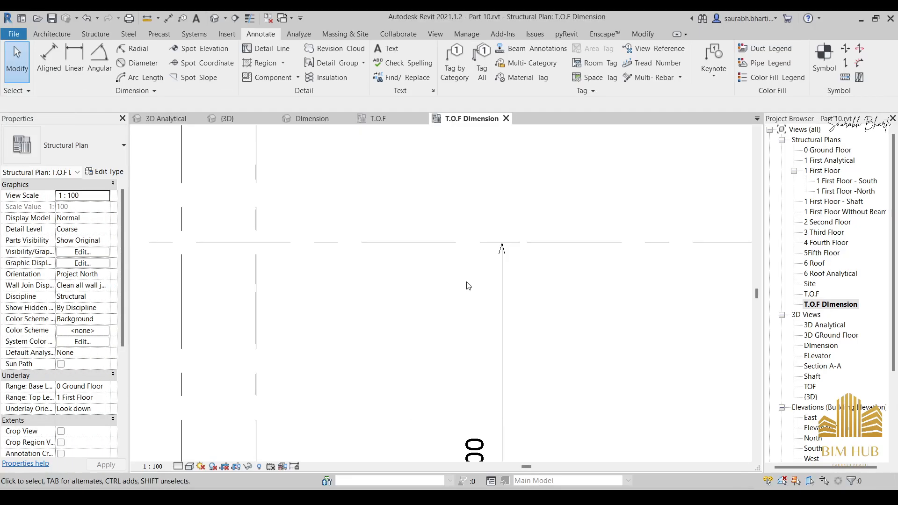
# Step: Examine the type properties of the Arrow - 2.5mm Arial style used by the dimension string beside grid A, including its colour and text settings
pyautogui.scroll(-6, 461, 275)
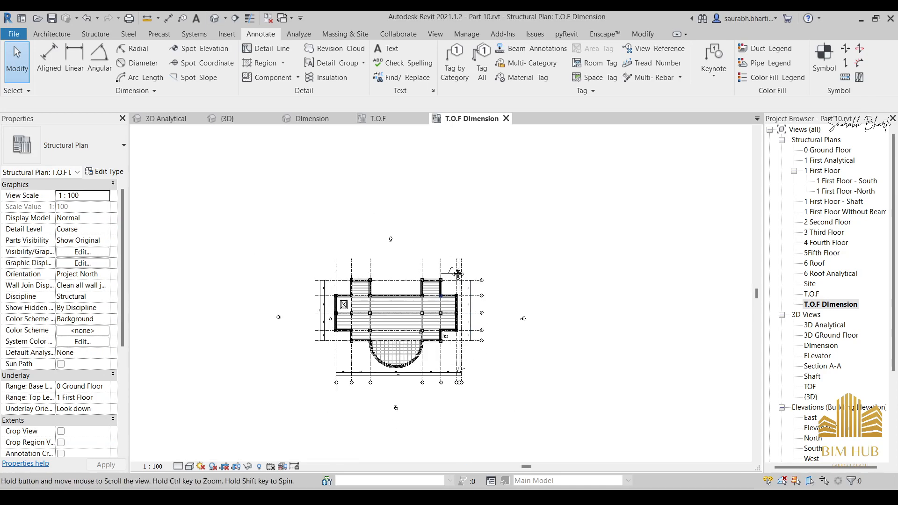
pyautogui.scroll(10, 462, 246)
pyautogui.scroll(-5, 424, 267)
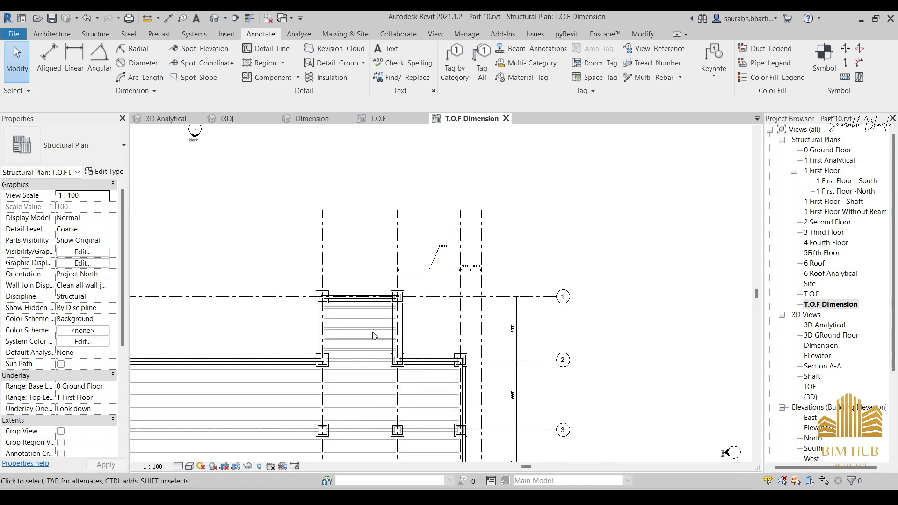
pyautogui.moveTo(371, 331); pyautogui.dragTo(627, 255, button='middle')
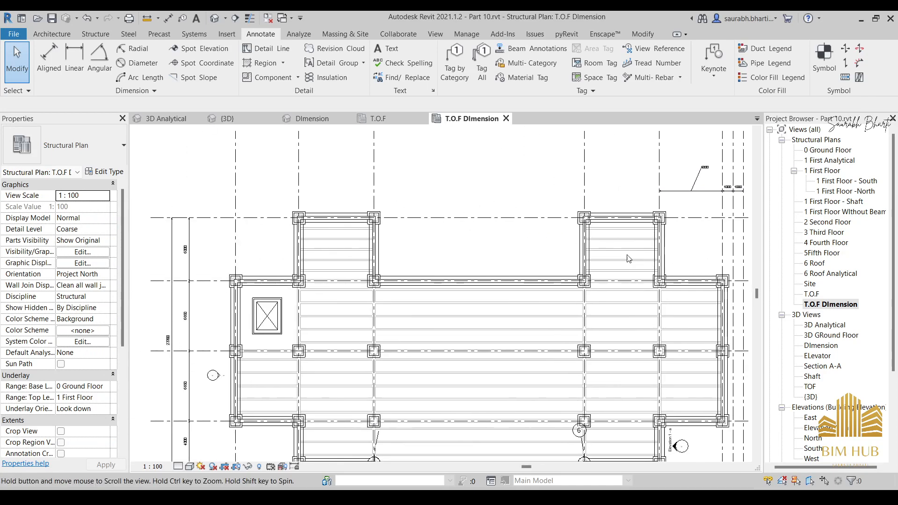
pyautogui.click(195, 249)
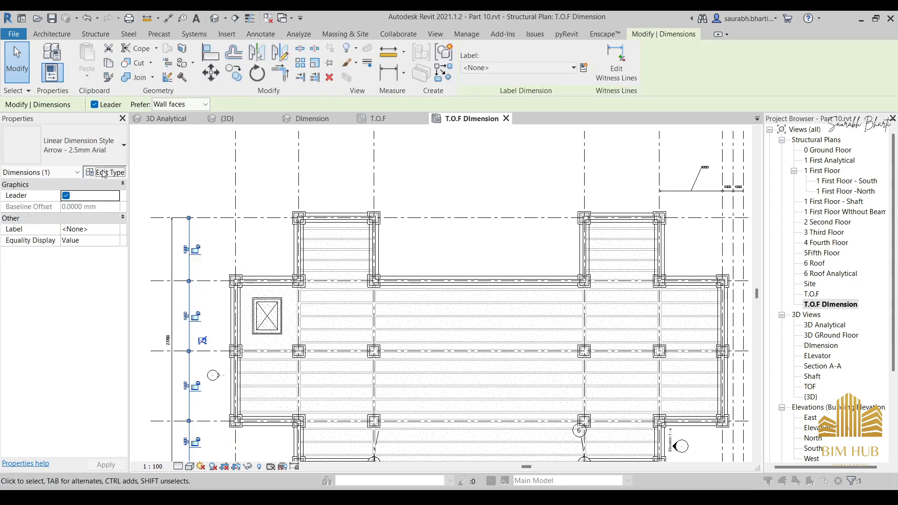
pyautogui.click(104, 173)
pyautogui.scroll(-5, 395, 252)
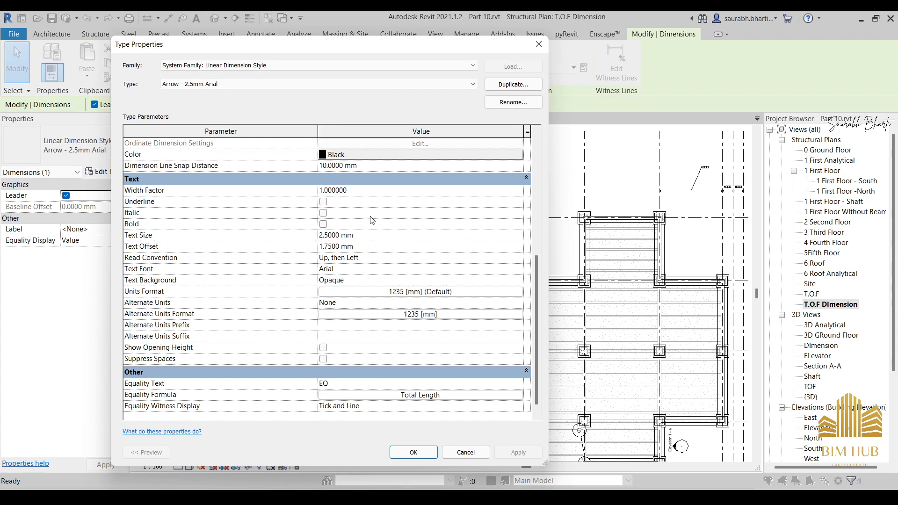
pyautogui.click(349, 158)
pyautogui.press('Return')
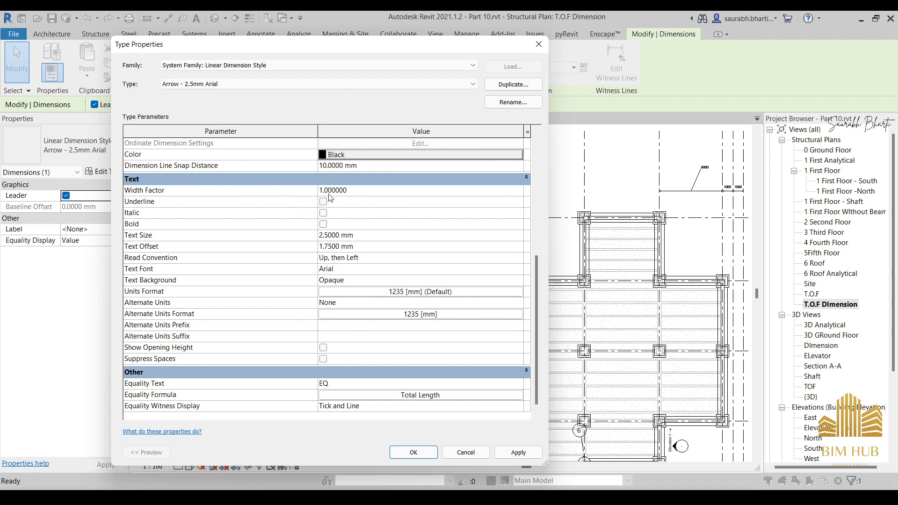
pyautogui.scroll(5, 374, 248)
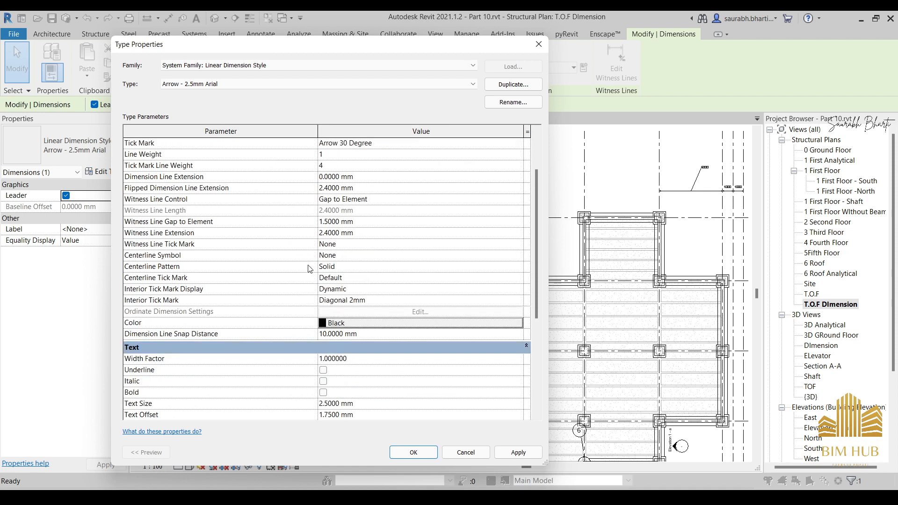
pyautogui.scroll(-4, 374, 271)
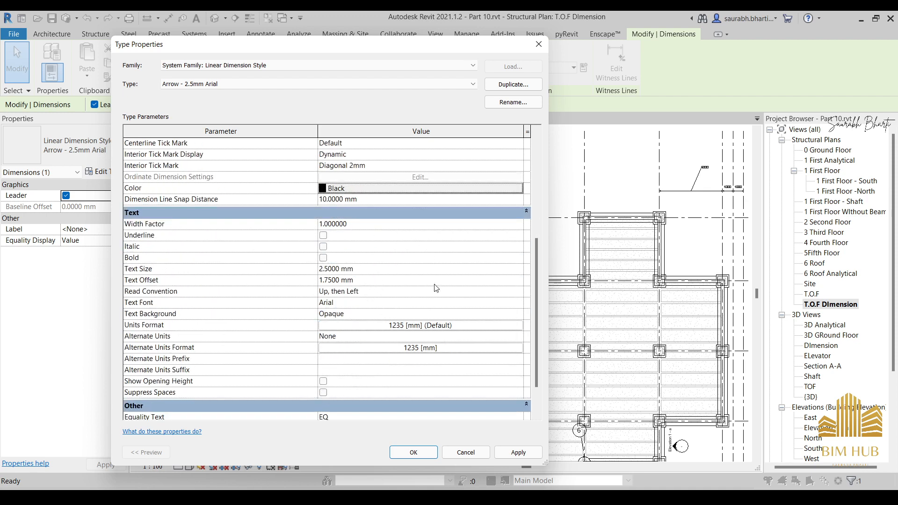
pyautogui.scroll(-2, 423, 353)
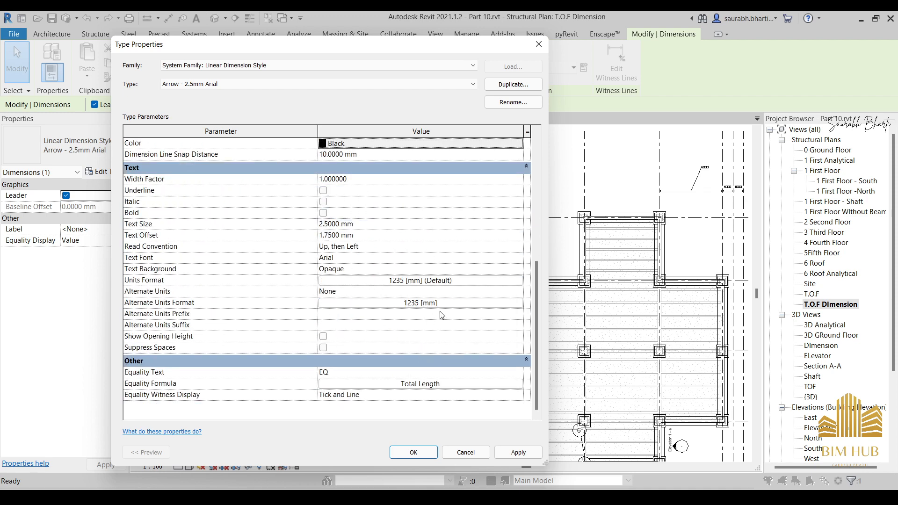
pyautogui.click(535, 50)
pyautogui.click(499, 185)
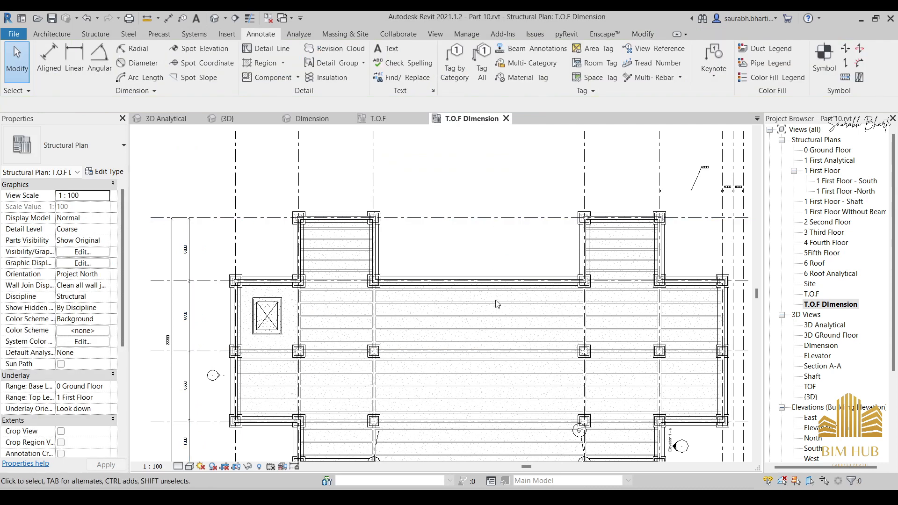
# Step: Add an elbow to grid H near its lower bubble
pyautogui.scroll(-1, 497, 303)
pyautogui.moveTo(497, 303); pyautogui.dragTo(469, 152, button='middle')
pyautogui.moveTo(635, 388); pyautogui.dragTo(578, 334, button='middle')
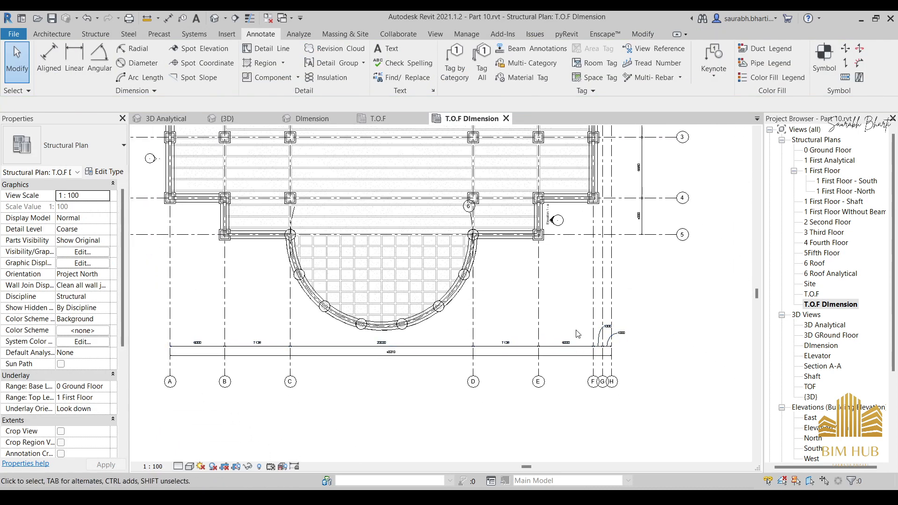
pyautogui.click(561, 352)
pyautogui.scroll(5, 474, 346)
pyautogui.moveTo(732, 347); pyautogui.dragTo(491, 313, button='middle')
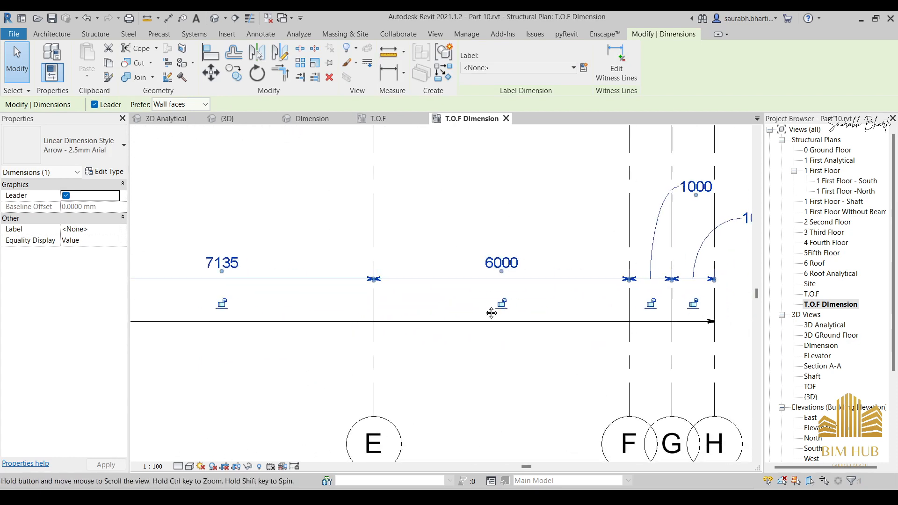
pyautogui.moveTo(629, 303)
pyautogui.mouseDown(button='middle')
pyautogui.moveTo(557, 269)
pyautogui.moveTo(516, 191)
pyautogui.mouseUp(button='middle')
pyautogui.press('Escape')
pyautogui.click(564, 287)
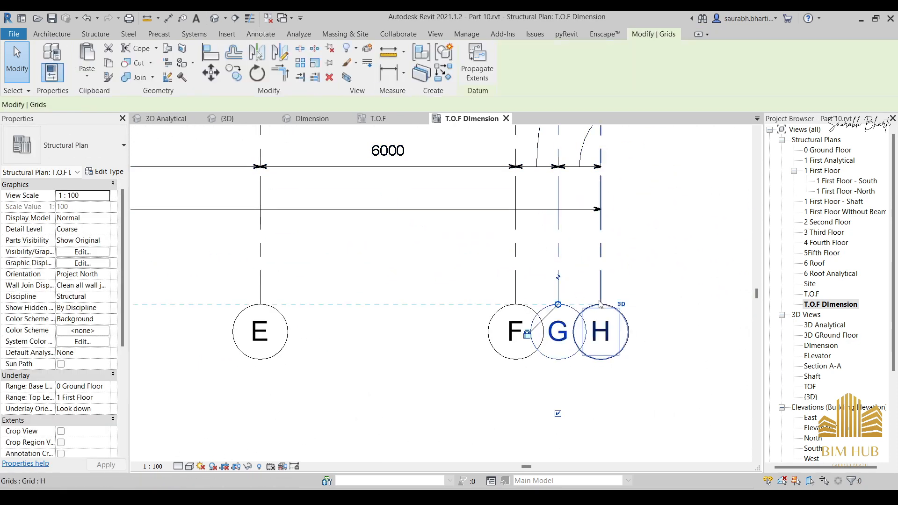
pyautogui.click(602, 292)
pyautogui.click(600, 277)
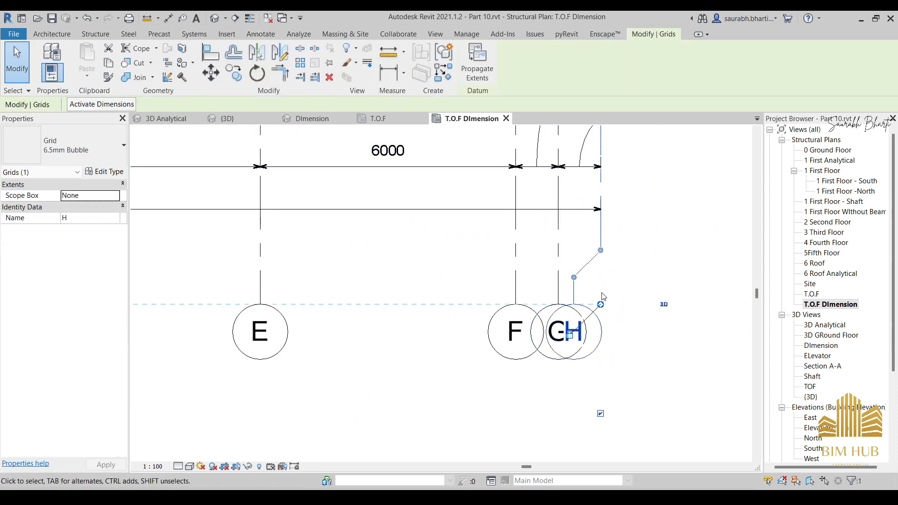
# Step: Shift grid H's elbowed bubble outward so that it clears the bubble of grid G
pyautogui.moveTo(574, 279); pyautogui.dragTo(574, 278)
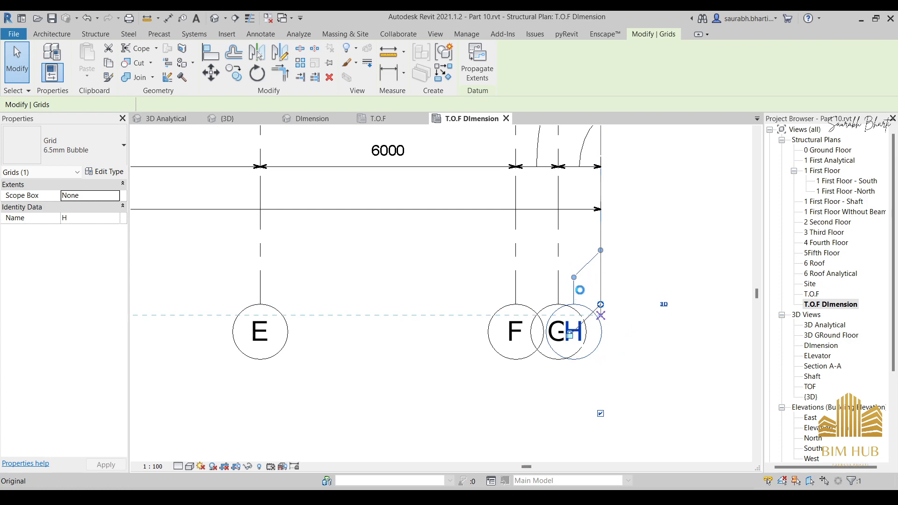
pyautogui.press('Escape')
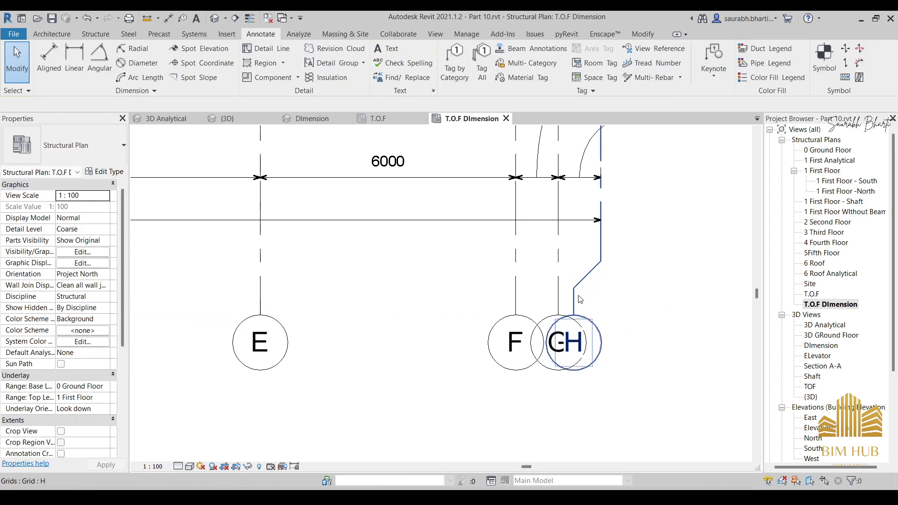
pyautogui.click(572, 290)
pyautogui.moveTo(575, 290); pyautogui.dragTo(656, 298)
# Step: Add an elbow to grid G and shift its bubble between the bubbles of grids F and H
pyautogui.click(560, 287)
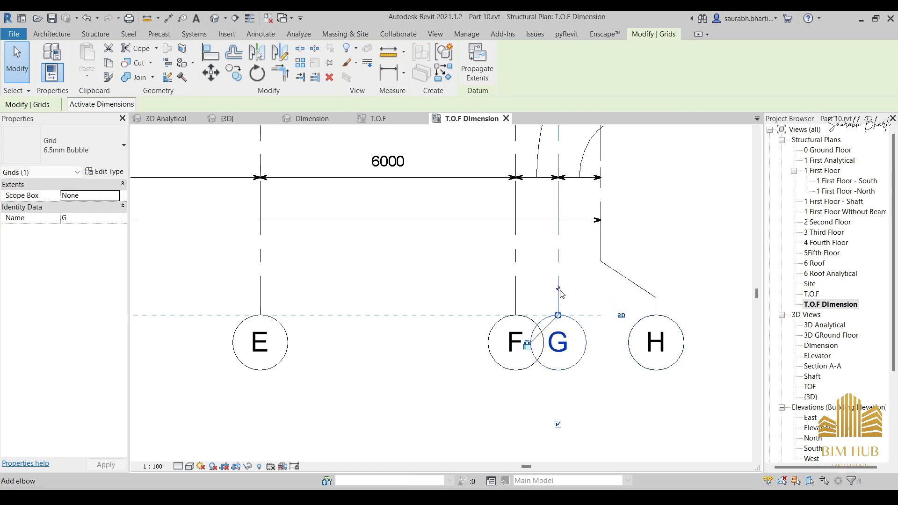
pyautogui.click(560, 289)
pyautogui.moveTo(531, 288); pyautogui.dragTo(600, 292)
pyautogui.click(642, 311)
# Step: Examine the grid bubbles and dimension strings around the foundation plan
pyautogui.scroll(-3, 570, 339)
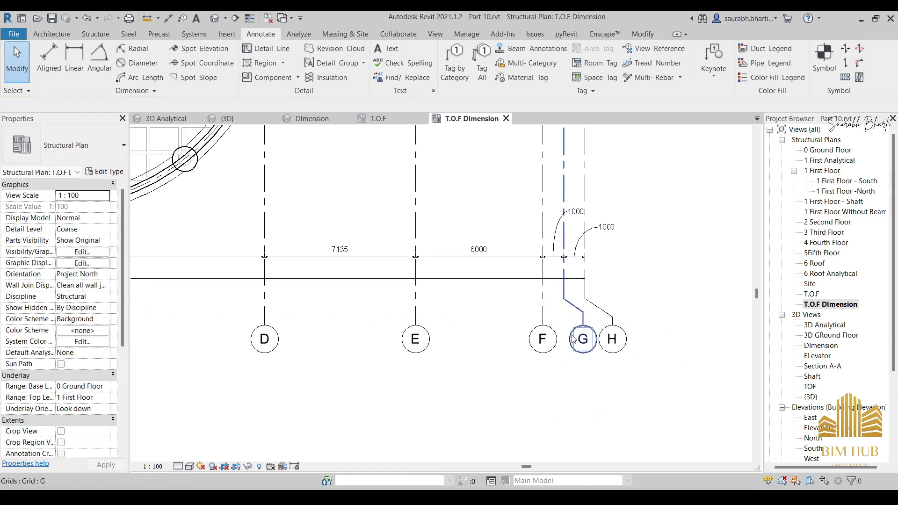
pyautogui.moveTo(613, 355); pyautogui.dragTo(658, 375, button='middle')
pyautogui.scroll(-3, 509, 306)
pyautogui.moveTo(424, 321); pyautogui.dragTo(514, 352, button='middle')
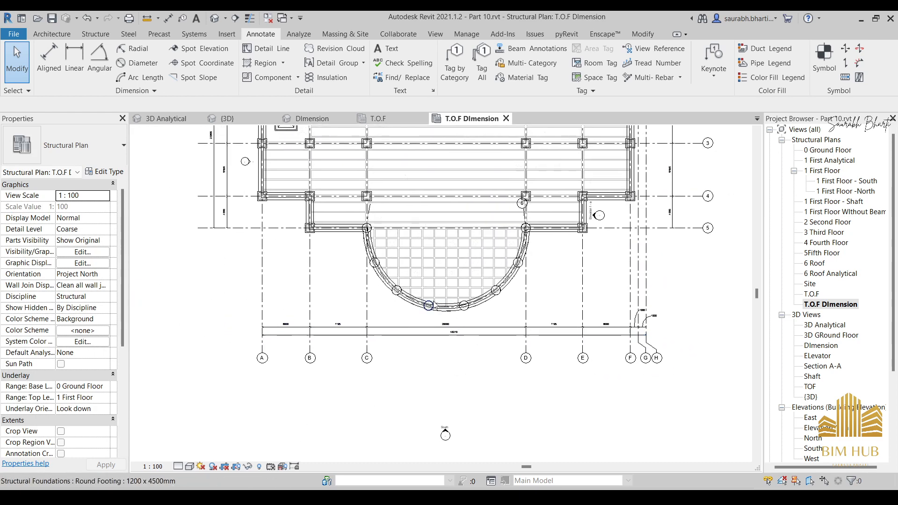
pyautogui.scroll(1, 446, 309)
pyautogui.scroll(1, 456, 244)
pyautogui.moveTo(472, 246); pyautogui.dragTo(369, 334, button='middle')
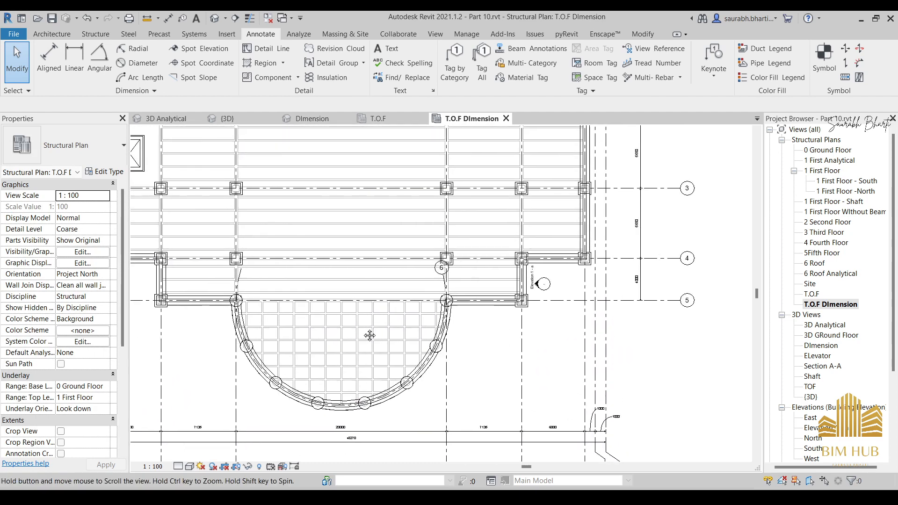
pyautogui.moveTo(520, 276); pyautogui.dragTo(641, 286, button='middle')
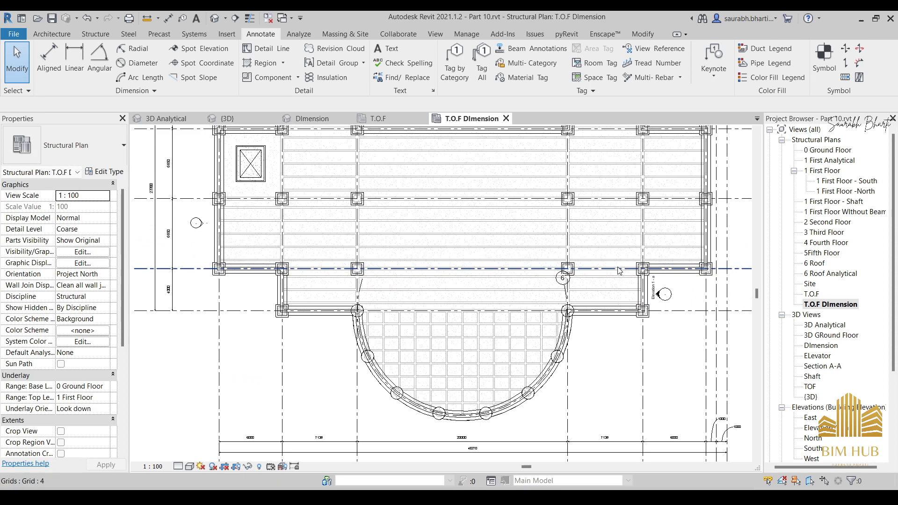
pyautogui.scroll(-2, 571, 217)
pyautogui.scroll(1, 628, 197)
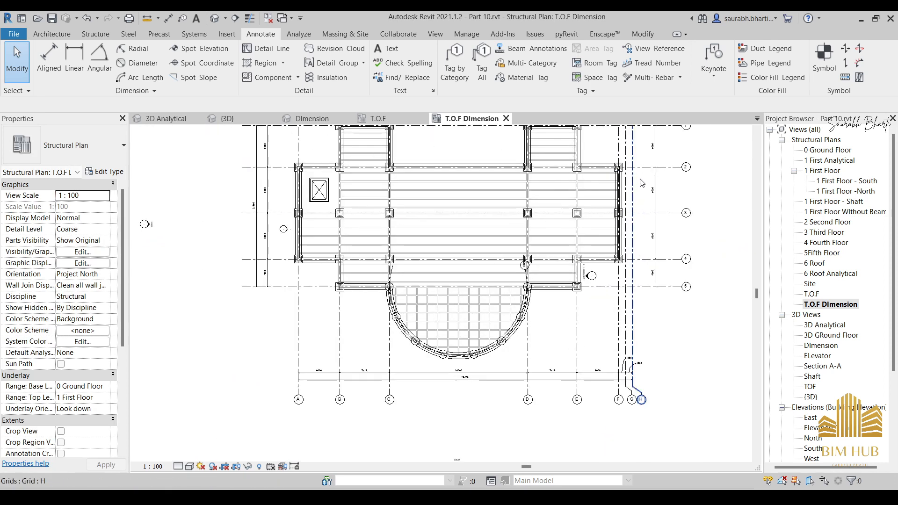
pyautogui.scroll(1, 646, 181)
pyautogui.moveTo(650, 181); pyautogui.dragTo(607, 238, button='middle')
pyautogui.click(613, 248)
pyautogui.moveTo(498, 407); pyautogui.dragTo(560, 203, button='middle')
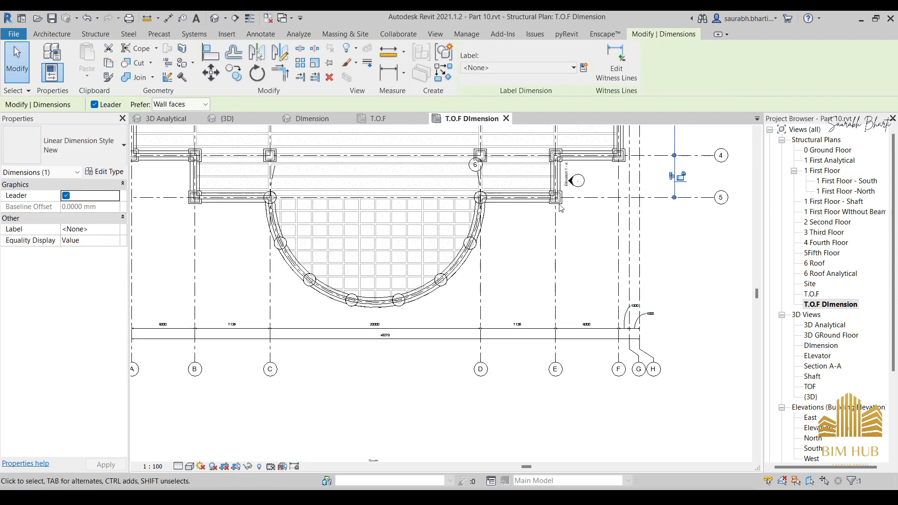
pyautogui.press('Escape')
# Step: Delete the dimension segment between grids D and E from the upper horizontal dimension string
pyautogui.scroll(6, 535, 327)
pyautogui.scroll(-5, 337, 365)
pyautogui.scroll(4, 366, 320)
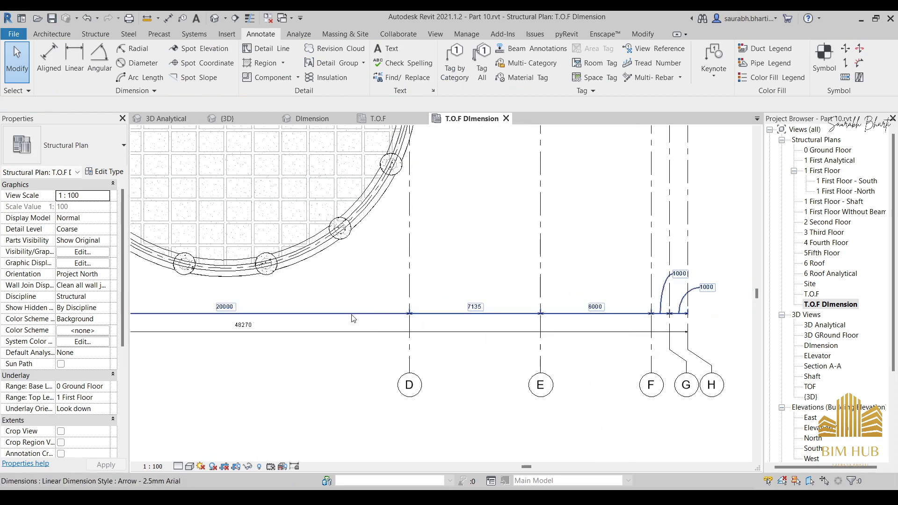
pyautogui.scroll(1, 517, 318)
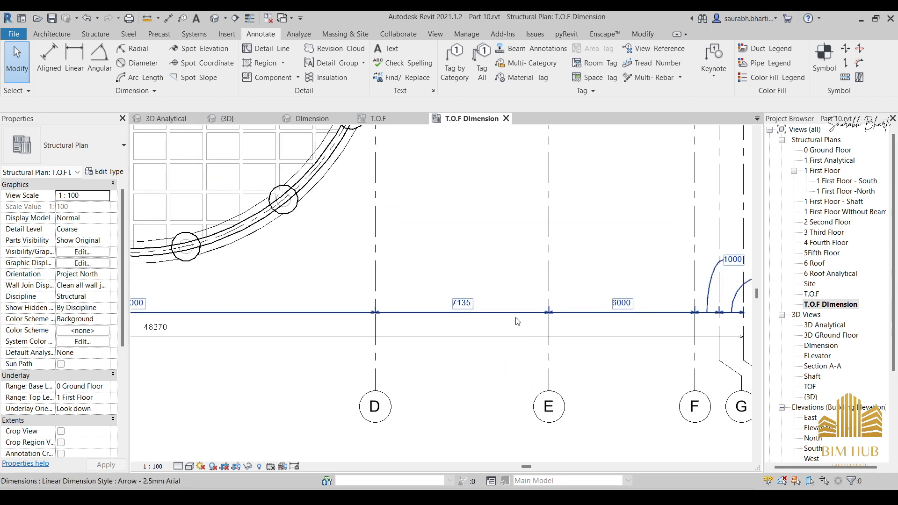
pyautogui.click(458, 315)
pyautogui.scroll(-3, 315, 363)
pyautogui.scroll(2, 459, 309)
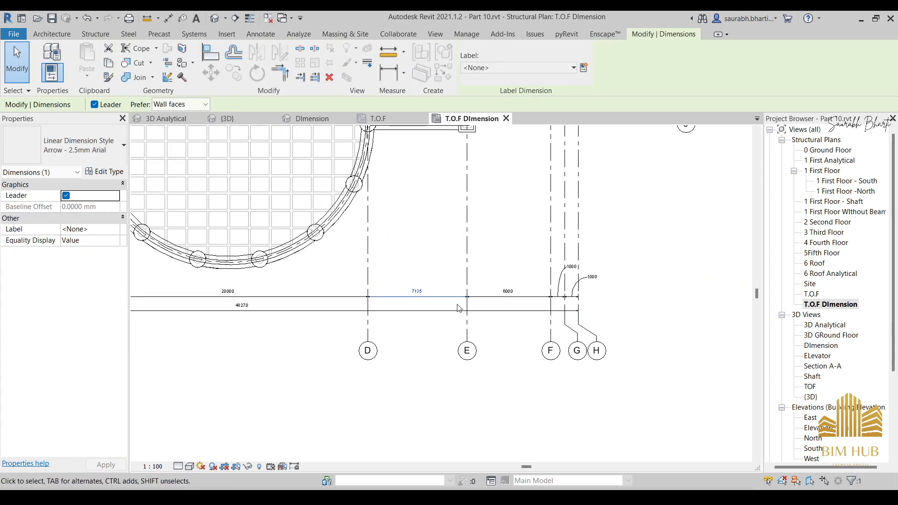
pyautogui.scroll(4, 432, 298)
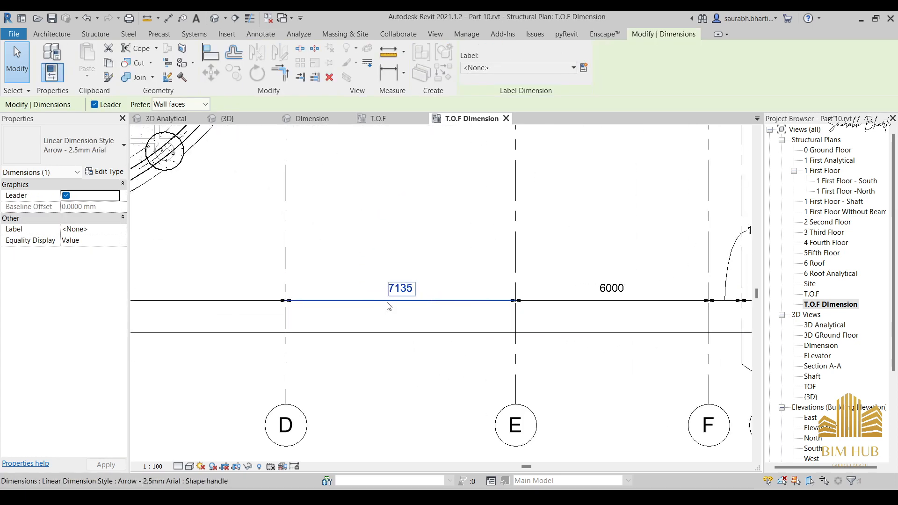
pyautogui.press('Delete')
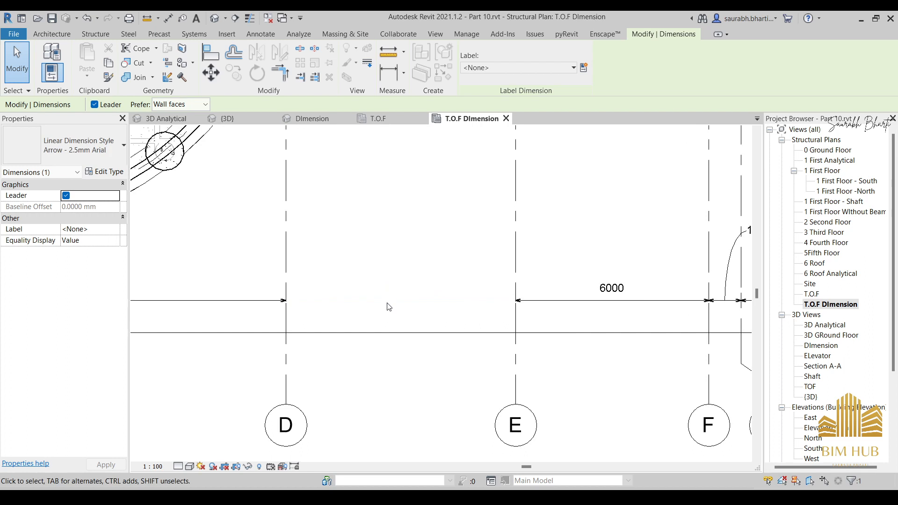
# Step: Inspect the dimension strings on either side of the gap between grids D and E
pyautogui.scroll(-2, 414, 302)
pyautogui.moveTo(436, 294); pyautogui.dragTo(444, 312, button='middle')
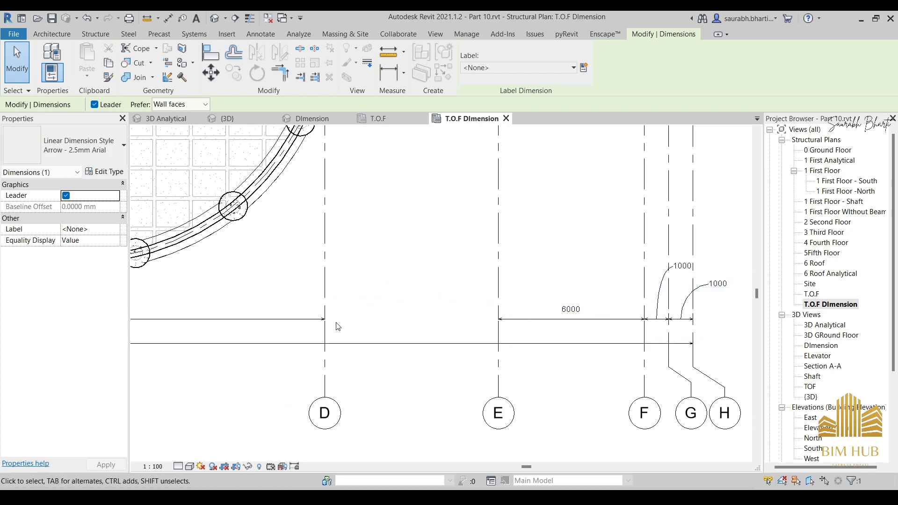
pyautogui.scroll(-1, 335, 316)
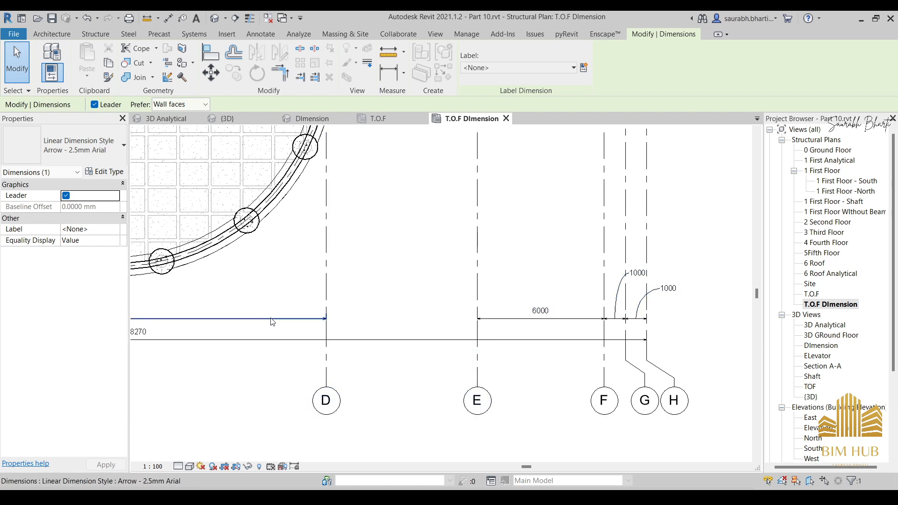
pyautogui.click(310, 323)
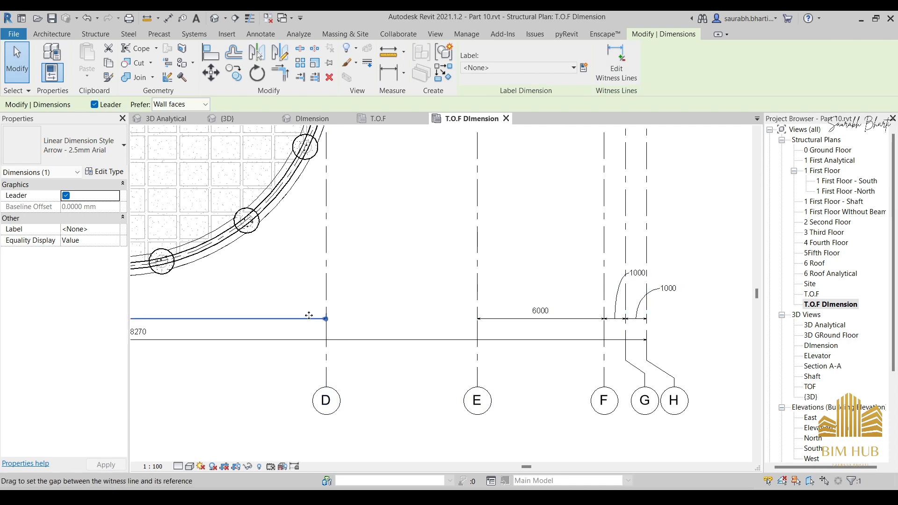
pyautogui.click(400, 292)
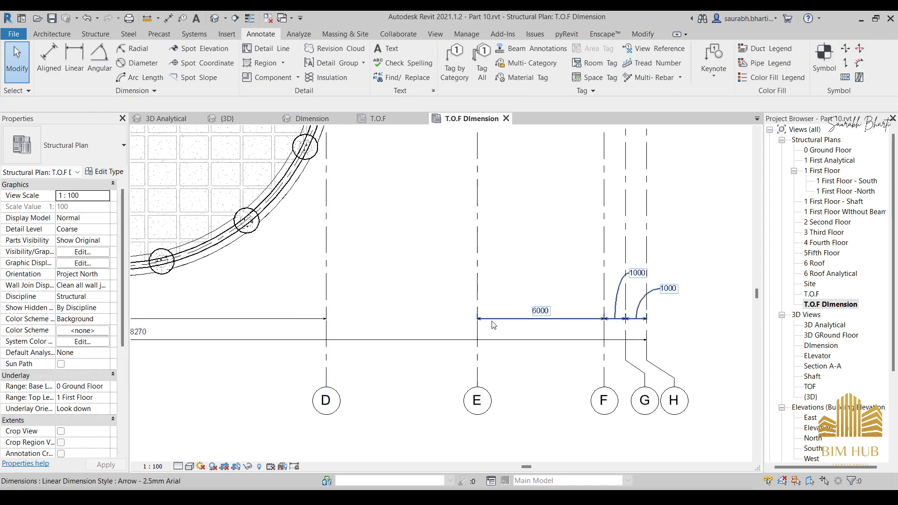
# Step: Edit the witness lines of the dimension string from grid E to grid H, replacing the grid E reference with grid D
pyautogui.click(507, 321)
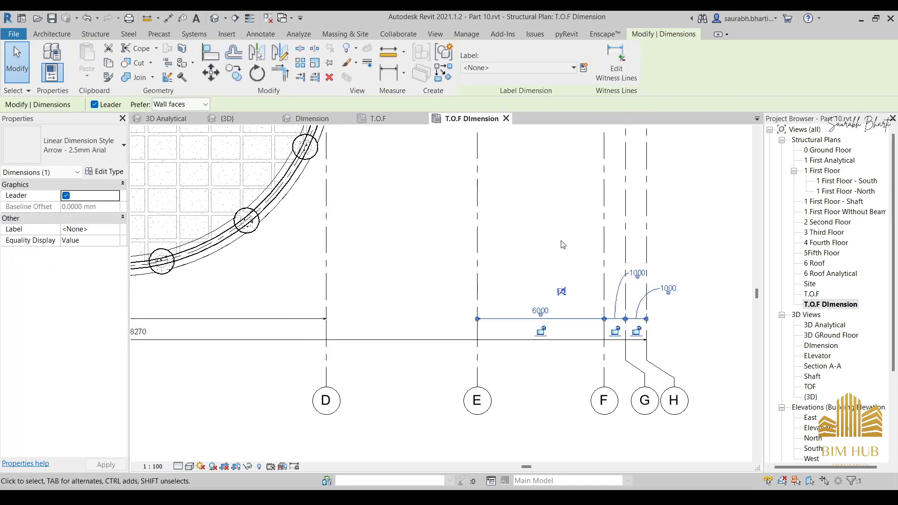
pyautogui.click(622, 68)
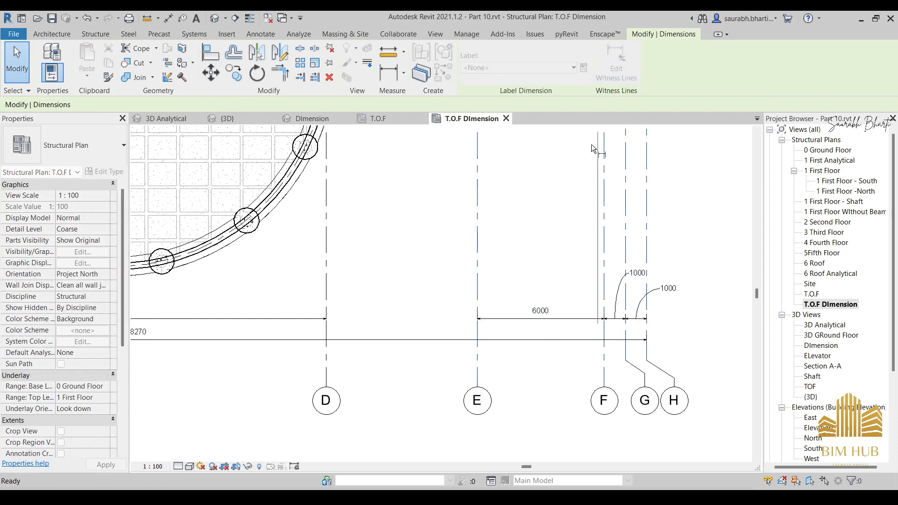
pyautogui.click(478, 322)
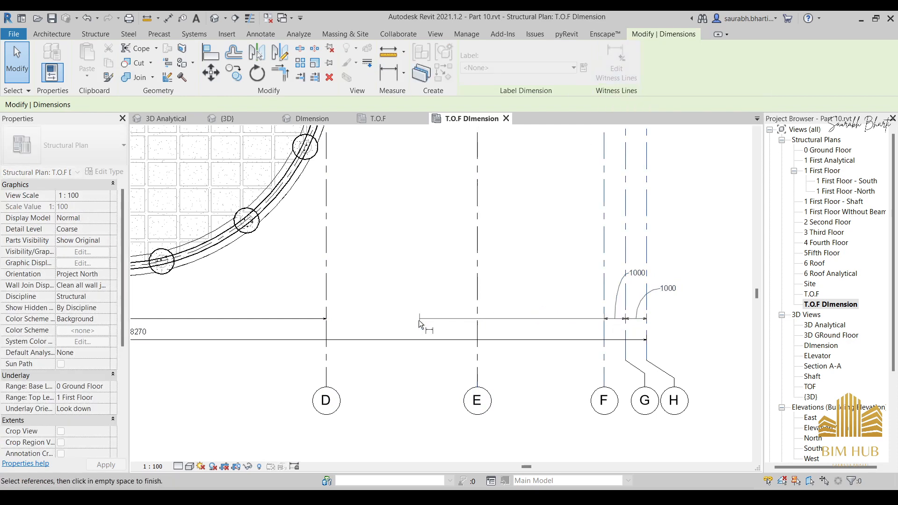
pyautogui.click(326, 320)
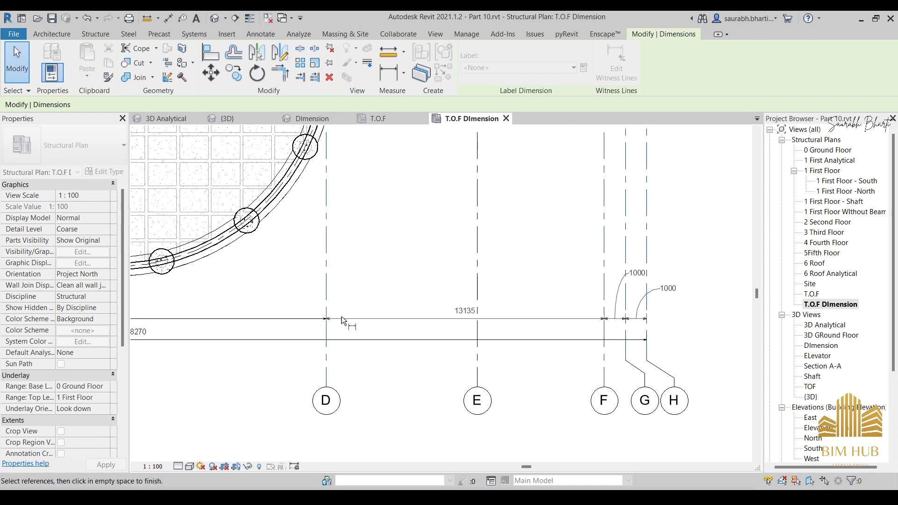
pyautogui.click(342, 317)
pyautogui.click(561, 279)
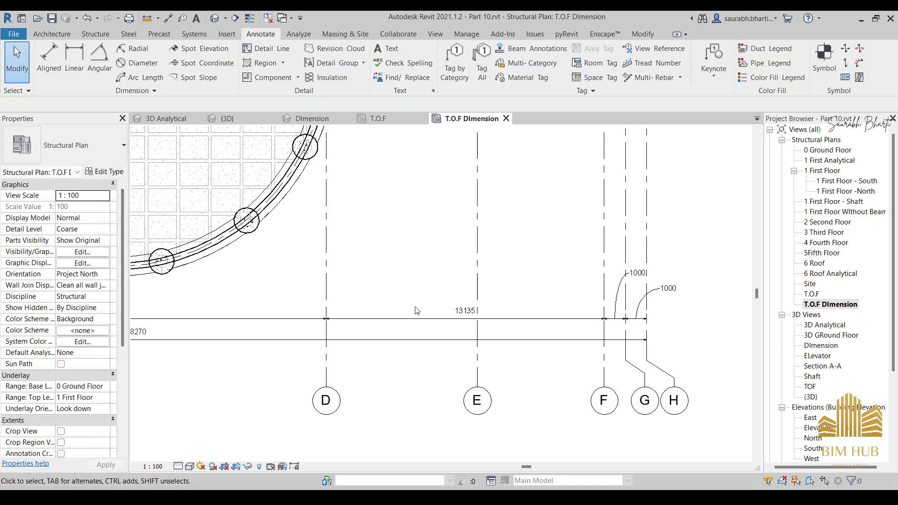
# Step: Undo the witness line change on the dimension string ending at grid H
pyautogui.scroll(-3, 423, 313)
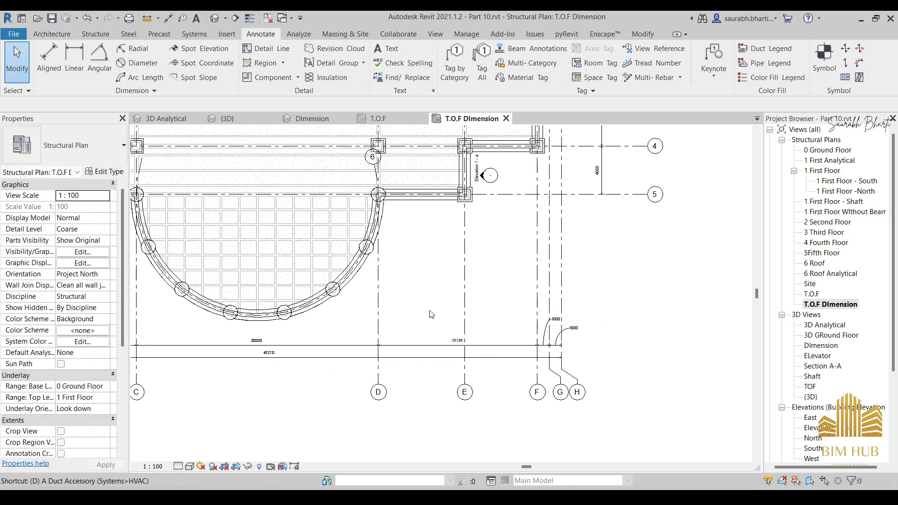
pyautogui.press('i')
pyautogui.press('Escape')
pyautogui.click(436, 340)
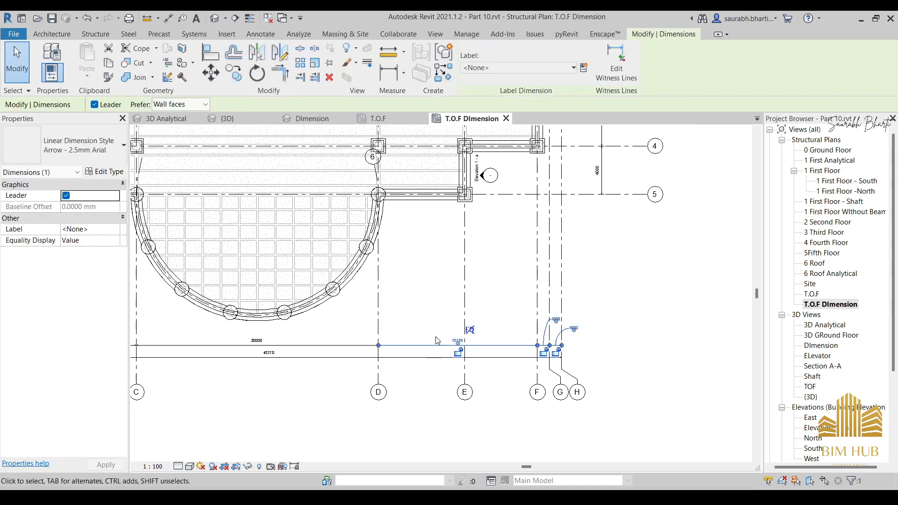
pyautogui.press('Escape')
pyautogui.scroll(2, 447, 374)
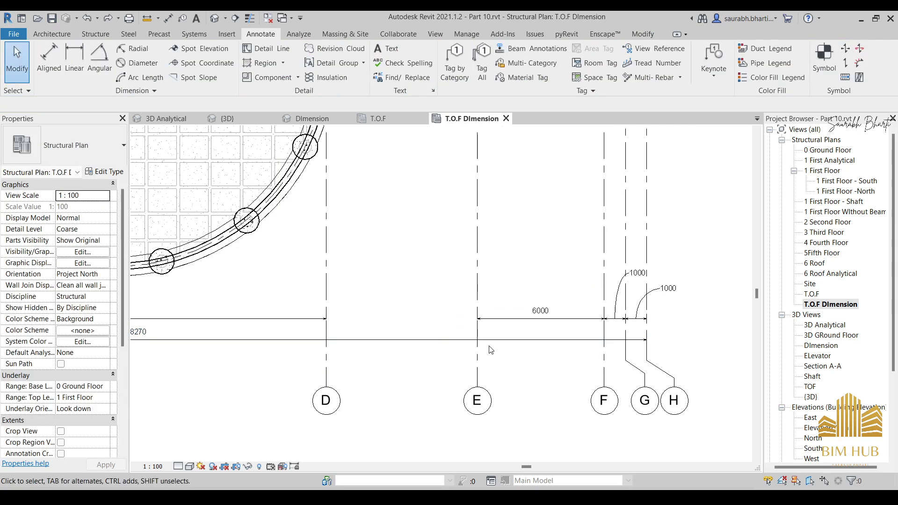
# Step: Edit the witness lines of the E–H dimension string again, removing grid E and adding grid D
pyautogui.click(509, 323)
pyautogui.press('e')
pyautogui.press('w')
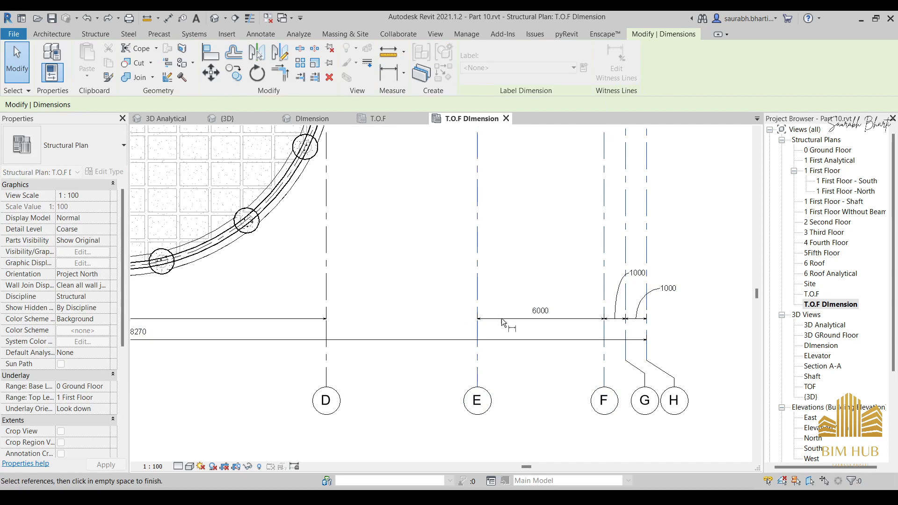
pyautogui.click(477, 251)
pyautogui.click(327, 242)
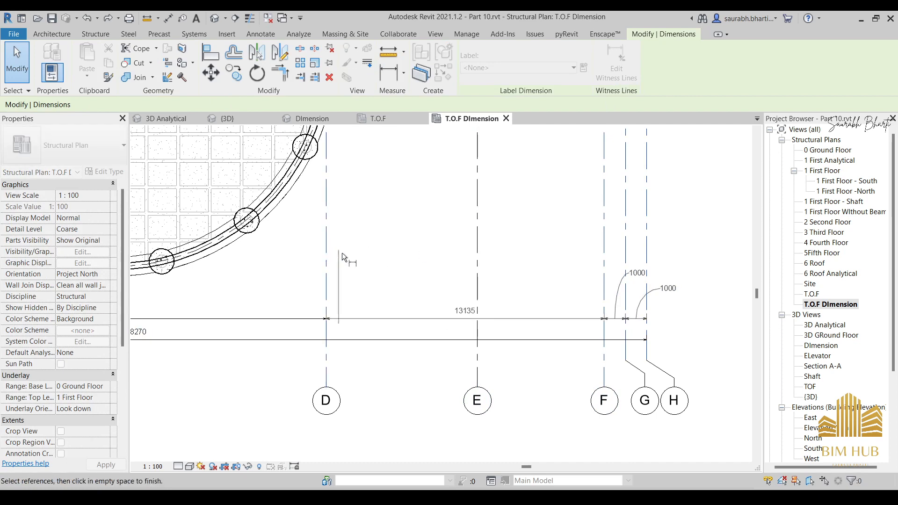
pyautogui.click(361, 281)
pyautogui.press('Escape')
# Step: Place a separate aligned dimension string through grids D, E and F above the existing string and delete it
pyautogui.moveTo(482, 325); pyautogui.dragTo(451, 360, button='middle')
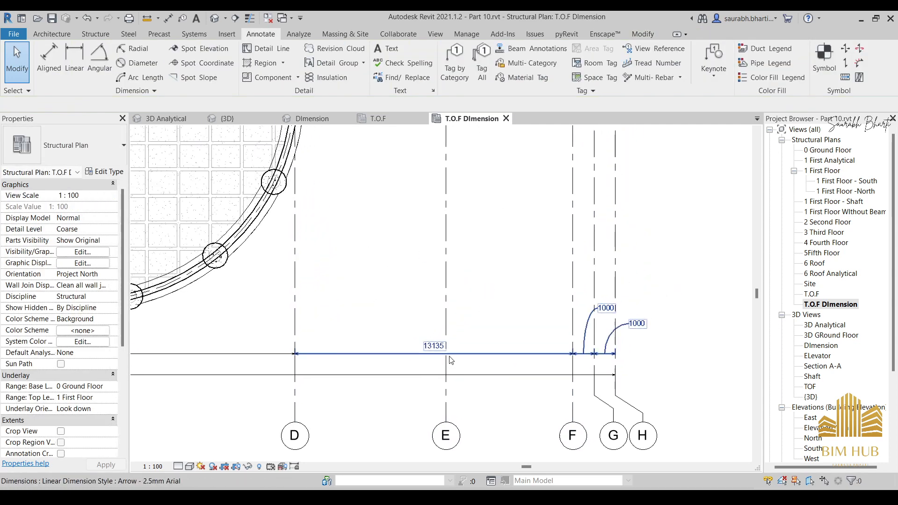
pyautogui.press('d')
pyautogui.press('i')
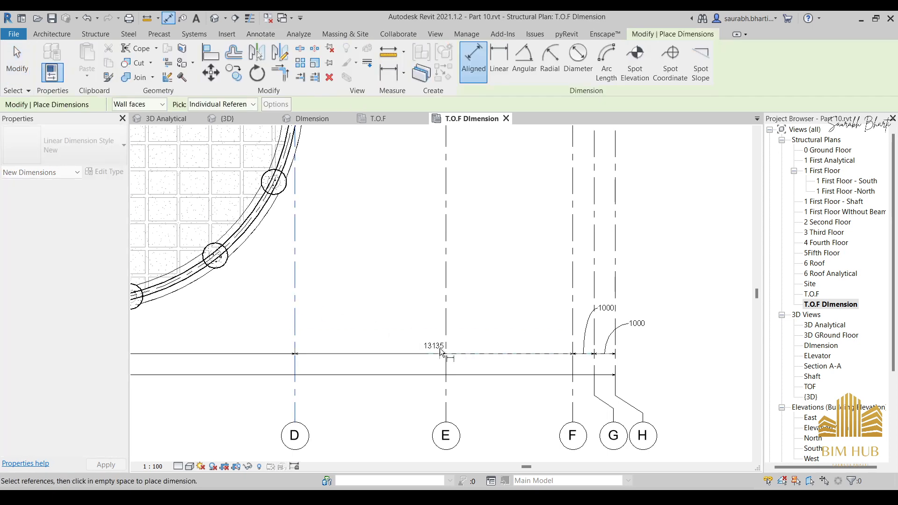
pyautogui.click(444, 322)
pyautogui.click(571, 317)
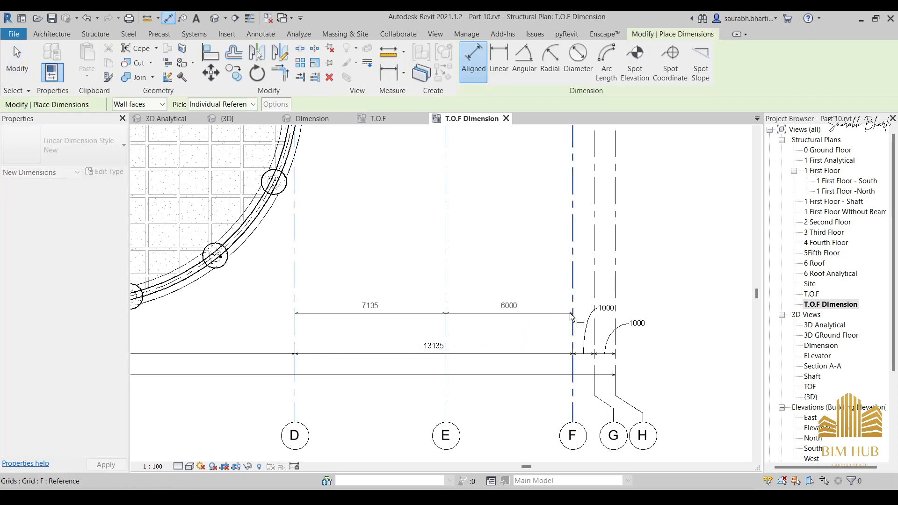
pyautogui.click(522, 333)
pyautogui.press('Escape')
pyautogui.click(474, 332)
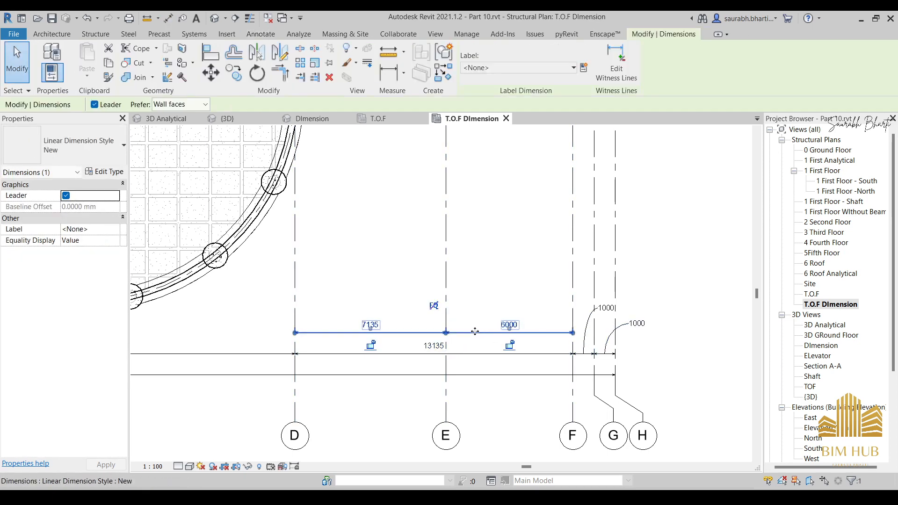
pyautogui.press('Delete')
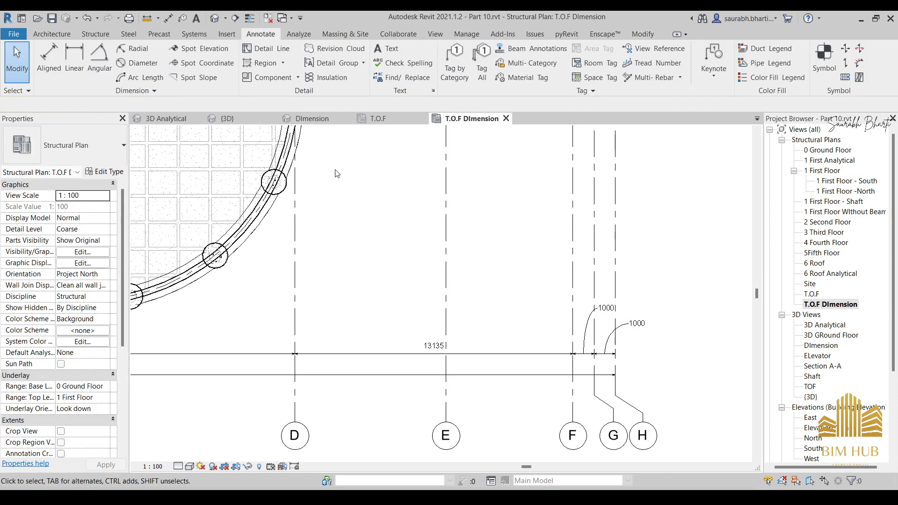
# Step: Draw a vertical detail line about 3300 mm long on grid E, ending at the upper dimension string
pyautogui.click(266, 48)
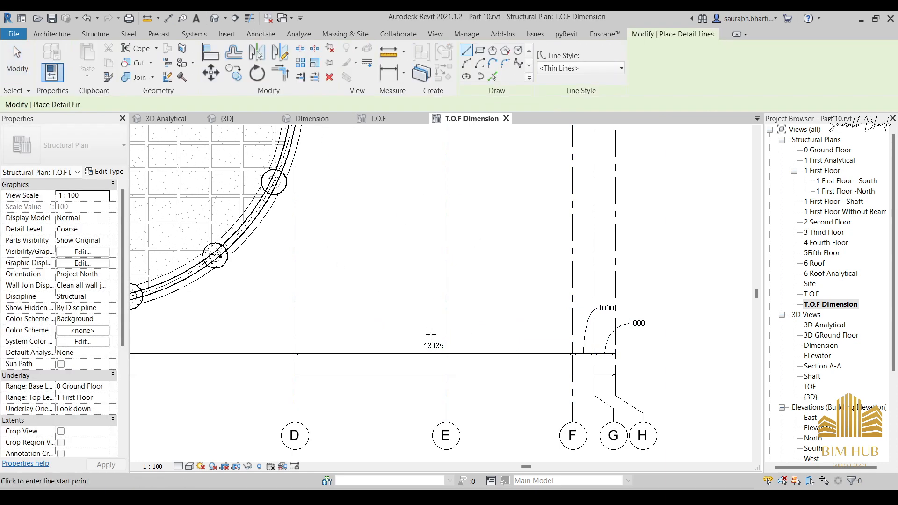
pyautogui.click(446, 222)
pyautogui.click(446, 356)
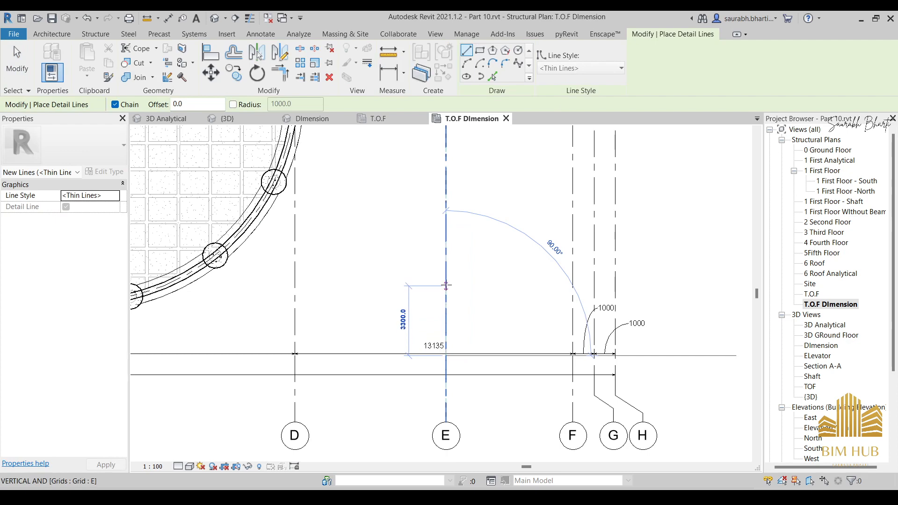
pyautogui.press('Escape')
pyautogui.press('Escape')
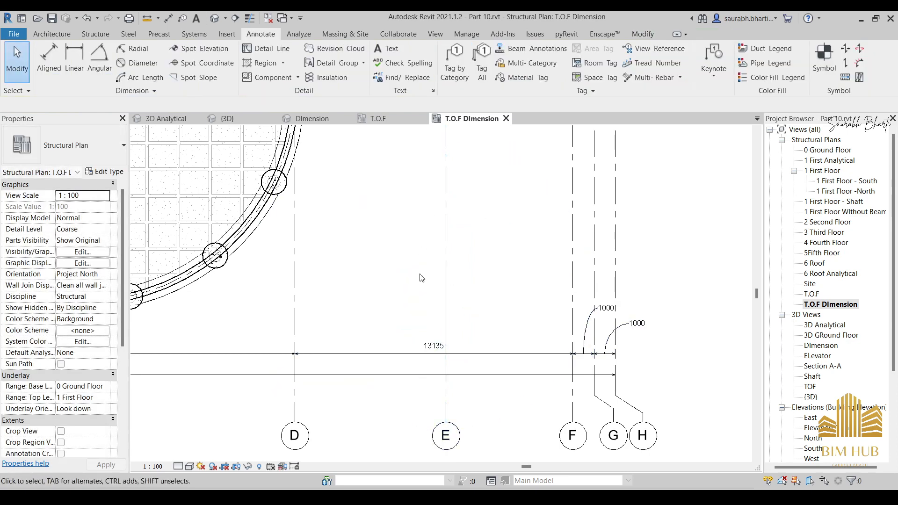
# Step: Try to add a witness line at grid E to the D–H dimension string and check the detail line there
pyautogui.click(420, 354)
pyautogui.press('Escape')
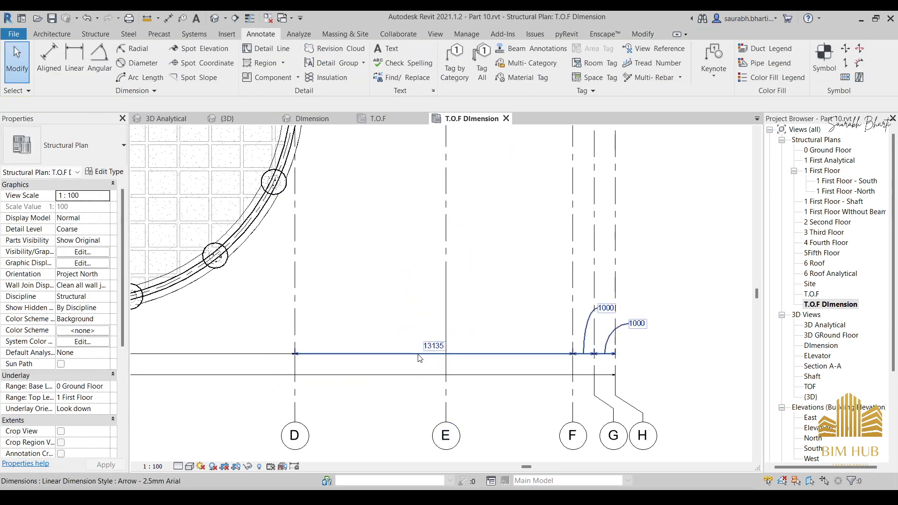
pyautogui.click(420, 354)
pyautogui.click(617, 68)
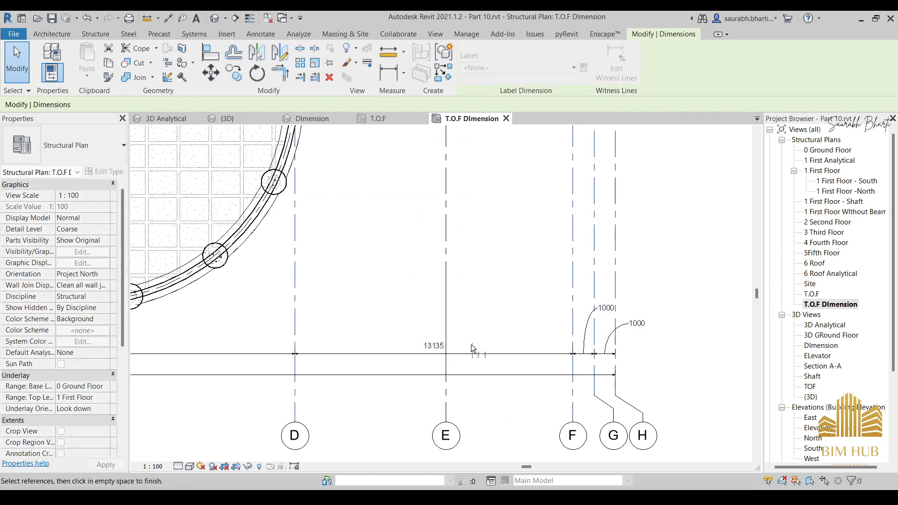
pyautogui.click(447, 333)
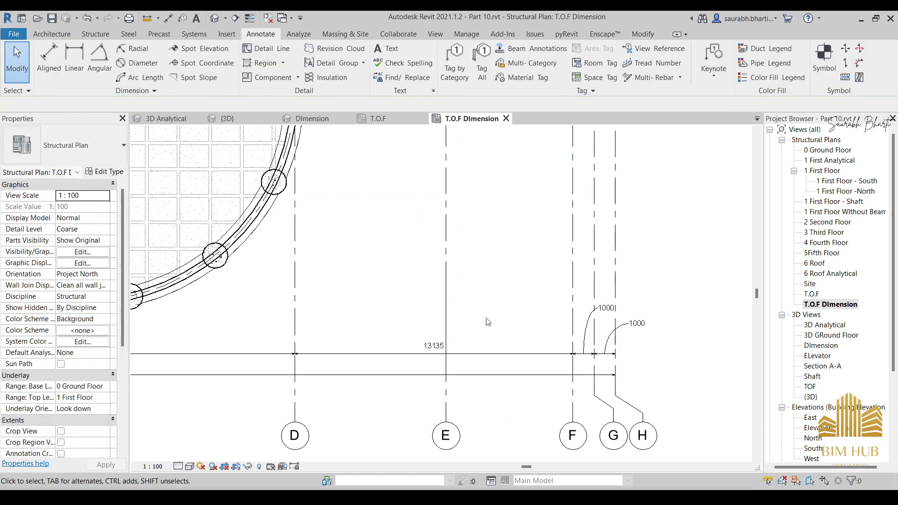
pyautogui.click(445, 306)
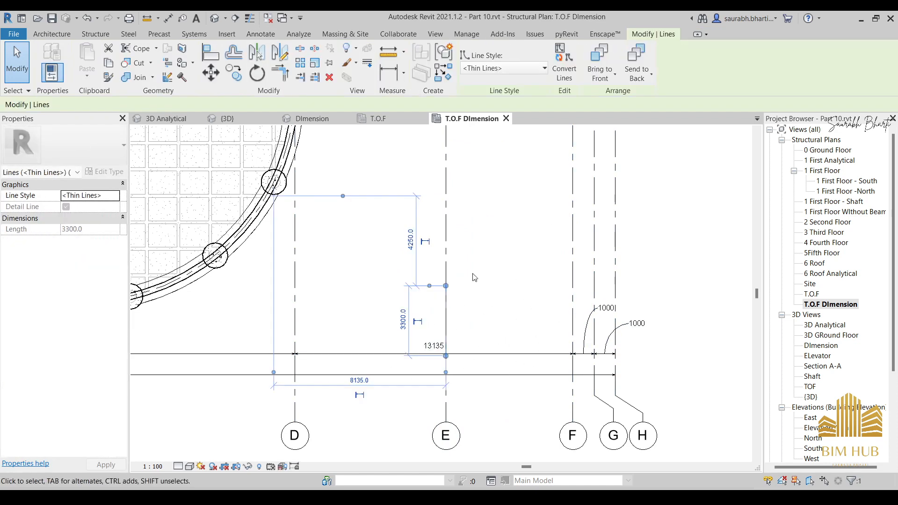
pyautogui.press('Escape')
# Step: Add a witness line at the detail line on grid E to split the dimension segment between grids D and F
pyautogui.click(412, 354)
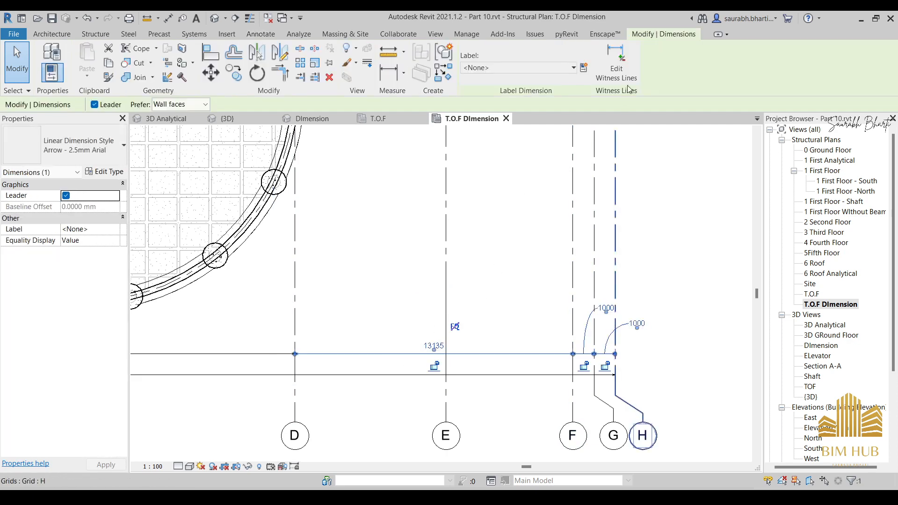
pyautogui.click(629, 48)
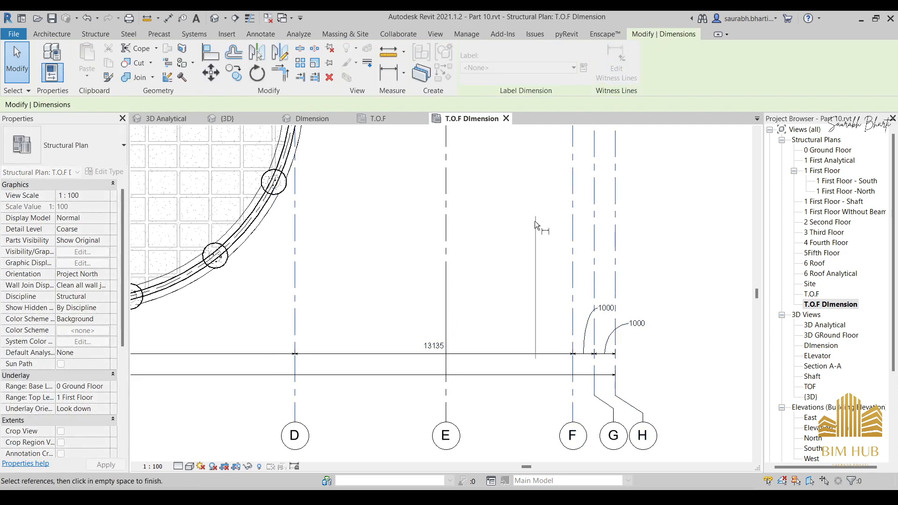
pyautogui.click(446, 298)
pyautogui.click(471, 357)
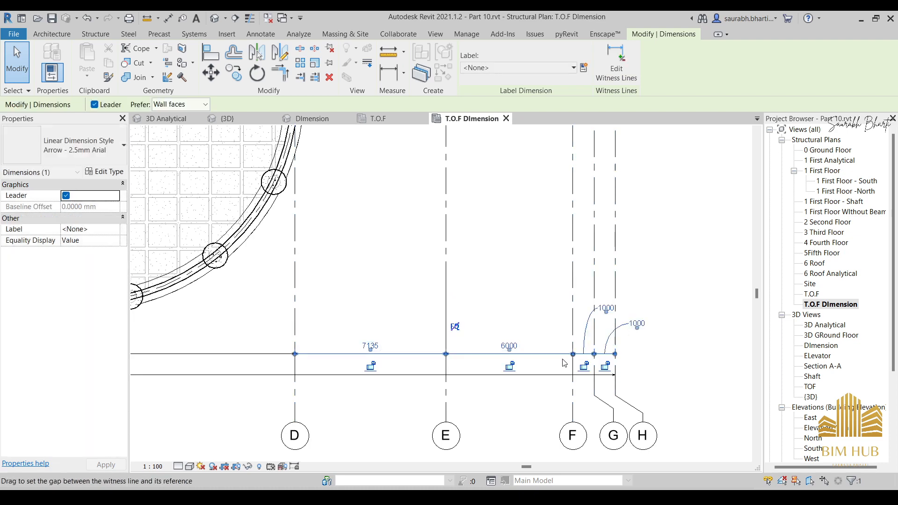
pyautogui.press('Escape')
# Step: Examine the separate A–D and D–H dimension strings along the lower grid bubbles
pyautogui.scroll(-5, 435, 293)
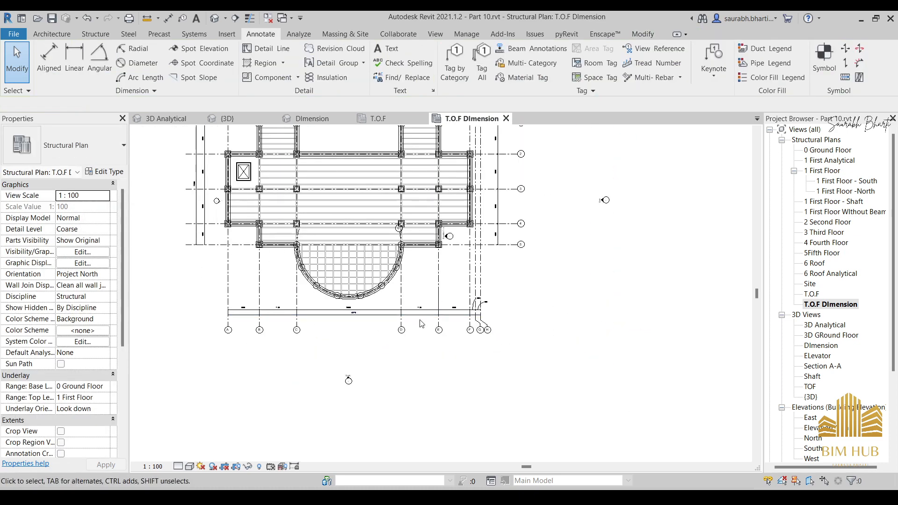
pyautogui.scroll(4, 427, 312)
pyautogui.click(422, 301)
pyautogui.moveTo(422, 302); pyautogui.dragTo(506, 307, button='middle')
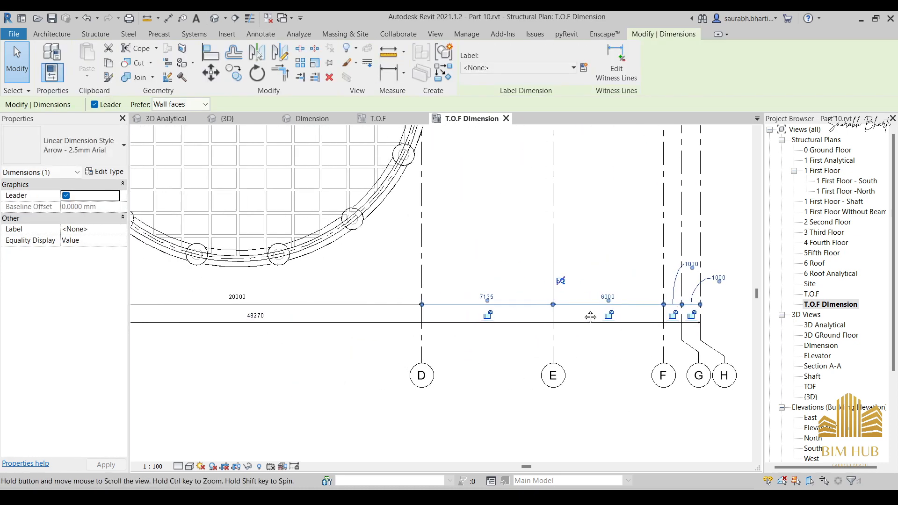
pyautogui.moveTo(672, 309); pyautogui.dragTo(862, 336, button='middle')
pyautogui.click(519, 331)
pyautogui.scroll(-5, 471, 324)
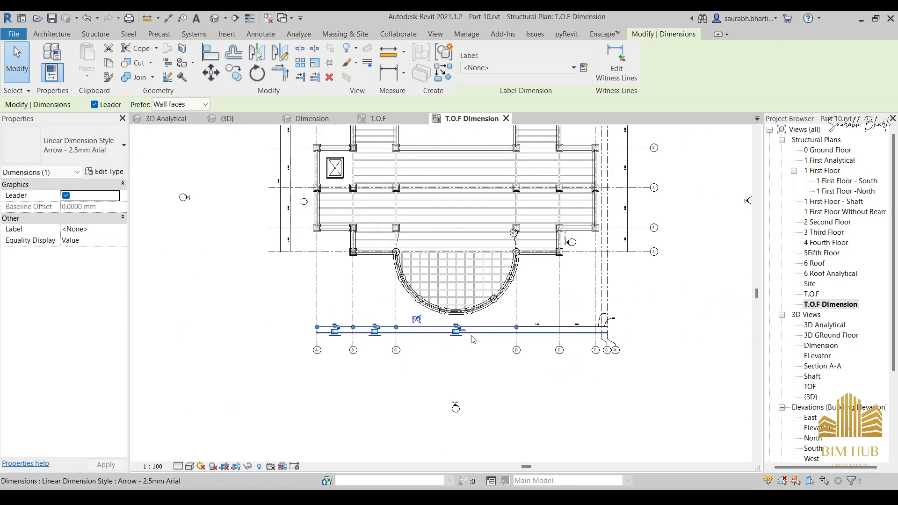
pyautogui.click(459, 355)
# Step: Draw a vertical detail line roughly midway between grids E and F, ending at the upper dimension string
pyautogui.scroll(5, 514, 341)
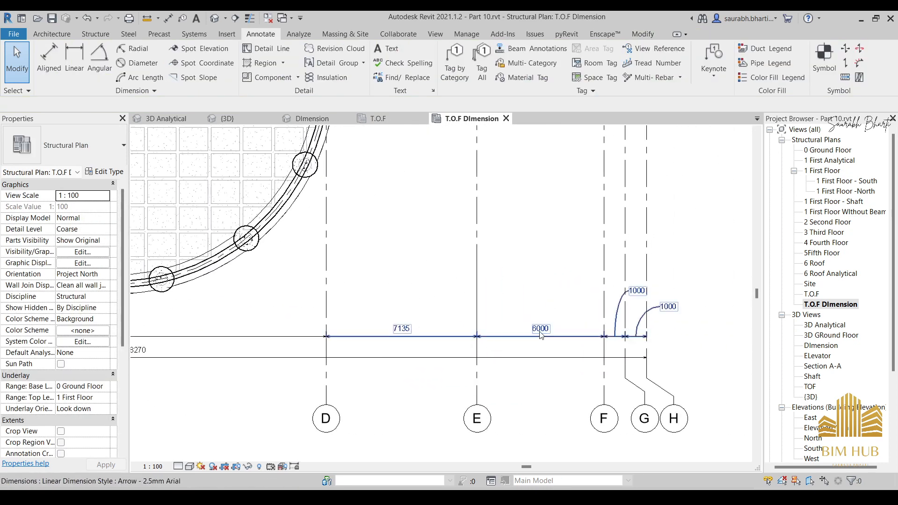
pyautogui.moveTo(539, 311); pyautogui.dragTo(496, 322, button='middle')
pyautogui.click(266, 48)
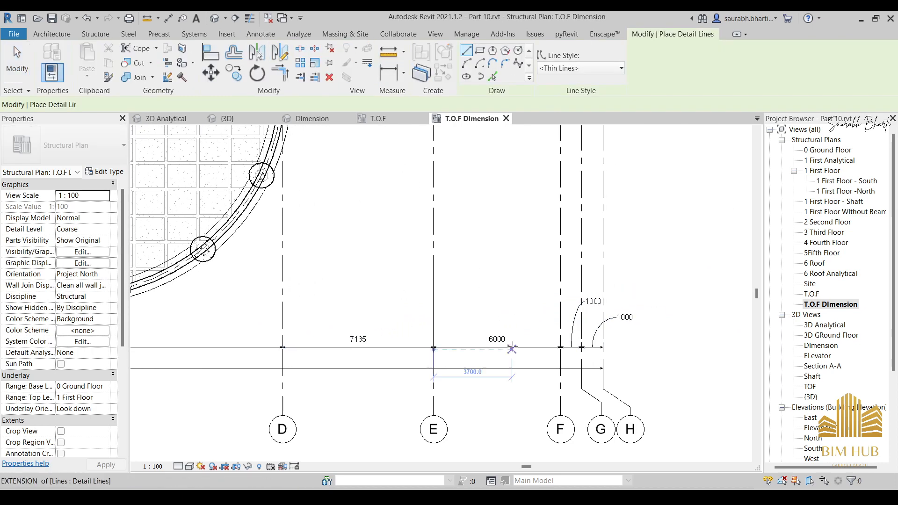
pyautogui.click(501, 279)
pyautogui.press('Escape')
pyautogui.press('Escape')
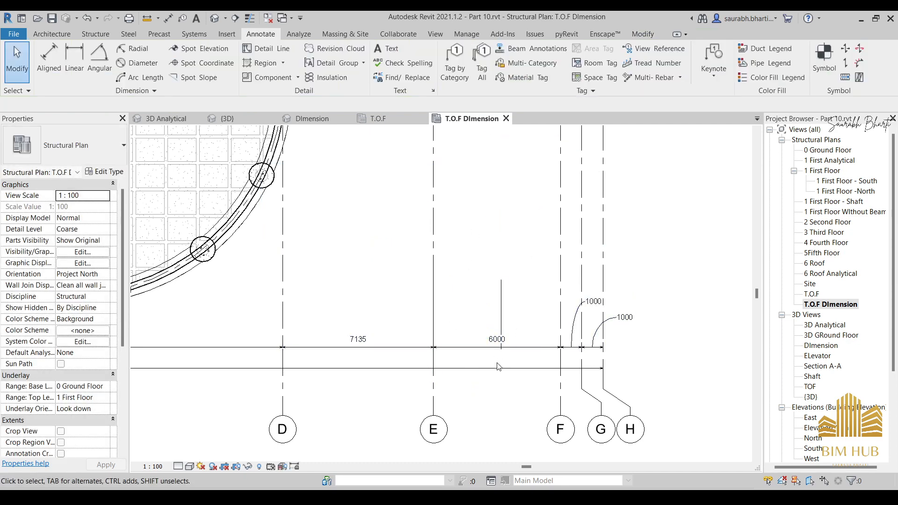
# Step: Try to replace the grid F witness line of the D–H dimension string with the detail line between grids E and F
pyautogui.click(499, 349)
pyautogui.click(616, 66)
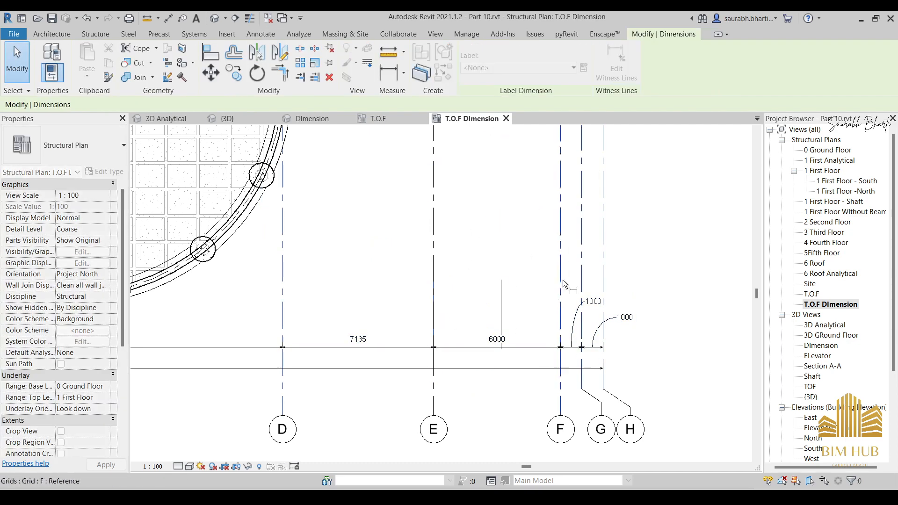
pyautogui.click(561, 312)
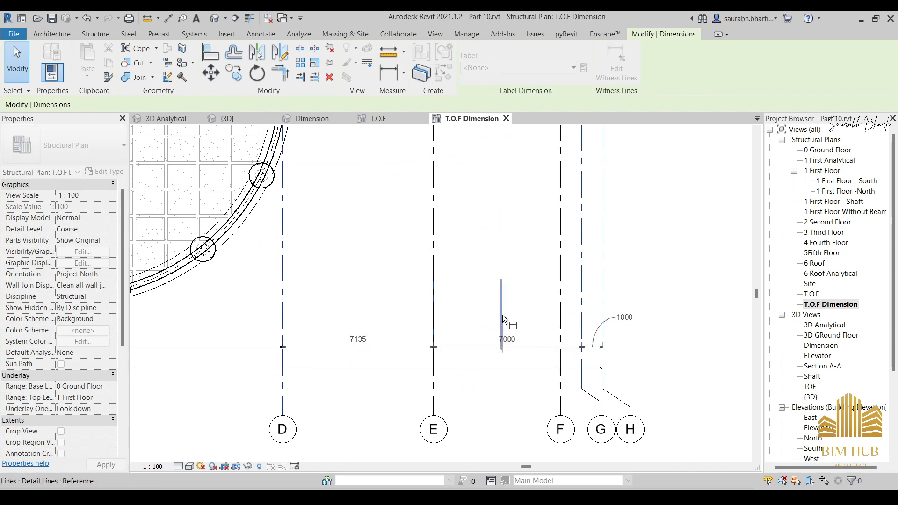
pyautogui.click(502, 315)
pyautogui.press('Escape')
pyautogui.press('Escape')
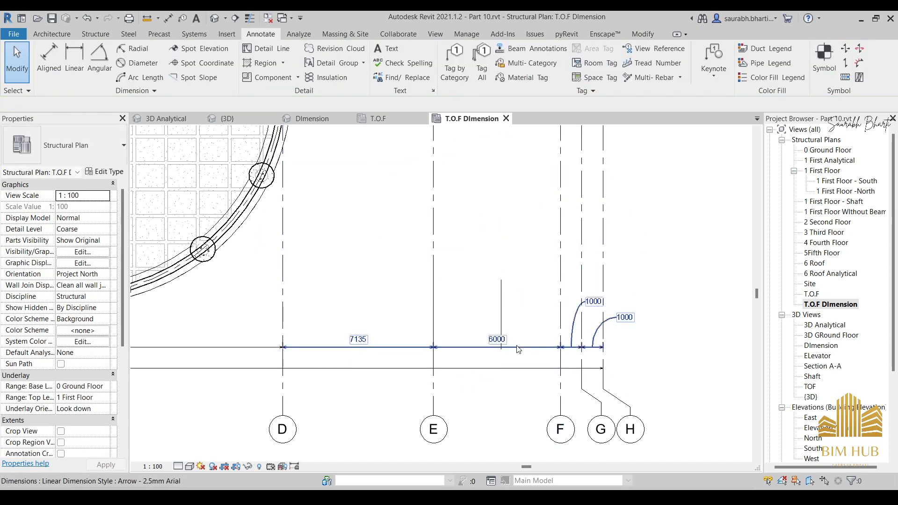
# Step: Replace the grid F witness line of the D–H dimension string with one at the detail line between grids E and F
pyautogui.click(496, 347)
pyautogui.click(617, 65)
pyautogui.click(561, 286)
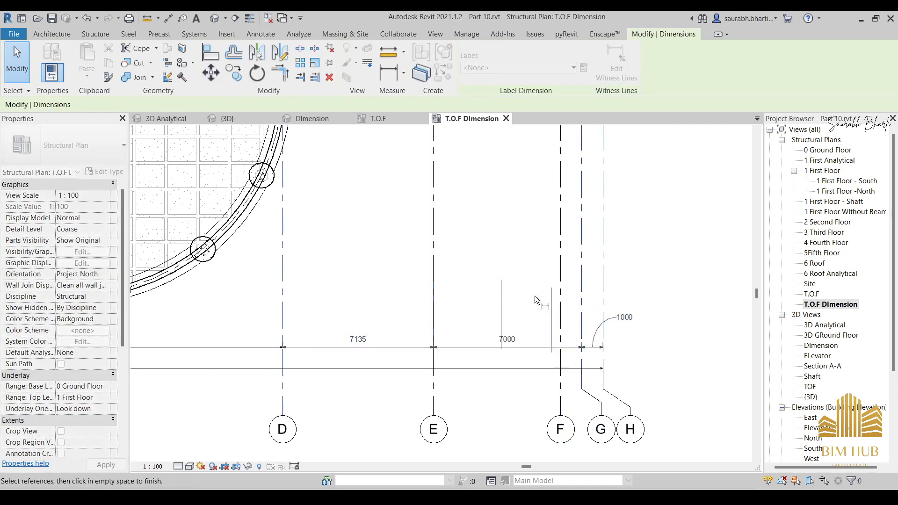
pyautogui.click(501, 300)
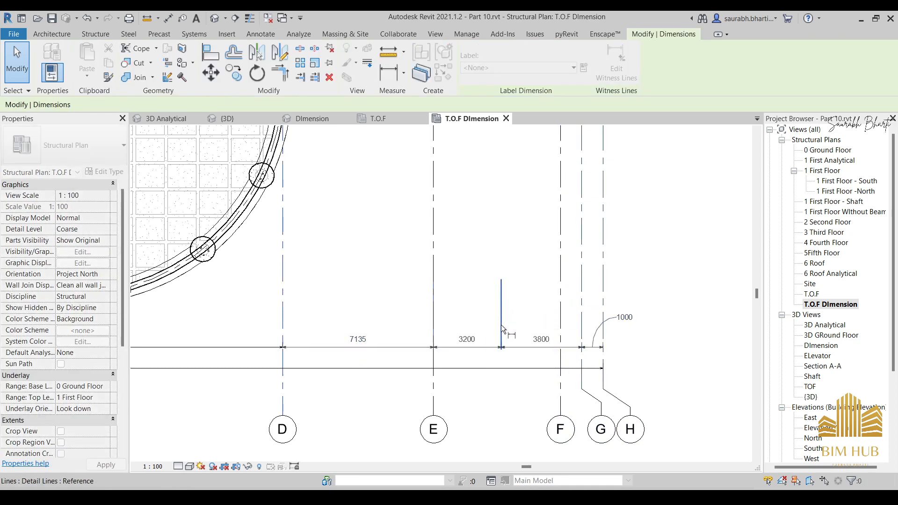
pyautogui.click(484, 352)
pyautogui.press('Escape')
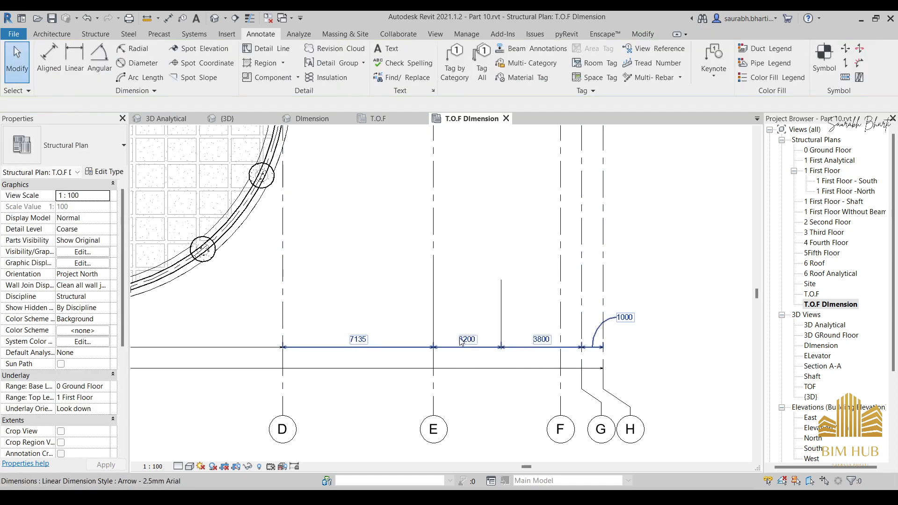
# Step: Delete the vertical detail line between grids E and F
pyautogui.click(501, 320)
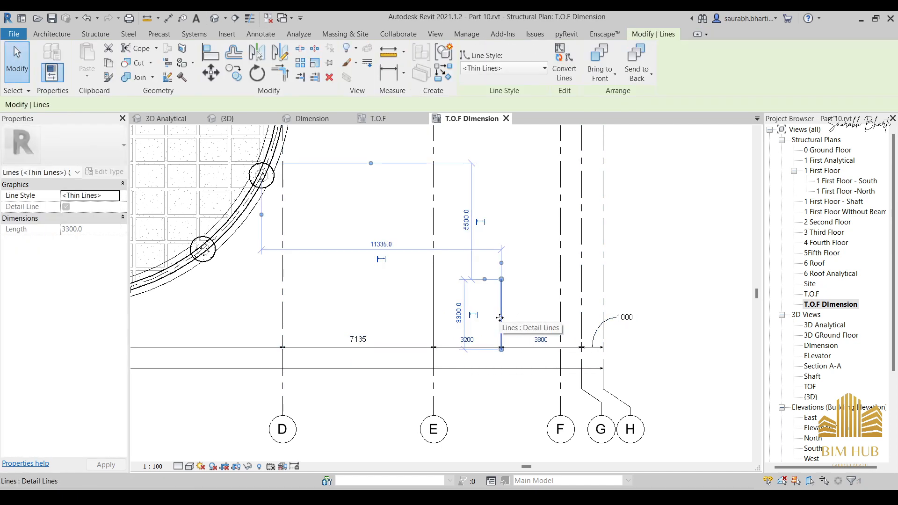
pyautogui.press('Delete')
pyautogui.scroll(-5, 506, 333)
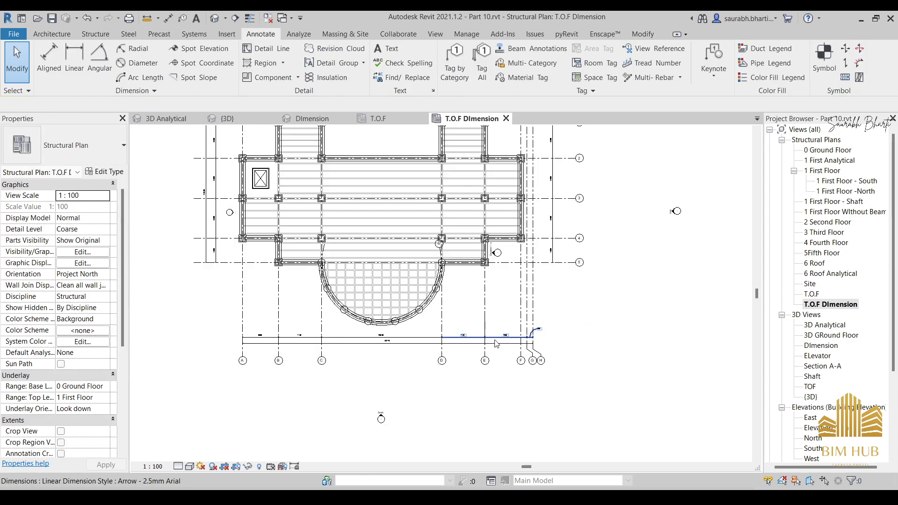
pyautogui.moveTo(487, 322); pyautogui.dragTo(514, 356, button='middle')
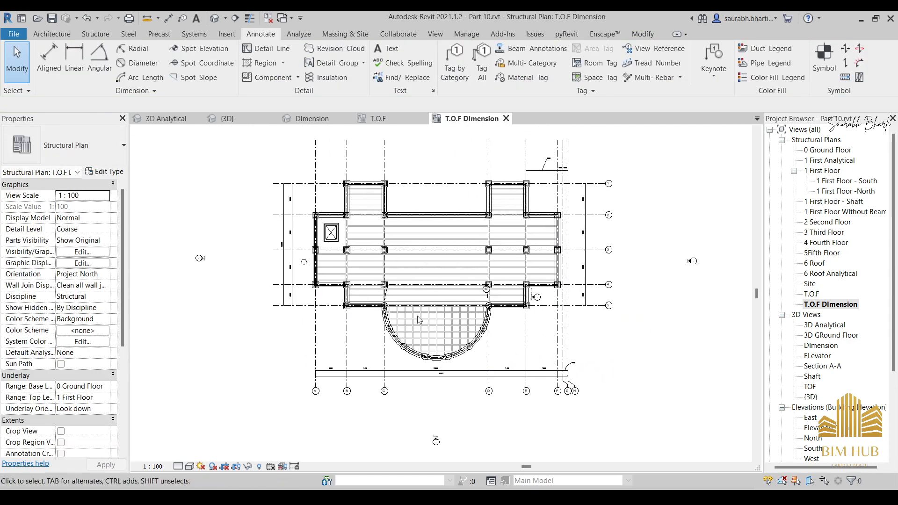
# Step: Add an aligned dimension for the overall width of the shaft foundation between grids A and B, placed above the shaft
pyautogui.scroll(6, 601, 262)
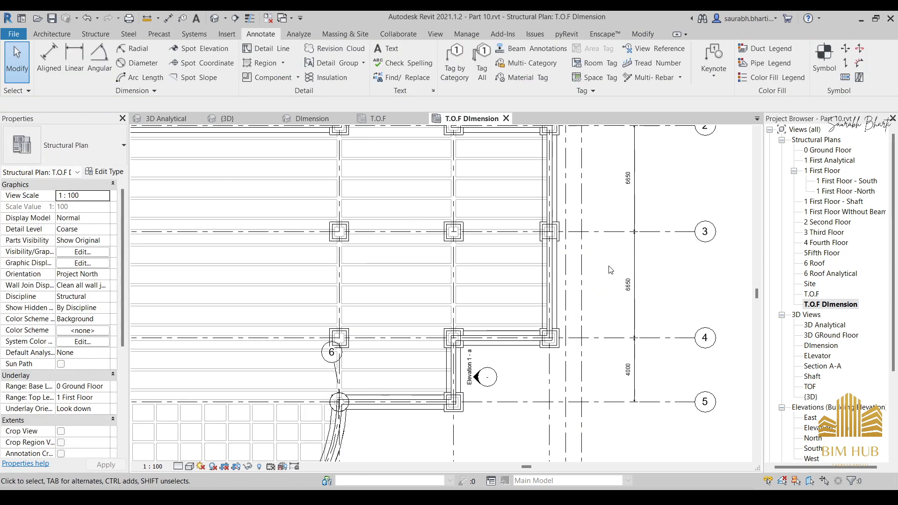
pyautogui.moveTo(319, 264); pyautogui.dragTo(514, 303, button='middle')
pyautogui.moveTo(253, 264); pyautogui.dragTo(546, 290, button='middle')
pyautogui.scroll(-1, 441, 259)
pyautogui.scroll(1, 365, 248)
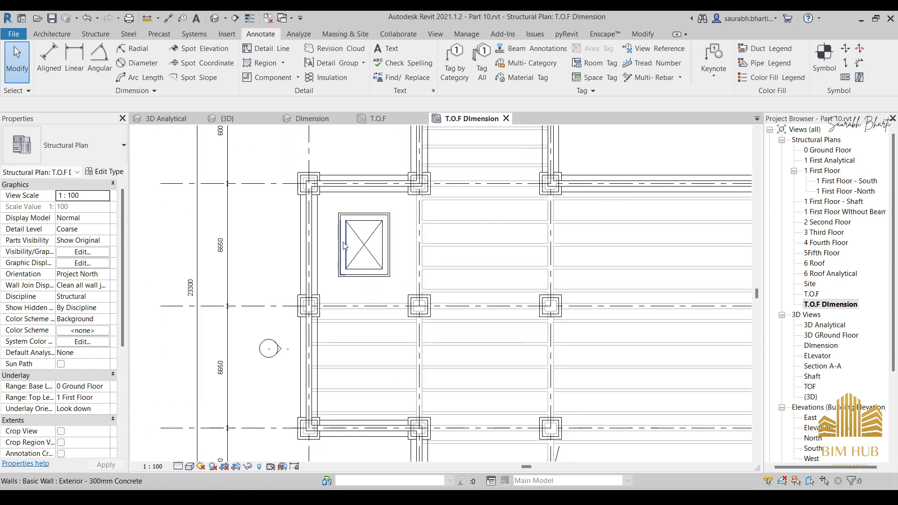
pyautogui.press('d')
pyautogui.press('i')
pyautogui.scroll(3, 338, 241)
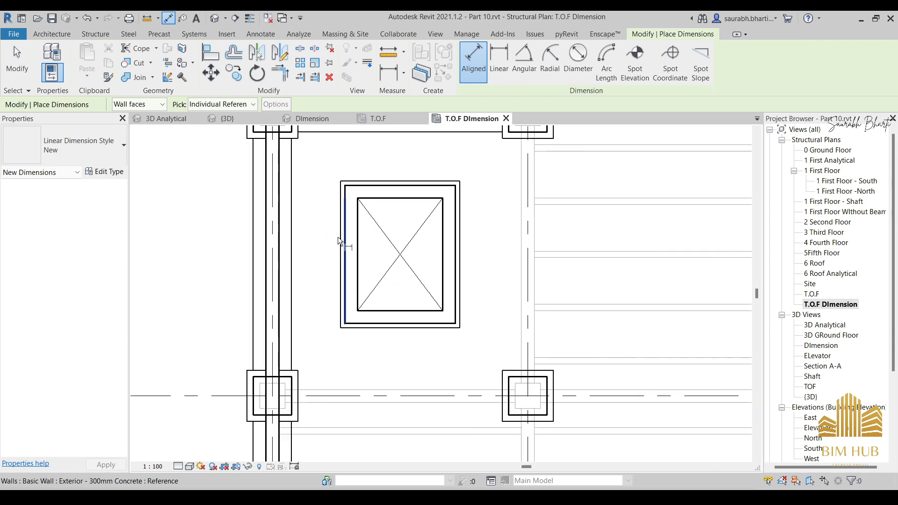
pyautogui.scroll(-5, 343, 257)
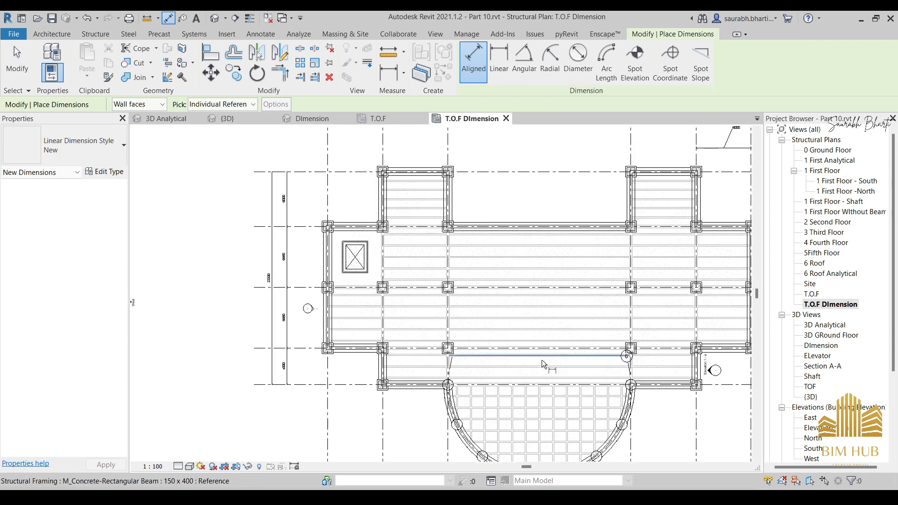
pyautogui.moveTo(539, 439); pyautogui.dragTo(467, 320, button='middle')
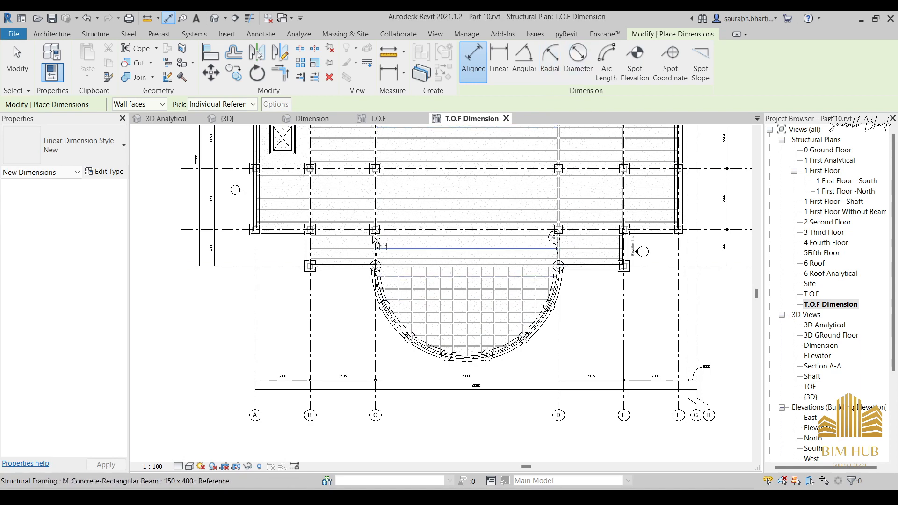
pyautogui.scroll(-1, 369, 226)
pyautogui.moveTo(537, 184); pyautogui.dragTo(559, 272, button='middle')
pyautogui.moveTo(610, 160); pyautogui.dragTo(609, 161, button='middle')
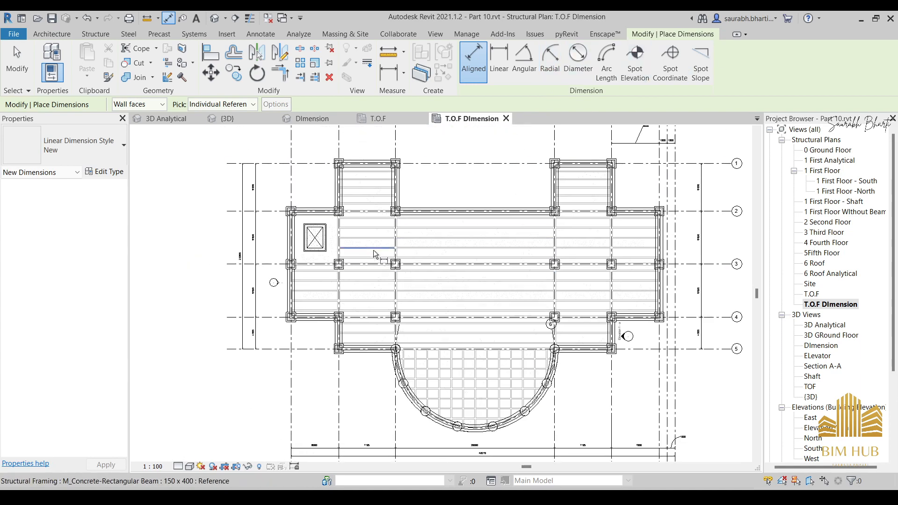
pyautogui.scroll(6, 374, 254)
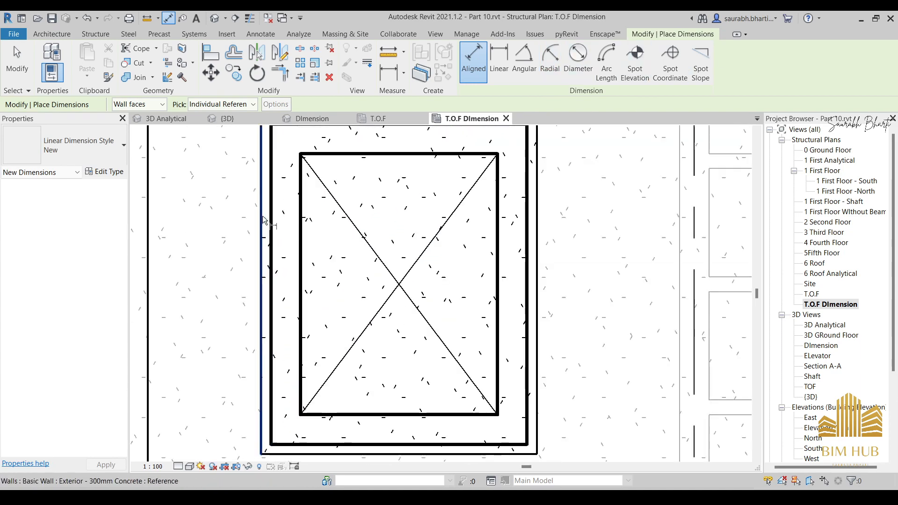
pyautogui.click(263, 218)
pyautogui.click(536, 243)
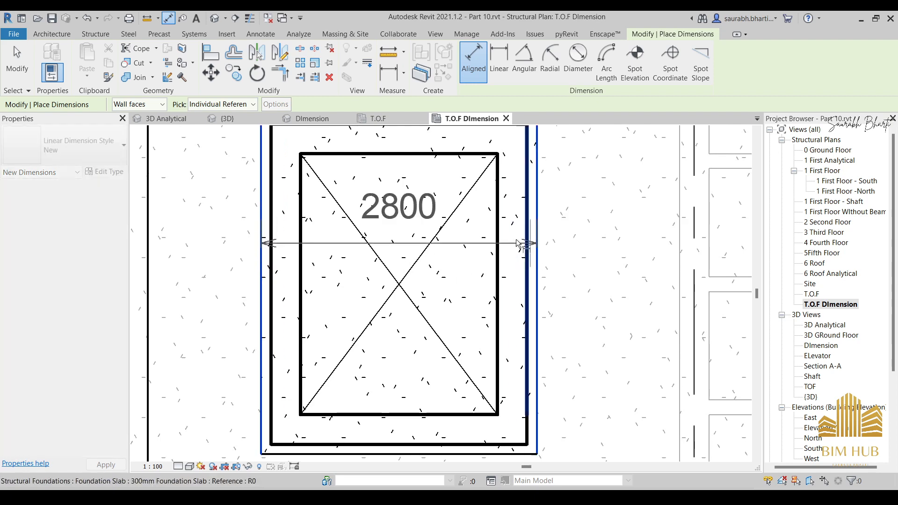
pyautogui.scroll(1, 516, 240)
pyautogui.moveTo(505, 189); pyautogui.dragTo(510, 337, button='middle')
pyautogui.click(493, 181)
# Step: Dimension the shaft foundation's overall vertical length between its upper and lower outer edges, placed on the side facing grid B
pyautogui.moveTo(479, 293); pyautogui.dragTo(503, 188, button='middle')
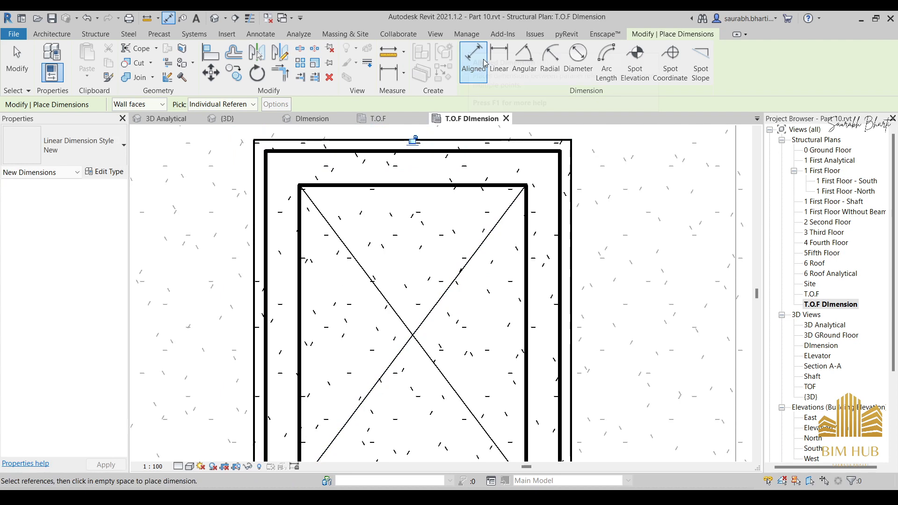
pyautogui.scroll(-3, 478, 374)
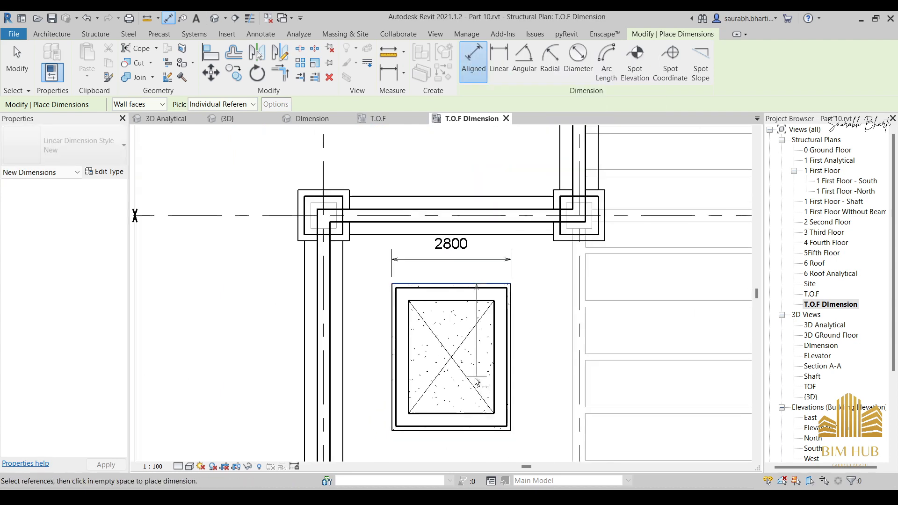
pyautogui.moveTo(478, 378); pyautogui.dragTo(446, 265, button='middle')
pyautogui.scroll(5, 457, 322)
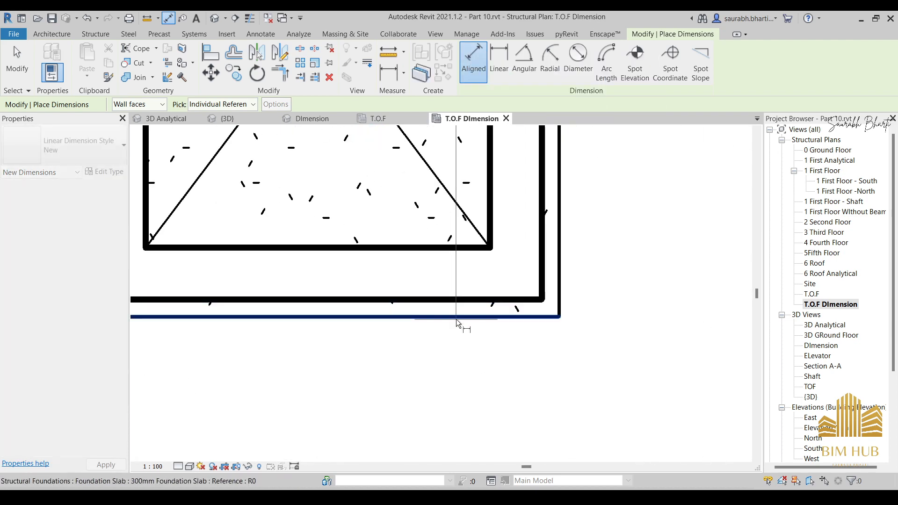
pyautogui.moveTo(255, 213); pyautogui.dragTo(483, 271, button='middle')
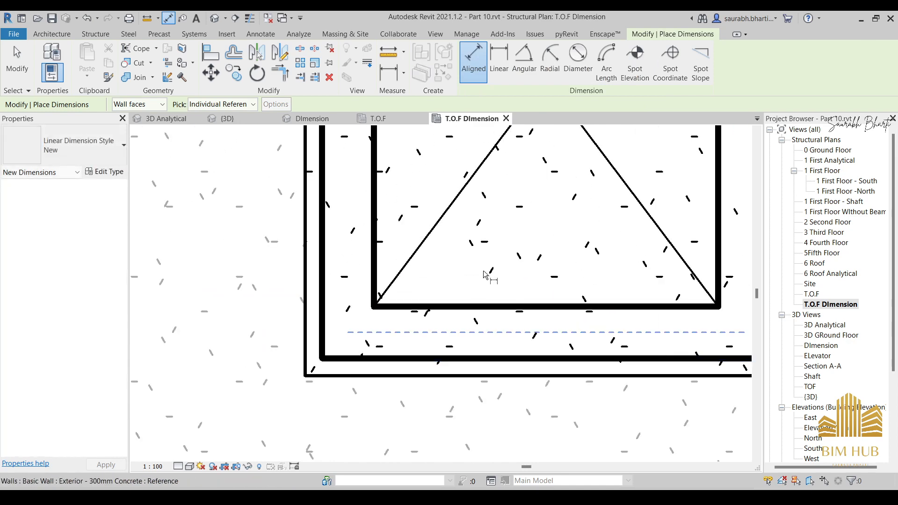
pyautogui.click(346, 278)
pyautogui.moveTo(346, 279); pyautogui.dragTo(145, 289, button='middle')
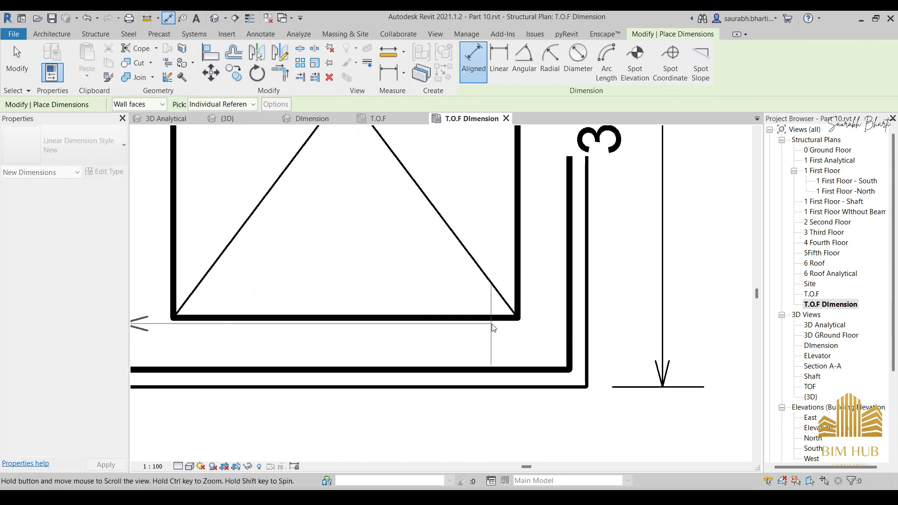
pyautogui.click(569, 312)
pyautogui.scroll(-5, 568, 313)
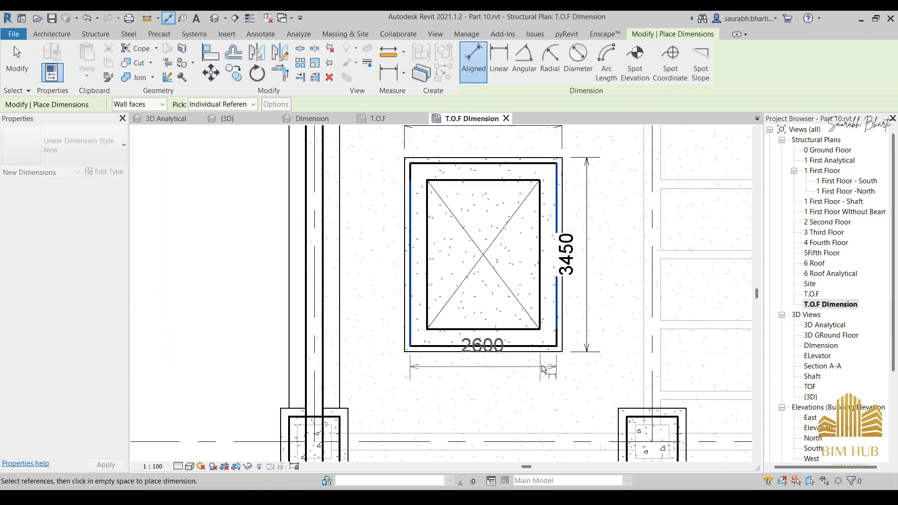
pyautogui.press('Escape')
# Step: Dimension the shaft opening's inner width below the shaft and its inner vertical length on the side facing grid A
pyautogui.scroll(5, 453, 340)
pyautogui.click(376, 262)
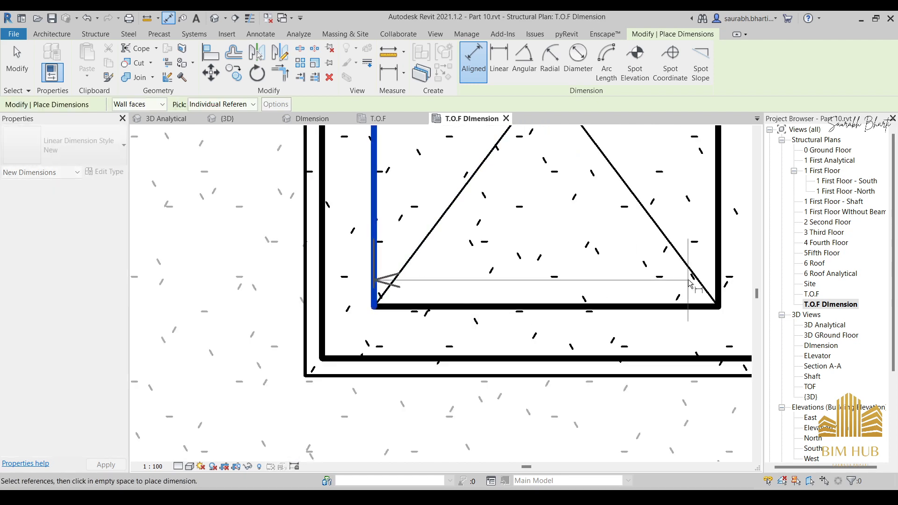
pyautogui.click(713, 283)
pyautogui.scroll(-5, 711, 286)
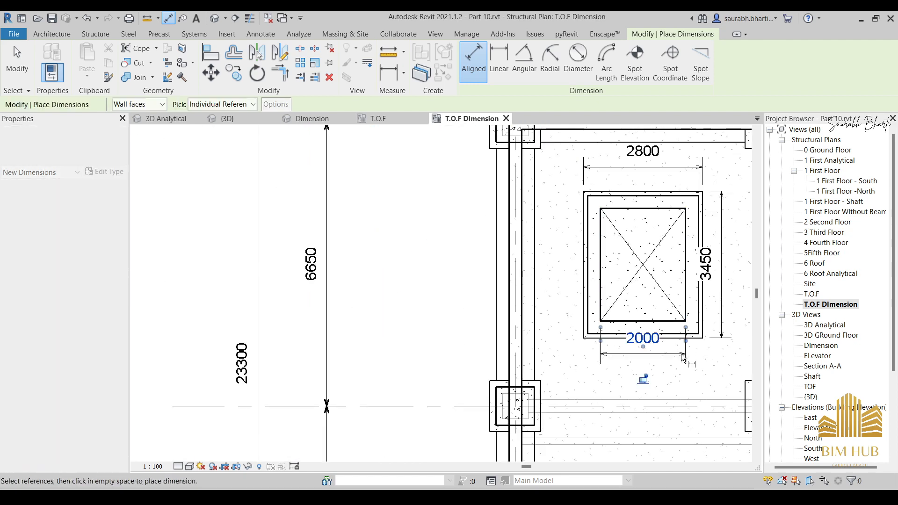
pyautogui.click(683, 358)
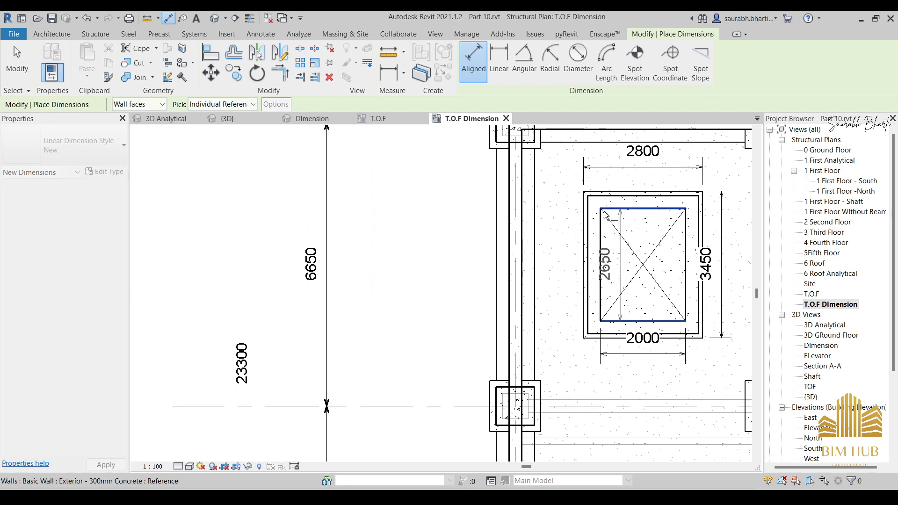
pyautogui.click(559, 223)
pyautogui.press('Escape')
# Step: Dimension the width of the outer footing at the intersection of grids C and 3, placing the aligned dimension above it
pyautogui.scroll(-4, 576, 290)
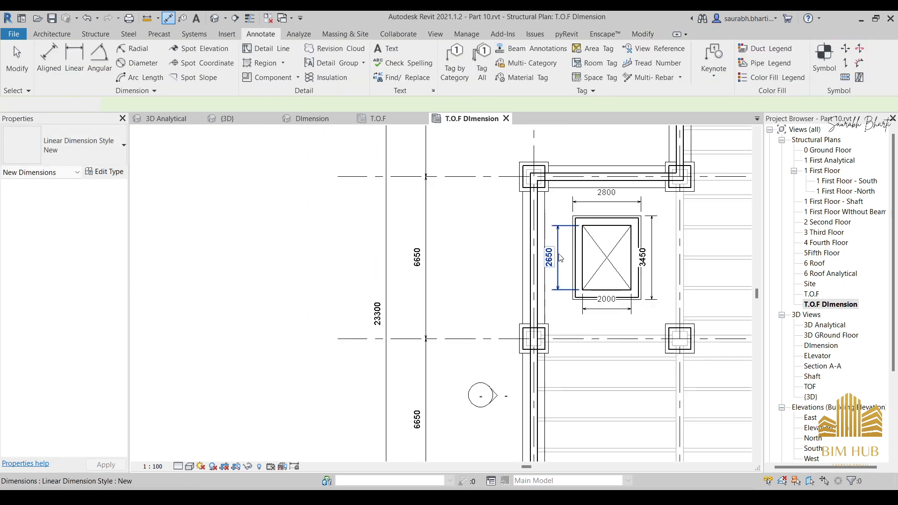
pyautogui.moveTo(619, 340); pyautogui.dragTo(530, 304, button='middle')
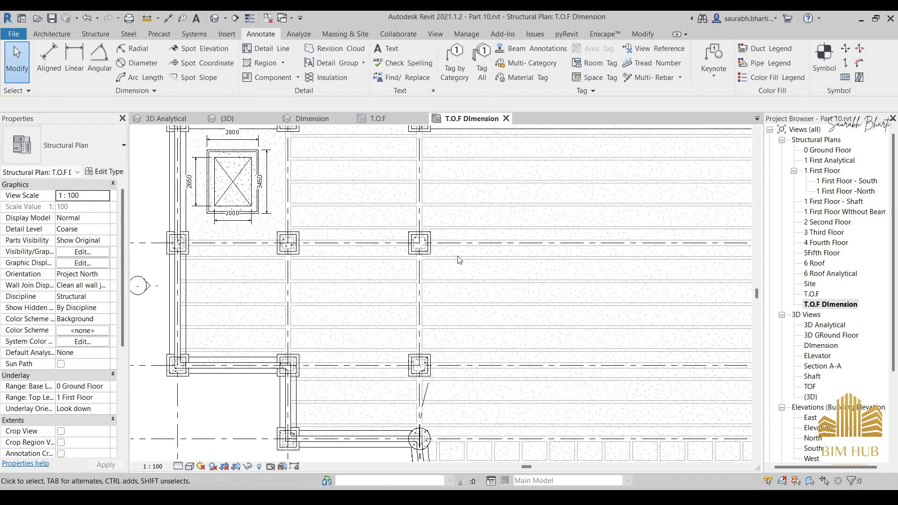
pyautogui.scroll(8, 423, 243)
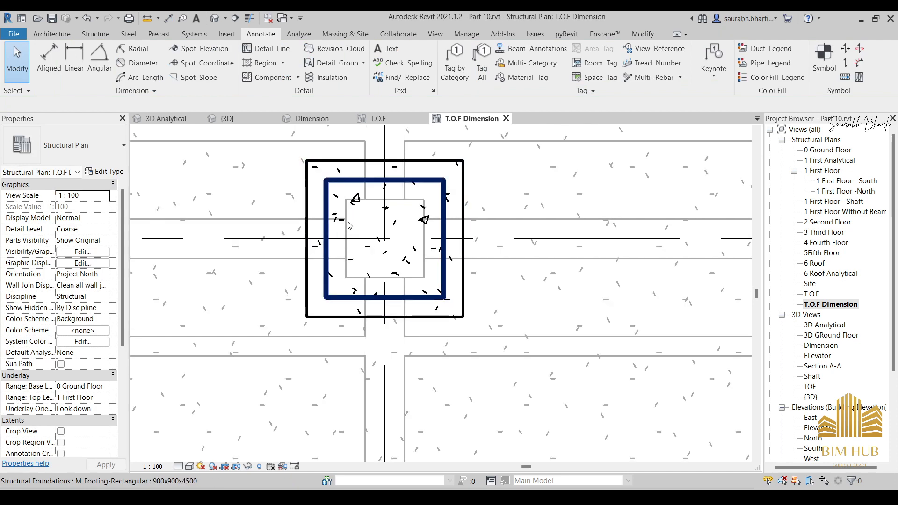
pyautogui.press('d')
pyautogui.press('i')
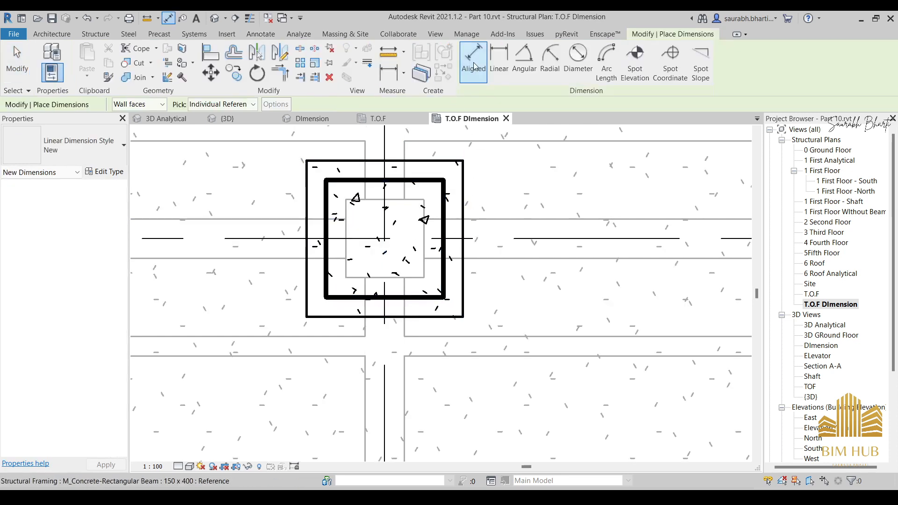
pyautogui.click(307, 202)
pyautogui.moveTo(451, 230); pyautogui.dragTo(452, 316, button='middle')
pyautogui.click(430, 190)
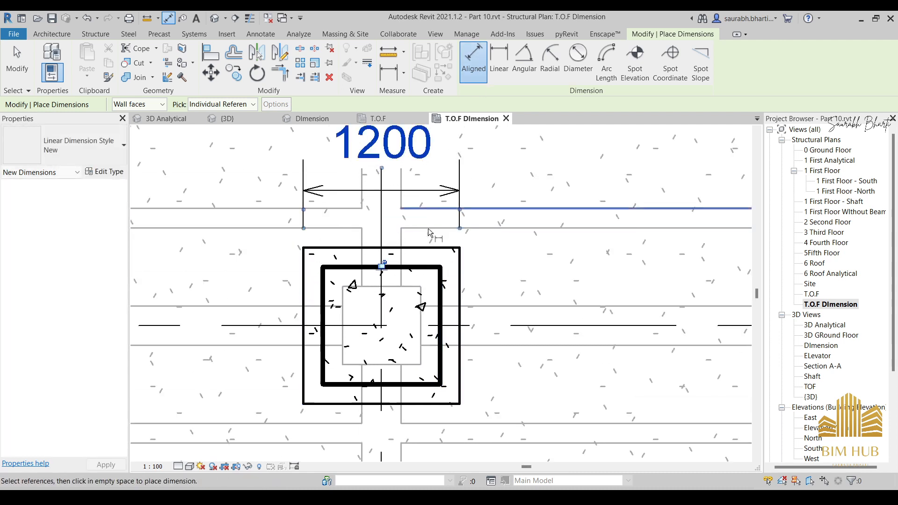
# Step: Dimension the same outer footing vertically, placing the dimension line to its right
pyautogui.click(427, 247)
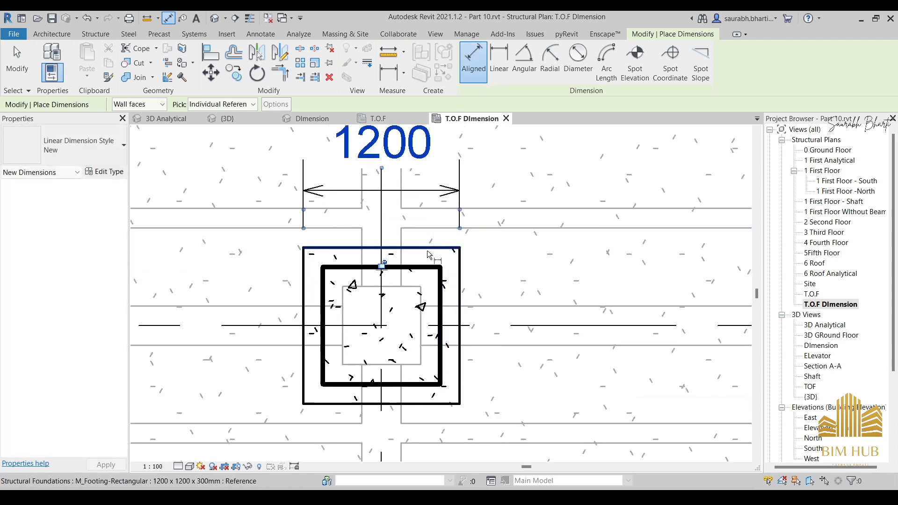
pyautogui.click(422, 404)
pyautogui.click(535, 325)
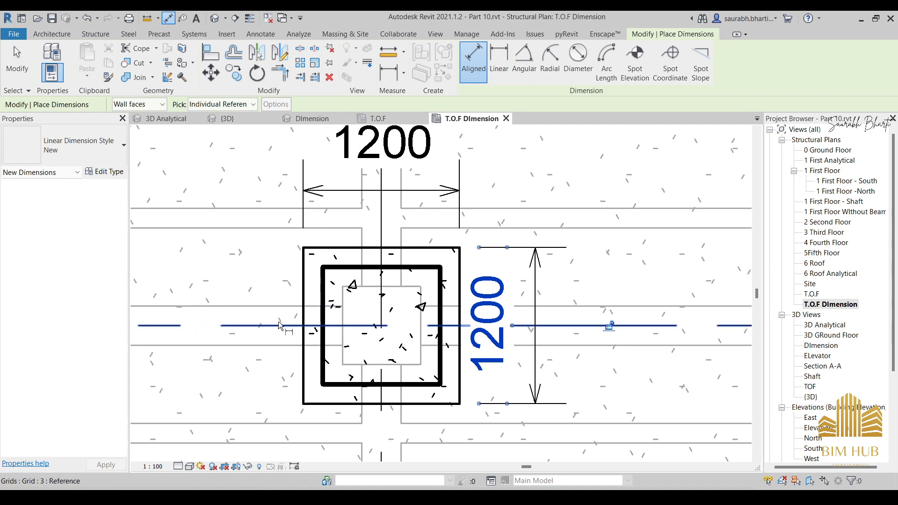
# Step: Add a vertical aligned dimension for the inner footing at grids C and 3, placed to its left
pyautogui.click(473, 62)
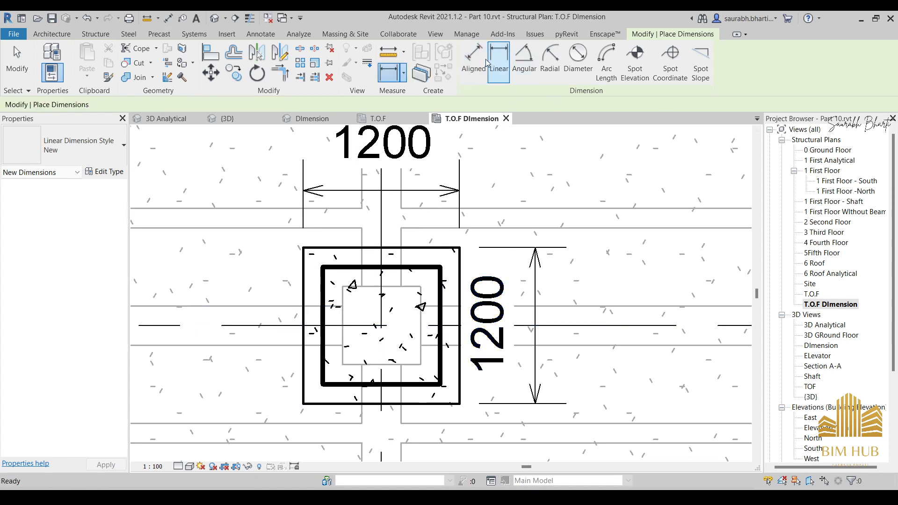
pyautogui.click(402, 268)
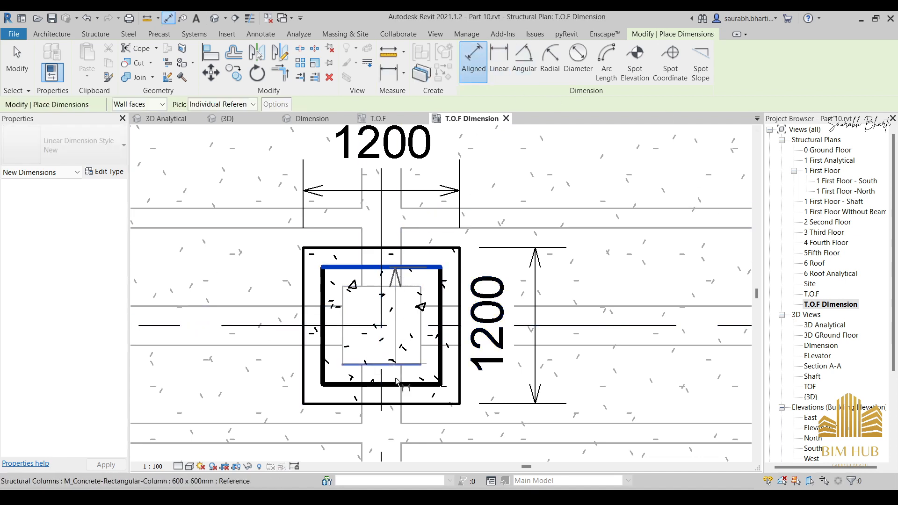
pyautogui.click(370, 385)
pyautogui.click(255, 325)
# Step: Dimension the inner footing's width below the footing and move that dimension line further down, clear of the footing edges
pyautogui.click(323, 360)
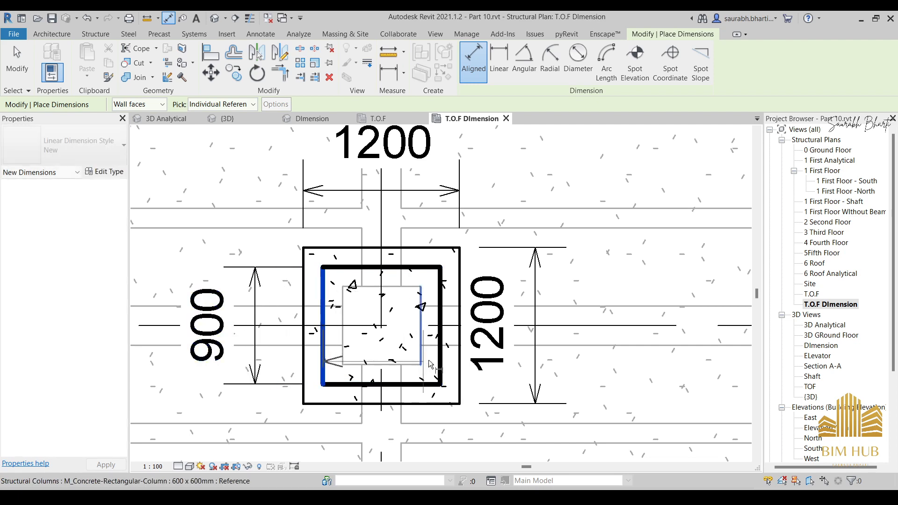
pyautogui.click(440, 356)
pyautogui.moveTo(440, 356); pyautogui.dragTo(489, 215, button='middle')
pyautogui.click(464, 300)
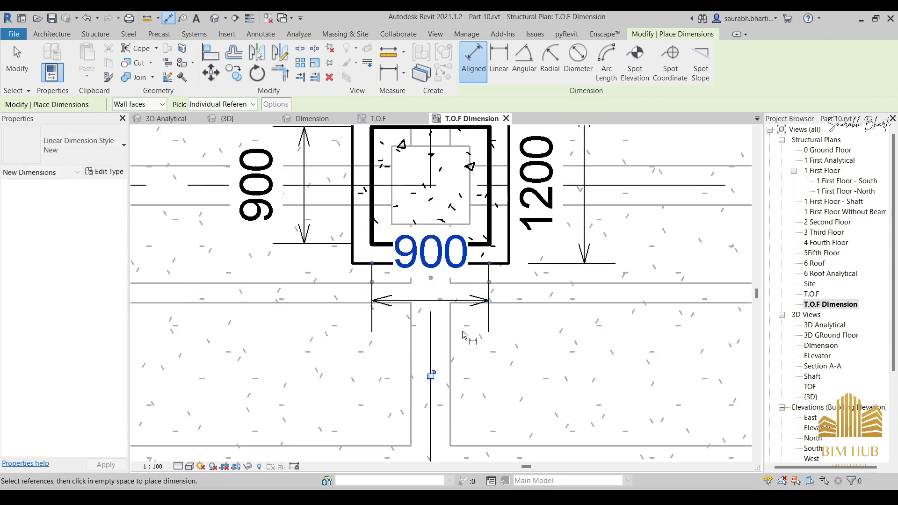
pyautogui.press('Escape')
pyautogui.click(440, 300)
pyautogui.moveTo(440, 300); pyautogui.dragTo(423, 358)
pyautogui.scroll(-7, 421, 357)
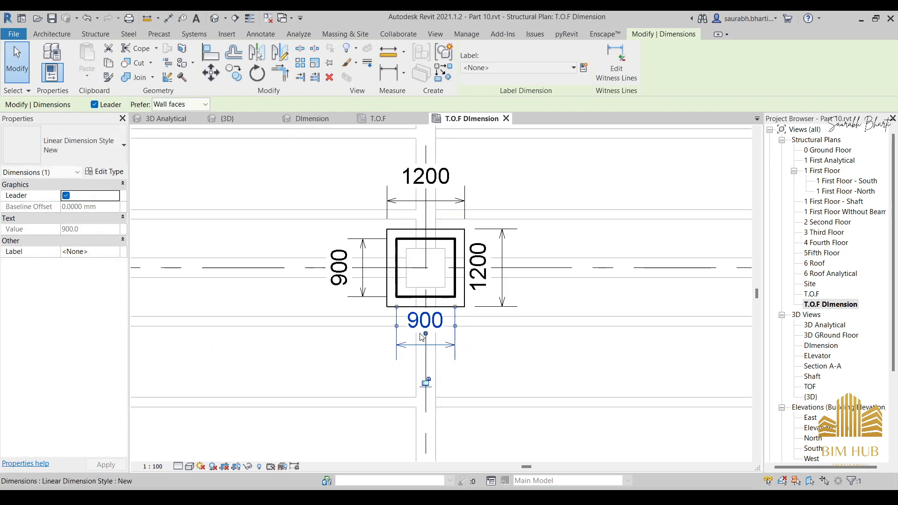
pyautogui.scroll(-3, 473, 392)
pyautogui.moveTo(461, 391); pyautogui.dragTo(346, 141, button='middle')
pyautogui.press('Escape')
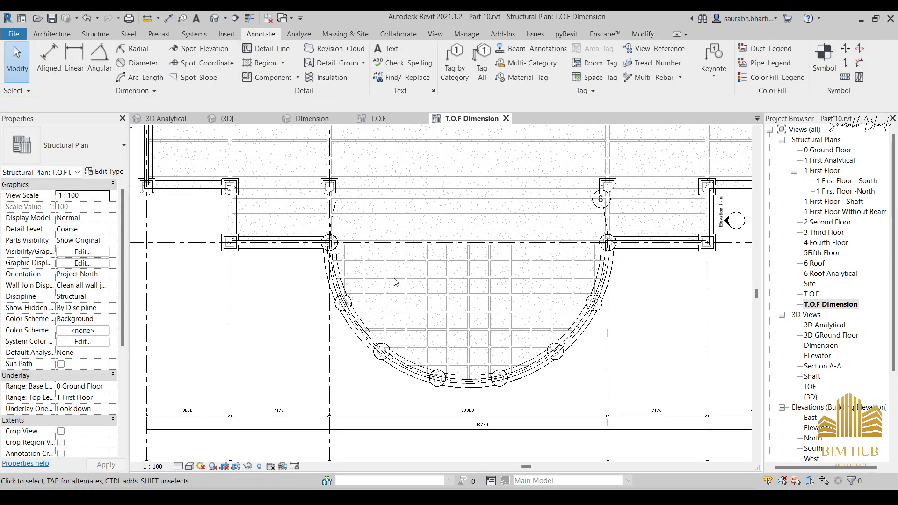
pyautogui.scroll(1, 423, 345)
pyautogui.moveTo(412, 347); pyautogui.dragTo(343, 330, button='middle')
pyautogui.scroll(10, 308, 337)
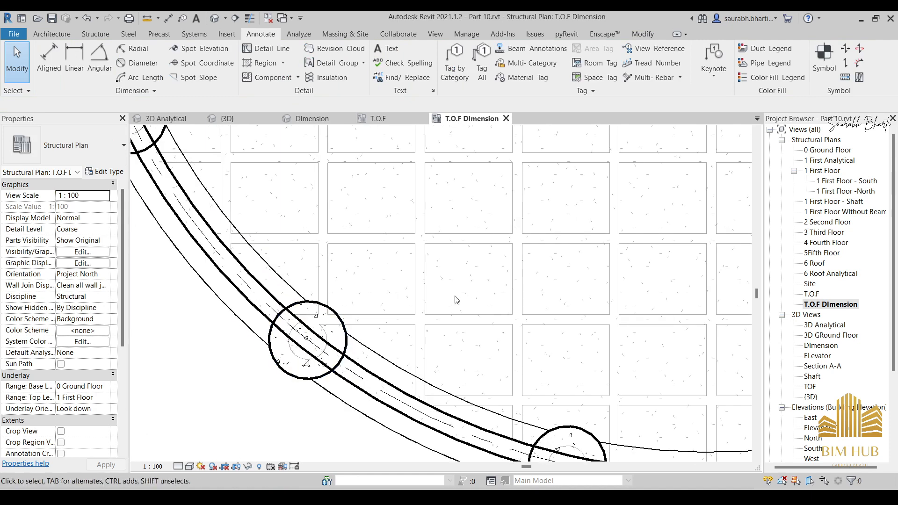
# Step: Place a radial dimension on the centreline of the semicircular exterior concrete wall, with its text inside the waffle-patterned slab area
pyautogui.scroll(-9, 473, 307)
pyautogui.moveTo(507, 318); pyautogui.dragTo(437, 343, button='middle')
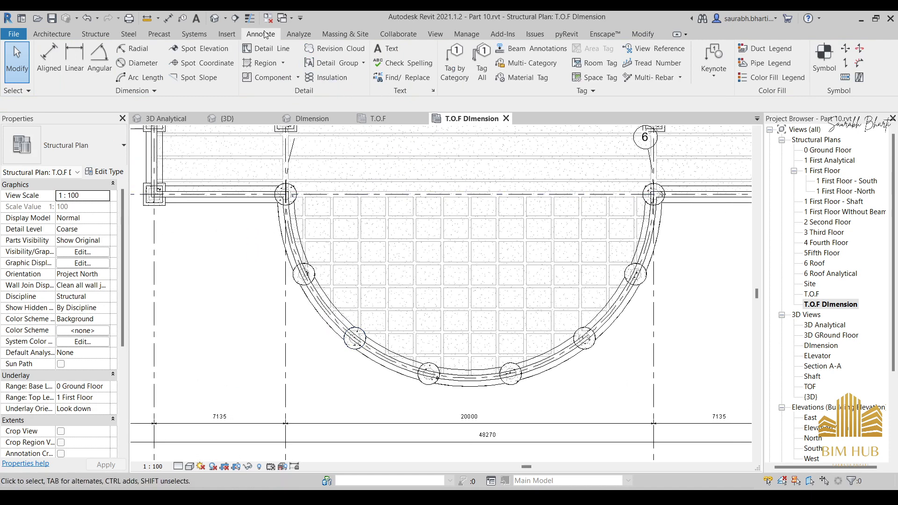
pyautogui.click(132, 49)
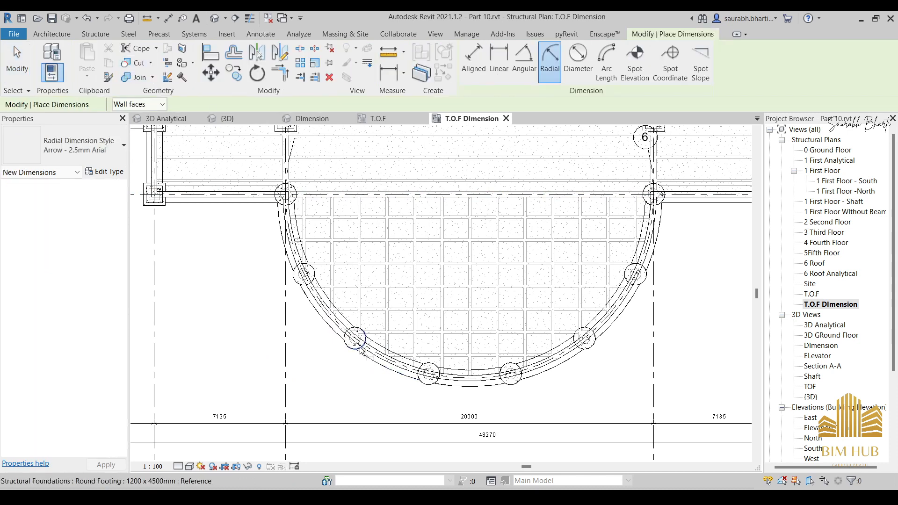
pyautogui.scroll(4, 360, 351)
pyautogui.scroll(5, 360, 351)
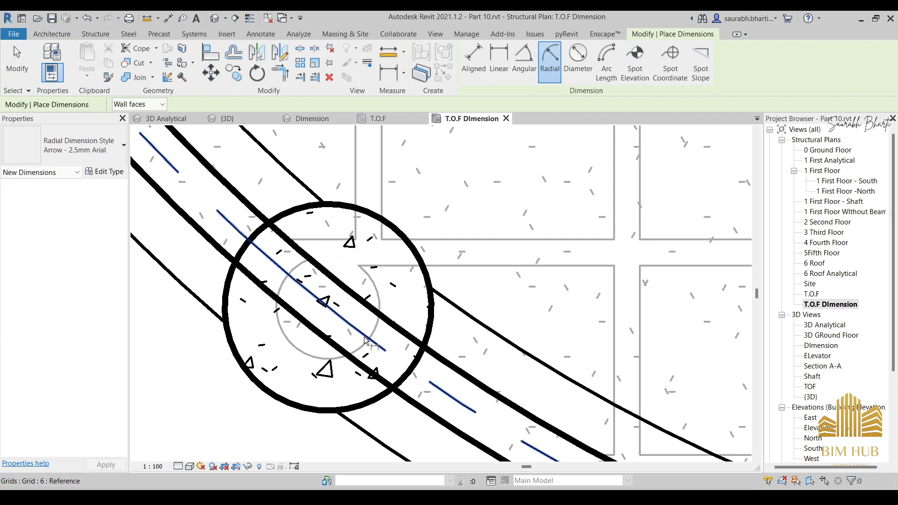
pyautogui.scroll(-4, 364, 337)
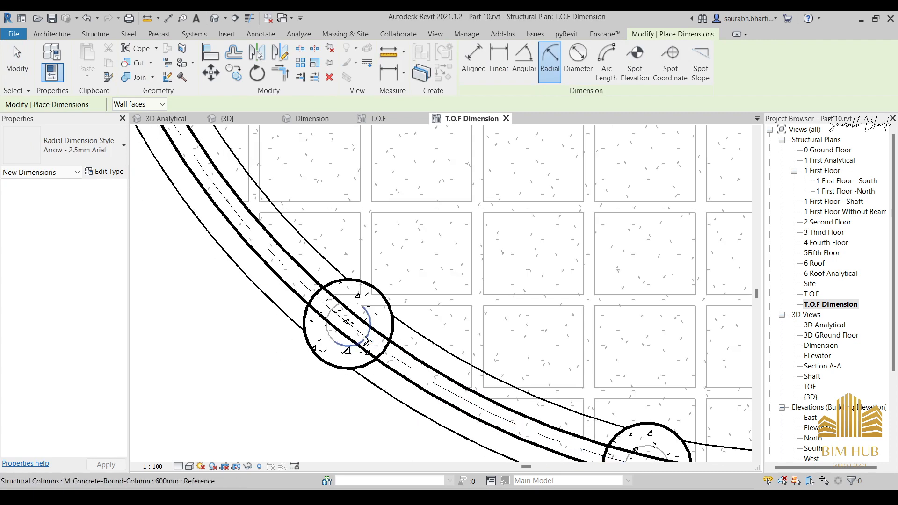
pyautogui.scroll(4, 365, 338)
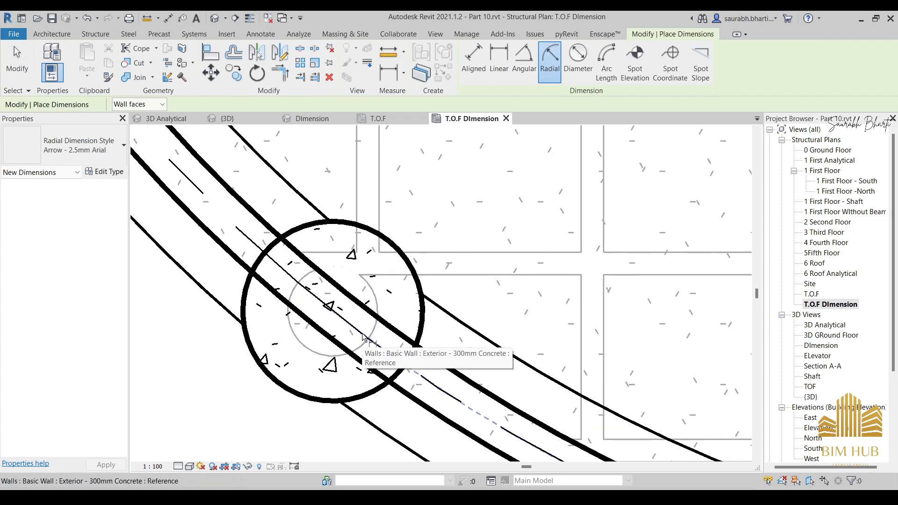
pyautogui.click(377, 346)
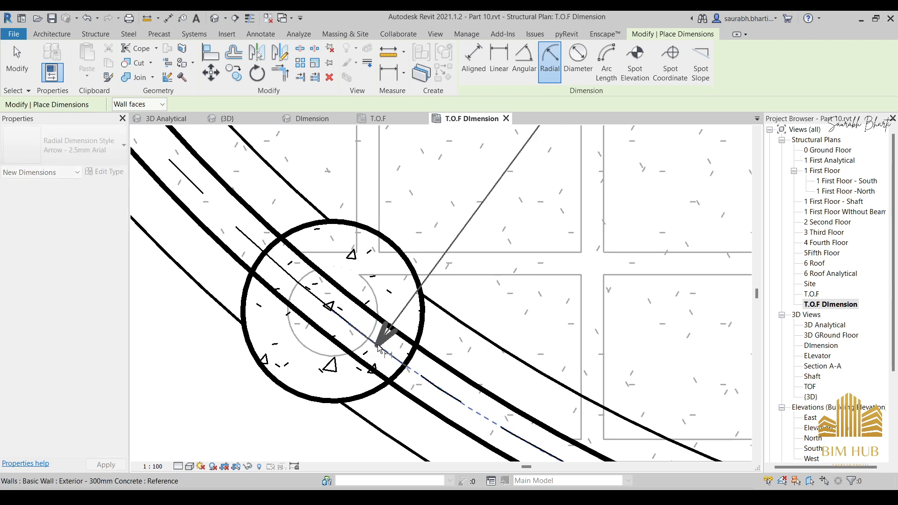
pyautogui.scroll(-4, 382, 350)
pyautogui.press('Escape')
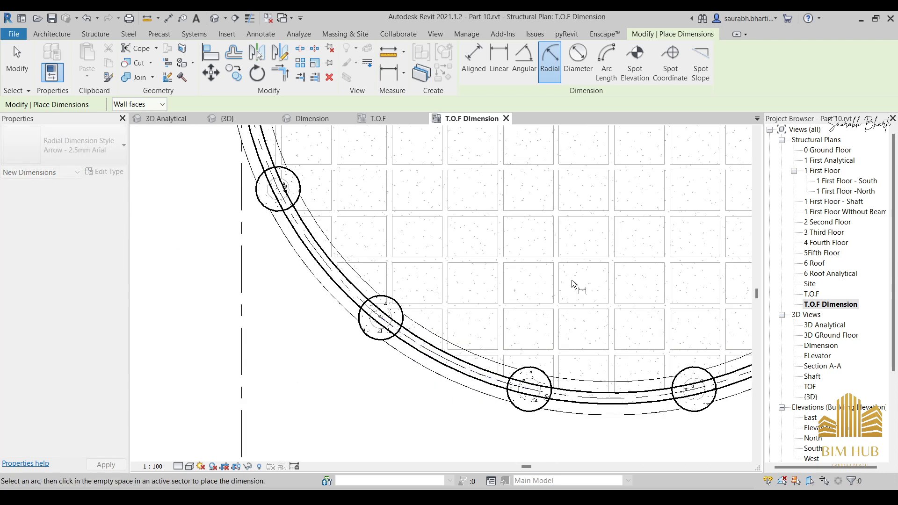
pyautogui.click(479, 275)
pyautogui.scroll(-1, 522, 198)
pyautogui.moveTo(523, 198); pyautogui.dragTo(436, 261, button='middle')
pyautogui.press('Escape')
pyautogui.scroll(-3, 445, 301)
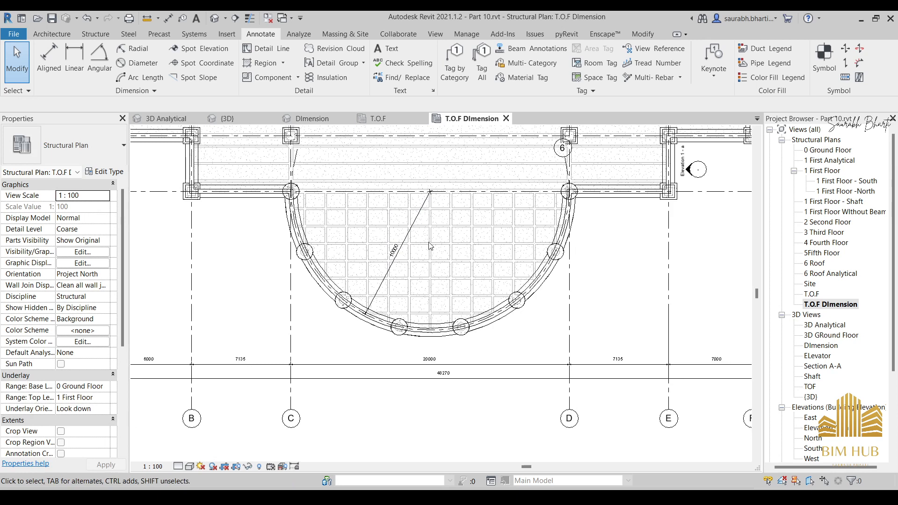
# Step: Add a radial dimension to the outer edge of the first round footing below grid C on the curved wall
pyautogui.scroll(2, 431, 246)
pyautogui.scroll(4, 332, 293)
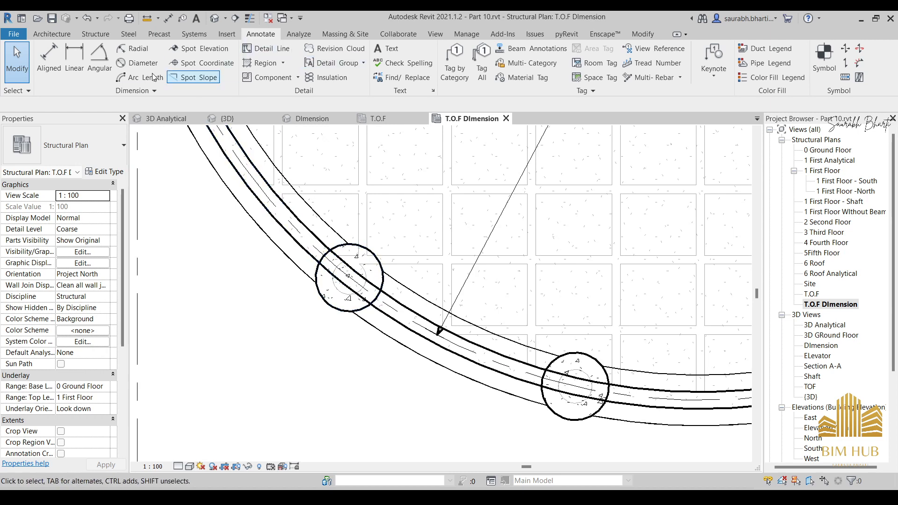
pyautogui.click(138, 49)
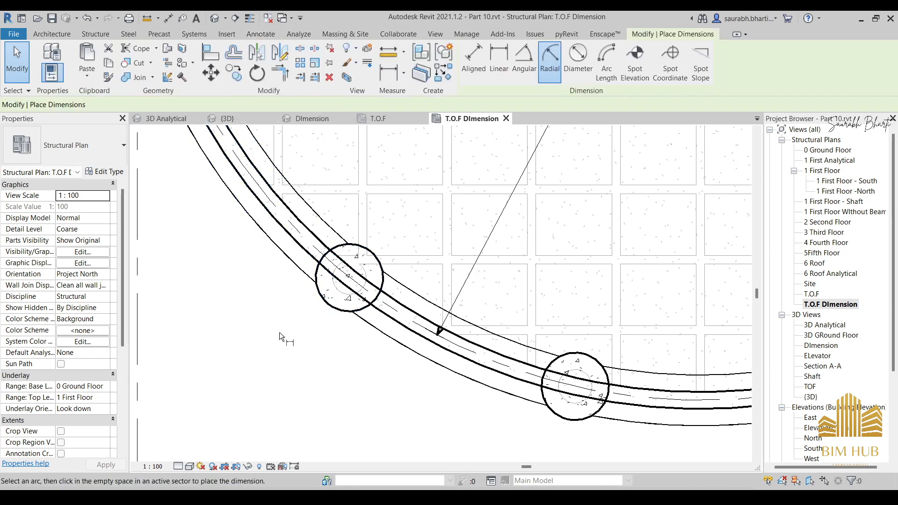
pyautogui.moveTo(280, 332); pyautogui.dragTo(442, 343, button='middle')
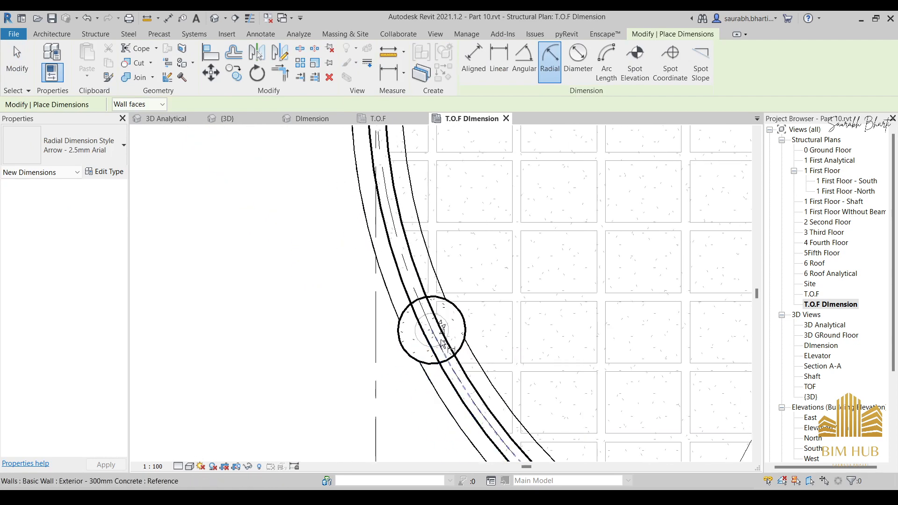
pyautogui.click(450, 301)
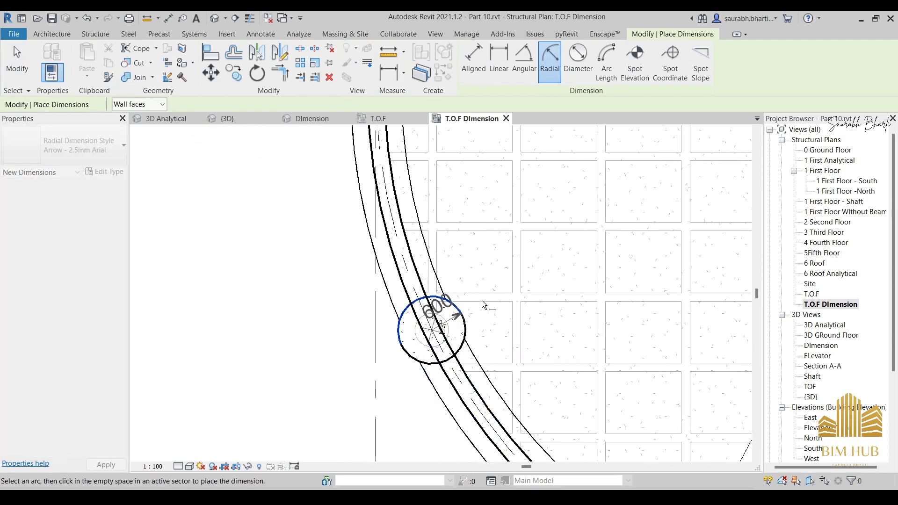
pyautogui.click(471, 306)
# Step: Add a radial dimension to the round concrete column inside that same footing
pyautogui.scroll(5, 443, 348)
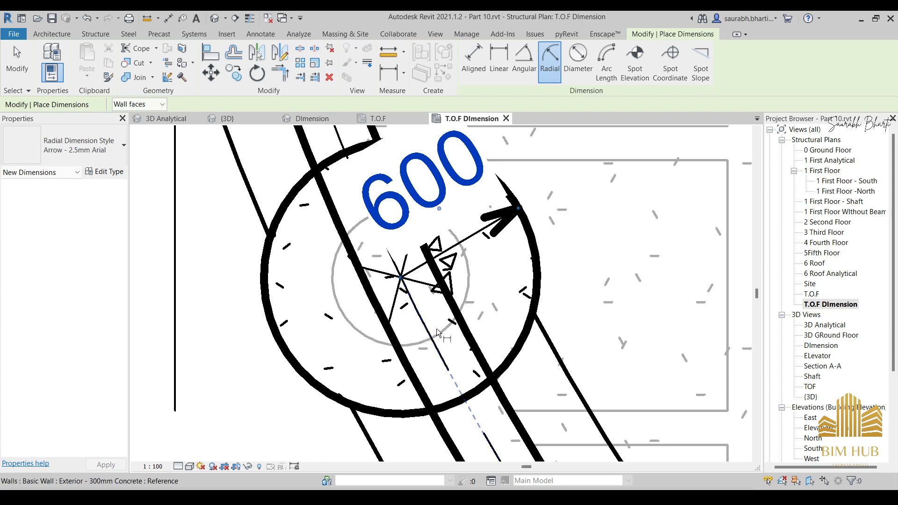
pyautogui.click(443, 335)
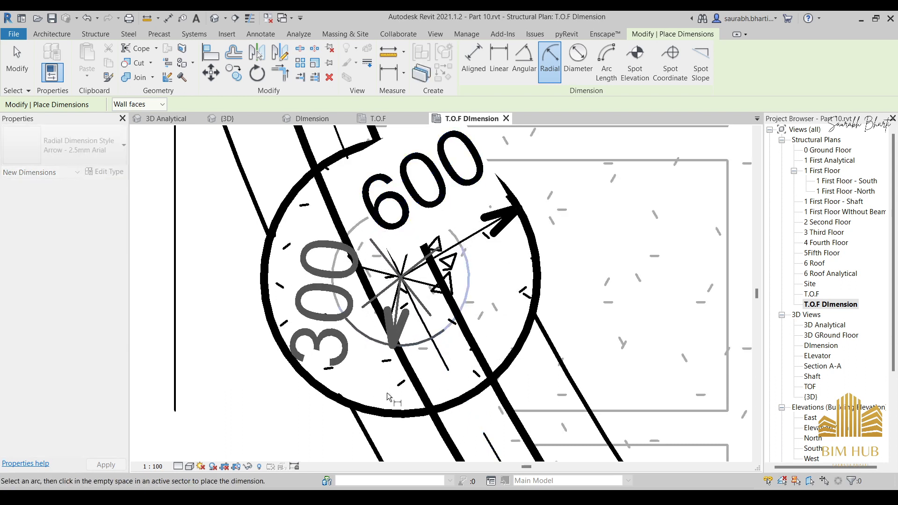
pyautogui.click(358, 386)
# Step: Place a diameter dimension on the outer edge of the next round footing down the curved wall
pyautogui.scroll(-4, 374, 262)
pyautogui.moveTo(542, 347)
pyautogui.mouseDown(button='middle')
pyautogui.moveTo(394, 211)
pyautogui.moveTo(310, 176)
pyautogui.mouseUp(button='middle')
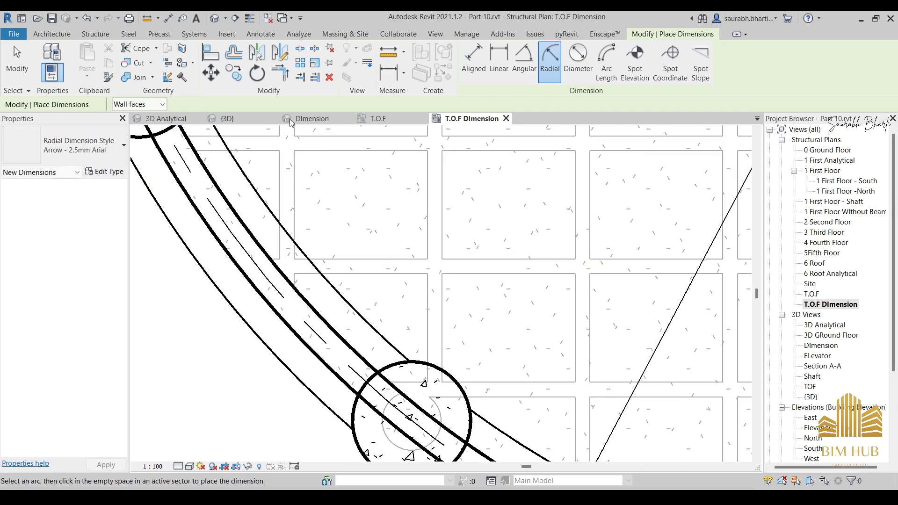
pyautogui.click(578, 61)
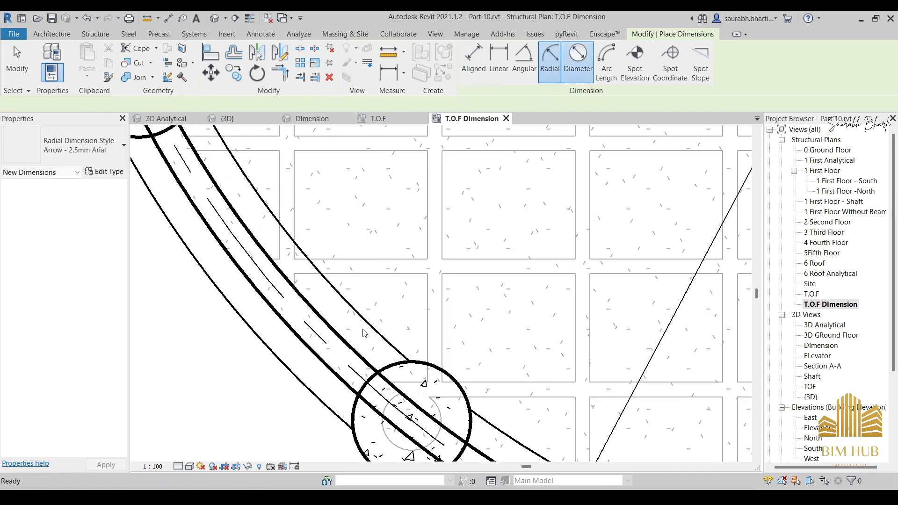
pyautogui.moveTo(460, 382); pyautogui.dragTo(471, 240, button='middle')
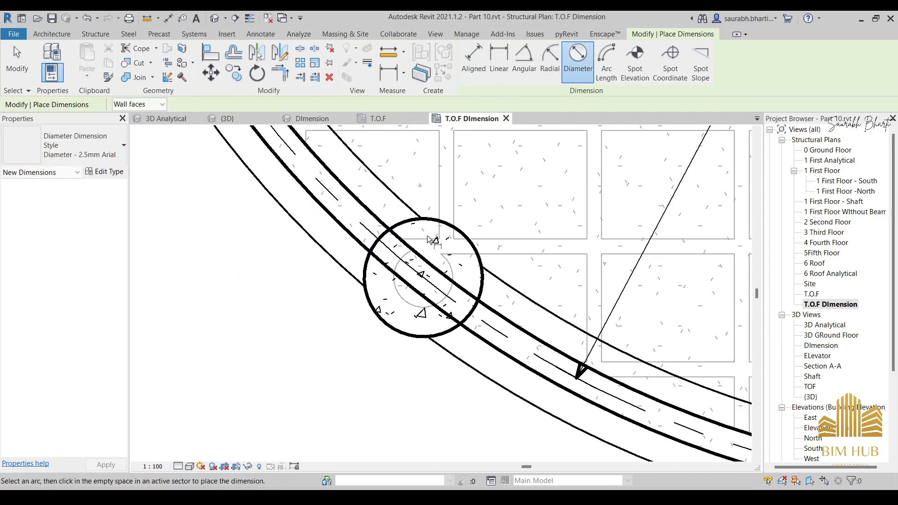
pyautogui.click(470, 244)
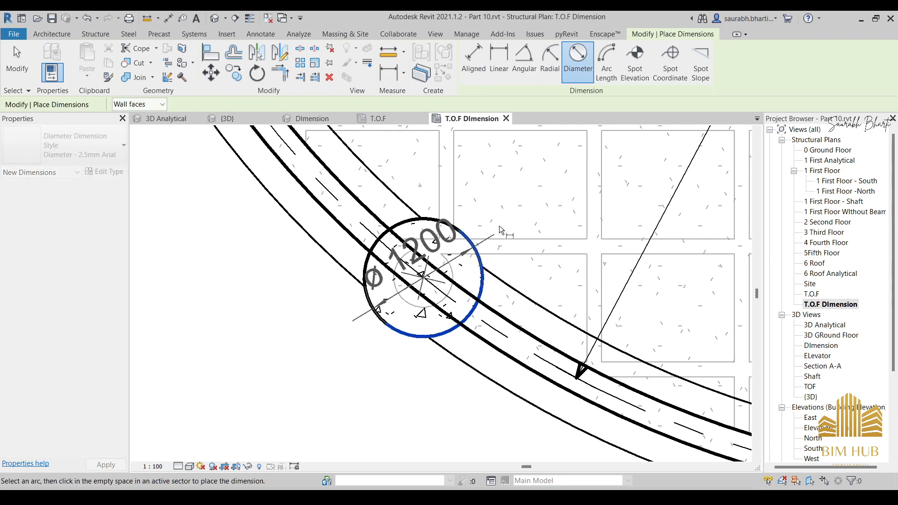
pyautogui.click(512, 240)
# Step: Place a diameter dimension on the round column inside the third footing along the curve and end the dimension command
pyautogui.moveTo(438, 298); pyautogui.dragTo(248, 212, button='middle')
pyautogui.moveTo(642, 408); pyautogui.dragTo(509, 320, button='middle')
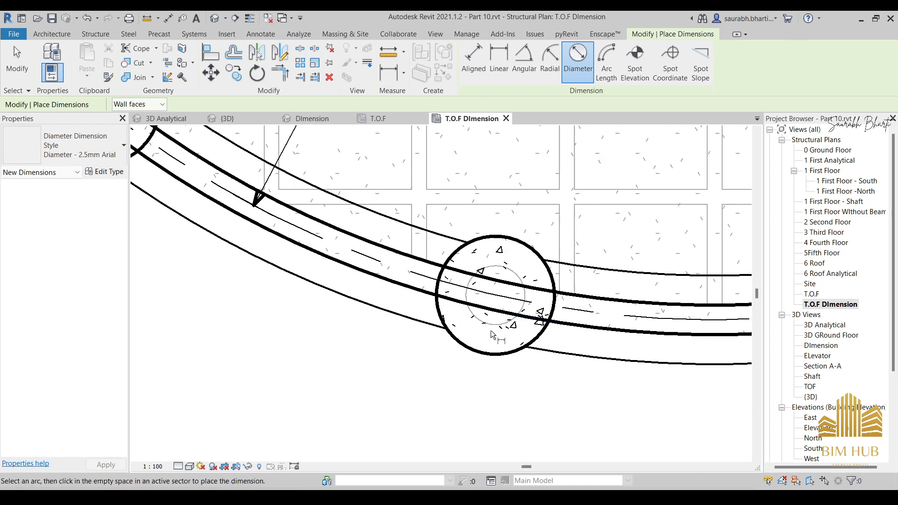
pyautogui.click(492, 330)
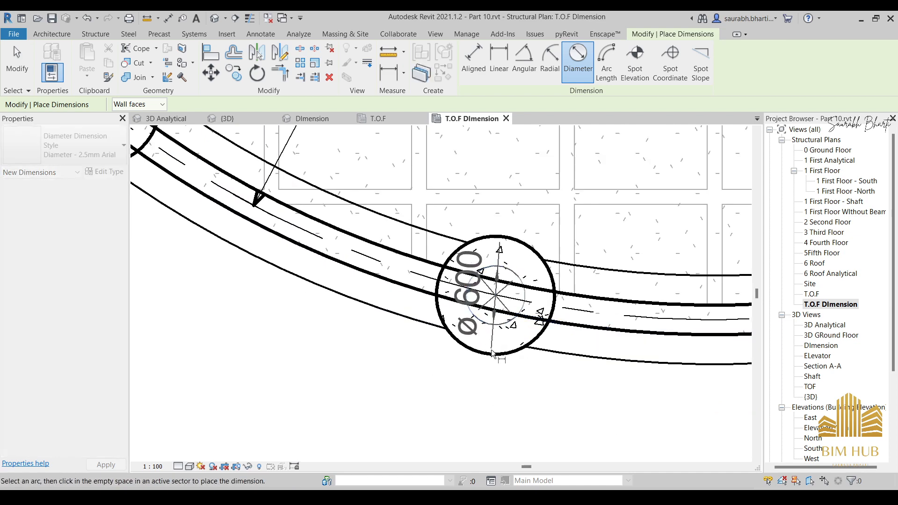
pyautogui.click(515, 279)
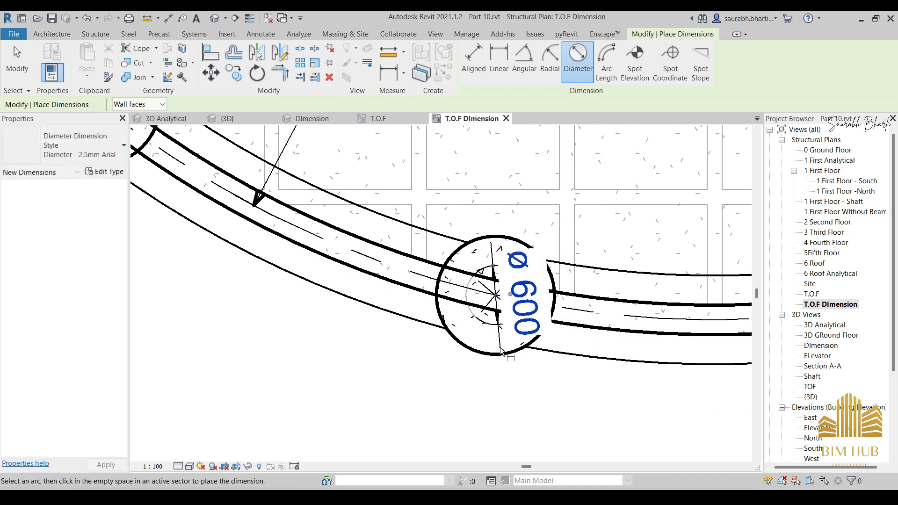
pyautogui.scroll(-5, 514, 276)
pyautogui.scroll(-2, 487, 327)
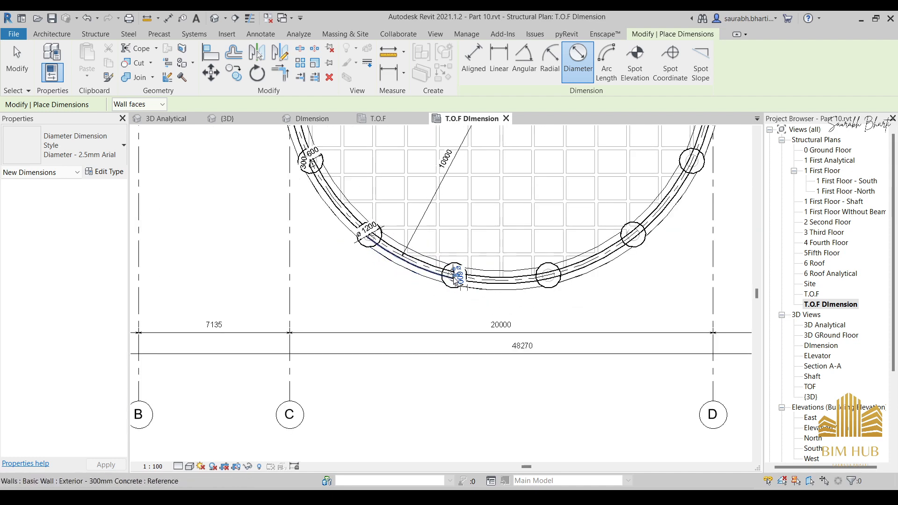
pyautogui.moveTo(487, 330); pyautogui.dragTo(422, 351, button='middle')
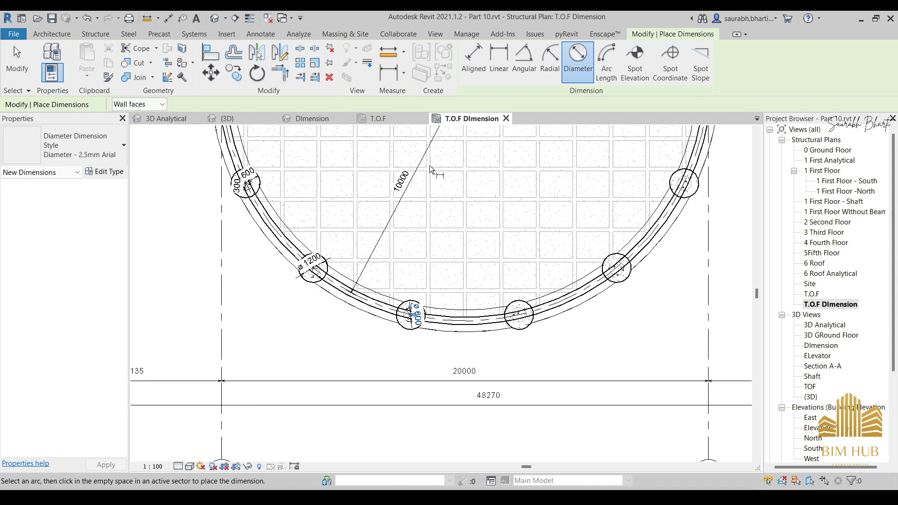
pyautogui.press('Escape')
pyautogui.press('Escape')
# Step: Set the T.O.F Dimension plan's view scale to 1:50 while viewing the dimension text between grids A and C
pyautogui.scroll(-3, 441, 427)
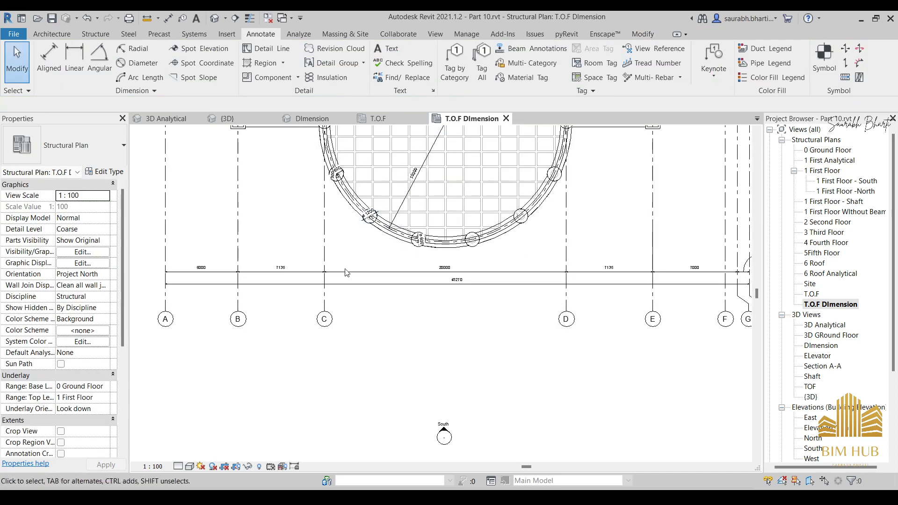
pyautogui.scroll(3, 441, 427)
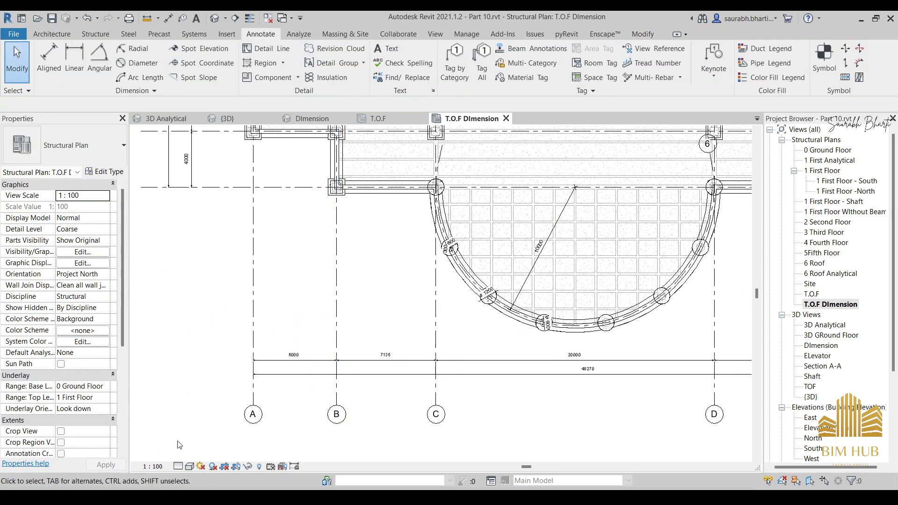
pyautogui.scroll(3, 291, 357)
pyautogui.scroll(-5, 281, 346)
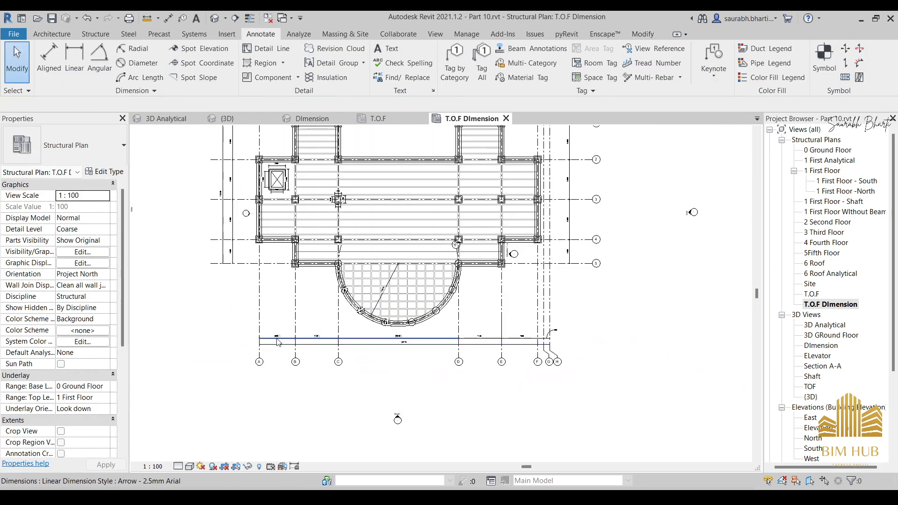
pyautogui.scroll(5, 278, 341)
pyautogui.scroll(-3, 274, 333)
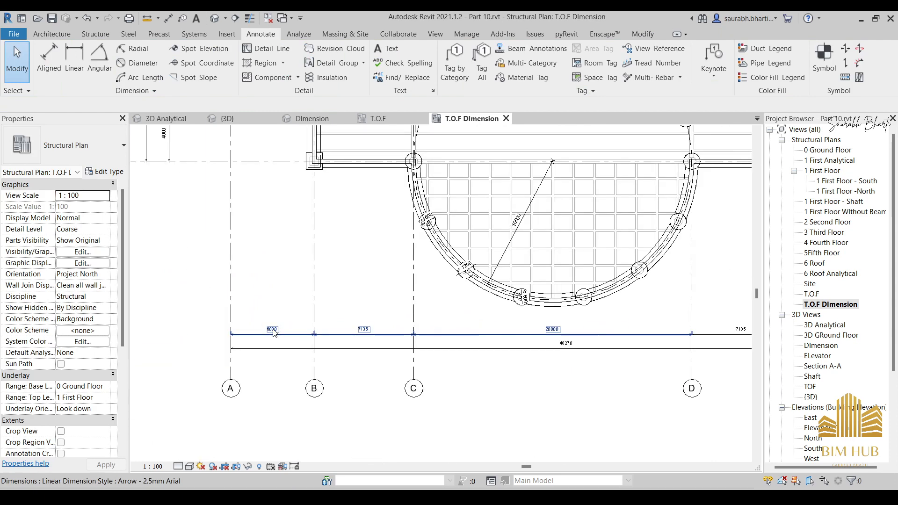
pyautogui.scroll(5, 275, 333)
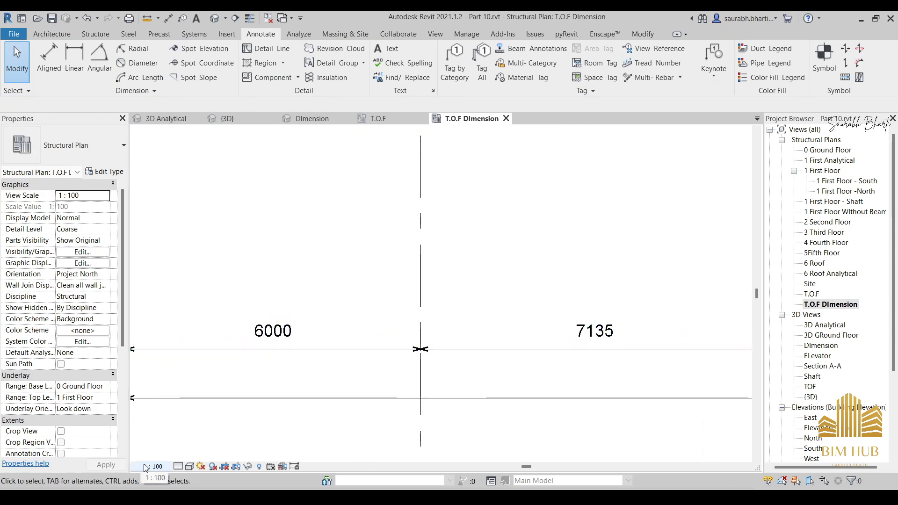
pyautogui.scroll(1, 210, 438)
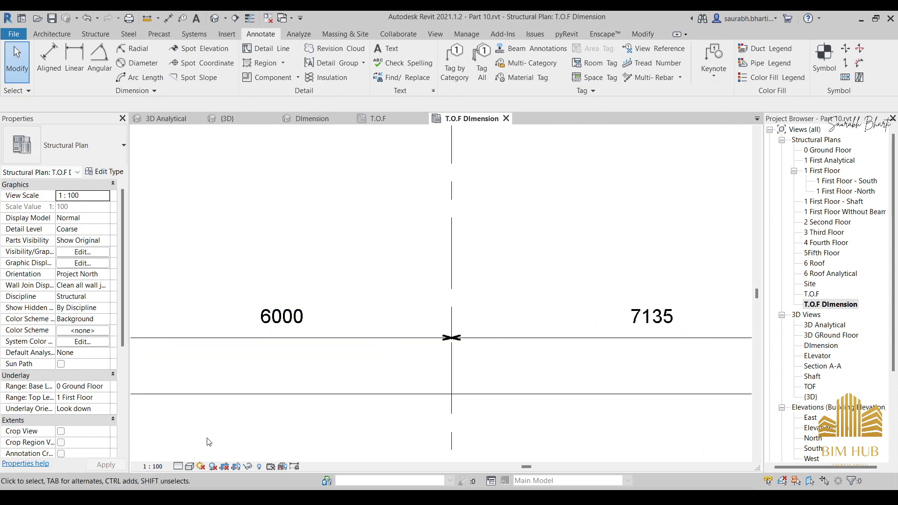
pyautogui.click(149, 467)
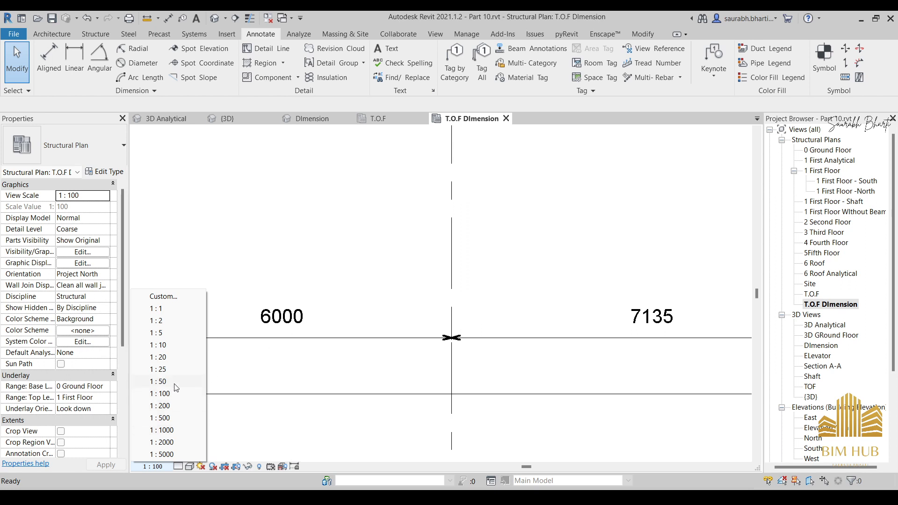
pyautogui.click(159, 382)
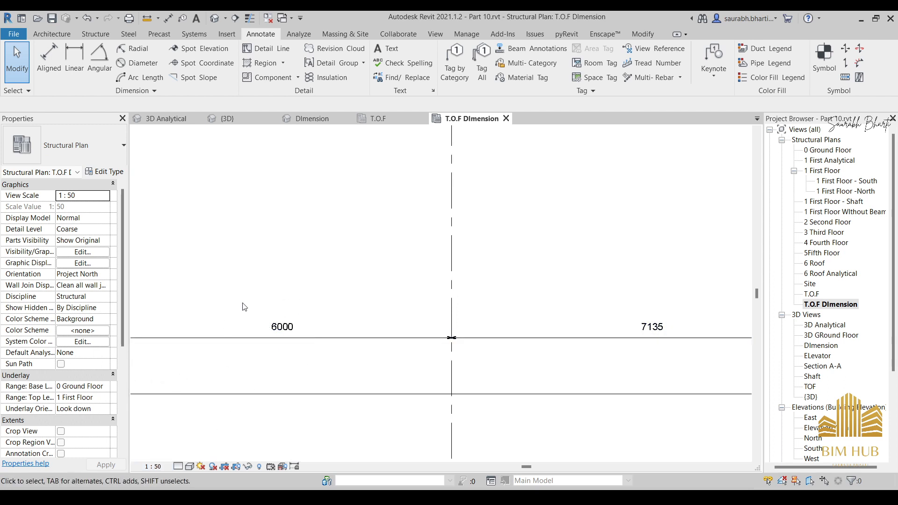
# Step: Set the T.O.F Dimension plan's view scale to 1:200 and check the annotation size around the curved wall
pyautogui.click(154, 467)
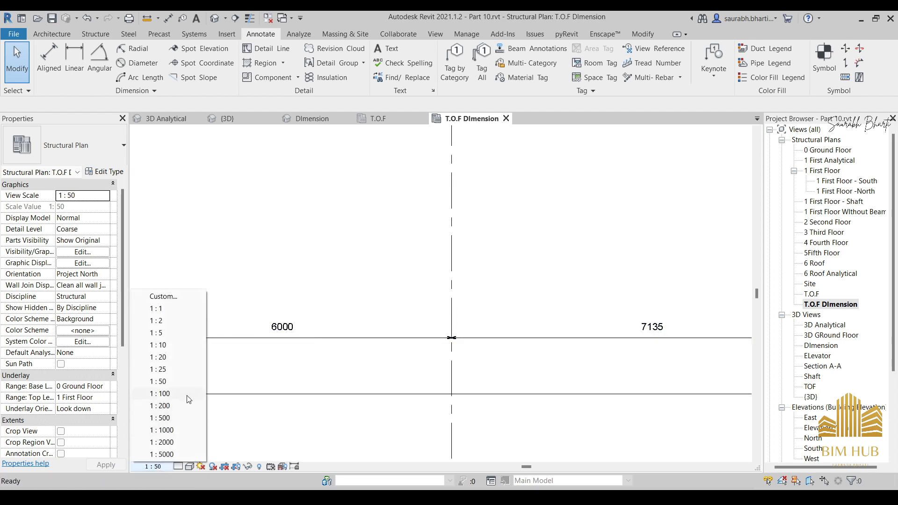
pyautogui.click(189, 409)
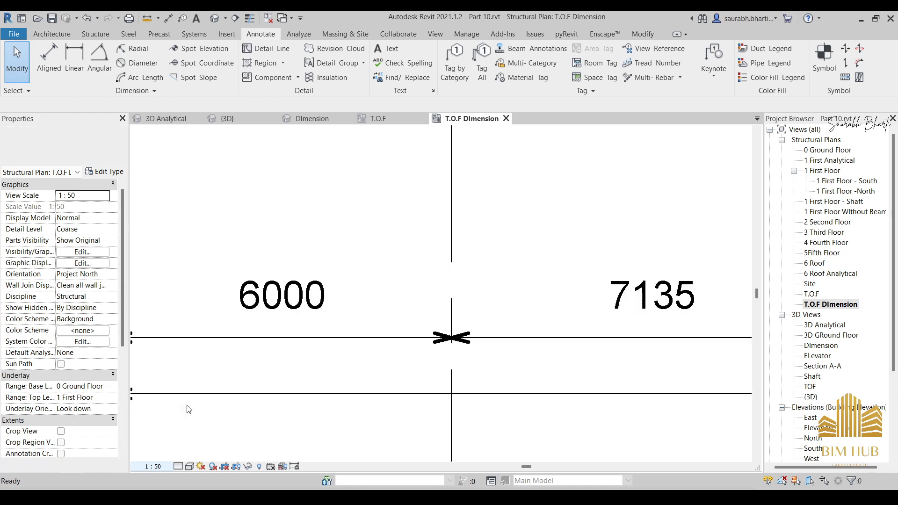
pyautogui.scroll(-6, 284, 345)
pyautogui.scroll(3, 294, 356)
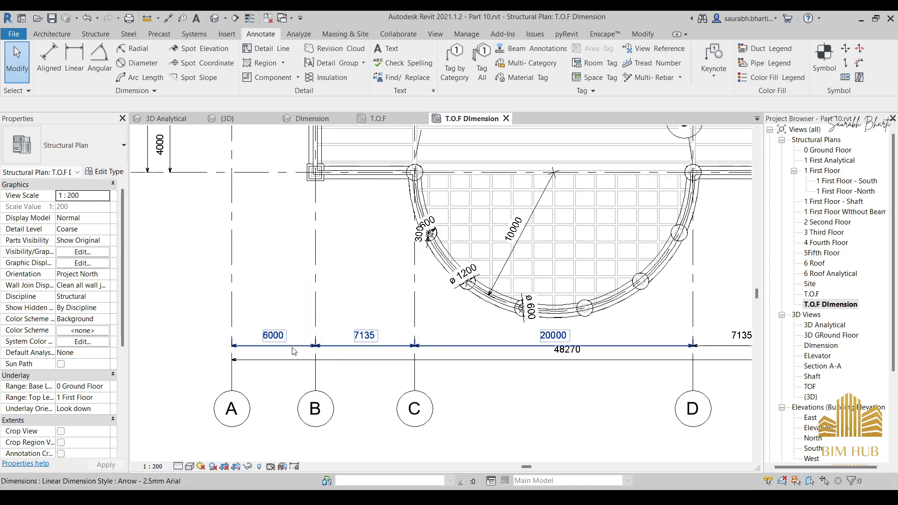
pyautogui.moveTo(262, 424); pyautogui.dragTo(278, 385, button='middle')
pyautogui.scroll(-3, 277, 385)
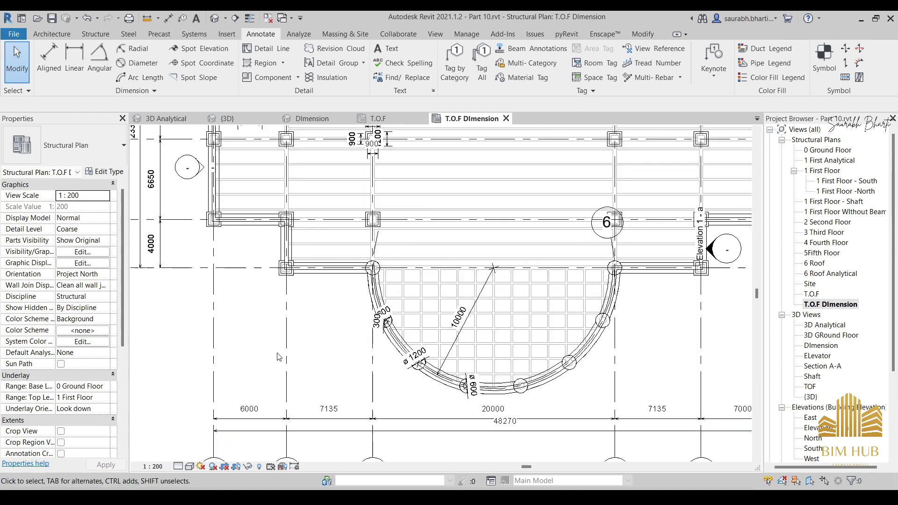
# Step: Examine the dimension annotations and grid spacing across the whole T.O.F Dimension plan at the 1:200 scale
pyautogui.scroll(3, 271, 391)
pyautogui.scroll(-2, 260, 396)
pyautogui.scroll(-3, 259, 397)
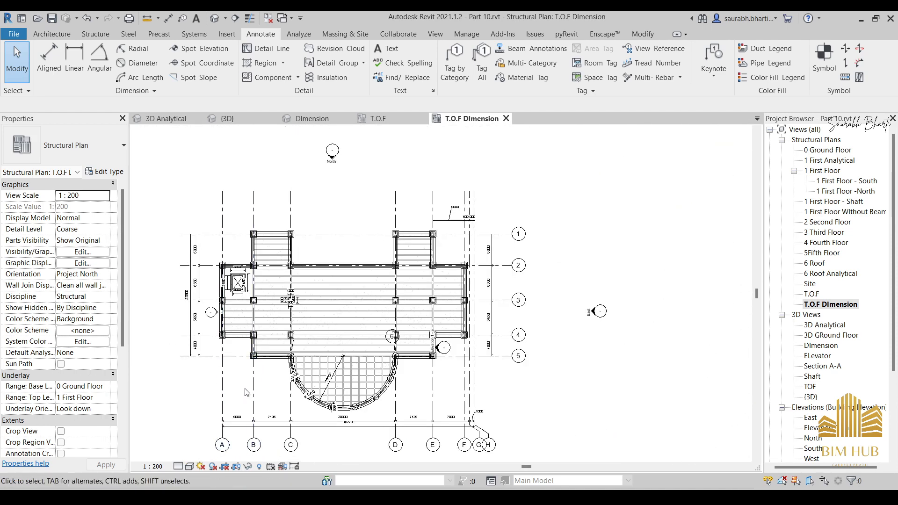
pyautogui.scroll(3, 246, 393)
pyautogui.scroll(-1, 247, 415)
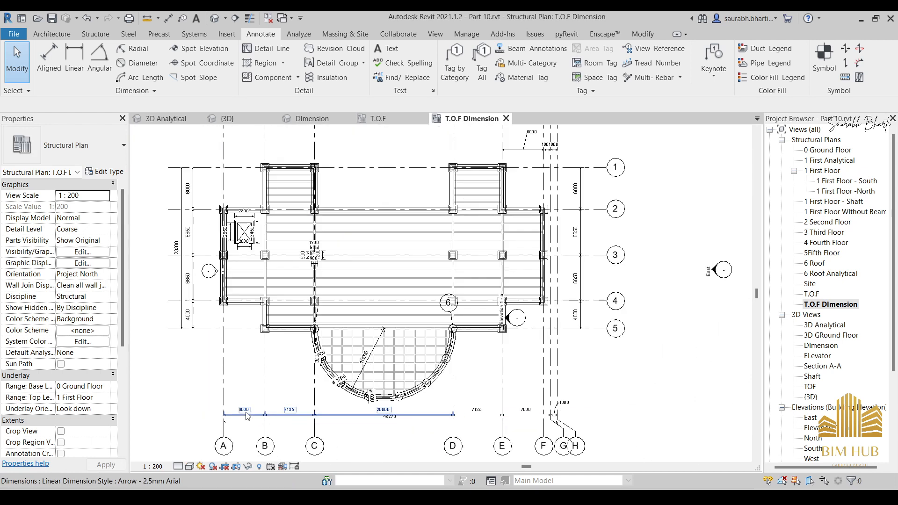
pyautogui.scroll(-1, 247, 415)
pyautogui.moveTo(247, 416); pyautogui.dragTo(383, 363, button='middle')
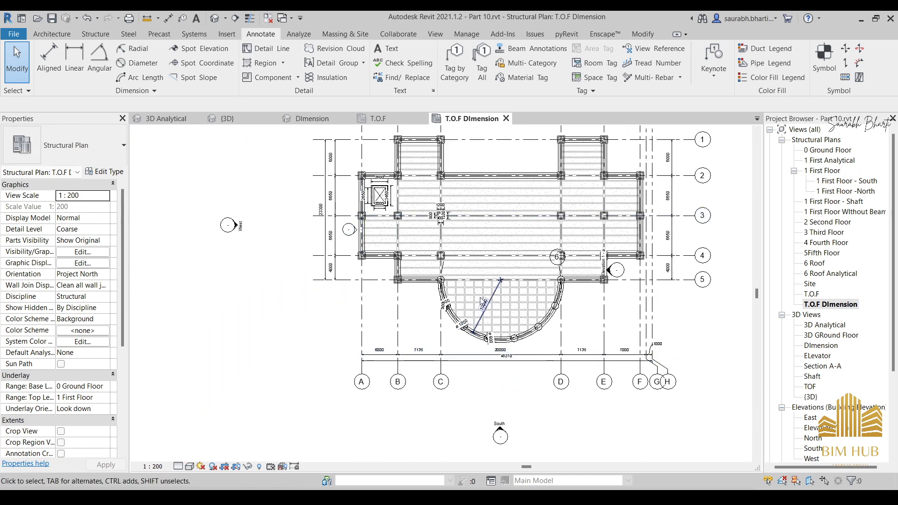
pyautogui.scroll(1, 588, 212)
pyautogui.moveTo(589, 212); pyautogui.dragTo(494, 278, button='middle')
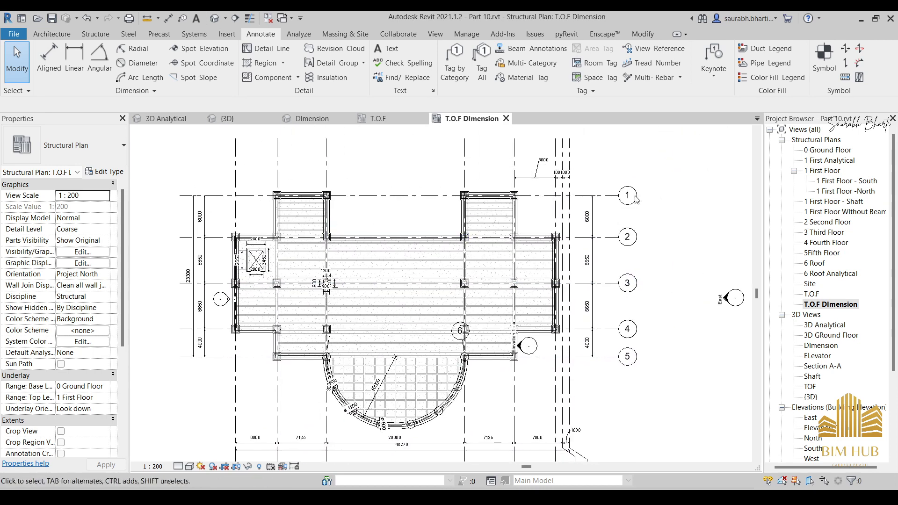
pyautogui.scroll(1, 554, 206)
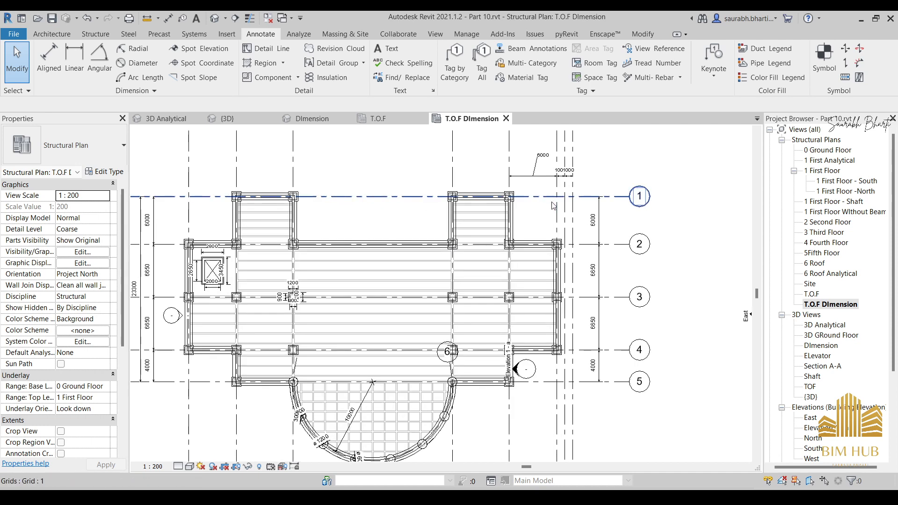
pyautogui.scroll(-2, 456, 296)
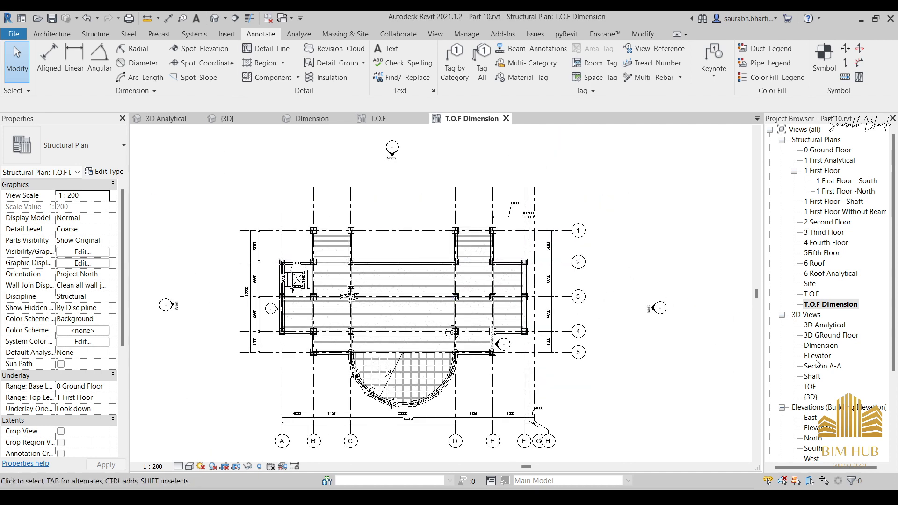
# Step: Open the South building elevation and duplicate it as an independent view without detailing
pyautogui.scroll(-1, 816, 365)
pyautogui.scroll(-1, 819, 323)
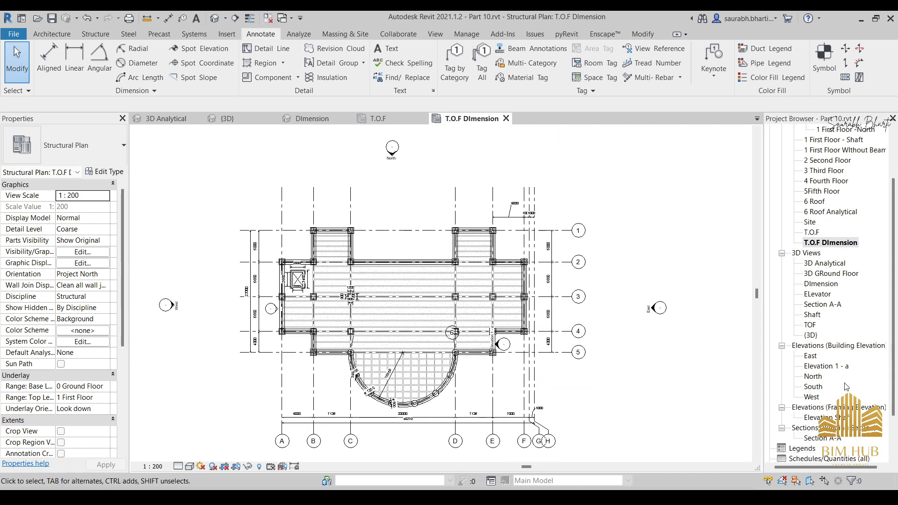
pyautogui.doubleClick(814, 376)
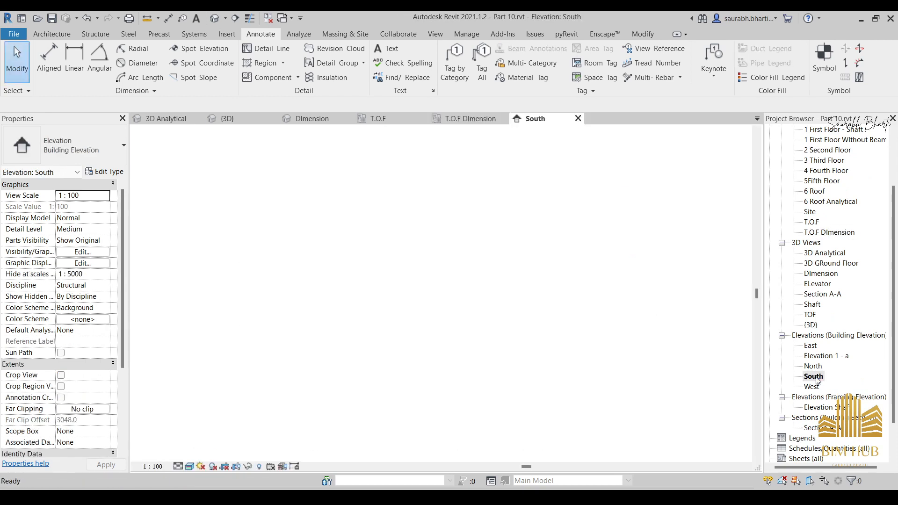
pyautogui.rightClick(816, 380)
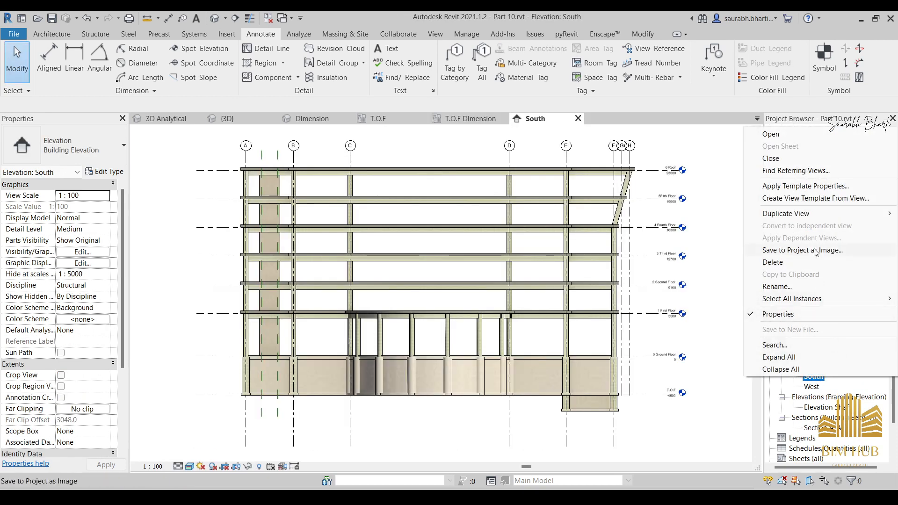
pyautogui.moveTo(816, 214)
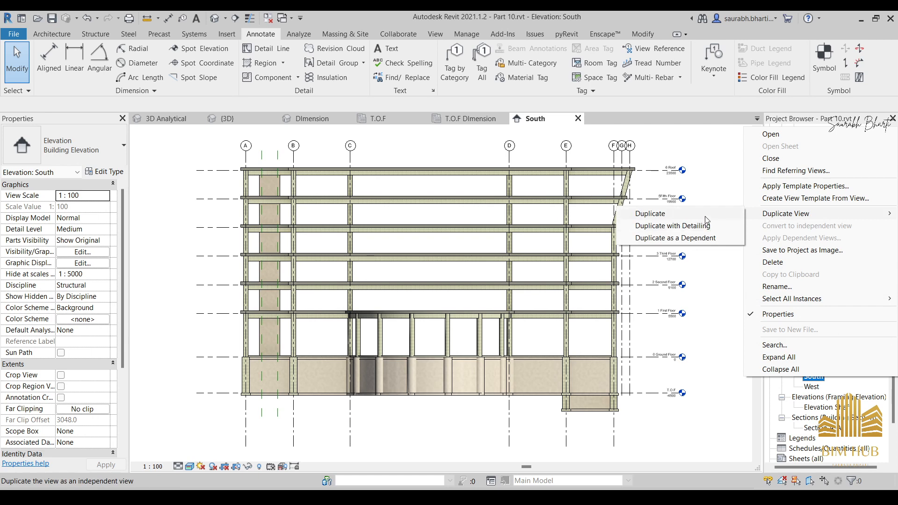
pyautogui.click(706, 216)
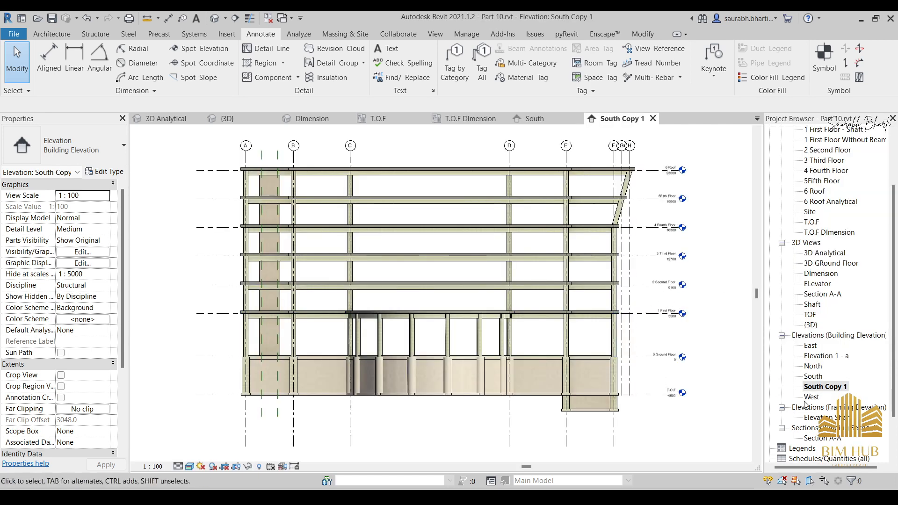
# Step: Rename the duplicated South elevation view to South Till FF
pyautogui.click(826, 387)
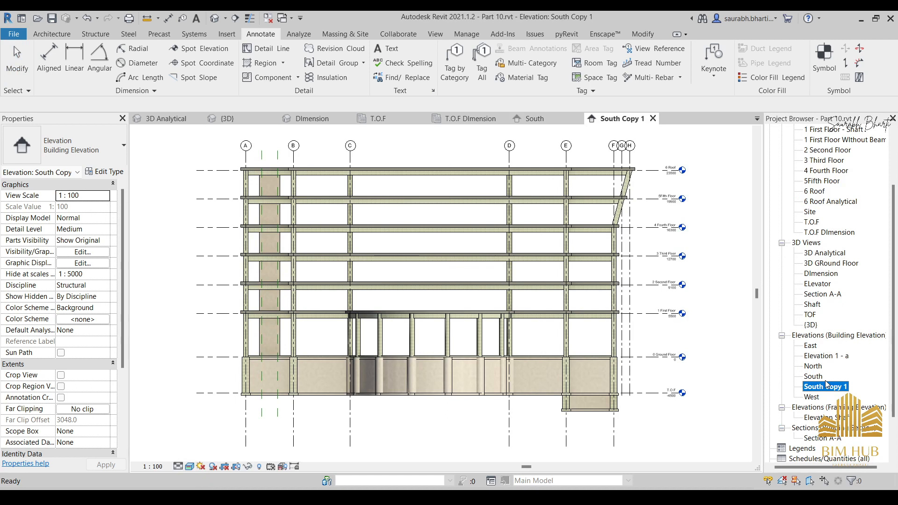
pyautogui.click(828, 387)
pyautogui.click(832, 386)
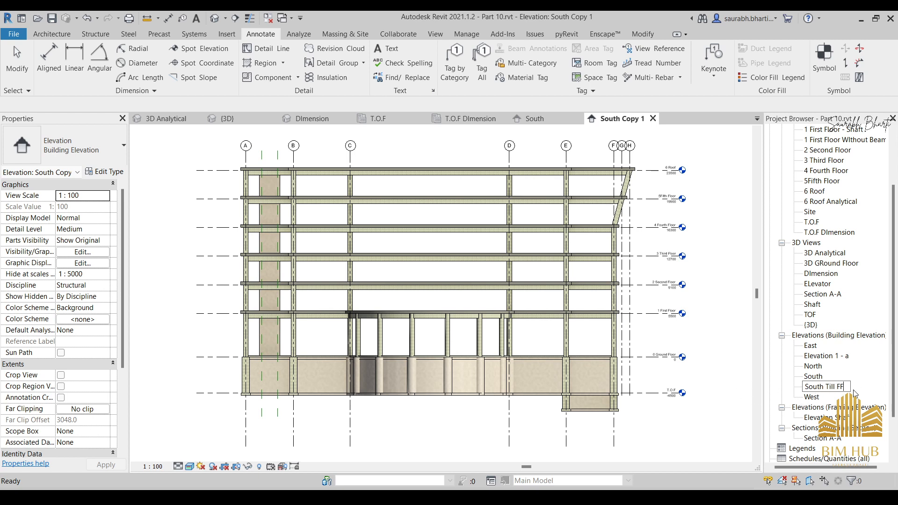
pyautogui.click(714, 375)
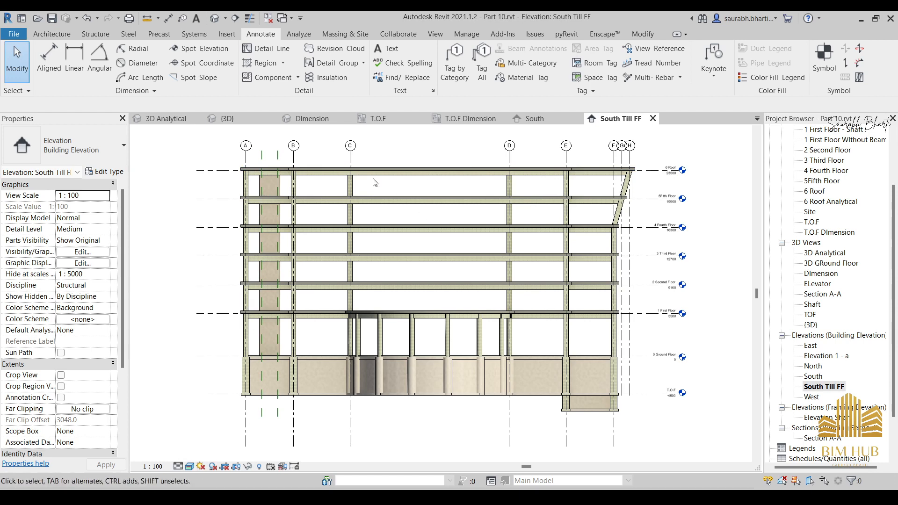
# Step: Turn on Crop View and Crop Region Visible for the South Till FF elevation
pyautogui.click(61, 375)
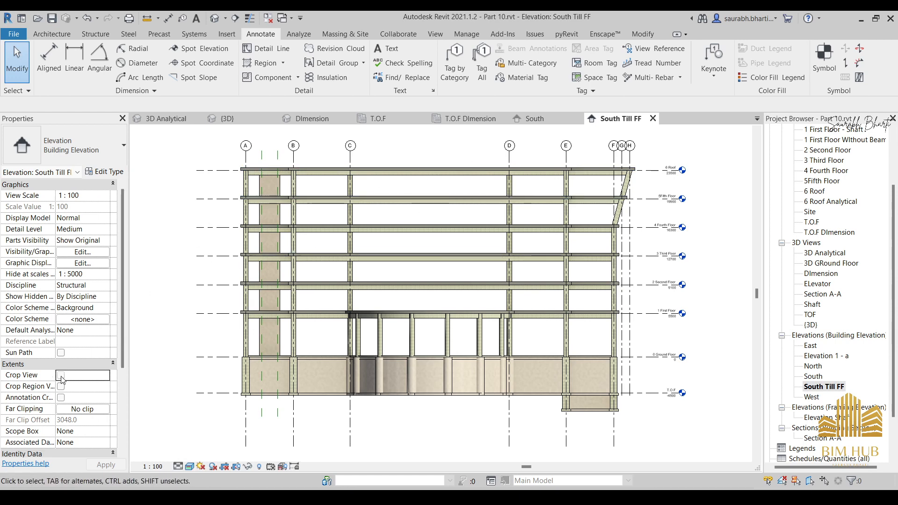
pyautogui.click(61, 386)
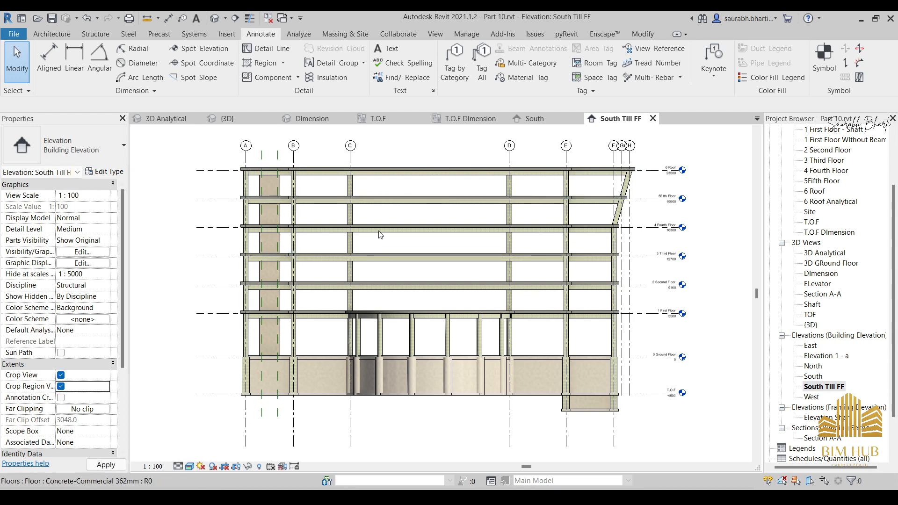
pyautogui.scroll(-2, 380, 235)
# Step: Lower the upper edge of the elevation's crop region to between the second and third floors
pyautogui.click(426, 161)
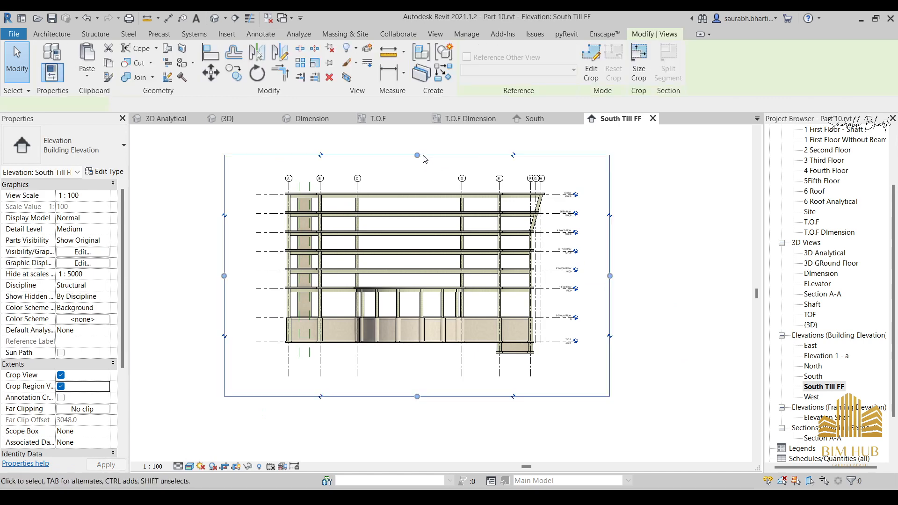
pyautogui.scroll(2, 425, 158)
pyautogui.scroll(-2, 404, 151)
pyautogui.moveTo(398, 169); pyautogui.dragTo(471, 169, button='middle')
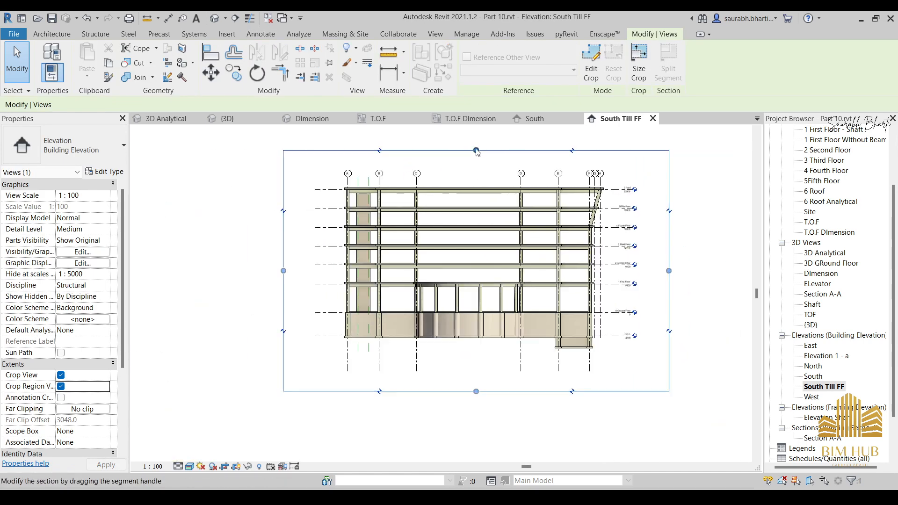
pyautogui.click(477, 152)
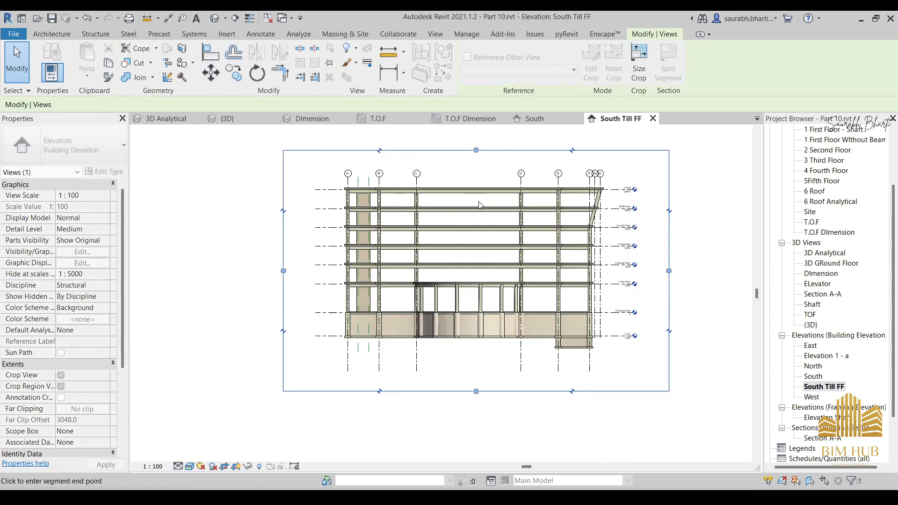
pyautogui.click(482, 284)
pyautogui.moveTo(483, 264)
pyautogui.mouseDown()
pyautogui.moveTo(483, 249)
pyautogui.moveTo(481, 258)
pyautogui.mouseUp()
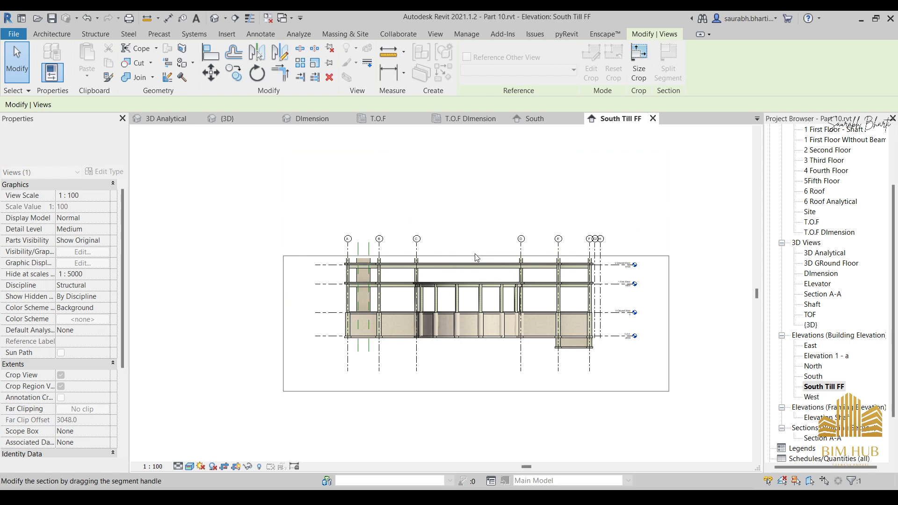
# Step: Fine-tune the crop region's upper edge to sit just above the second floor slab and deselect the crop region
pyautogui.scroll(8, 476, 255)
pyautogui.click(437, 273)
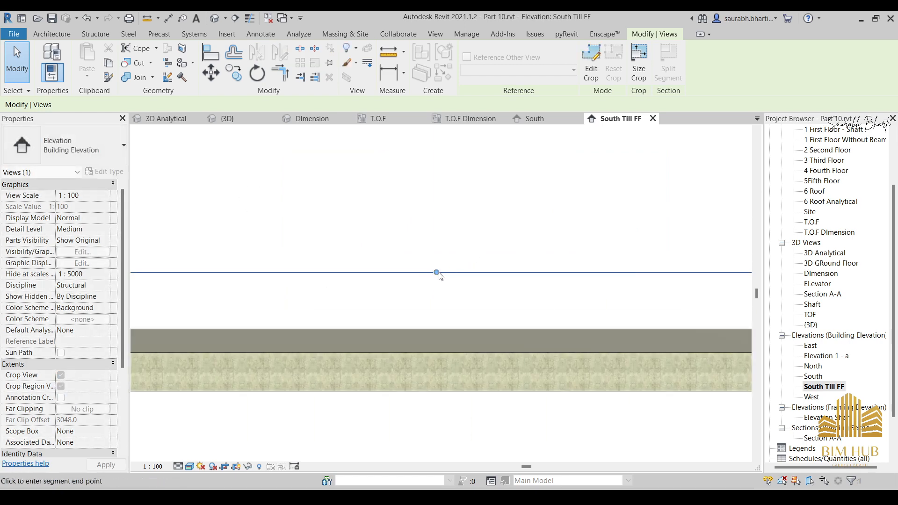
pyautogui.click(441, 322)
pyautogui.scroll(-2, 426, 302)
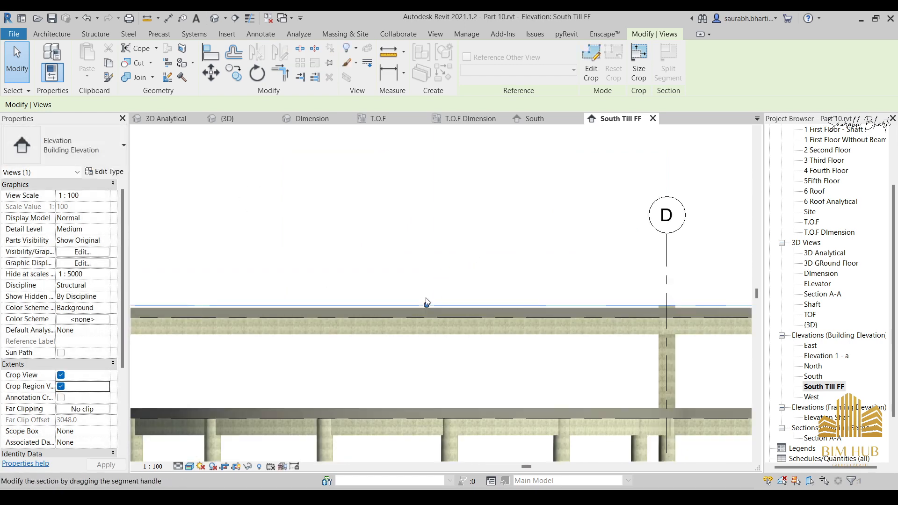
pyautogui.scroll(-8, 426, 302)
pyautogui.scroll(3, 395, 313)
pyautogui.click(395, 305)
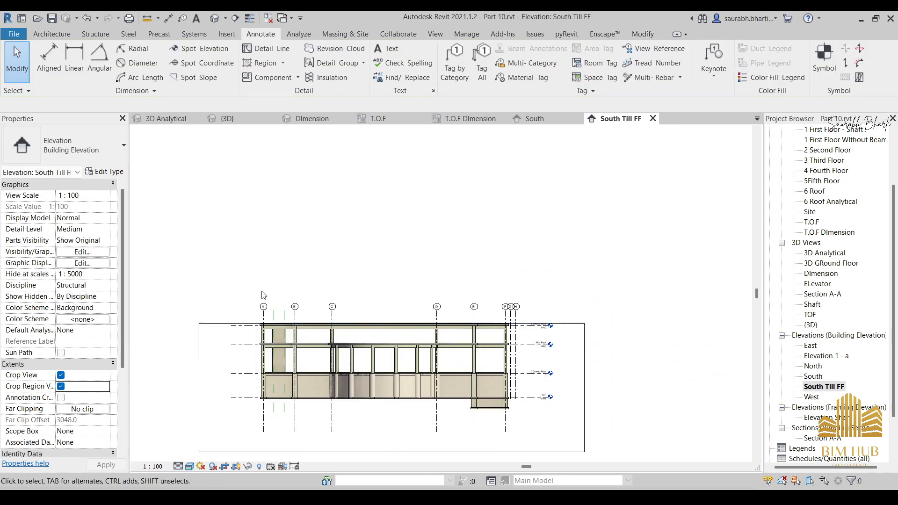
# Step: Change the South Till FF elevation's visual style to Hidden Line
pyautogui.moveTo(263, 294); pyautogui.dragTo(324, 180, button='middle')
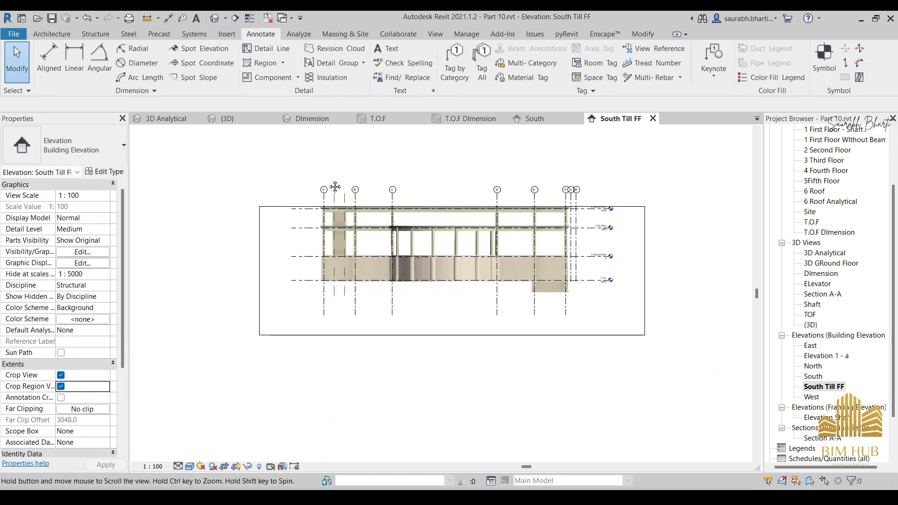
pyautogui.click(189, 467)
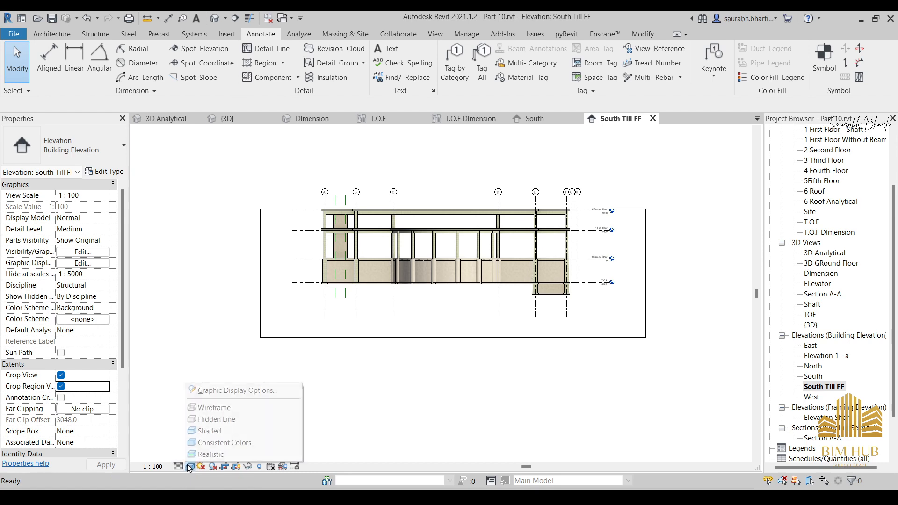
pyautogui.click(216, 419)
pyautogui.scroll(1, 315, 289)
pyautogui.moveTo(356, 220); pyautogui.dragTo(314, 289, button='middle')
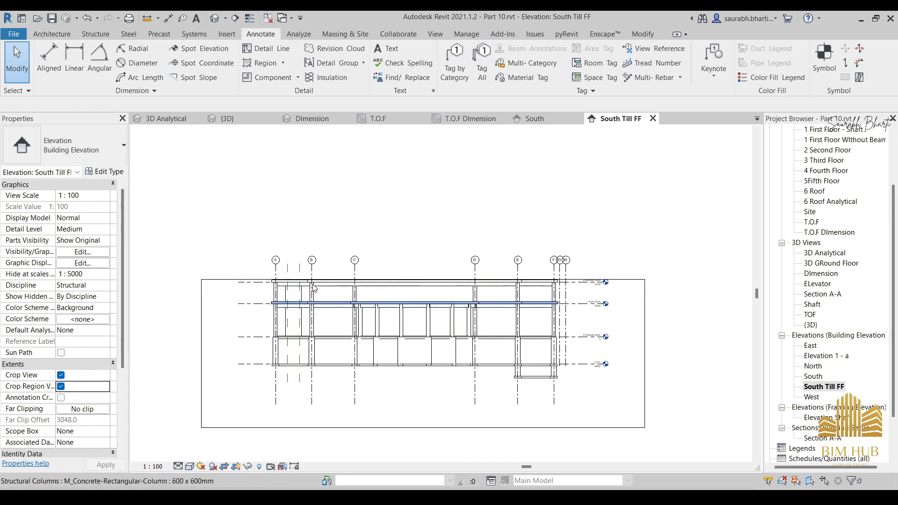
# Step: Set the South Till FF elevation's detail level to Fine and check the beams and columns around grids B and C
pyautogui.scroll(2, 410, 287)
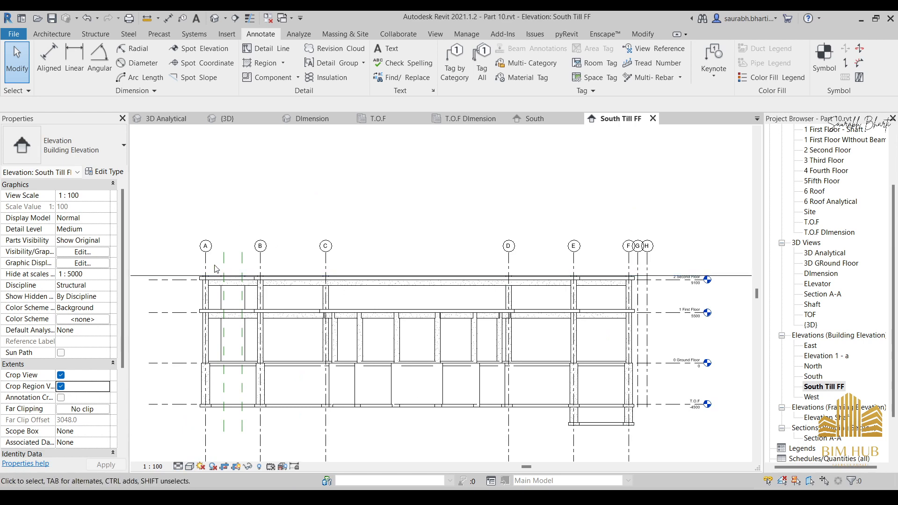
pyautogui.scroll(2, 215, 268)
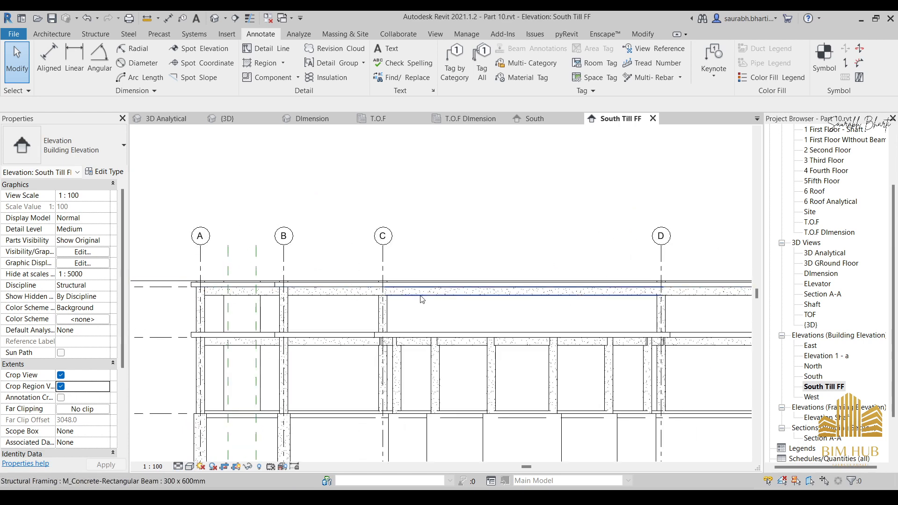
pyautogui.scroll(-1, 374, 322)
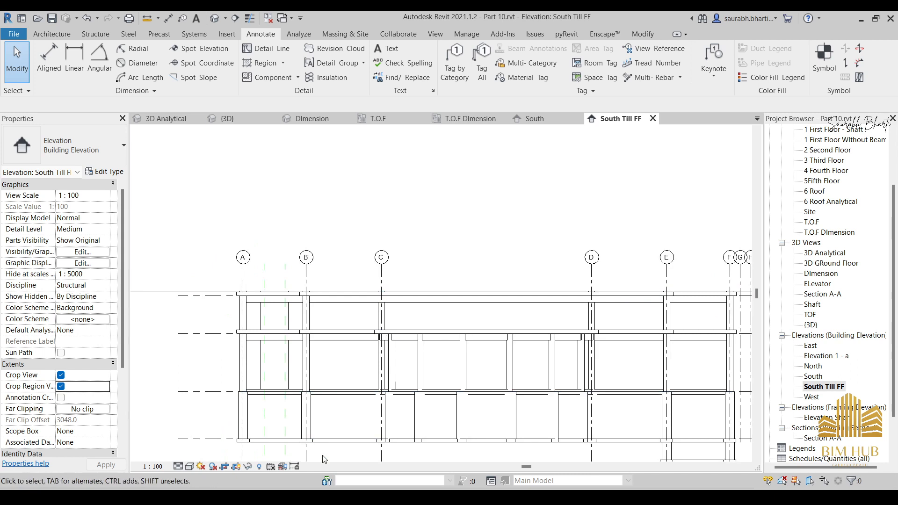
pyautogui.click(179, 467)
pyautogui.click(195, 456)
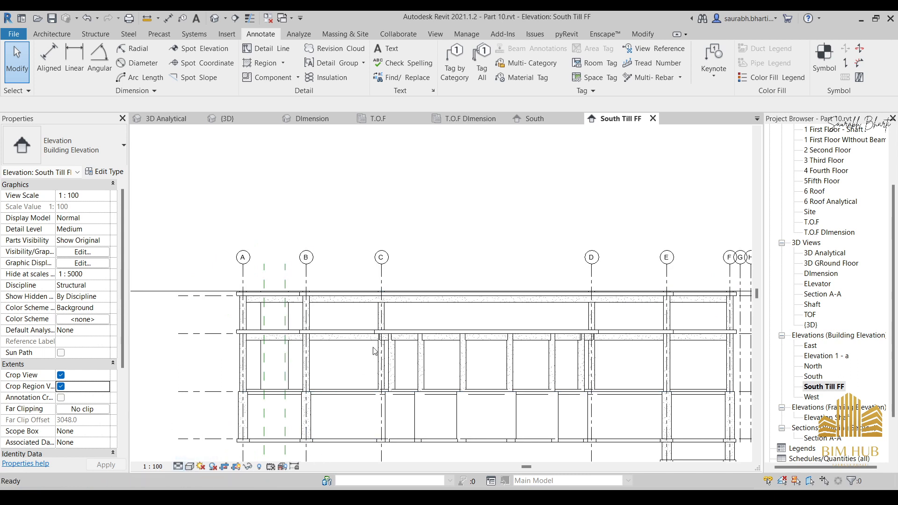
pyautogui.scroll(4, 380, 327)
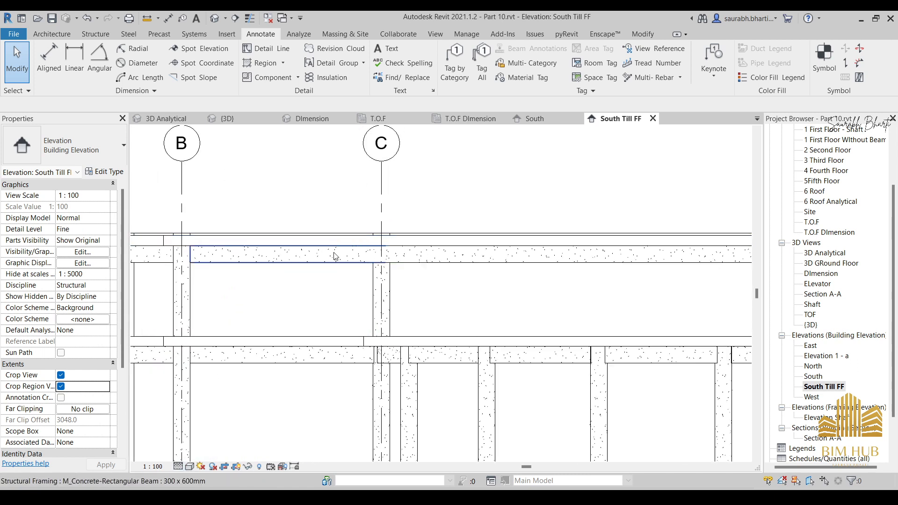
pyautogui.moveTo(334, 256); pyautogui.dragTo(335, 289, button='middle')
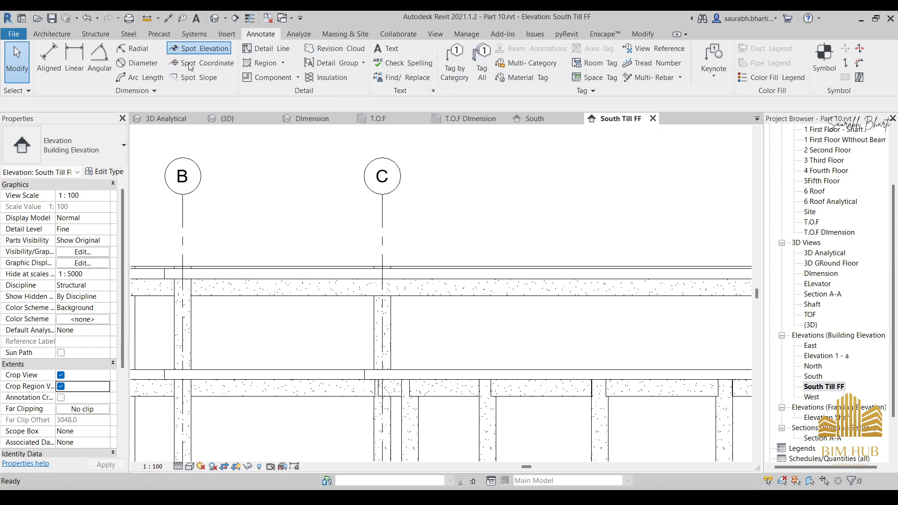
# Step: Place a spot elevation with leader and shoulder on the second floor slab's top face, just past grid B toward grid C
pyautogui.click(198, 49)
pyautogui.moveTo(285, 202); pyautogui.dragTo(380, 238, button='middle')
pyautogui.scroll(5, 354, 263)
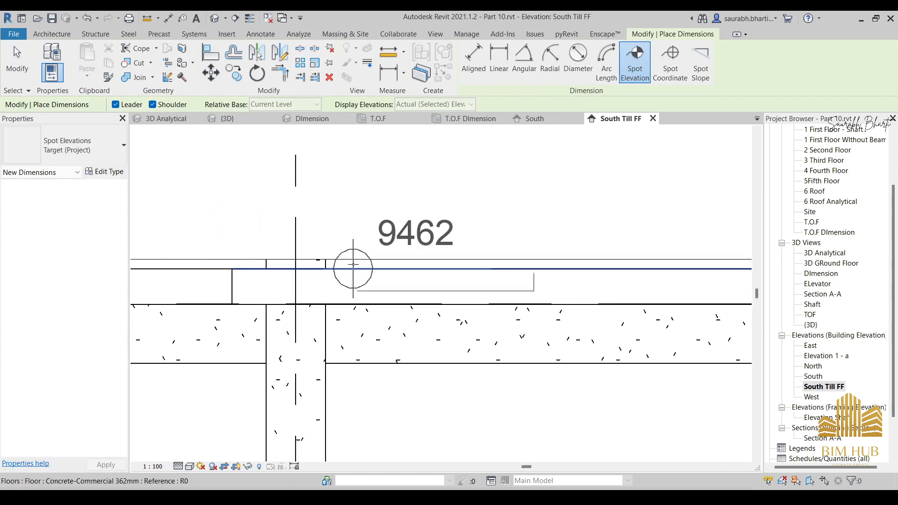
pyautogui.scroll(-3, 353, 268)
pyautogui.scroll(4, 369, 244)
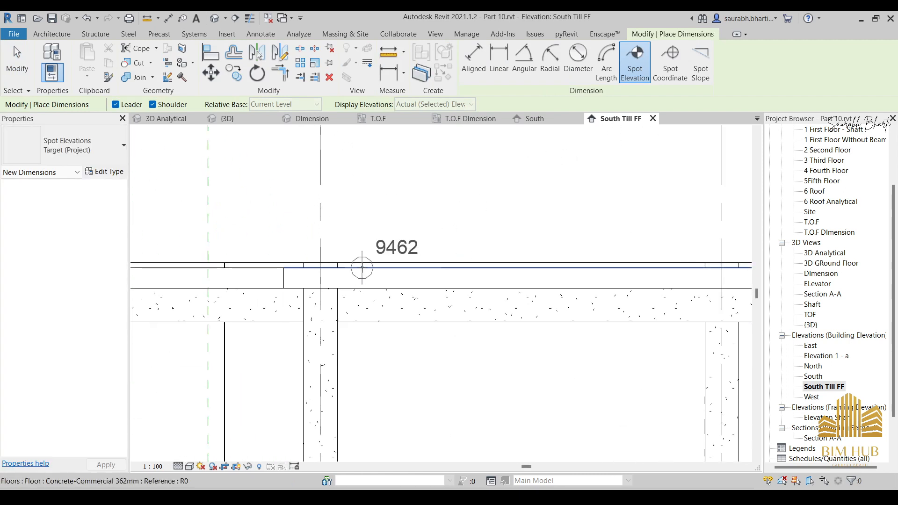
pyautogui.scroll(-1, 361, 267)
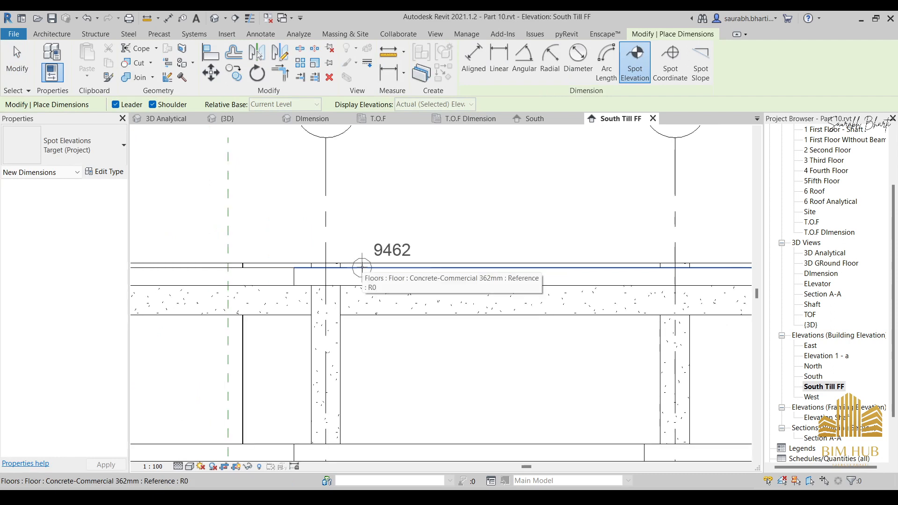
pyautogui.click(362, 267)
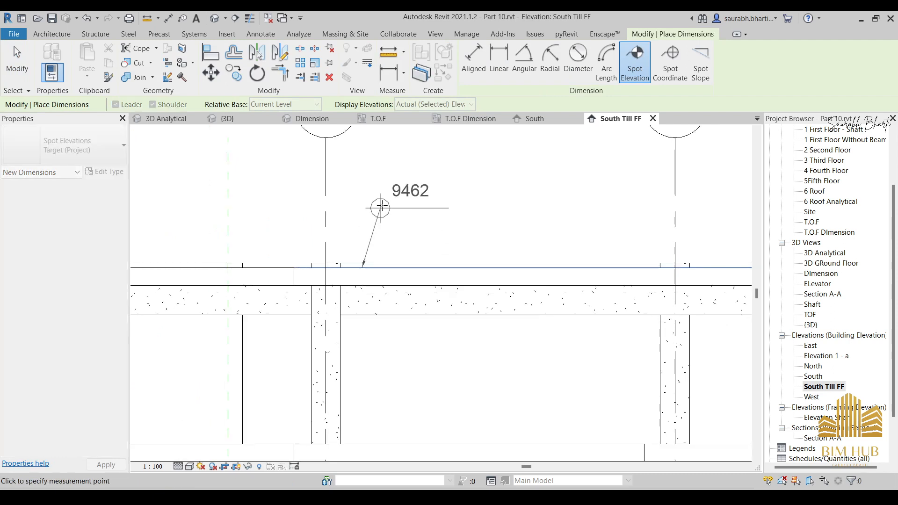
pyautogui.click(391, 196)
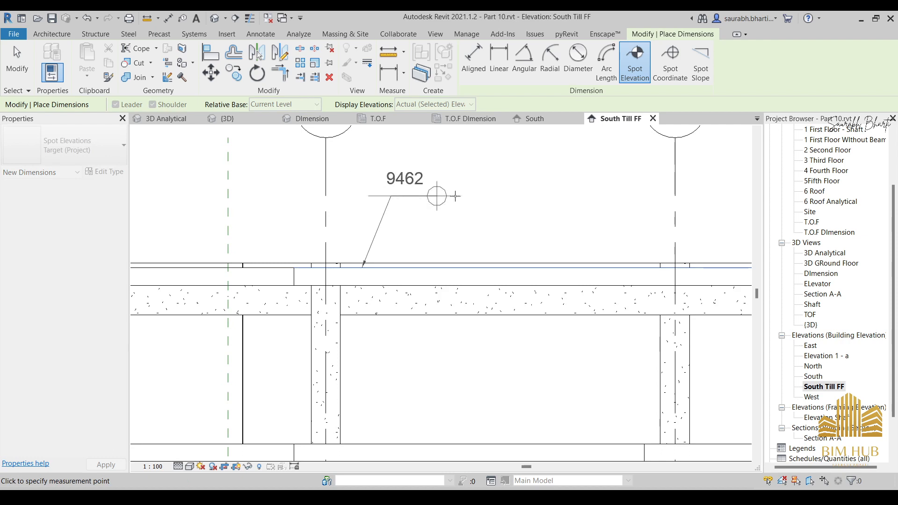
pyautogui.click(458, 196)
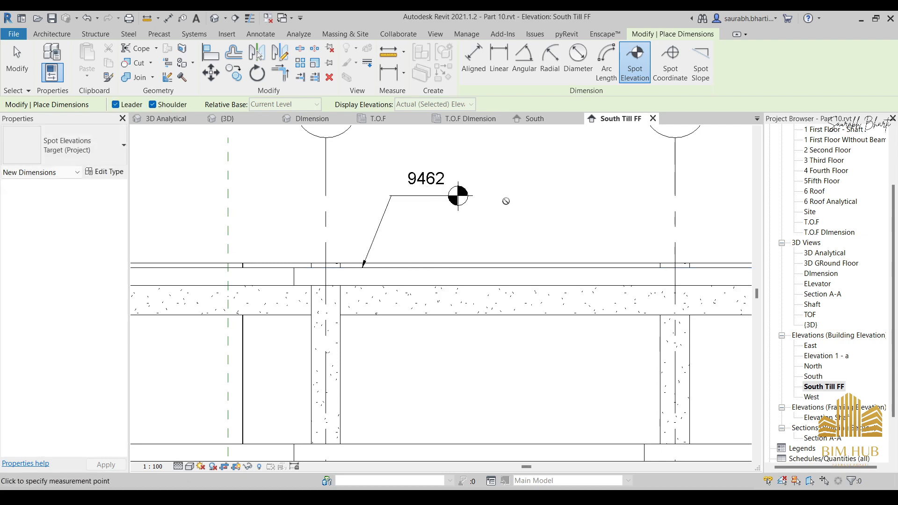
# Step: Place a spot elevation on the underside of the second floor slab, midway between grids B and C
pyautogui.scroll(-3, 502, 216)
pyautogui.scroll(5, 394, 265)
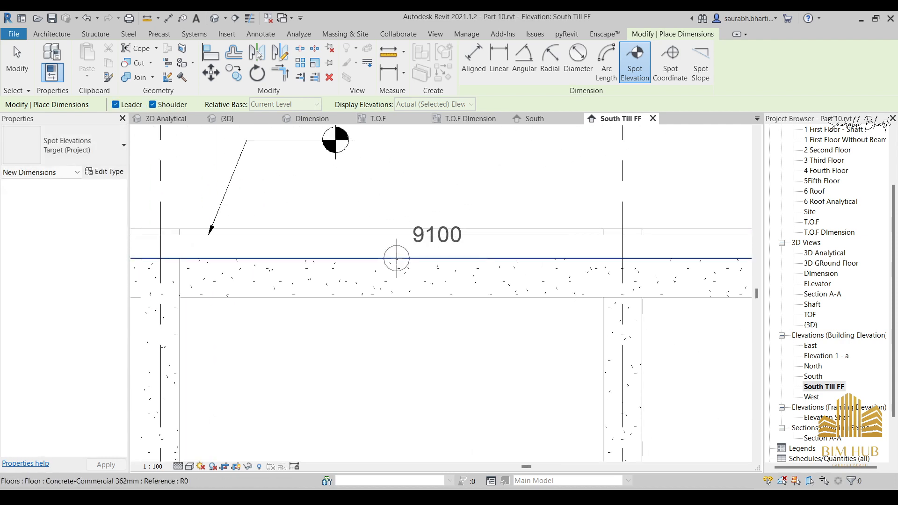
pyautogui.click(397, 258)
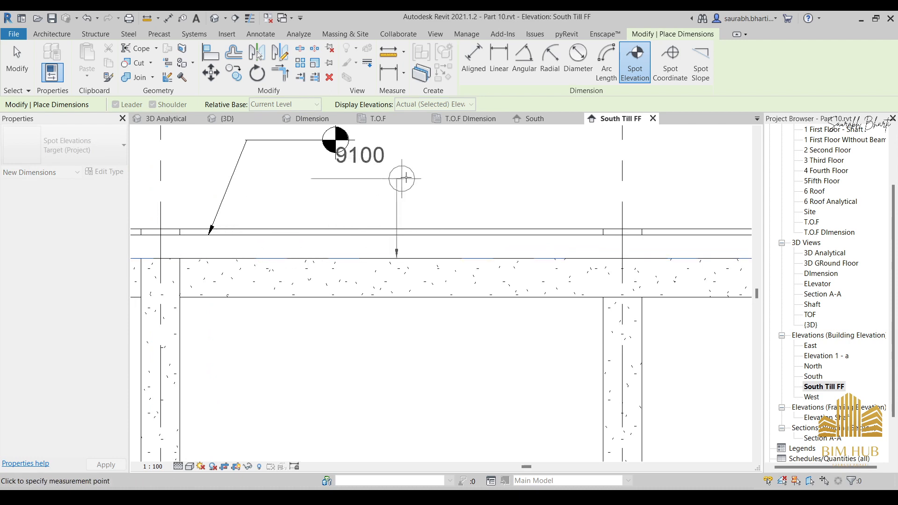
pyautogui.click(461, 179)
# Step: Add a spot elevation to the underside of the second floor beam near grid C, with its text above the slab
pyautogui.moveTo(507, 178); pyautogui.dragTo(499, 222, button='middle')
pyautogui.moveTo(371, 264); pyautogui.dragTo(326, 158, button='middle')
pyautogui.moveTo(426, 234); pyautogui.dragTo(428, 356, button='middle')
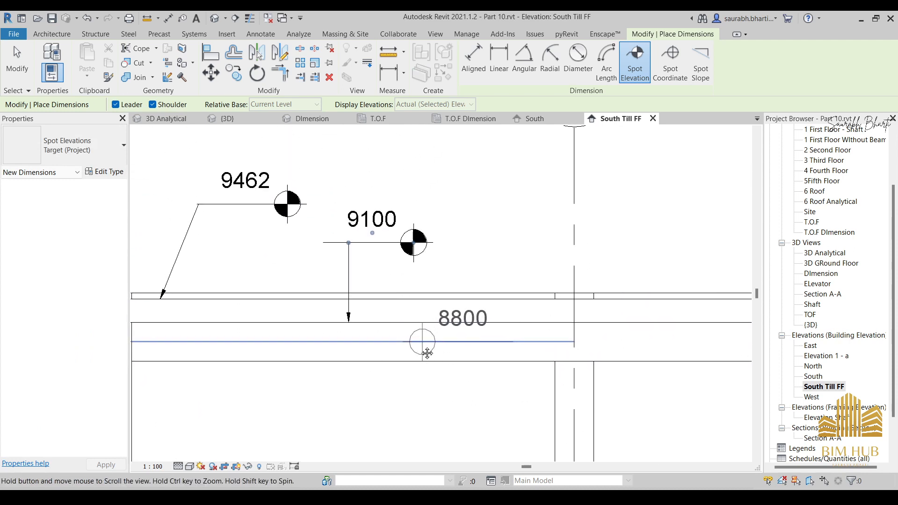
pyautogui.moveTo(306, 296); pyautogui.dragTo(408, 259, button='middle')
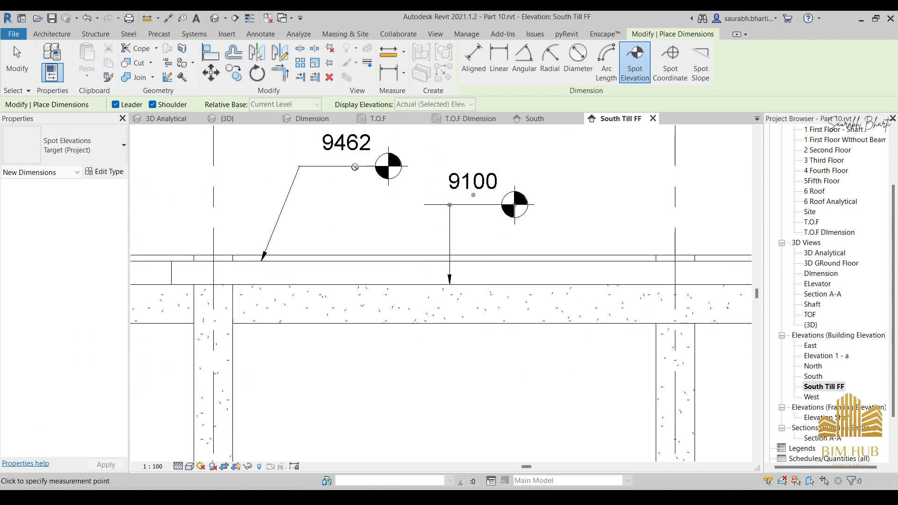
pyautogui.scroll(-6, 362, 219)
pyautogui.moveTo(445, 253); pyautogui.dragTo(402, 197, button='middle')
pyautogui.scroll(1, 381, 194)
pyautogui.click(384, 194)
pyautogui.moveTo(420, 155); pyautogui.dragTo(391, 236, button='middle')
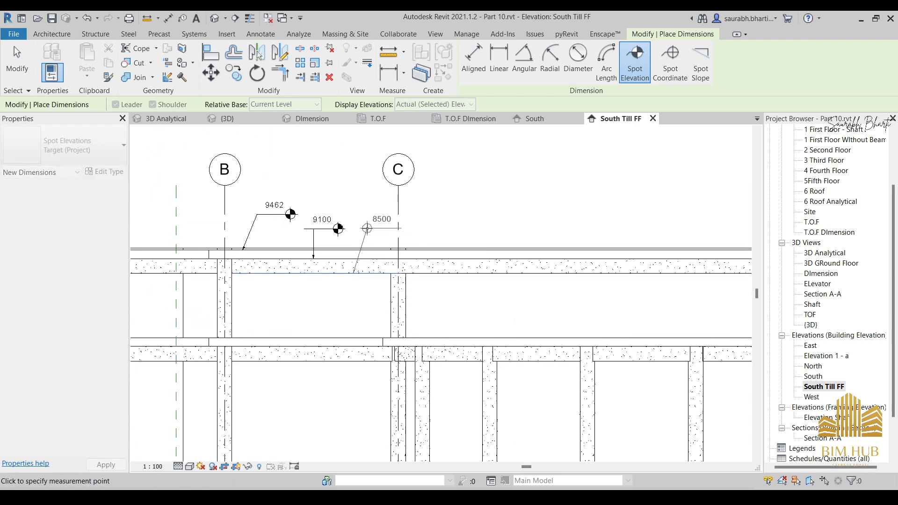
pyautogui.click(366, 228)
pyautogui.click(394, 228)
# Step: Place a spot elevation on the first floor slab's top face between grids C and D, with its text above the second floor
pyautogui.moveTo(428, 264); pyautogui.dragTo(277, 212, button='middle')
pyautogui.scroll(-3, 321, 223)
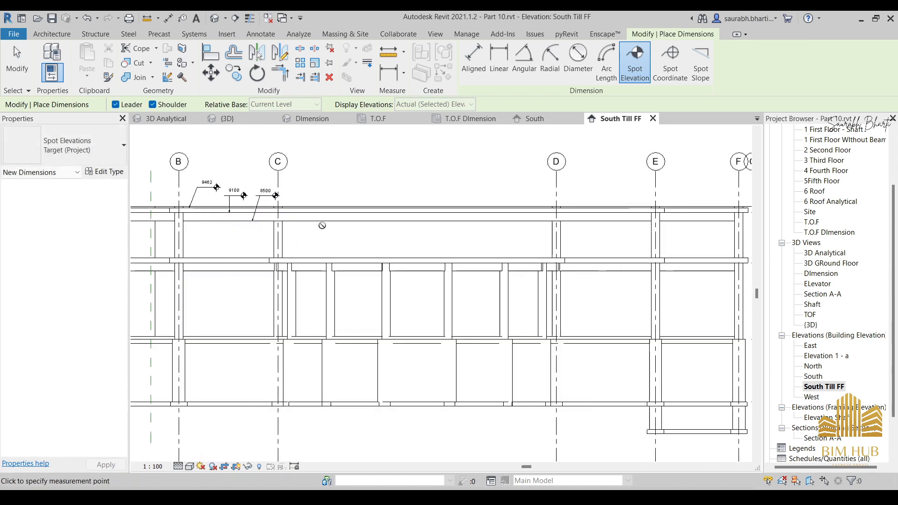
pyautogui.scroll(4, 514, 221)
pyautogui.scroll(-4, 515, 221)
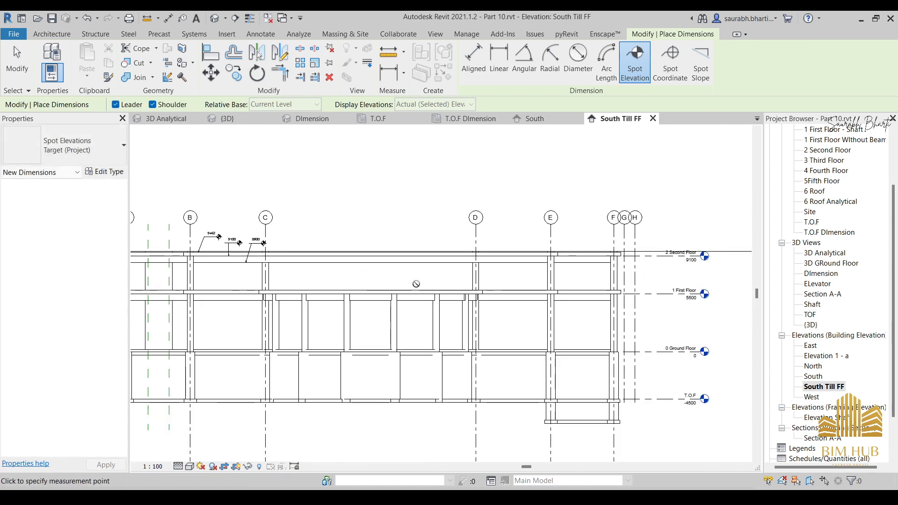
pyautogui.scroll(4, 403, 294)
pyautogui.click(404, 300)
pyautogui.click(458, 150)
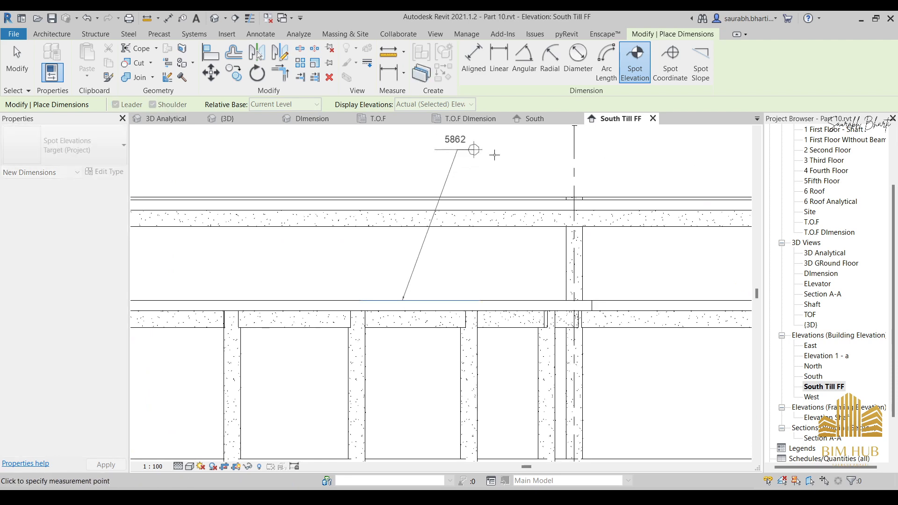
pyautogui.click(543, 151)
# Step: Place a spot elevation on the underside of the lowest foundation between grids E and F, with a vertical leader downward
pyautogui.scroll(-3, 505, 193)
pyautogui.scroll(-3, 504, 195)
pyautogui.moveTo(523, 267); pyautogui.dragTo(485, 207, button='middle')
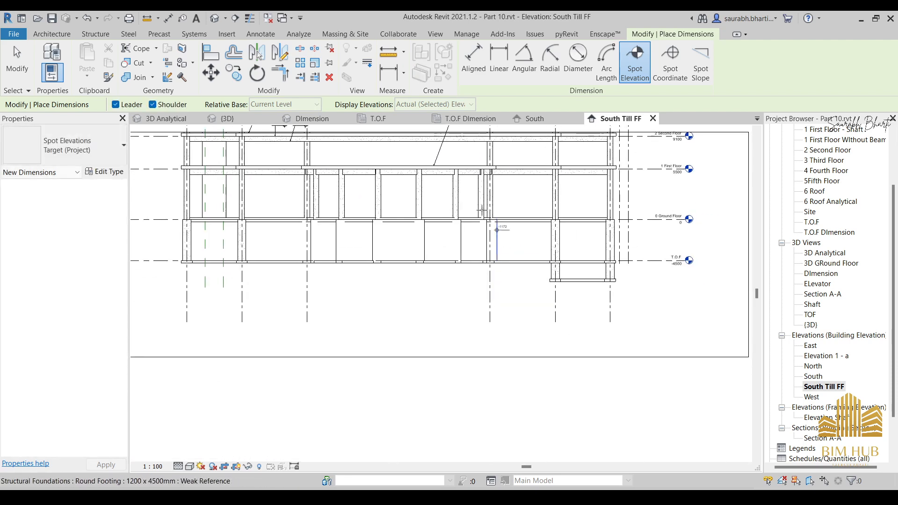
pyautogui.scroll(1, 468, 135)
pyautogui.moveTo(469, 135); pyautogui.dragTo(462, 203, button='middle')
pyautogui.scroll(1, 560, 391)
pyautogui.moveTo(572, 412); pyautogui.dragTo(516, 305, button='middle')
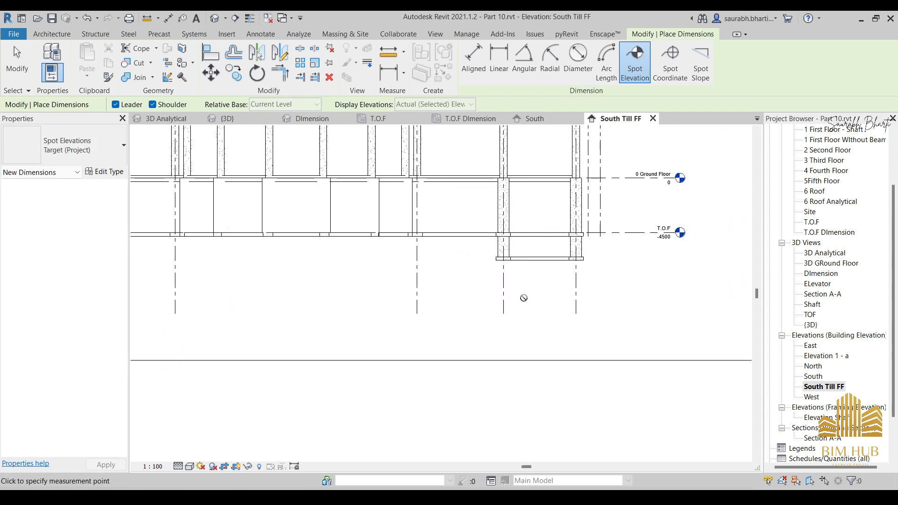
pyautogui.scroll(4, 547, 279)
pyautogui.click(532, 238)
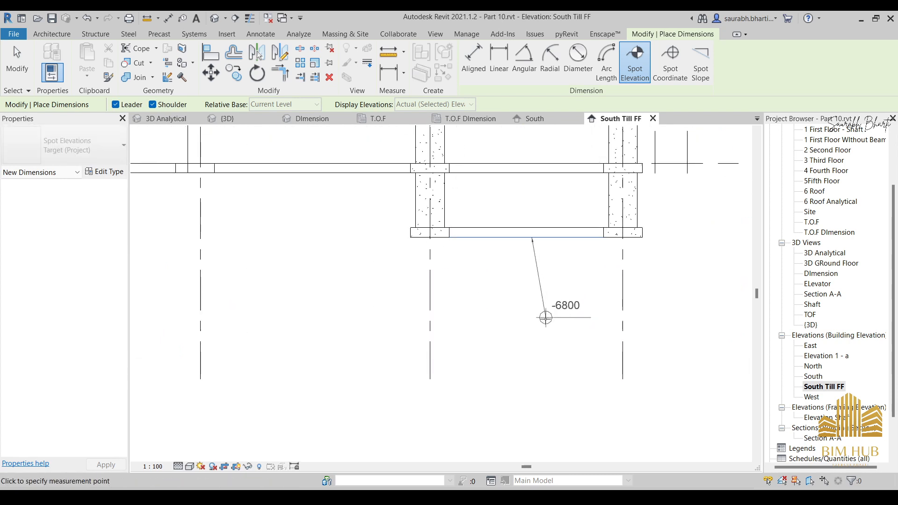
pyautogui.click(545, 318)
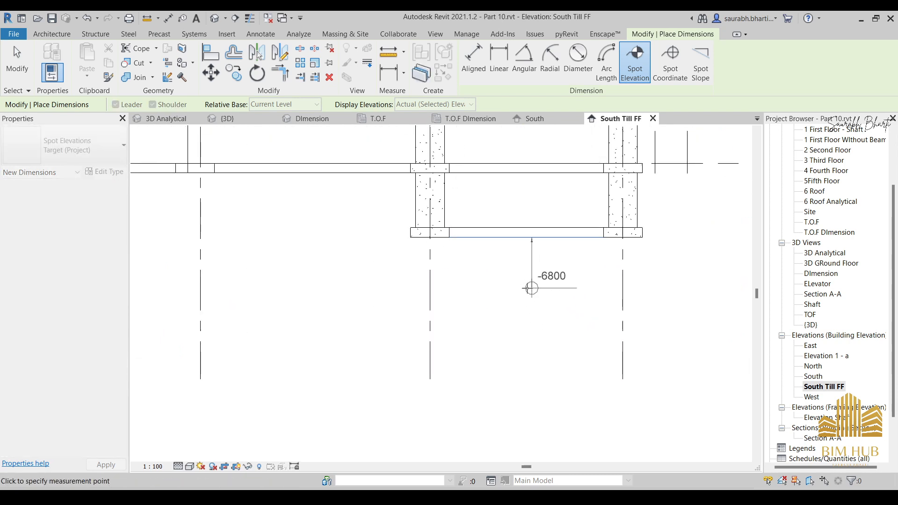
pyautogui.click(571, 323)
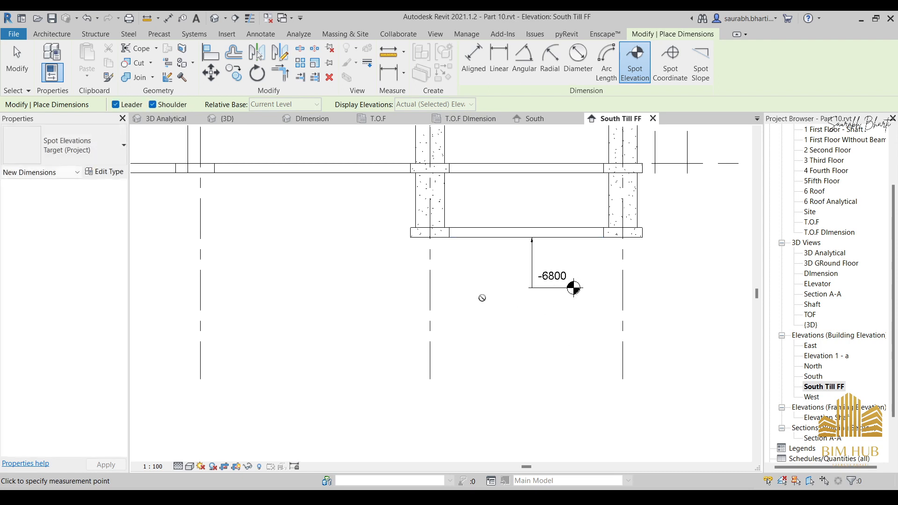
# Step: Add a spot elevation to the underside of the wall footing between grids D and E and end the command
pyautogui.scroll(-2, 483, 298)
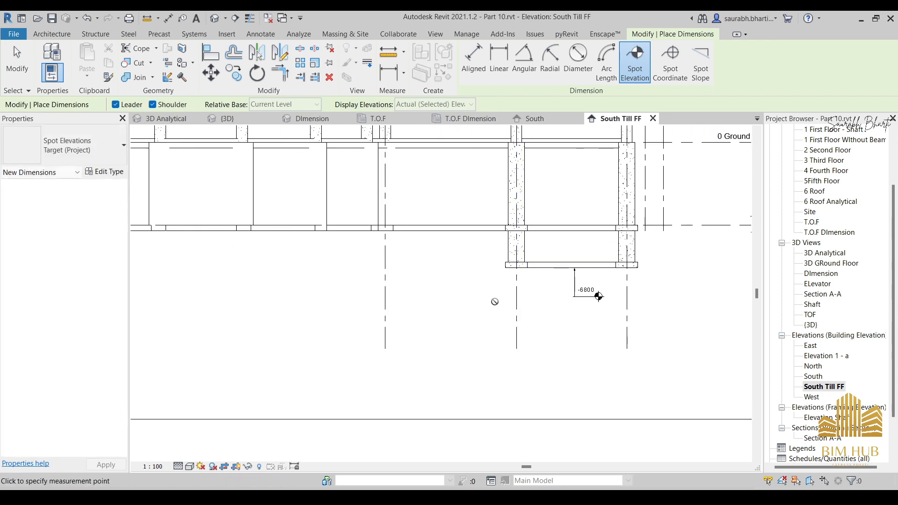
pyautogui.moveTo(495, 302); pyautogui.dragTo(515, 314, button='middle')
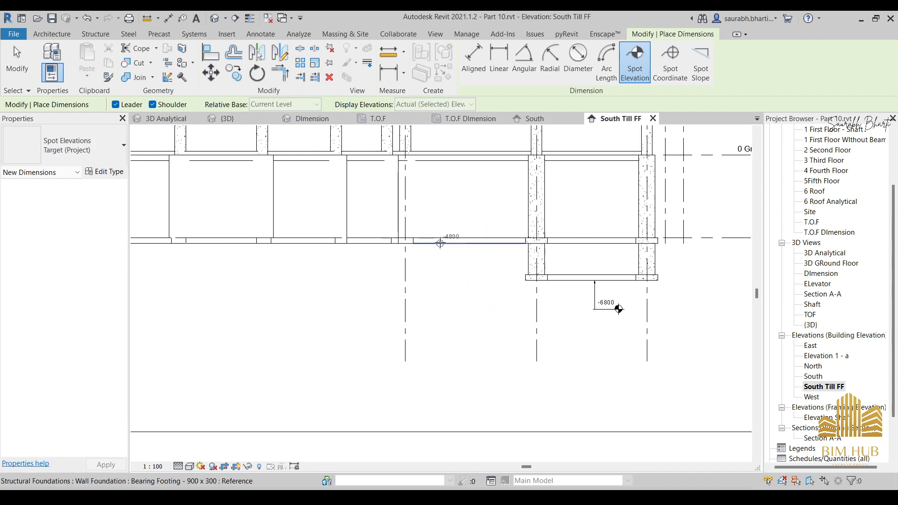
pyautogui.click(440, 243)
pyautogui.click(452, 276)
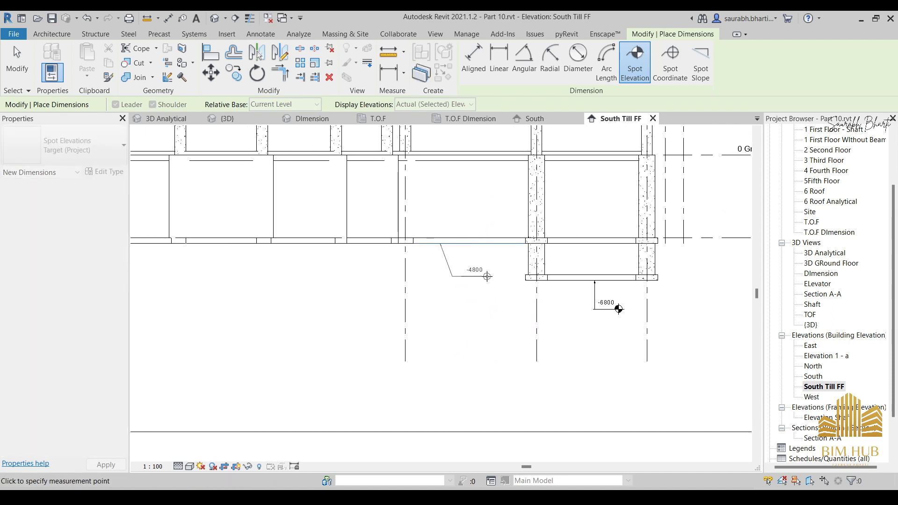
pyautogui.click(487, 276)
pyautogui.moveTo(469, 297); pyautogui.dragTo(510, 298, button='middle')
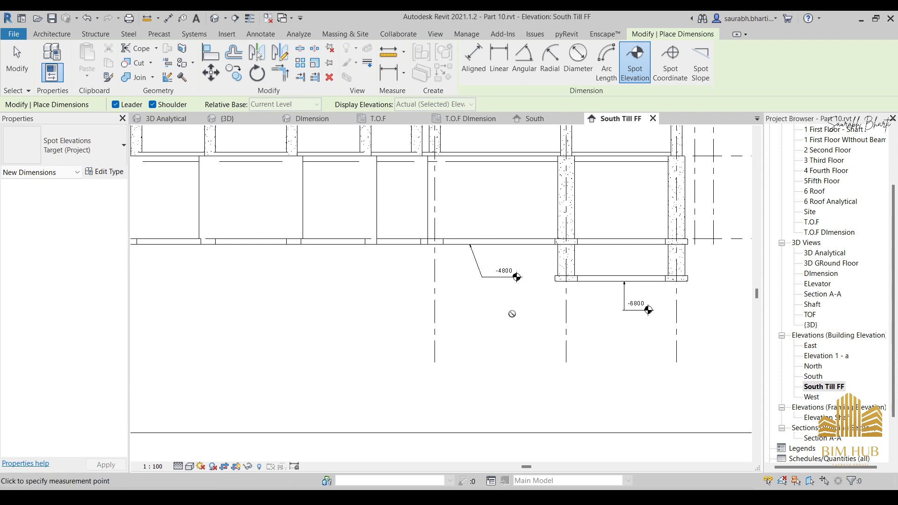
pyautogui.press('Escape')
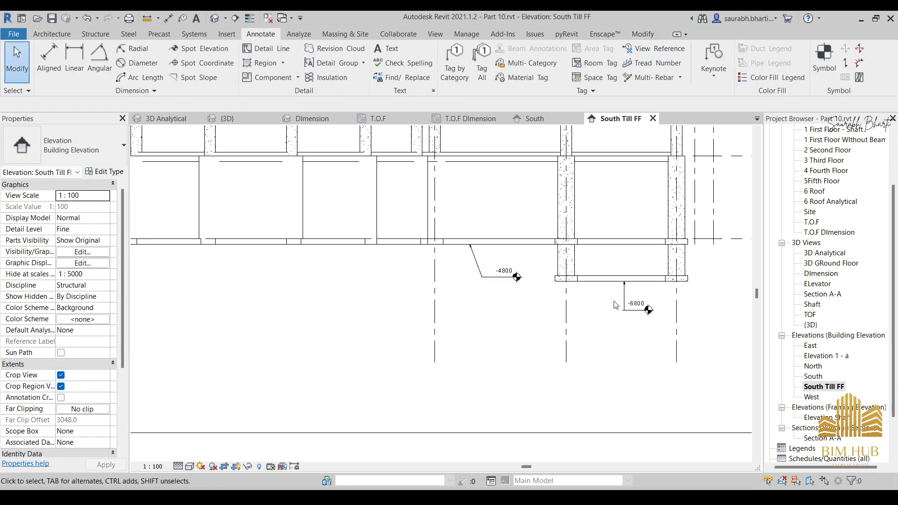
# Step: Start the Text command for a note at the lowest foundation between grids E and F
pyautogui.scroll(-5, 573, 325)
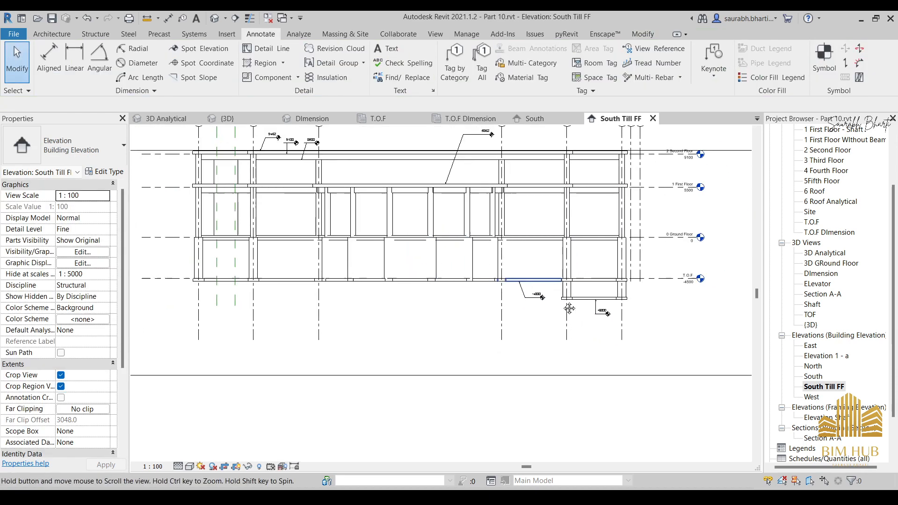
pyautogui.moveTo(654, 359); pyautogui.dragTo(645, 351, button='middle')
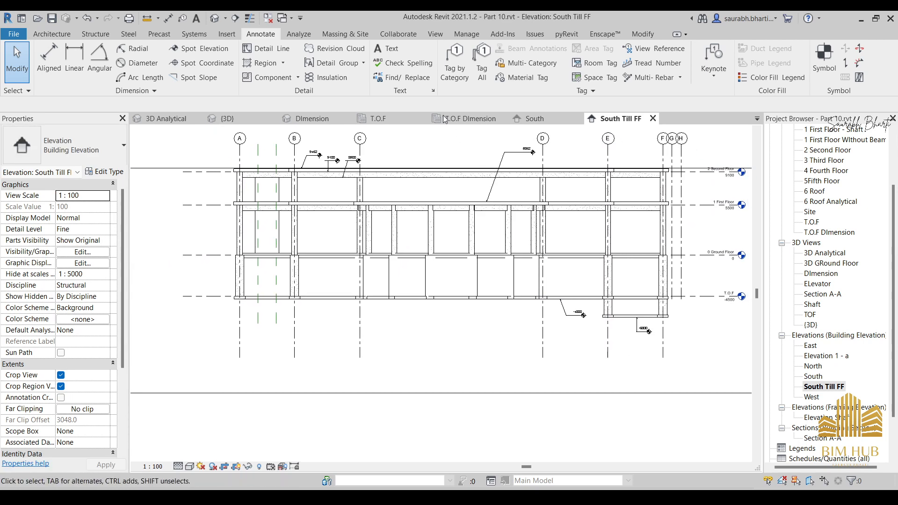
pyautogui.click(386, 50)
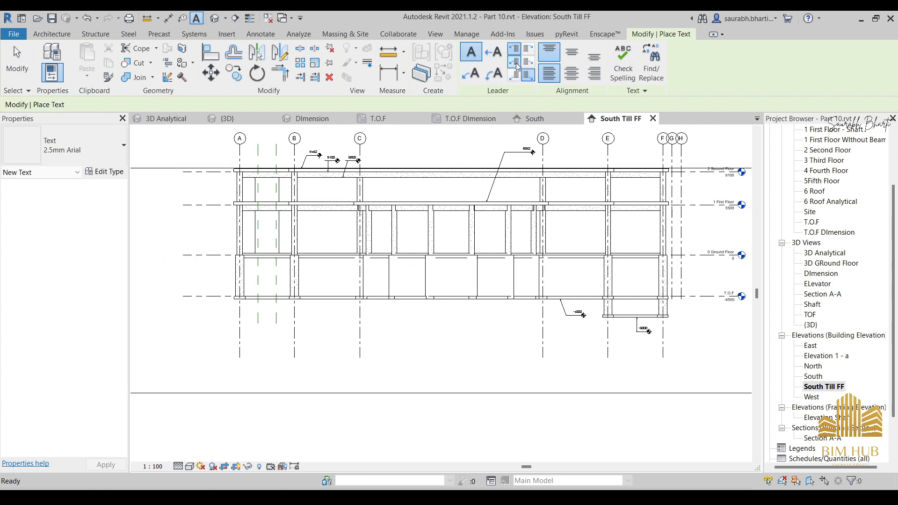
pyautogui.scroll(5, 617, 326)
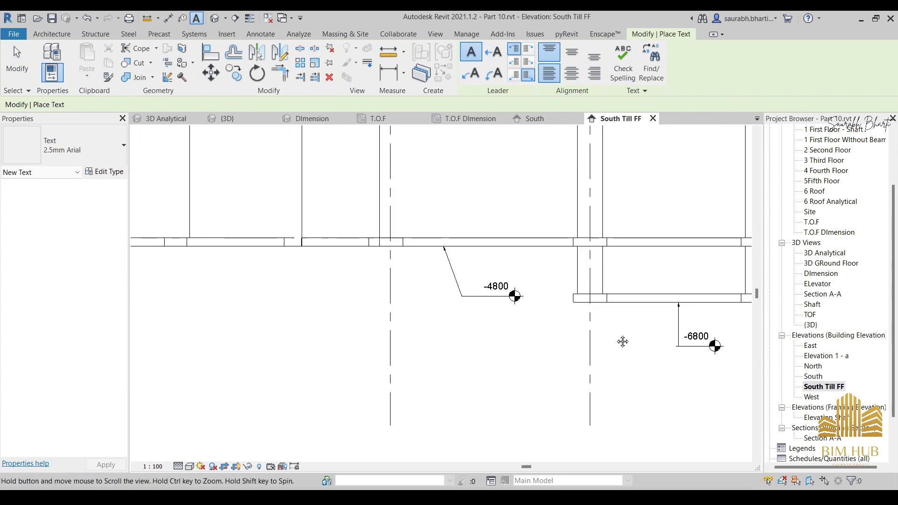
pyautogui.moveTo(621, 341); pyautogui.dragTo(614, 276, button='middle')
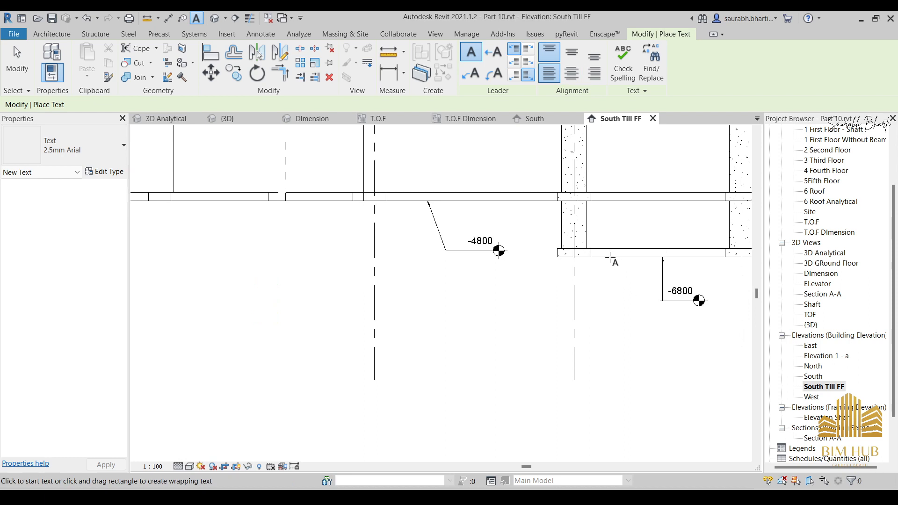
pyautogui.click(610, 258)
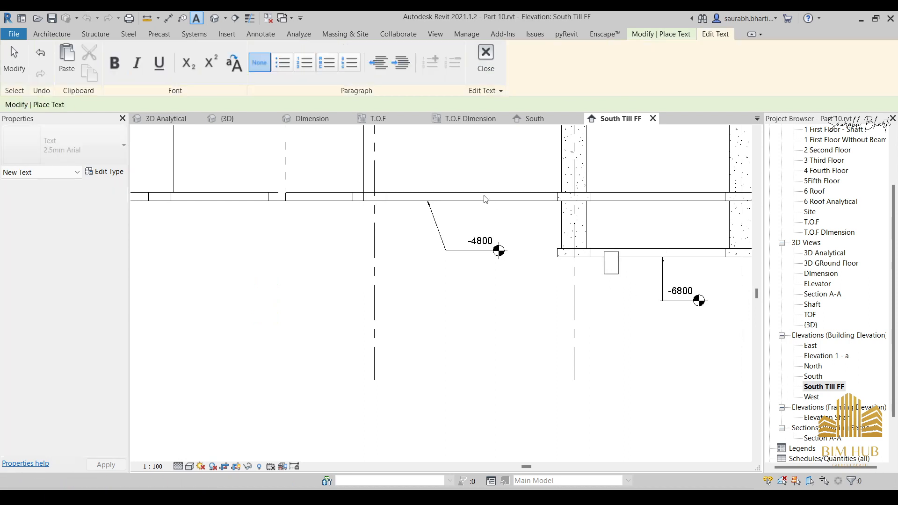
pyautogui.press('Escape')
pyautogui.click(473, 260)
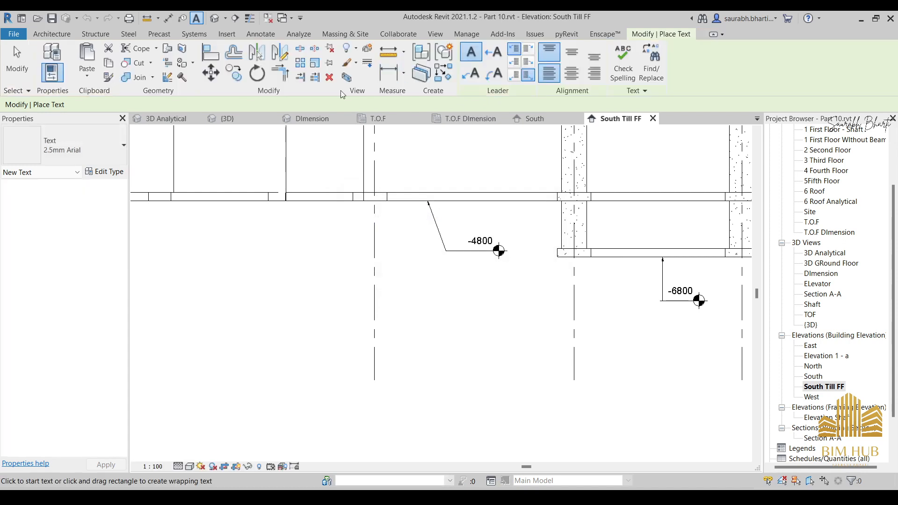
pyautogui.click(495, 55)
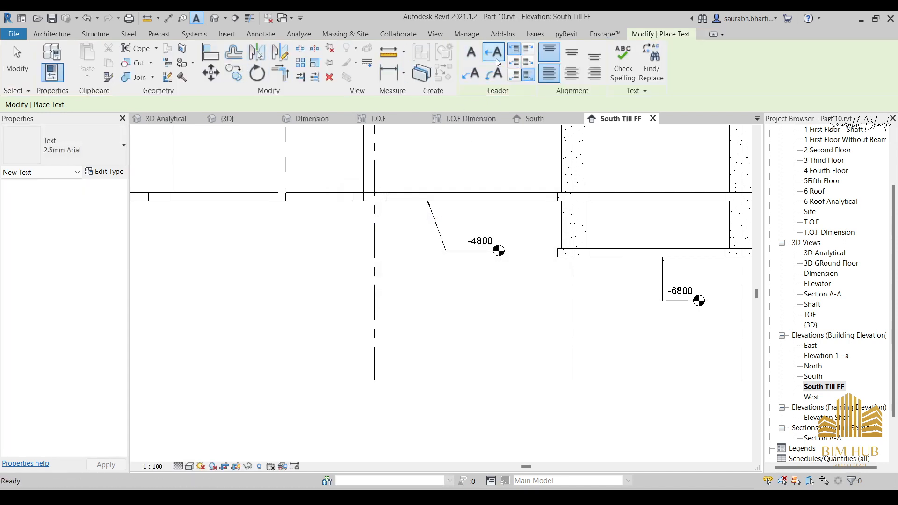
pyautogui.click(609, 258)
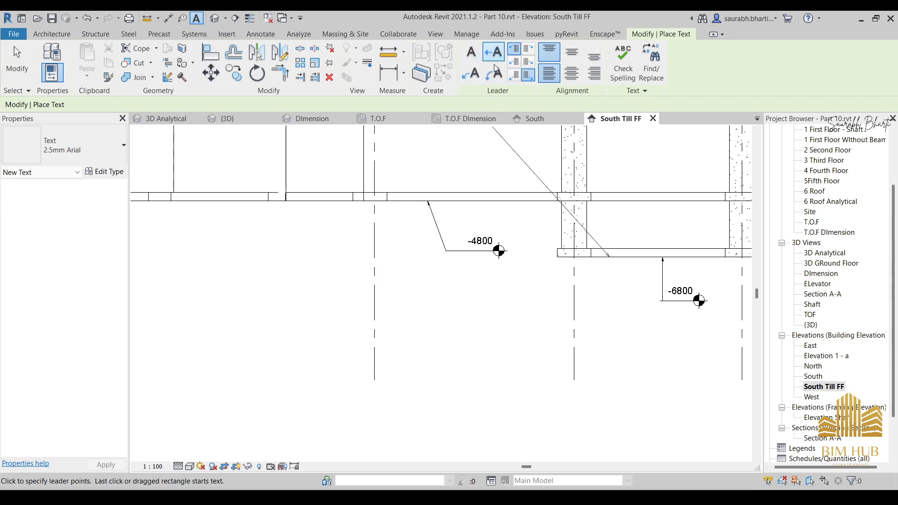
# Step: Place a two-segment text leader from the lowest foundation's underside, left of the -6800 spot elevation, bending down and to the left
pyautogui.click(477, 75)
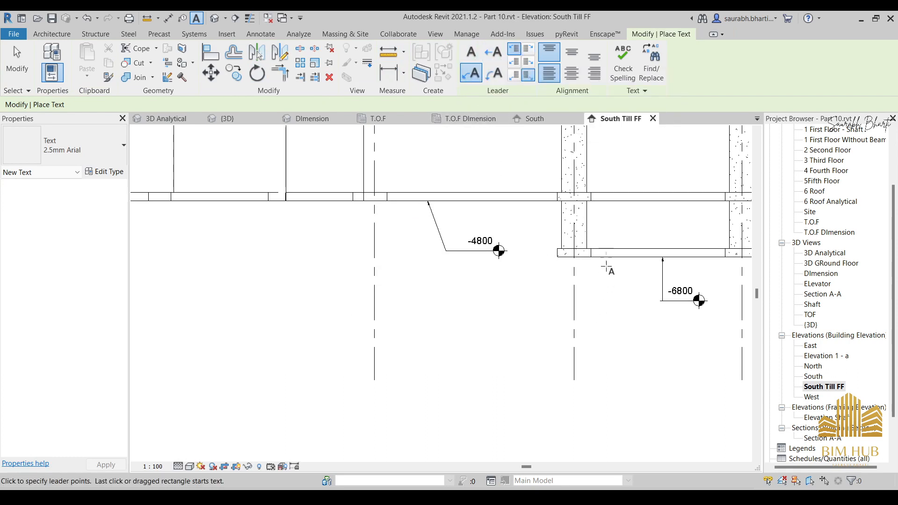
pyautogui.click(606, 264)
pyautogui.click(588, 312)
pyautogui.click(554, 313)
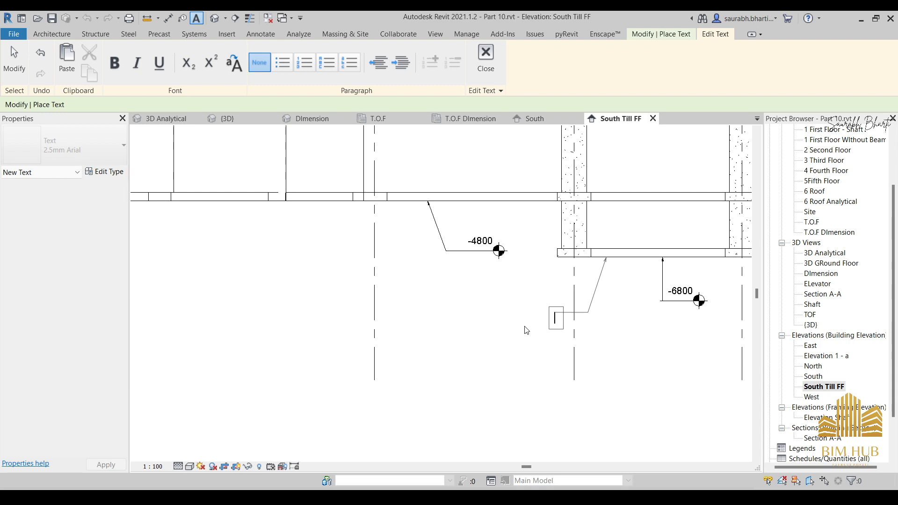
# Step: Enter "Different Depth Due TO Topology Change" as the note's text and end the Text command
pyautogui.write('Different De')
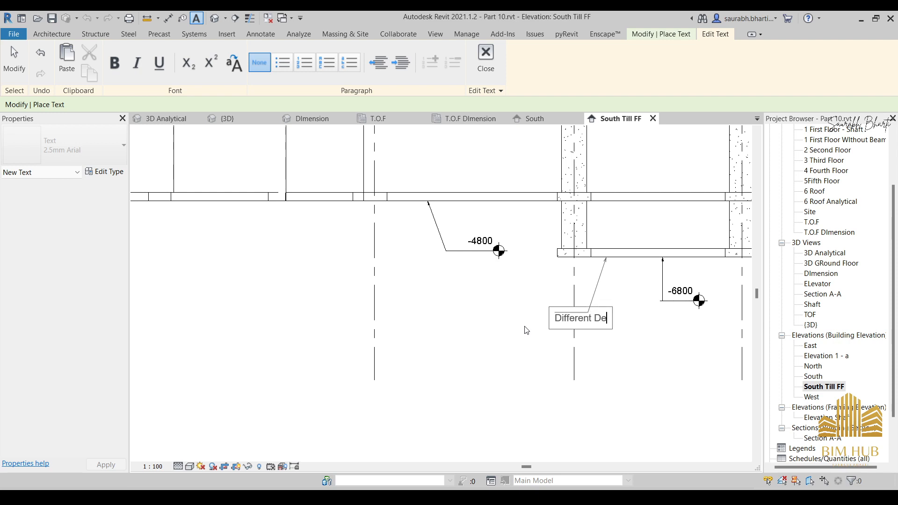
pyautogui.write('pth DUe')
pyautogui.press('BackSpace')
pyautogui.press('BackSpace')
pyautogui.write('ure')
pyautogui.press('BackSpace')
pyautogui.press('BackSpace')
pyautogui.press('BackSpace')
pyautogui.write('e TO ')
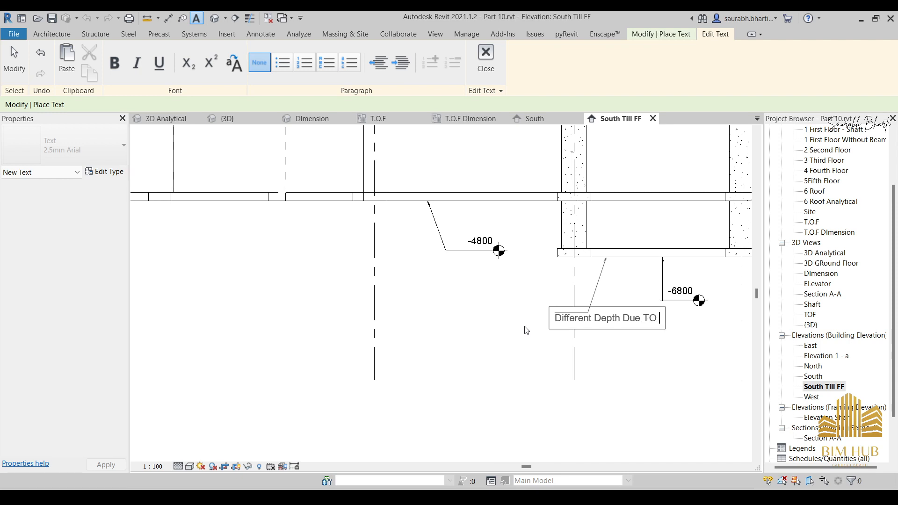
pyautogui.write('Topology Cgan')
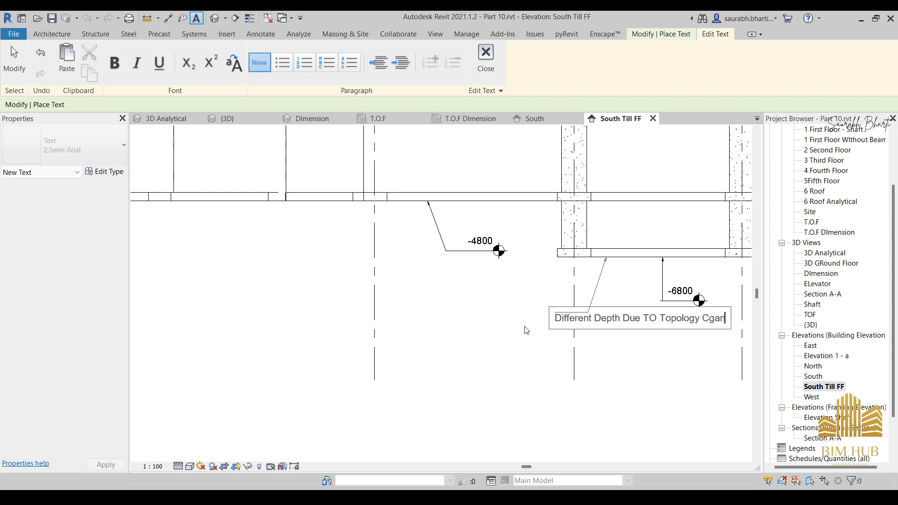
pyautogui.write('ge')
pyautogui.press('Left')
pyautogui.press('Left')
pyautogui.press('Left')
pyautogui.press('Left')
pyautogui.press('BackSpace')
pyautogui.write('h')
pyautogui.click(606, 359)
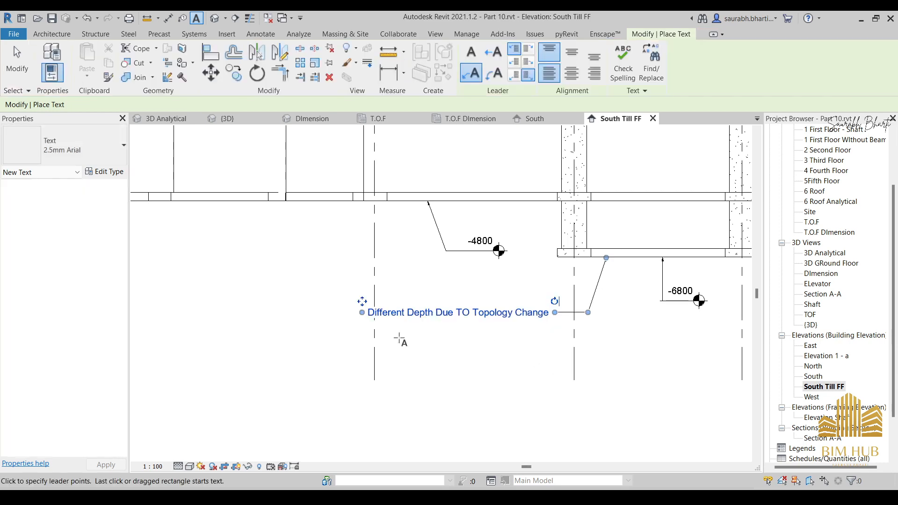
pyautogui.moveTo(421, 339); pyautogui.dragTo(427, 347, button='middle')
pyautogui.press('Escape')
pyautogui.press('Escape')
# Step: Narrow the text note's box from both sides so its text wraps after "Due" onto a second line
pyautogui.click(567, 326)
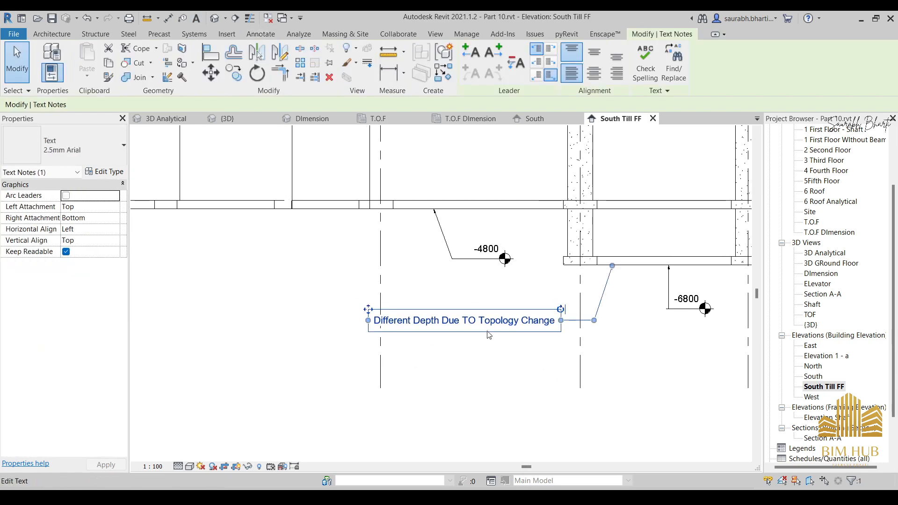
pyautogui.click(370, 320)
pyautogui.moveTo(369, 321); pyautogui.dragTo(444, 326)
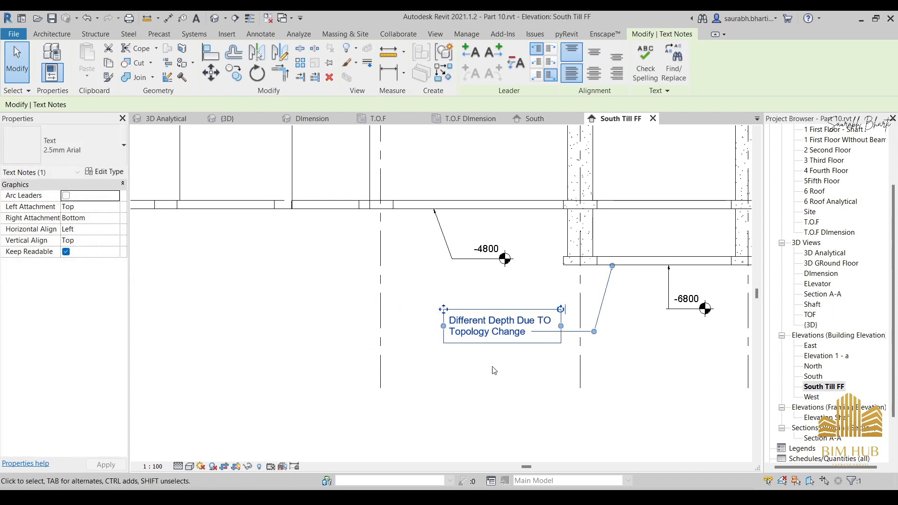
pyautogui.moveTo(561, 326)
pyautogui.mouseDown()
pyautogui.moveTo(644, 327)
pyautogui.moveTo(585, 330)
pyautogui.moveTo(527, 350)
pyautogui.moveTo(550, 332)
pyautogui.mouseUp()
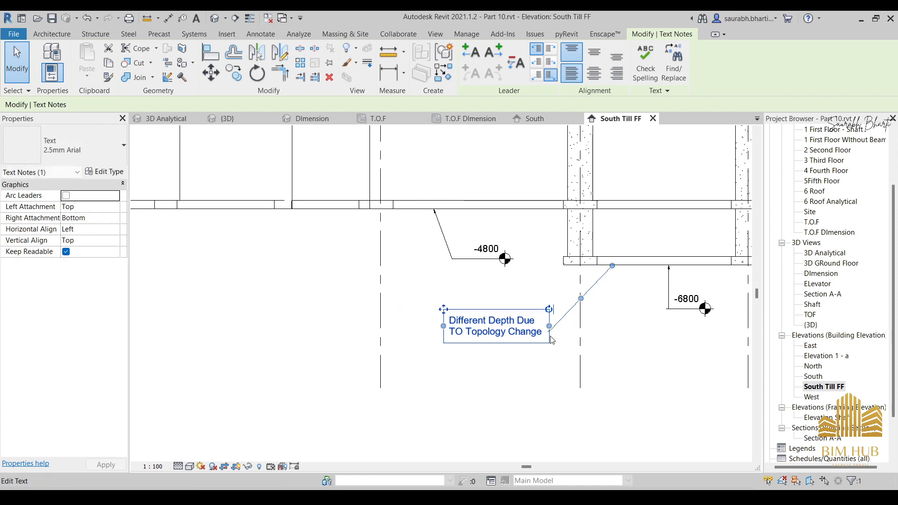
pyautogui.scroll(2, 551, 339)
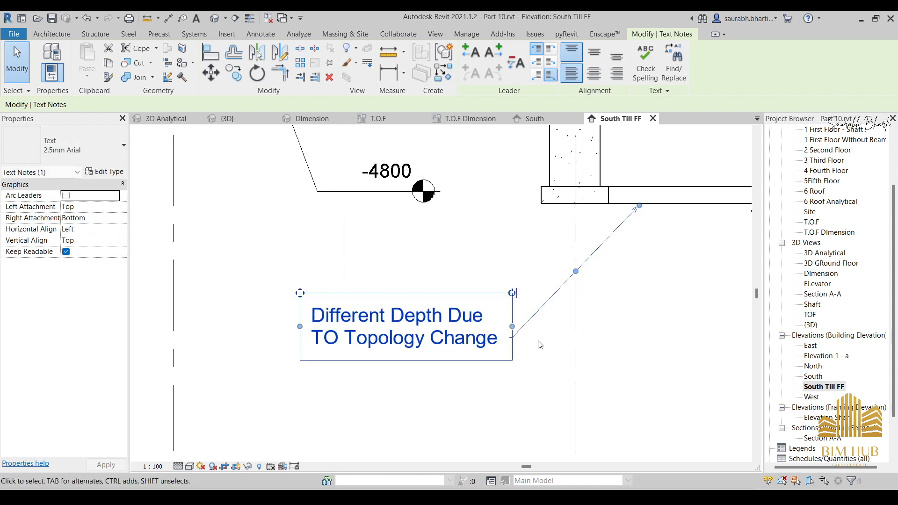
pyautogui.moveTo(512, 328); pyautogui.dragTo(513, 330)
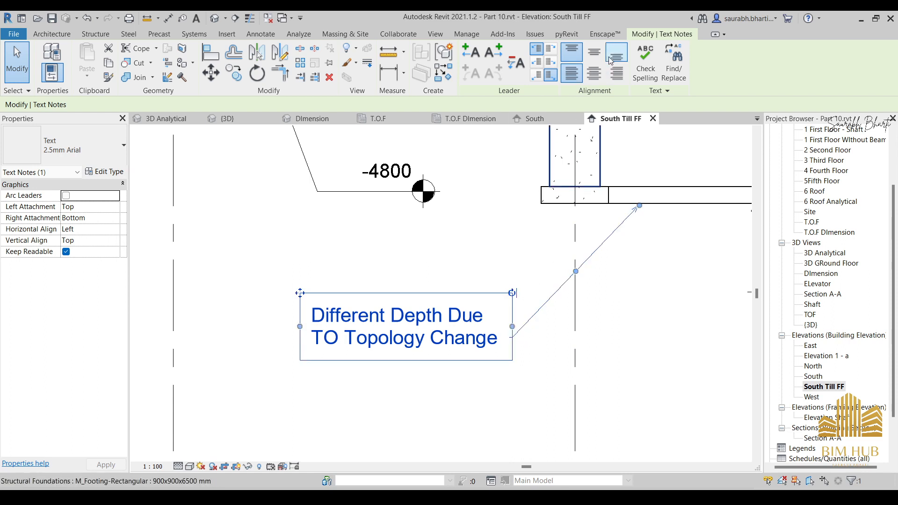
# Step: Try the note's leader attachment positions, ending with left attachment Top and right attachment Middle, and deselect the note
pyautogui.click(552, 49)
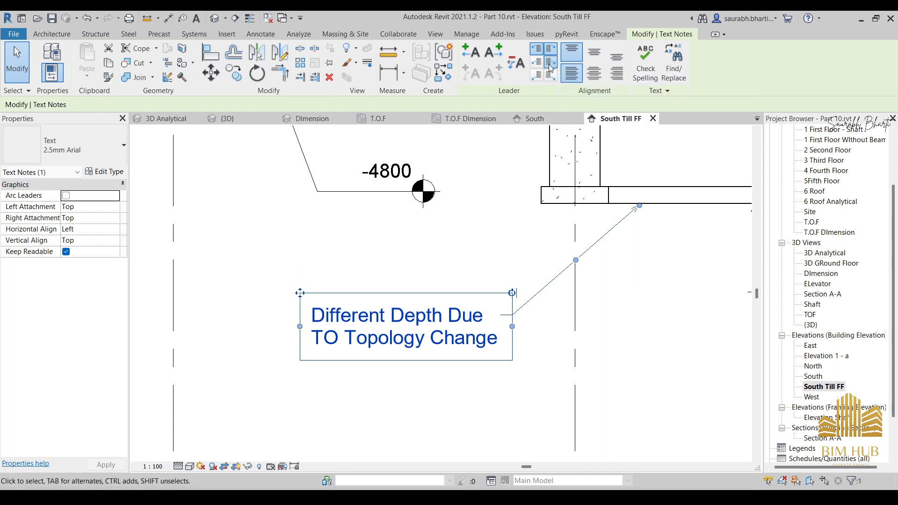
pyautogui.click(550, 63)
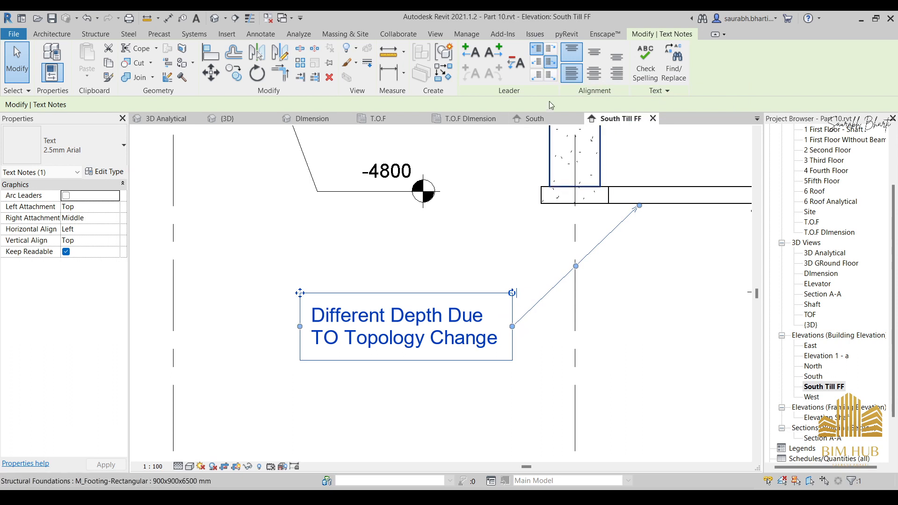
pyautogui.click(551, 76)
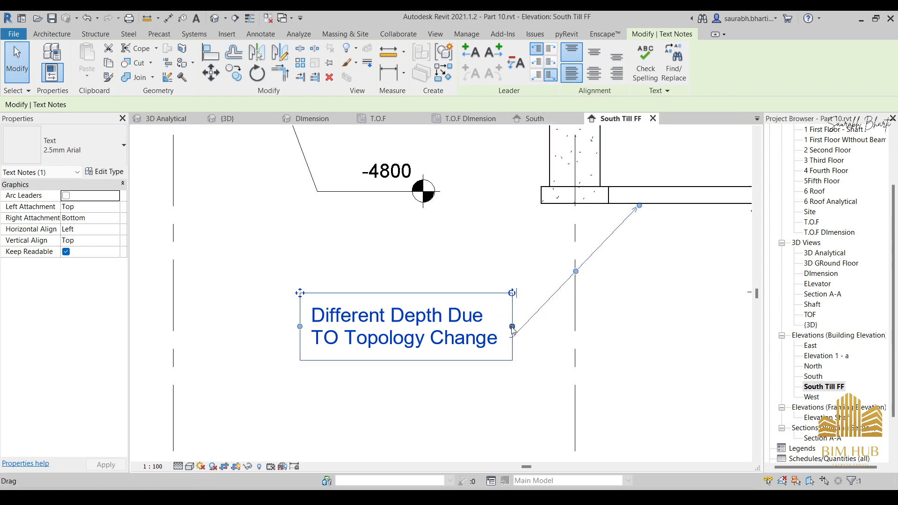
pyautogui.click(550, 61)
pyautogui.click(536, 66)
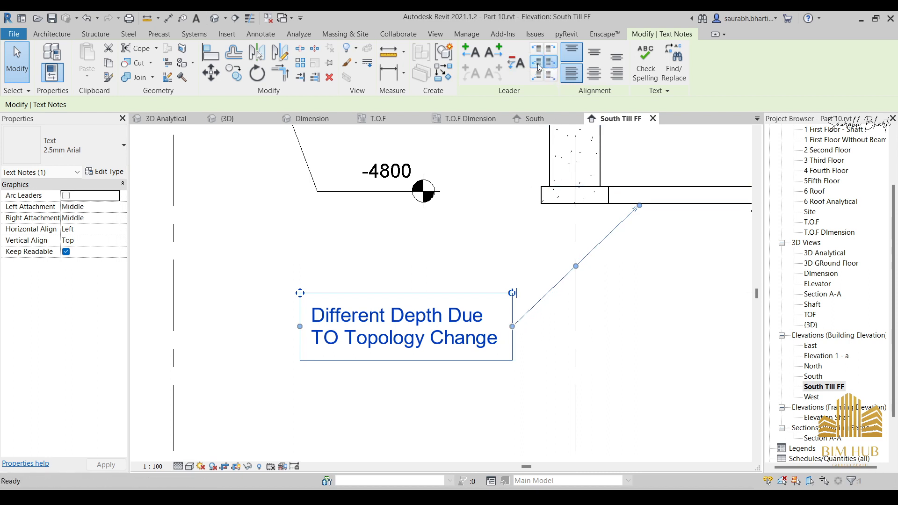
pyautogui.click(537, 48)
pyautogui.scroll(-2, 435, 211)
pyautogui.moveTo(416, 247); pyautogui.dragTo(495, 303, button='middle')
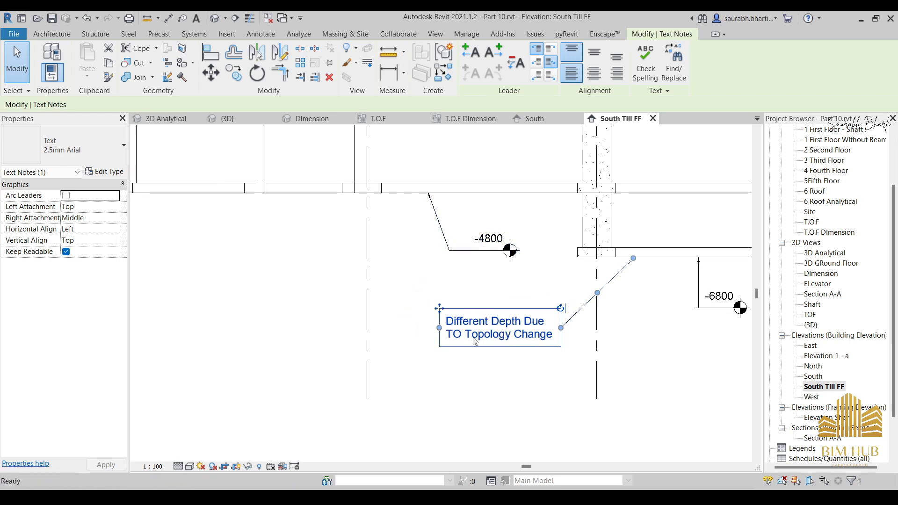
pyautogui.press('Escape')
# Step: Format the word "Different" in the text note as bold, italic and underlined
pyautogui.scroll(3, 470, 334)
pyautogui.doubleClick(489, 309)
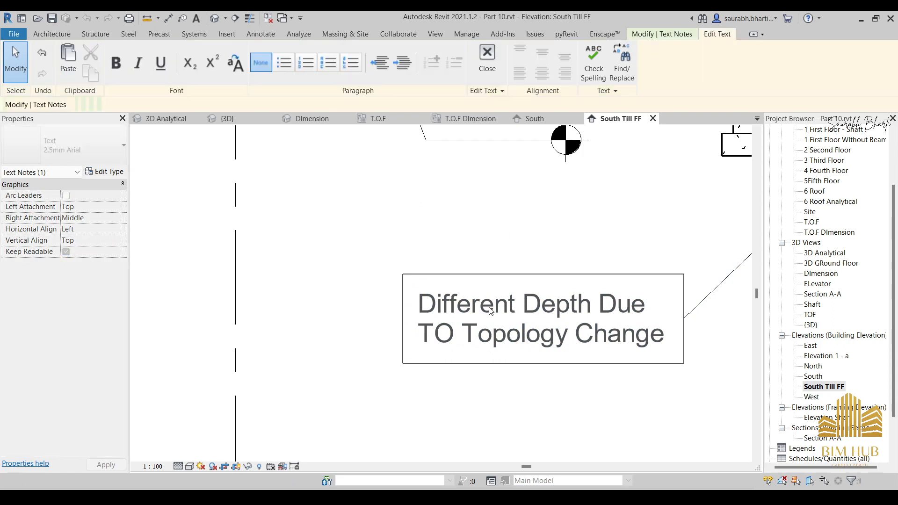
pyautogui.doubleClick(490, 310)
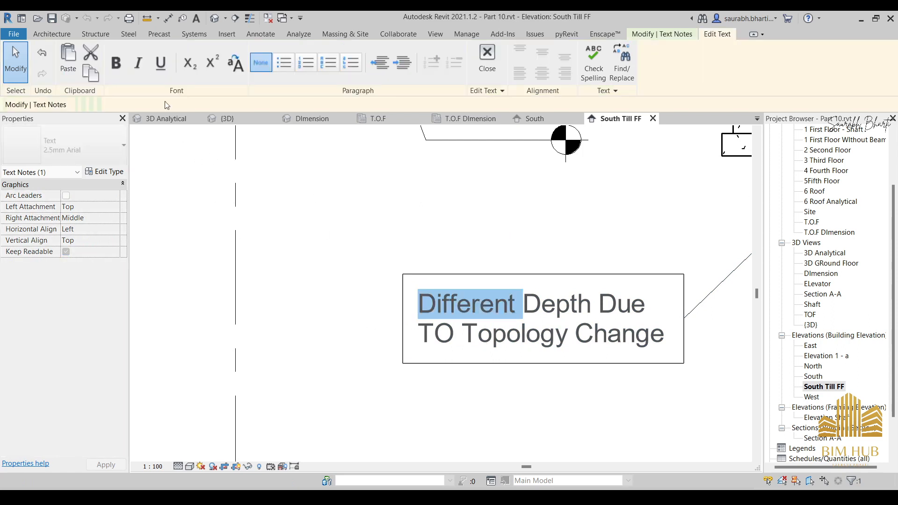
pyautogui.click(116, 62)
pyautogui.click(137, 63)
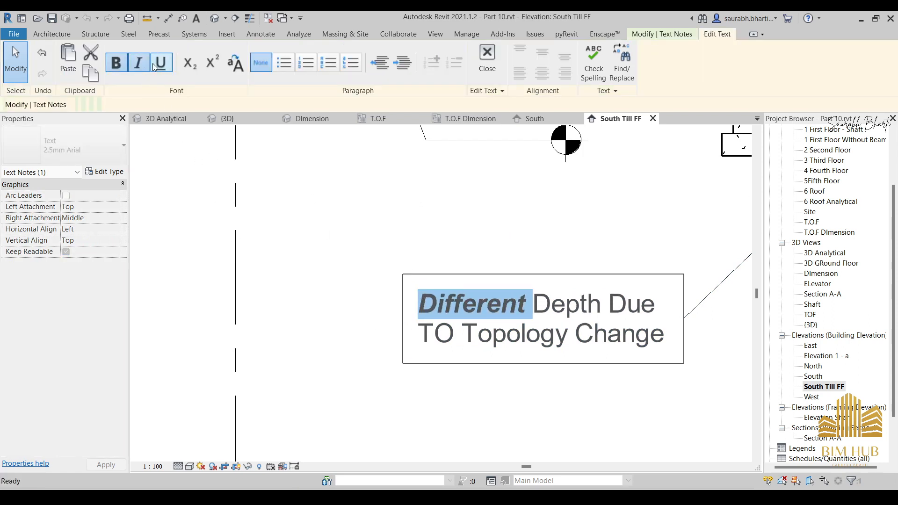
pyautogui.click(160, 62)
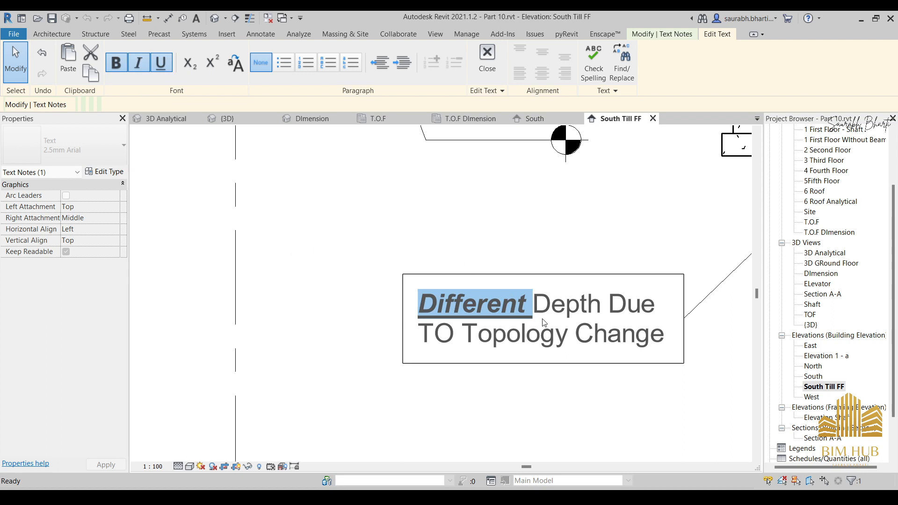
pyautogui.click(516, 346)
pyautogui.doubleClick(484, 336)
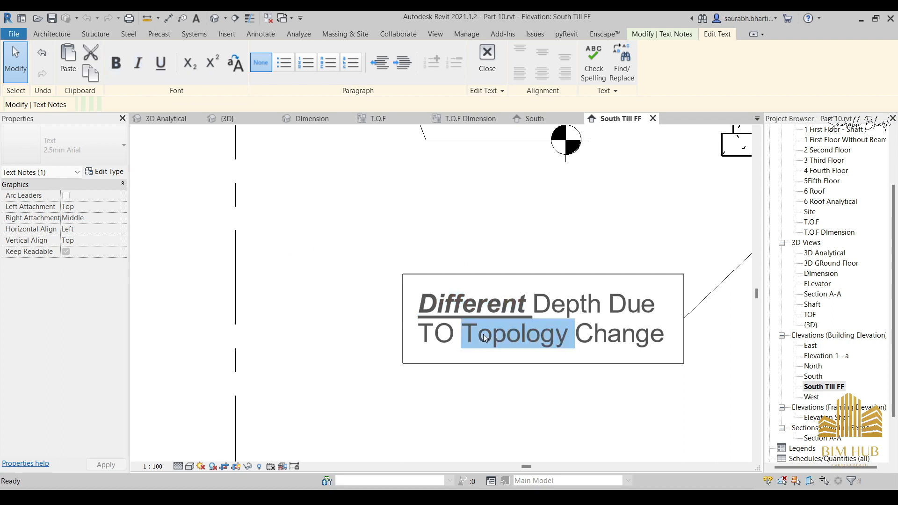
pyautogui.click(543, 337)
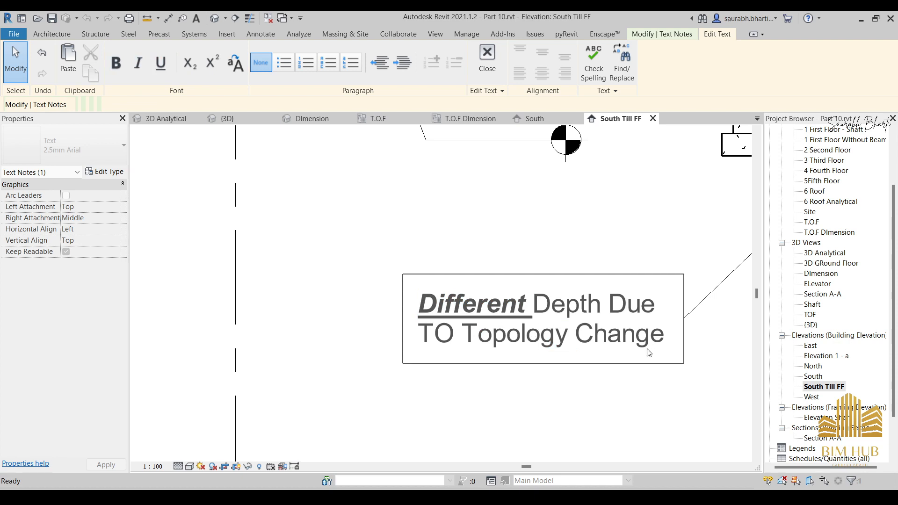
# Step: Add a new line reading "H2O -- X2" below "TO Topology Change" in the note
pyautogui.click(666, 335)
pyautogui.press('Return')
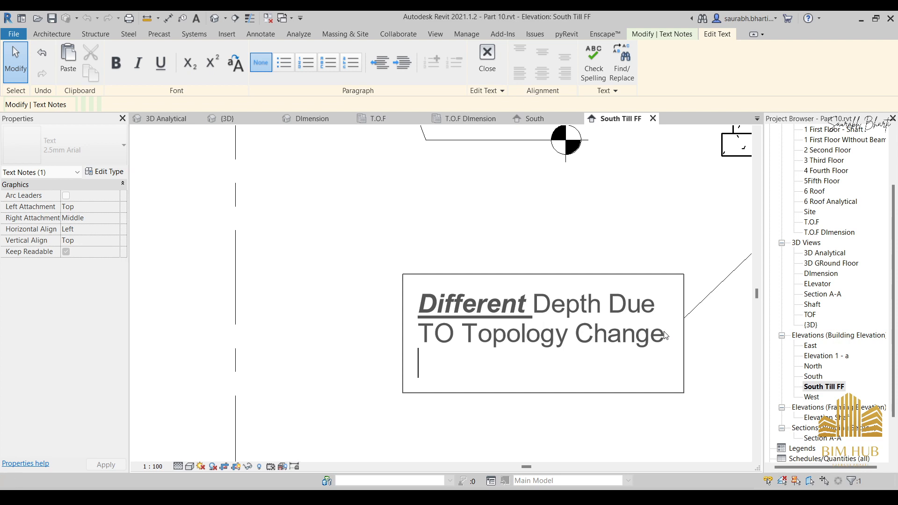
pyautogui.write('H@')
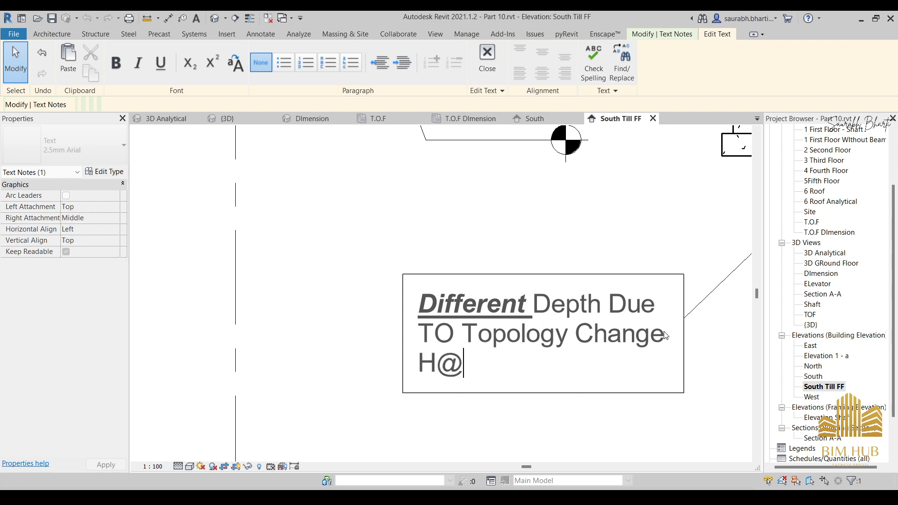
pyautogui.press('BackSpace')
pyautogui.write('2o')
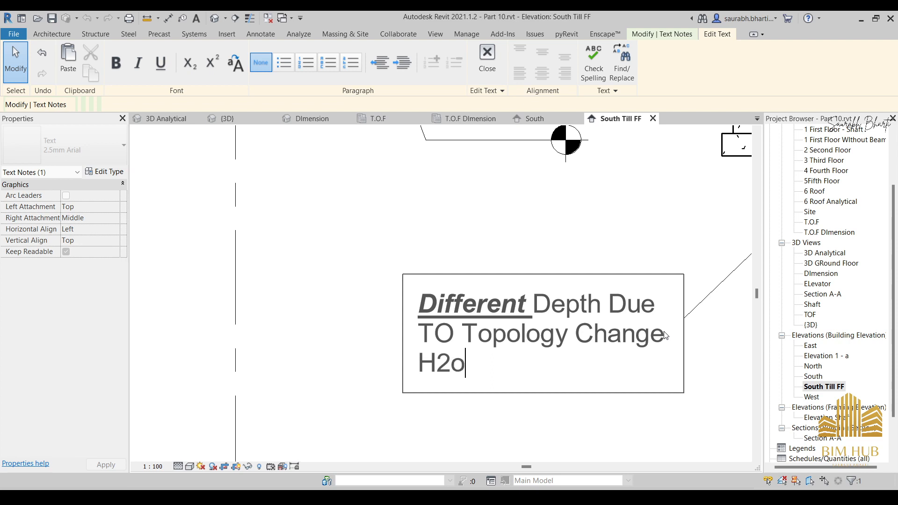
pyautogui.press('BackSpace')
pyautogui.write('O -- X2')
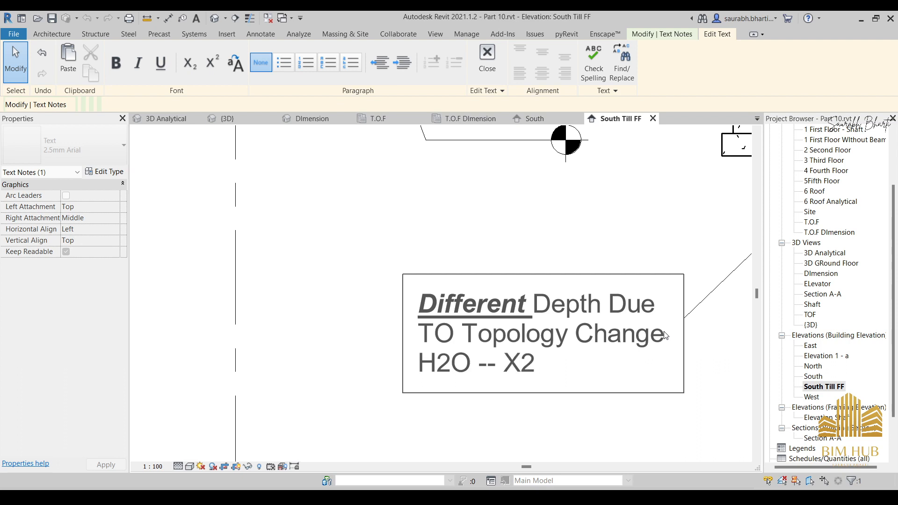
# Step: Make the 2 in "H2O" a subscript and the 2 in "X2" a superscript
pyautogui.click(442, 372)
pyautogui.moveTo(449, 367); pyautogui.dragTo(439, 362)
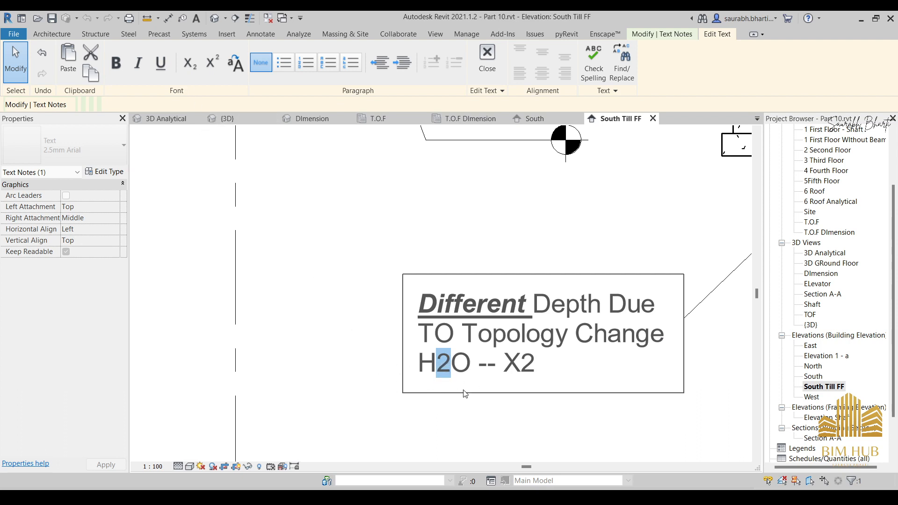
pyautogui.click(192, 66)
pyautogui.moveTo(534, 373); pyautogui.dragTo(521, 365)
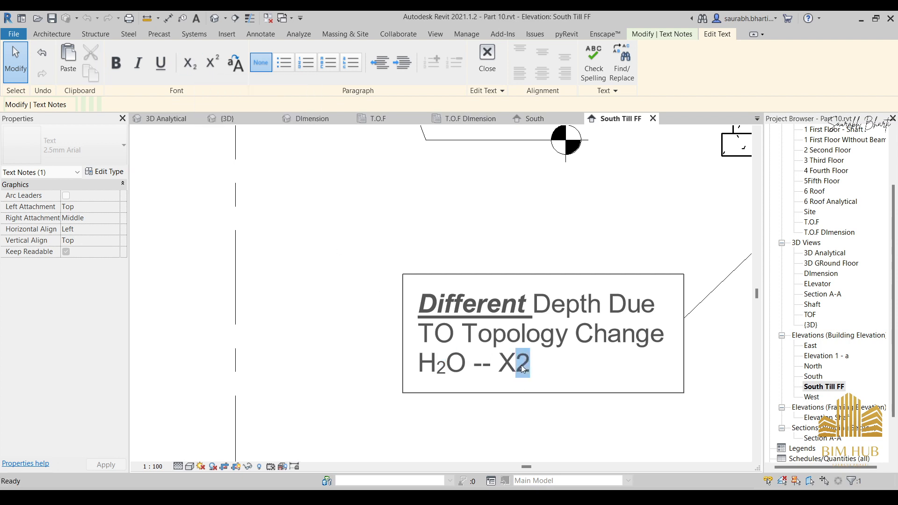
pyautogui.click(212, 62)
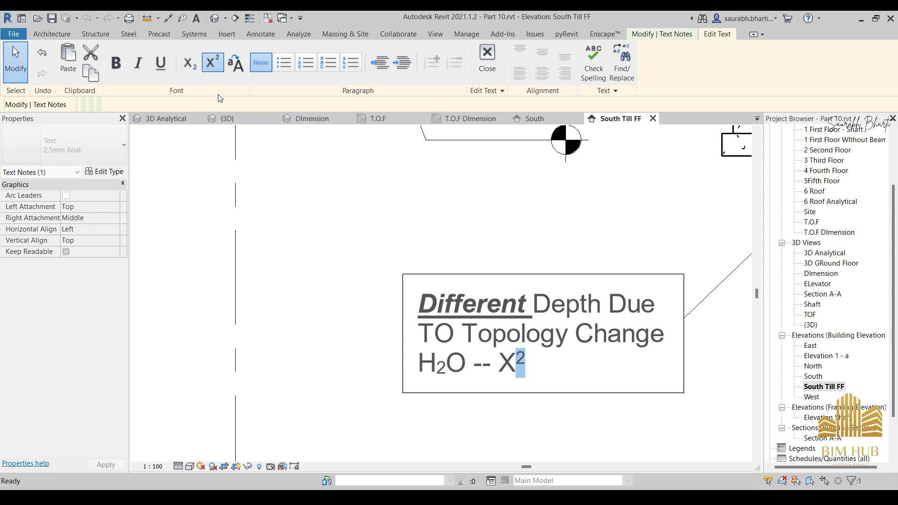
# Step: Finish editing the note, keeping the text changes, and narrow its box from the left so "Different Depth" fills the first line
pyautogui.click(383, 373)
pyautogui.doubleClick(406, 344)
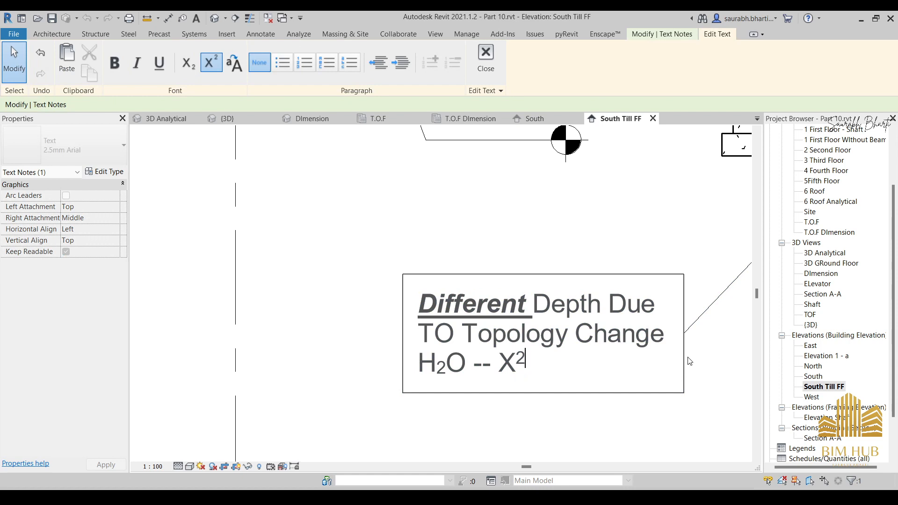
pyautogui.click(672, 346)
pyautogui.press('Escape')
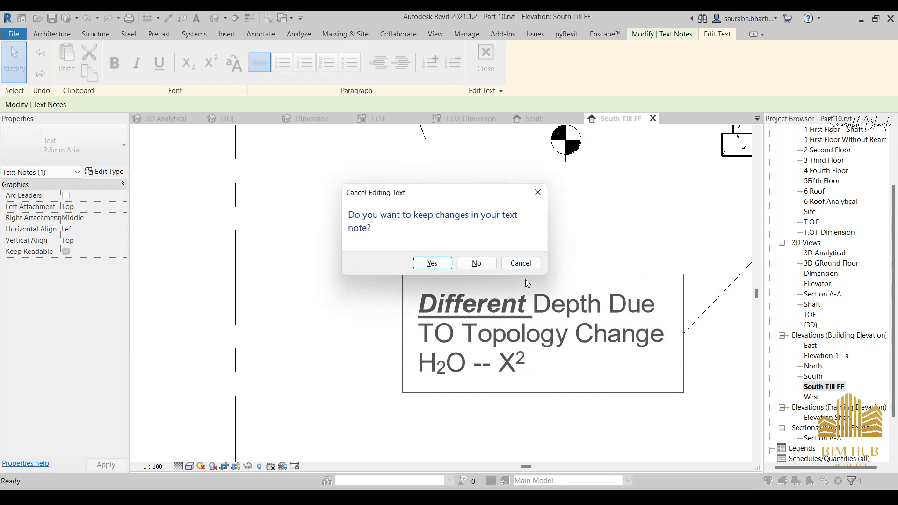
pyautogui.click(431, 263)
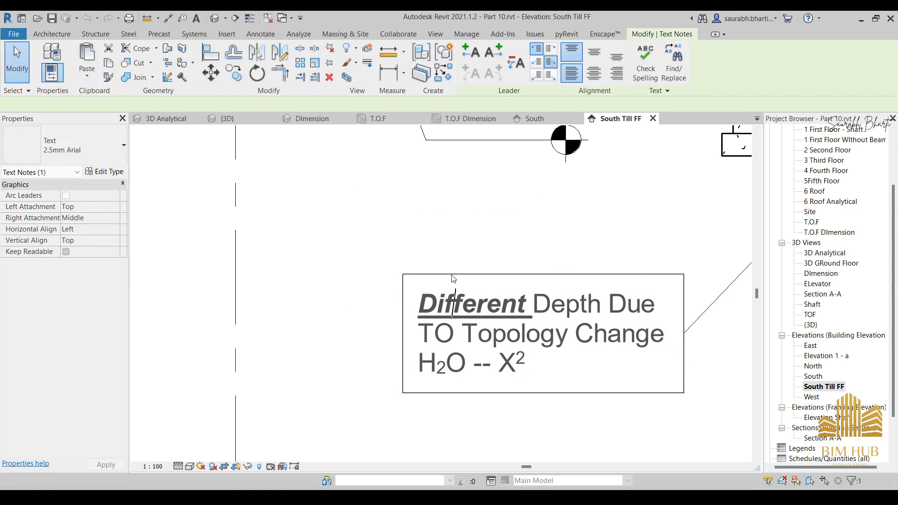
pyautogui.press('Escape')
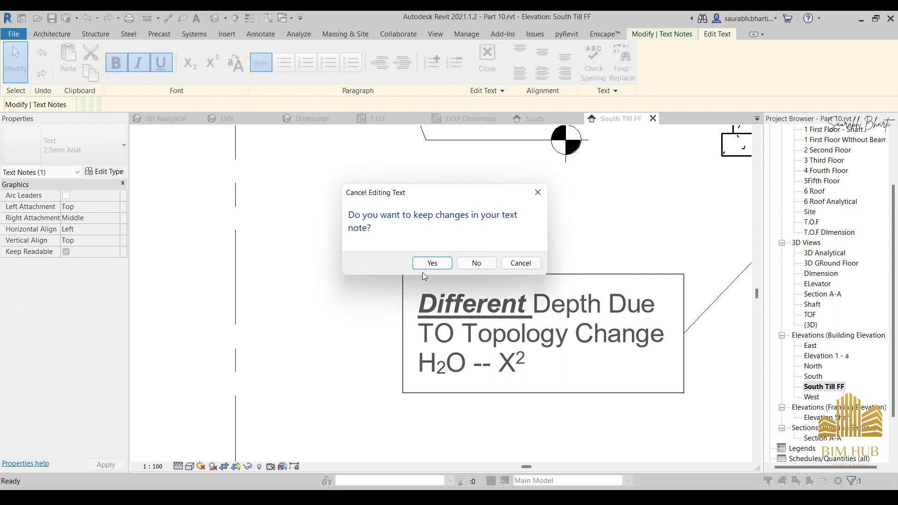
pyautogui.click(430, 263)
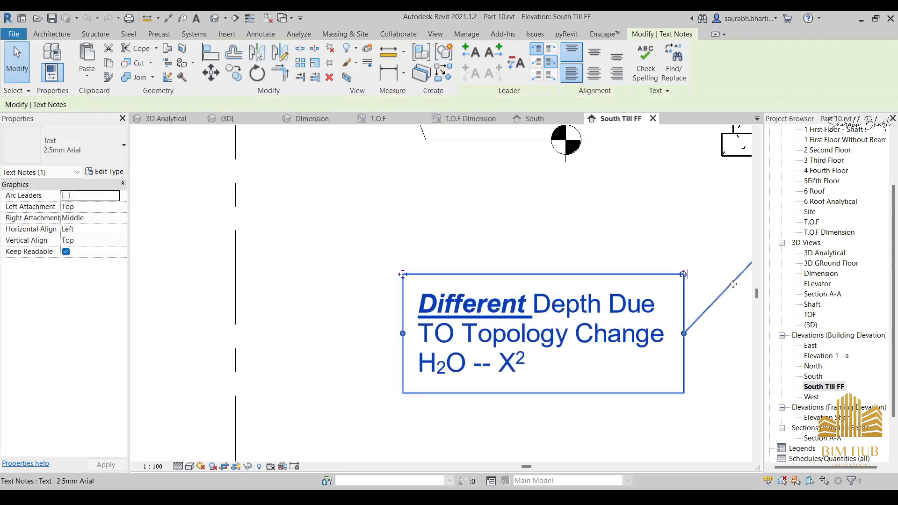
pyautogui.moveTo(400, 333); pyautogui.dragTo(452, 330)
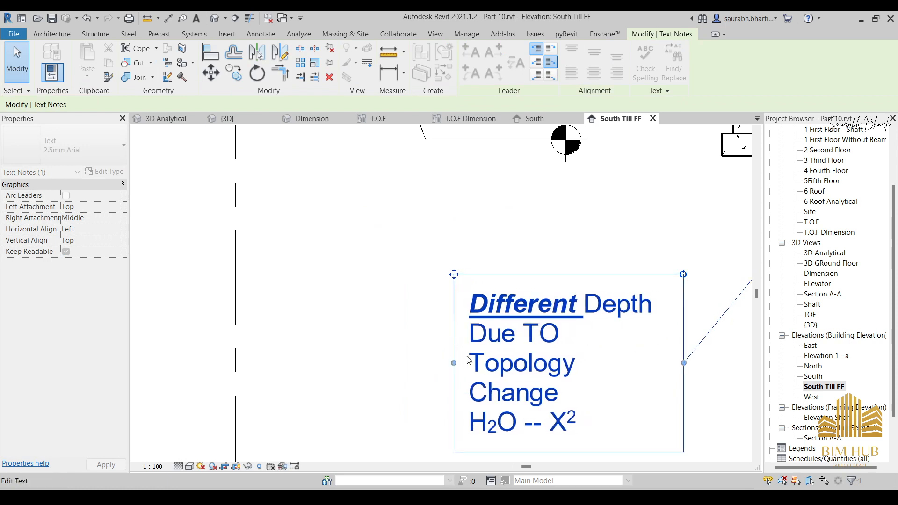
# Step: Misspell "Topology" as "Toplogy" and "Different" as "Differnt" in the text note, and finish editing it
pyautogui.doubleClick(532, 365)
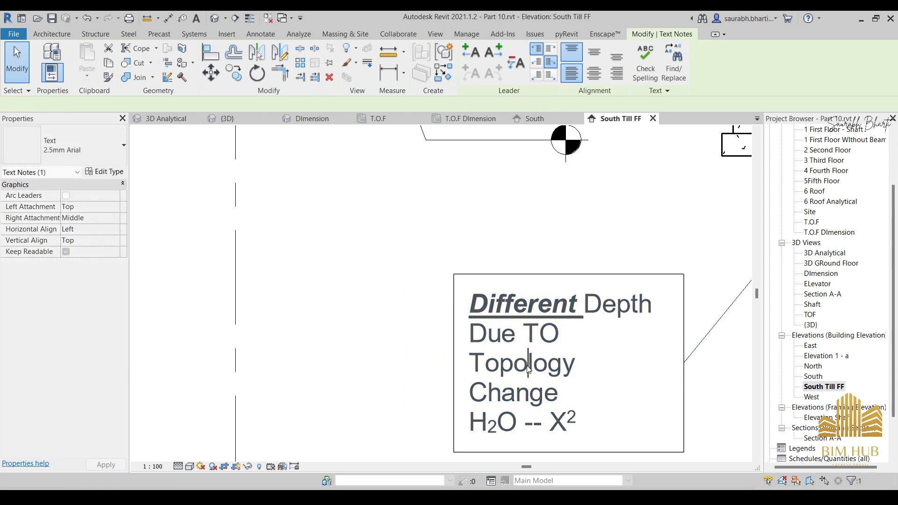
pyautogui.press('BackSpace')
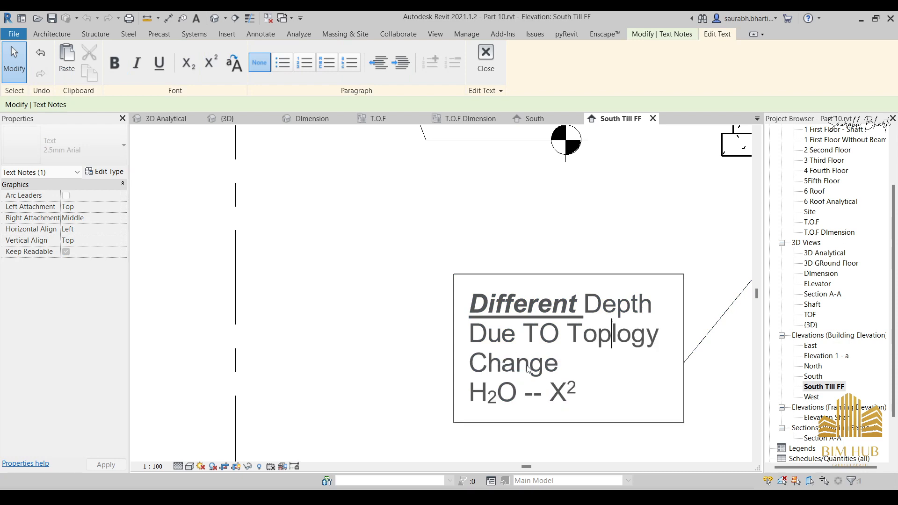
pyautogui.press('Left')
pyautogui.press('Left')
pyautogui.press('Left')
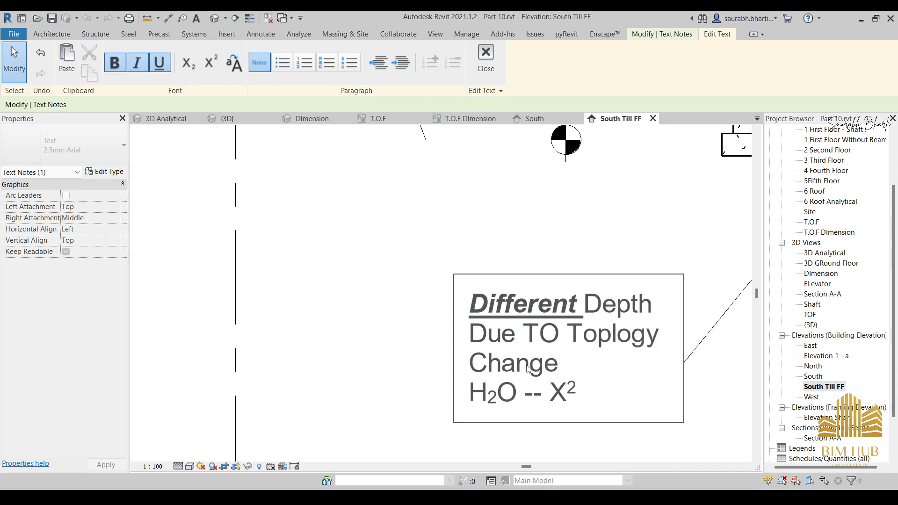
pyautogui.press('Right')
pyautogui.press('BackSpace')
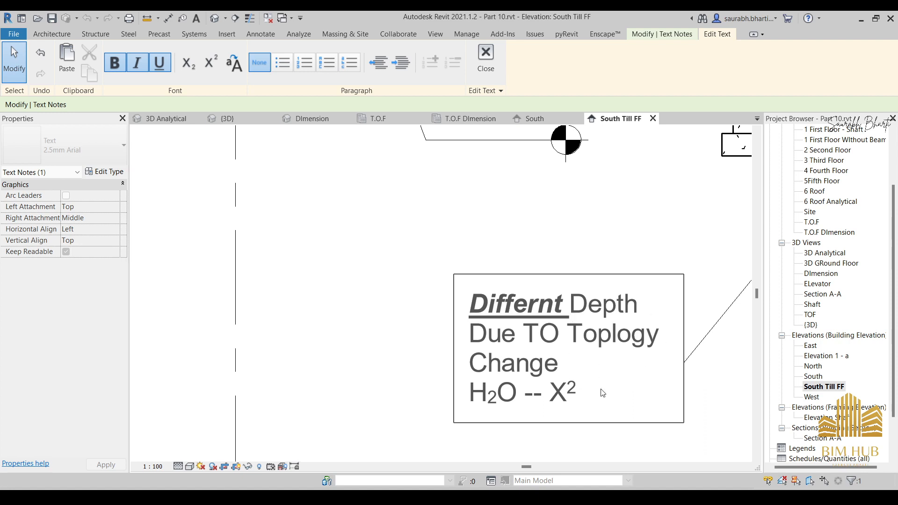
pyautogui.click(443, 342)
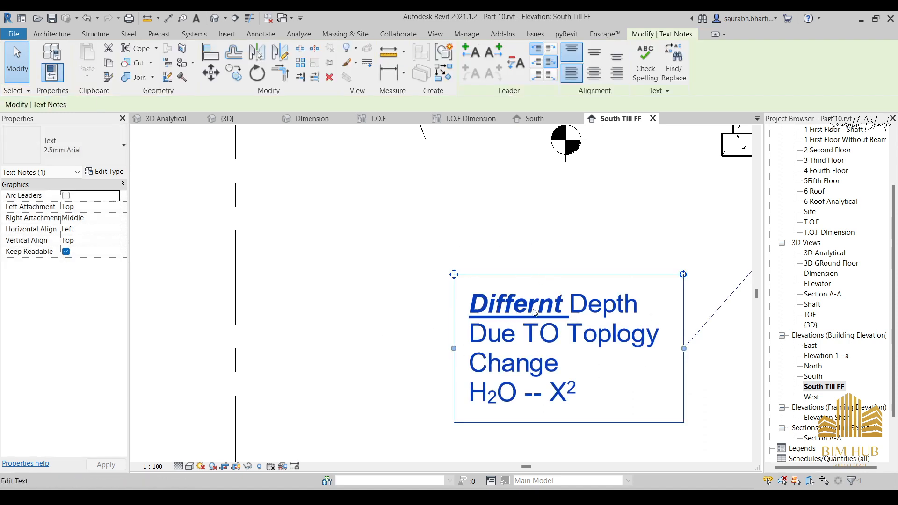
# Step: Spell-check the note, replacing "Differnt" with "Different" and "Toplogy" with "Topology", and deselect it
pyautogui.click(647, 60)
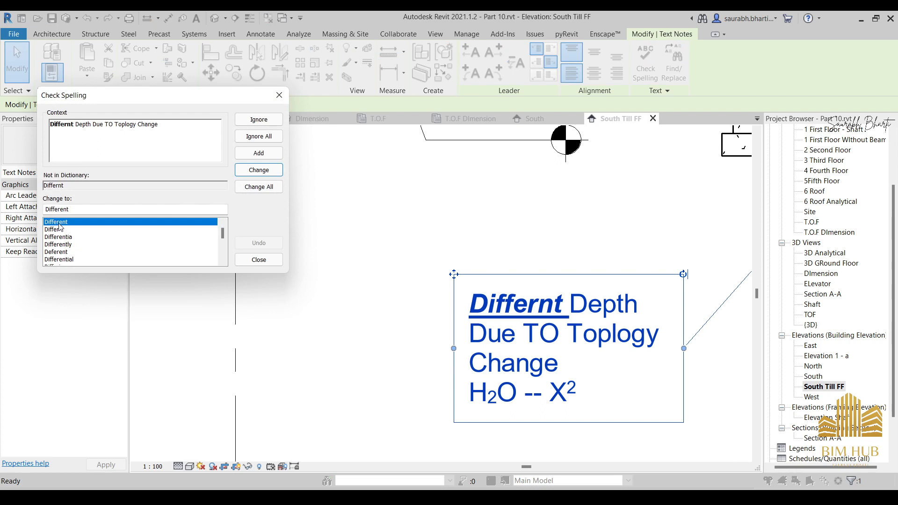
pyautogui.click(265, 174)
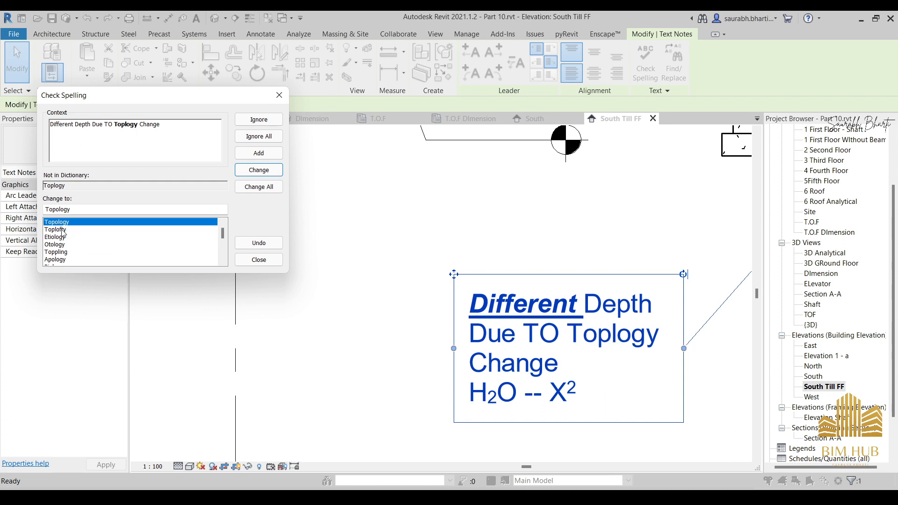
pyautogui.scroll(-2, 79, 255)
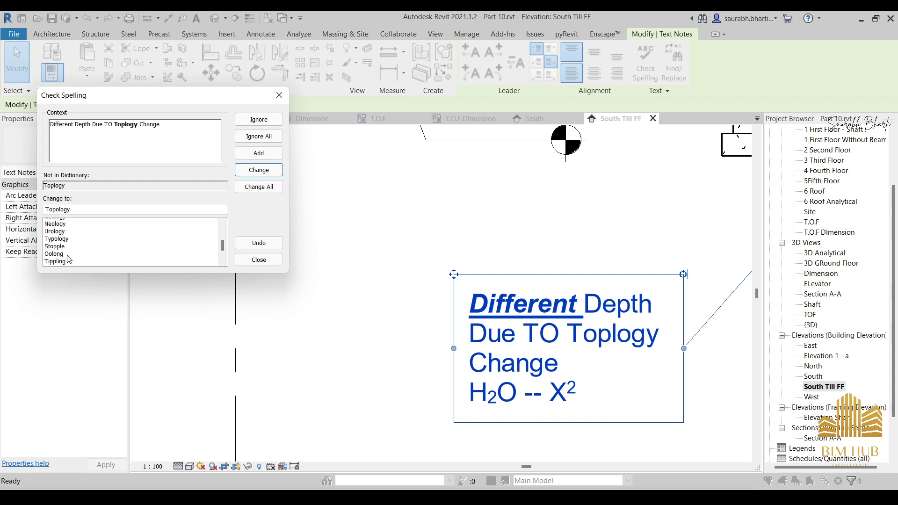
pyautogui.scroll(2, 70, 257)
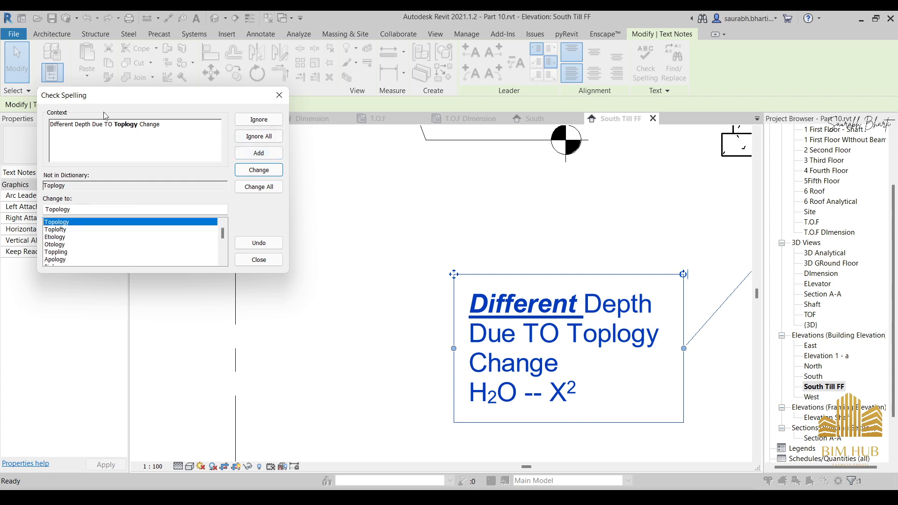
pyautogui.click(244, 176)
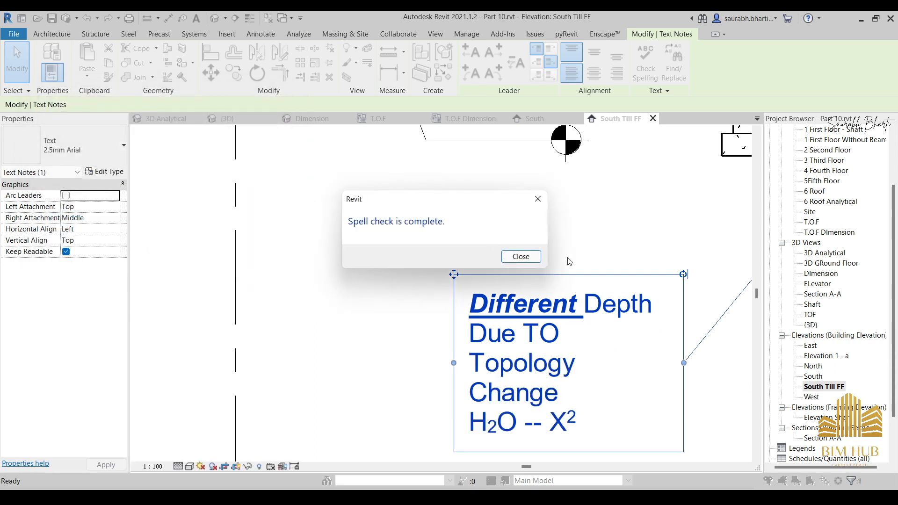
pyautogui.click(518, 257)
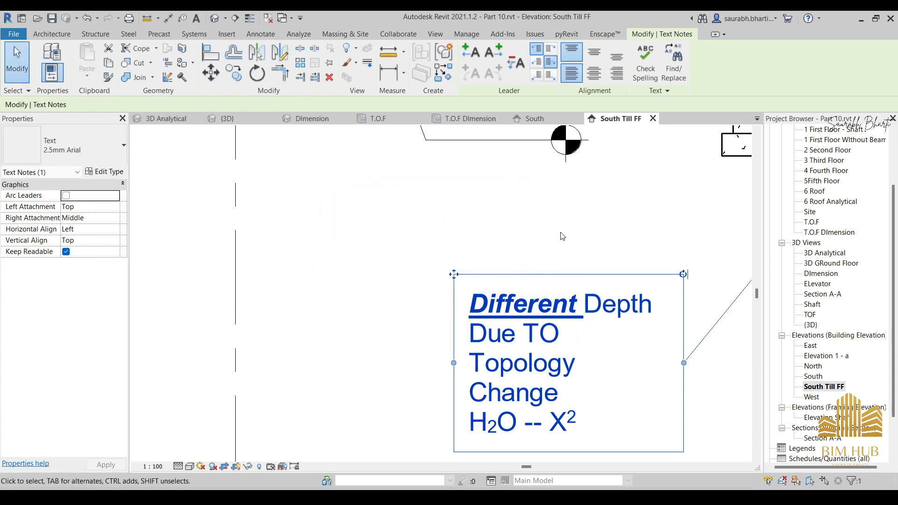
pyautogui.click(540, 255)
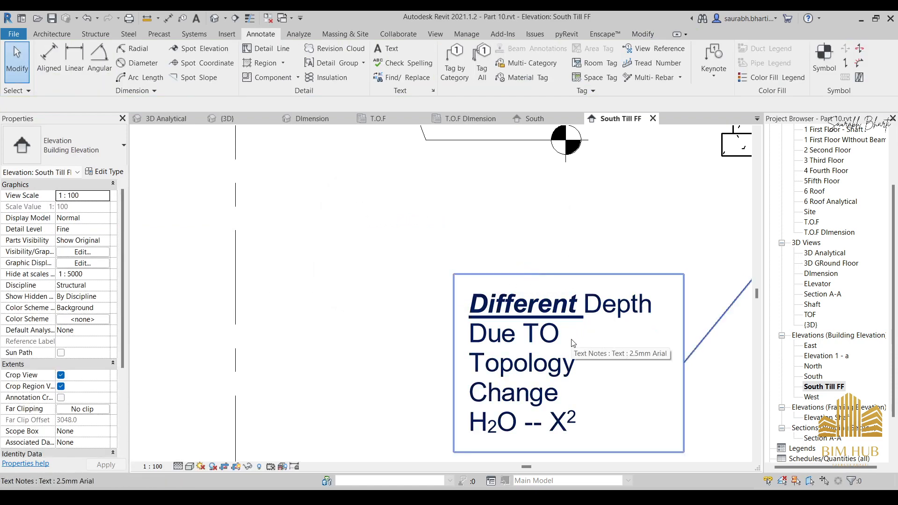
# Step: Try adding a straight leader on the left side of the topology note, and undo the addition
pyautogui.scroll(-4, 573, 342)
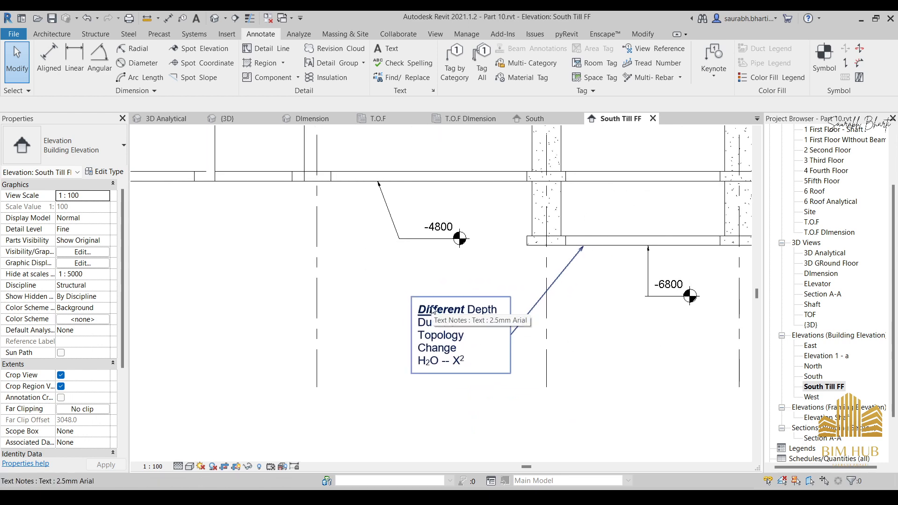
pyautogui.scroll(1, 502, 319)
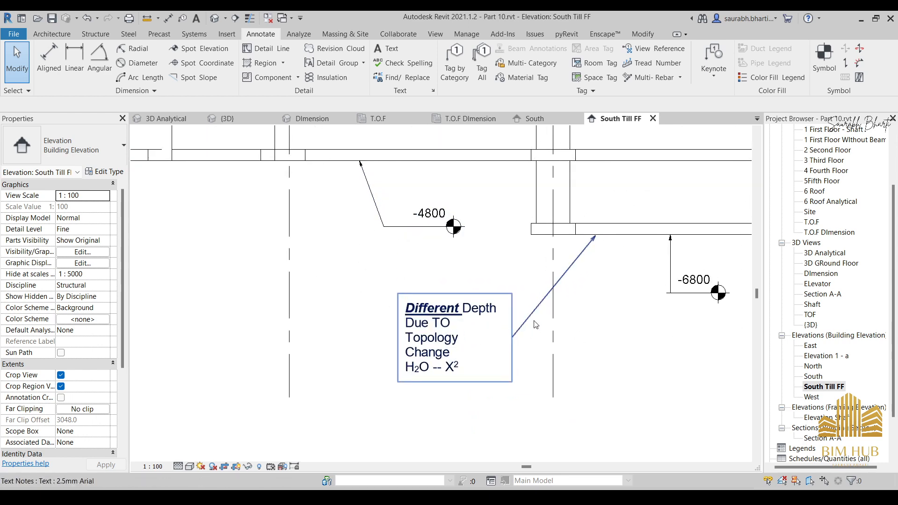
pyautogui.click(465, 340)
pyautogui.moveTo(465, 341); pyautogui.dragTo(561, 350, button='middle')
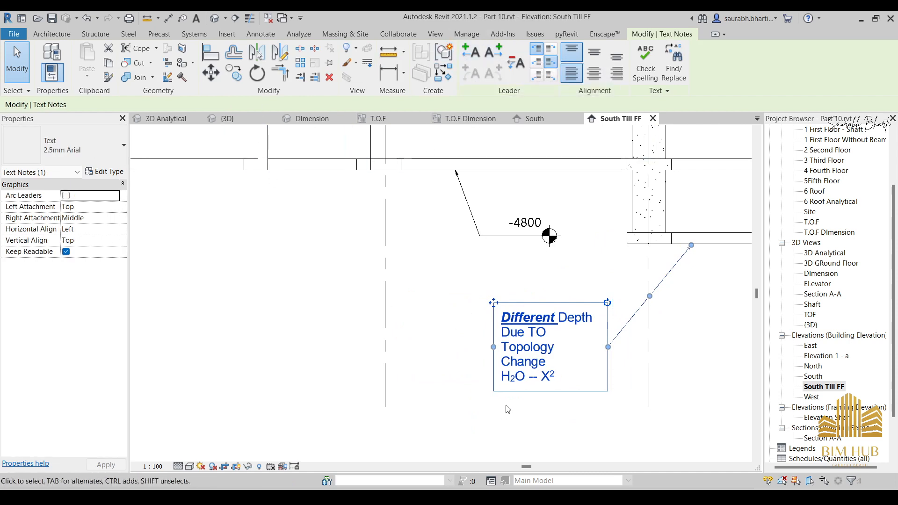
pyautogui.click(477, 56)
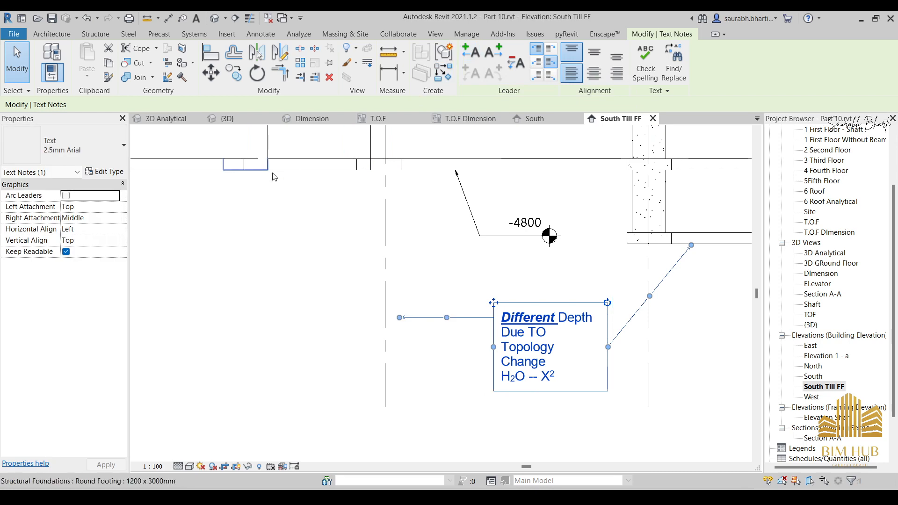
pyautogui.click(471, 52)
pyautogui.hotkey('ctrl', 'z')
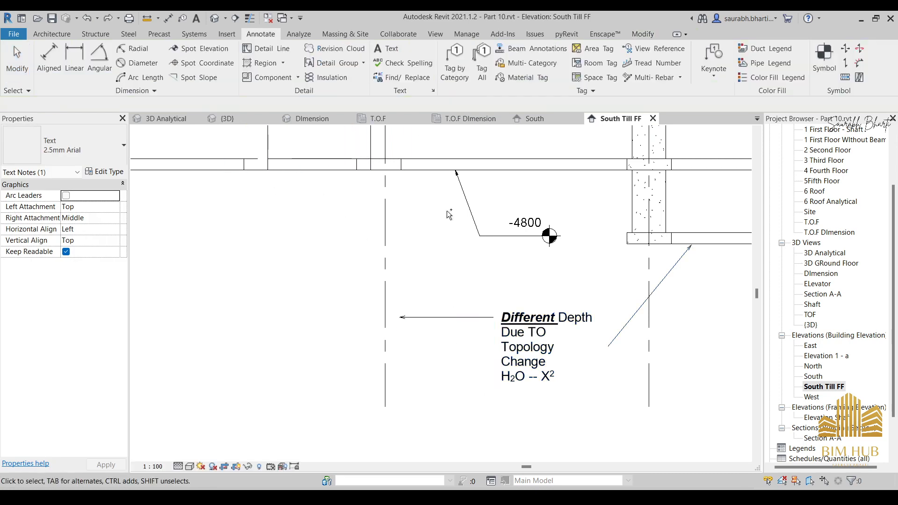
pyautogui.hotkey('ctrl', 'z')
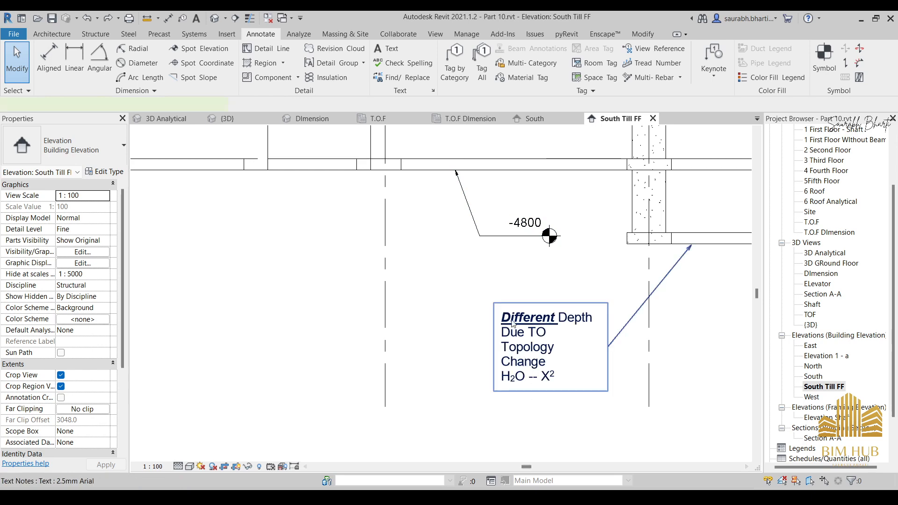
# Step: Add a left-side straight leader to the note and point its arrow at the footing underside left of the -4800 spot elevation
pyautogui.click(533, 349)
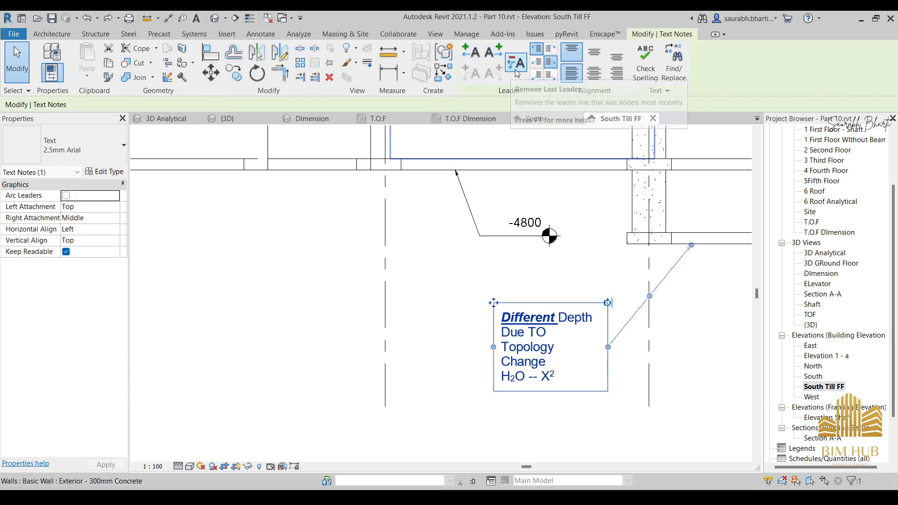
pyautogui.click(494, 53)
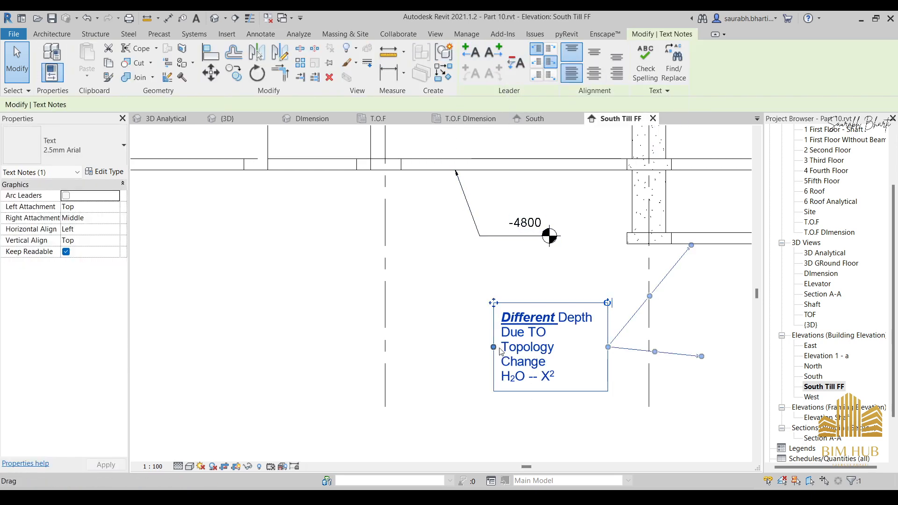
pyautogui.moveTo(703, 357); pyautogui.dragTo(292, 169)
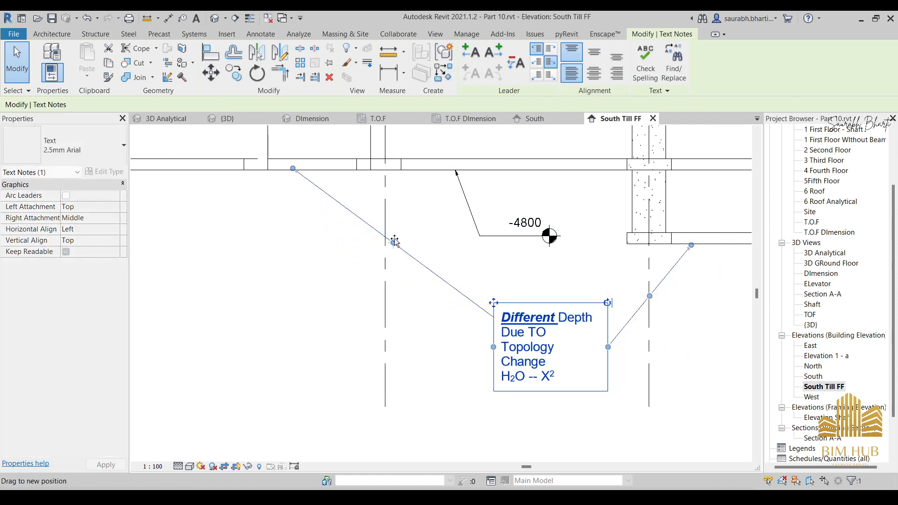
# Step: Bend the left leader at a right angle, with its arrow rising vertically to the footing underside nearer the -4800 spot elevation
pyautogui.moveTo(393, 242); pyautogui.dragTo(332, 322)
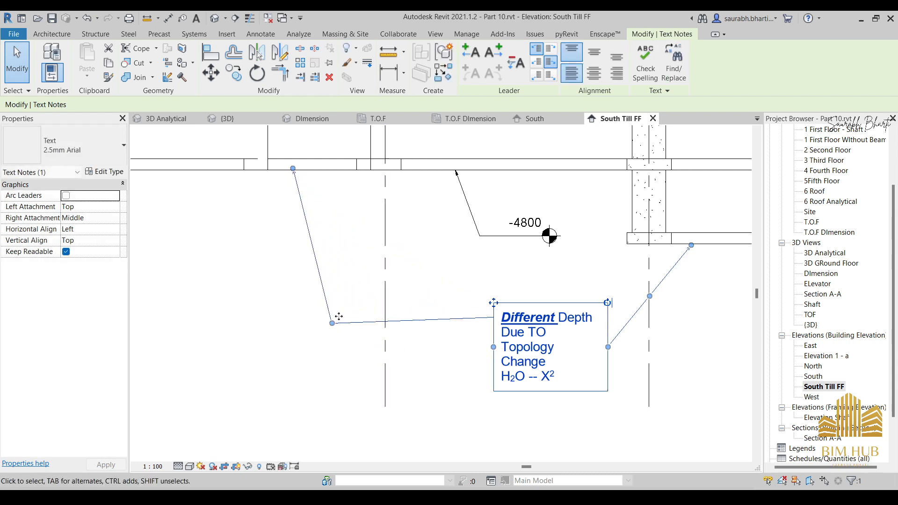
pyautogui.moveTo(295, 174); pyautogui.dragTo(349, 174)
pyautogui.moveTo(332, 323)
pyautogui.mouseDown()
pyautogui.moveTo(357, 317)
pyautogui.moveTo(346, 322)
pyautogui.mouseUp()
pyautogui.press('Escape')
pyautogui.scroll(-3, 341, 364)
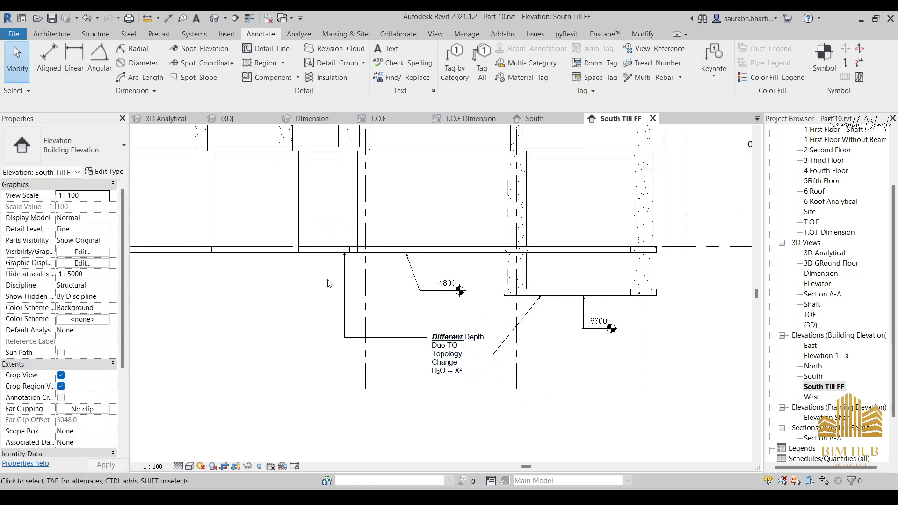
# Step: Straighten the left leader into one diagonal line from the note to the footing by moving its elbow
pyautogui.click(345, 302)
pyautogui.moveTo(345, 336); pyautogui.dragTo(380, 291)
pyautogui.click(327, 343)
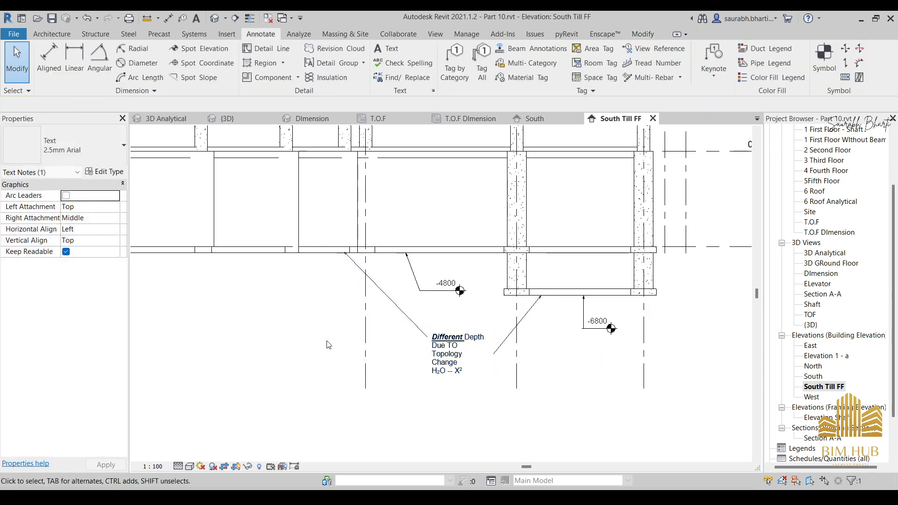
pyautogui.moveTo(403, 354); pyautogui.dragTo(392, 364, button='middle')
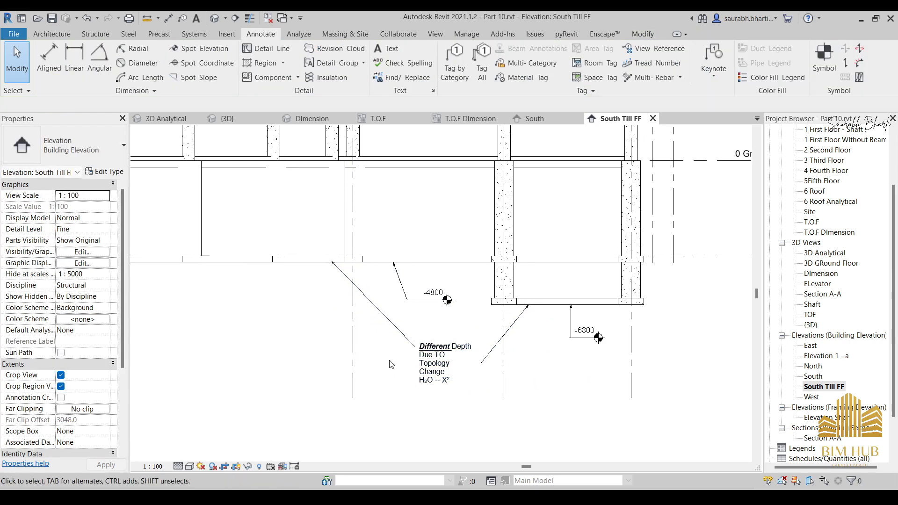
pyautogui.click(431, 344)
pyautogui.moveTo(431, 342); pyautogui.dragTo(393, 320, button='middle')
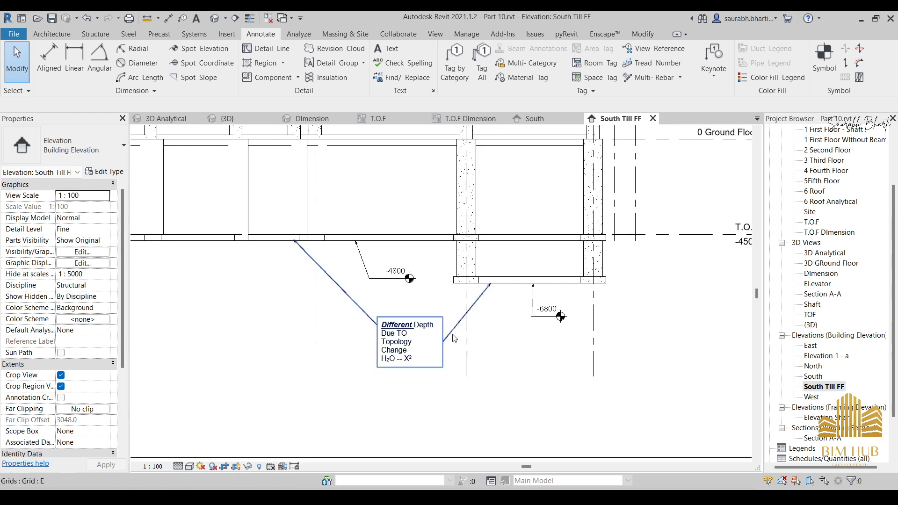
pyautogui.click(414, 349)
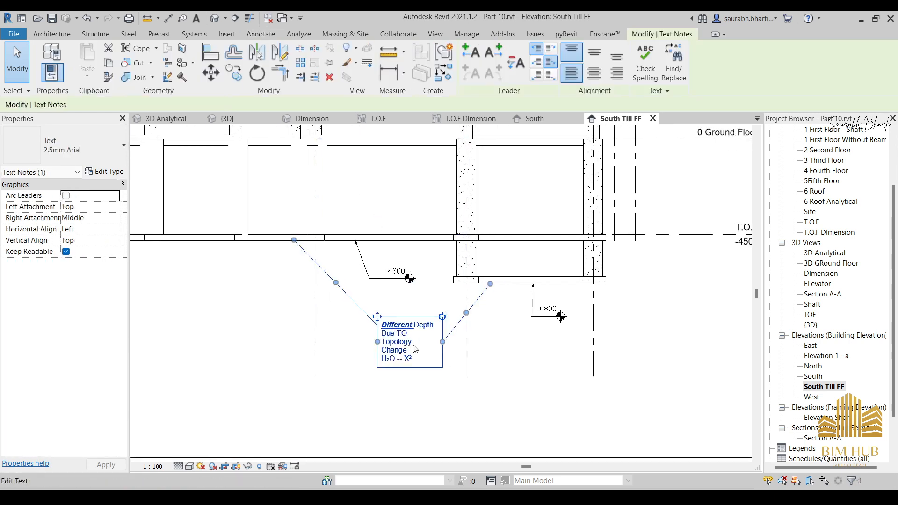
pyautogui.click(407, 348)
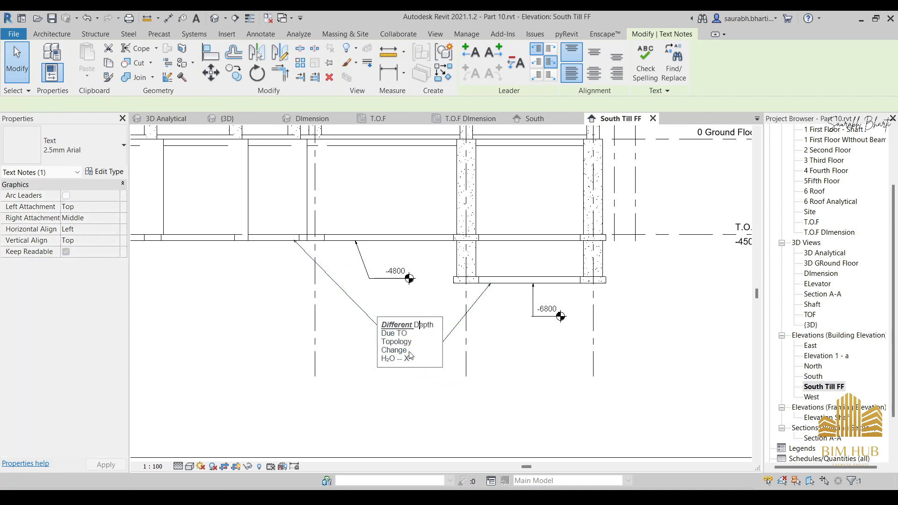
pyautogui.doubleClick(405, 340)
pyautogui.press('Escape')
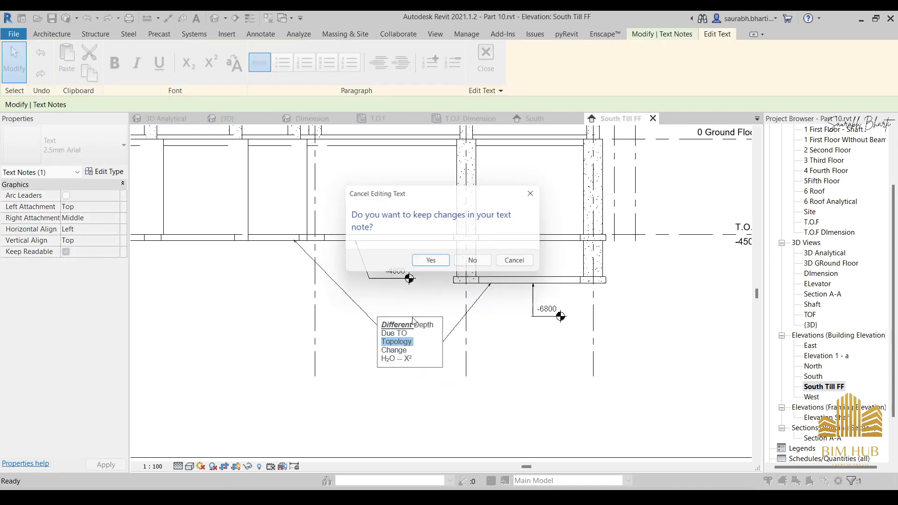
pyautogui.press('Escape')
pyautogui.click(469, 307)
pyautogui.click(502, 338)
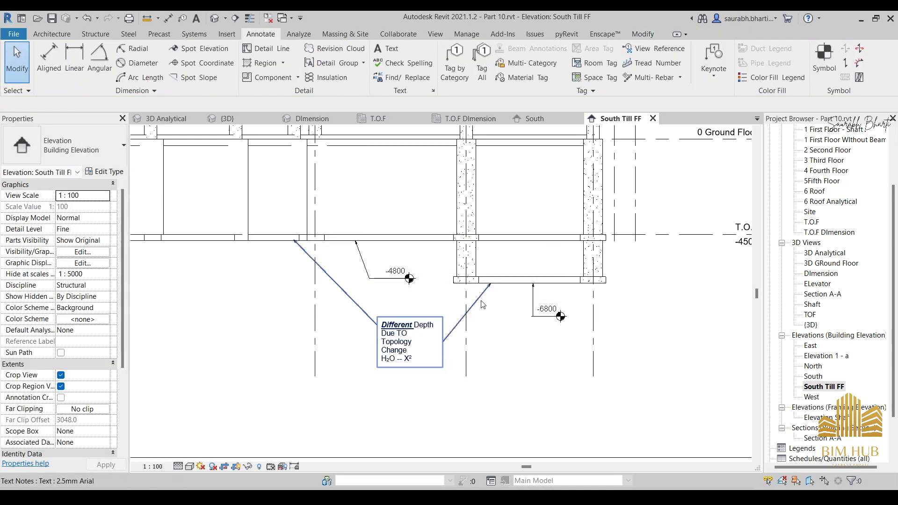
# Step: Widen the note box so "Different Depth Due TO" fits its first line, and align the text to Center and Middle
pyautogui.click(479, 300)
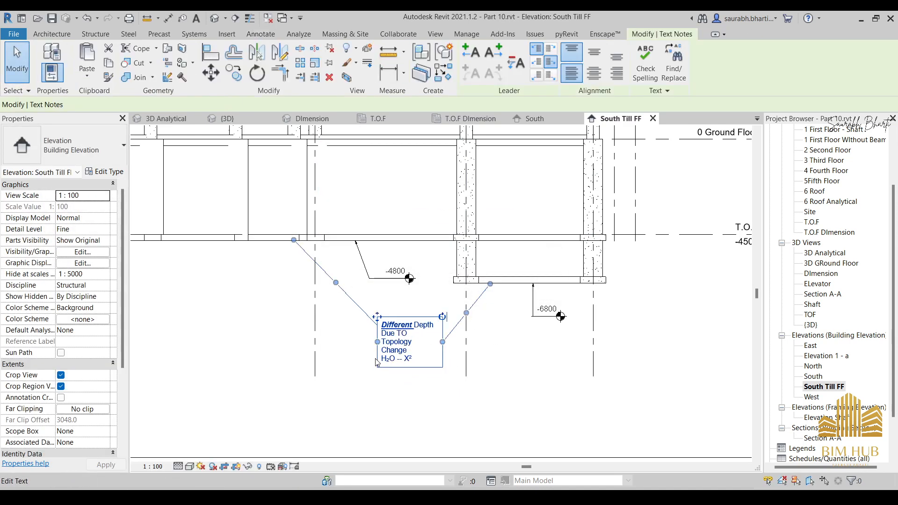
pyautogui.click(598, 54)
pyautogui.moveTo(443, 342); pyautogui.dragTo(468, 340)
pyautogui.click(594, 72)
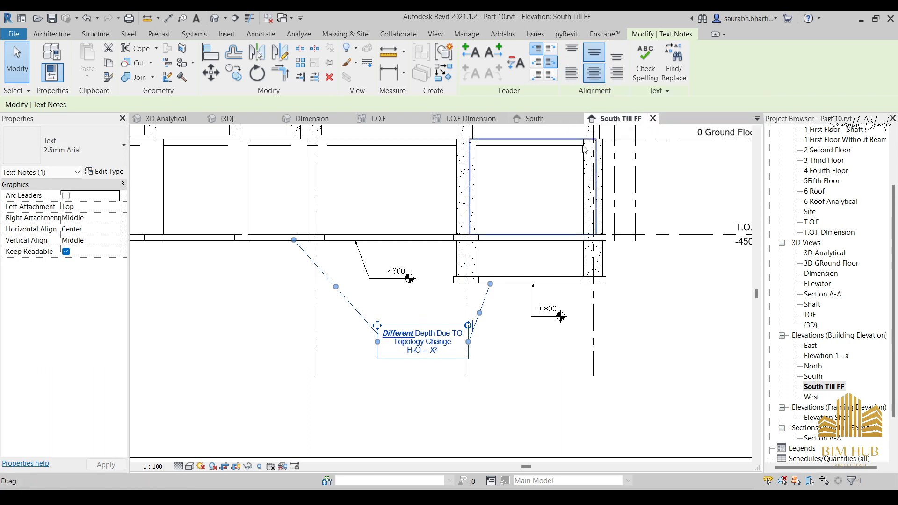
# Step: Try the note's Bottom vertical alignment, and set its text to Right horizontal and Middle vertical alignment
pyautogui.click(618, 58)
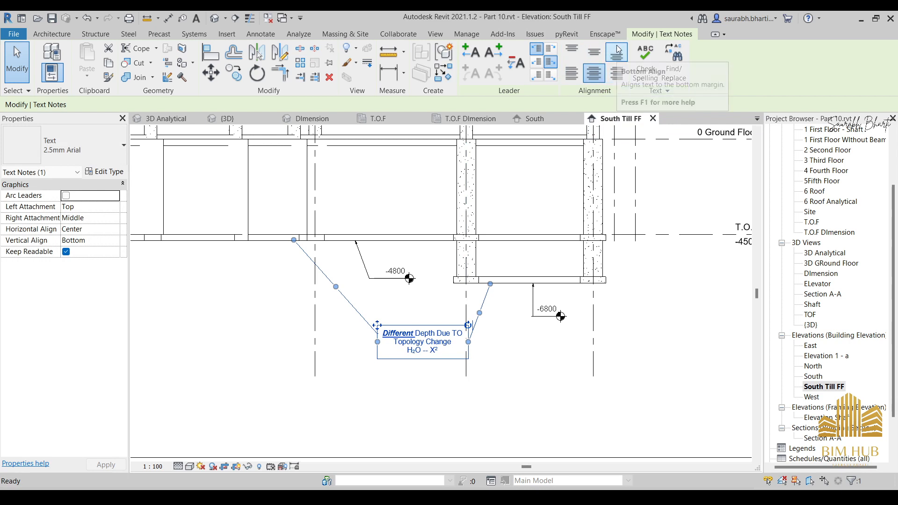
pyautogui.click(621, 76)
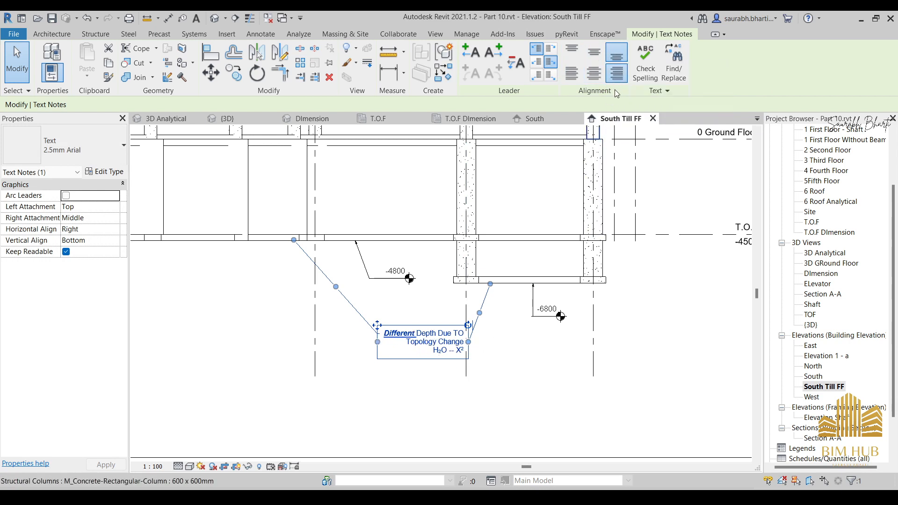
pyautogui.click(593, 55)
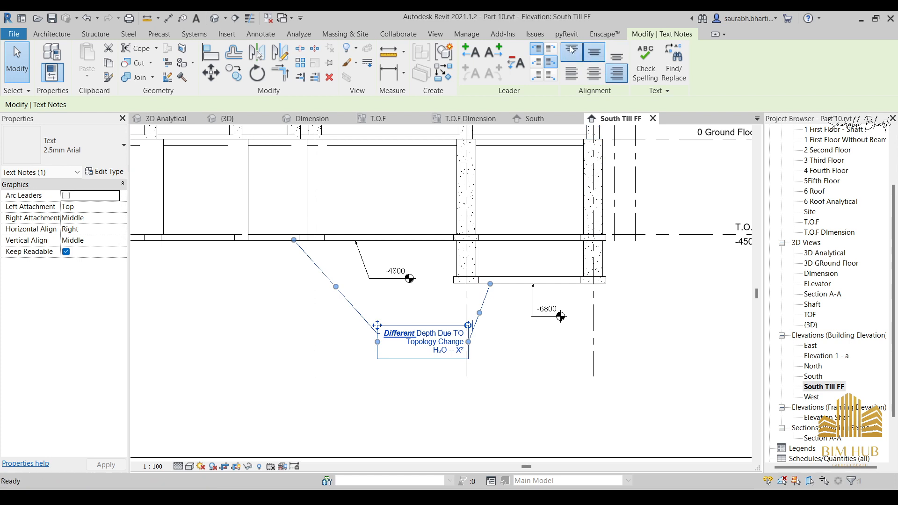
# Step: Try Top vertical alignment and Left and Center horizontal alignments on the note, and restore Right and Middle
pyautogui.click(572, 51)
pyautogui.click(594, 52)
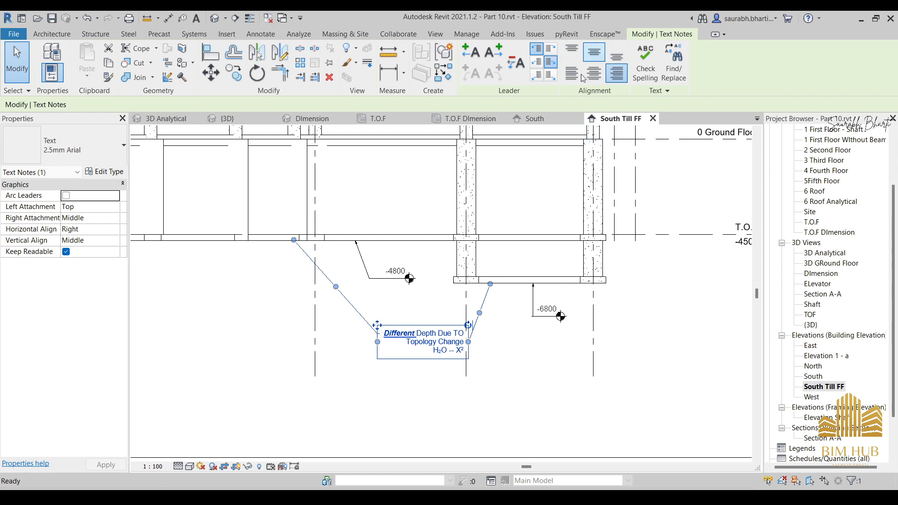
pyautogui.click(571, 73)
pyautogui.click(616, 75)
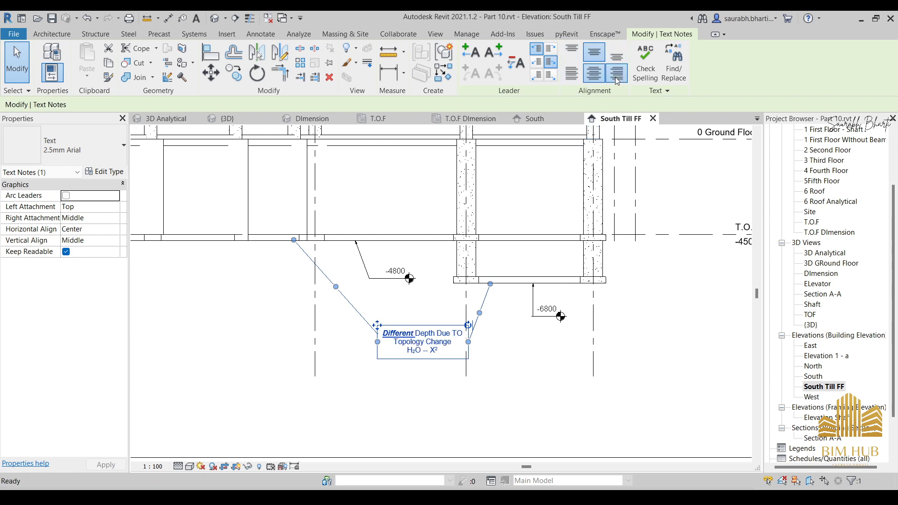
pyautogui.click(601, 79)
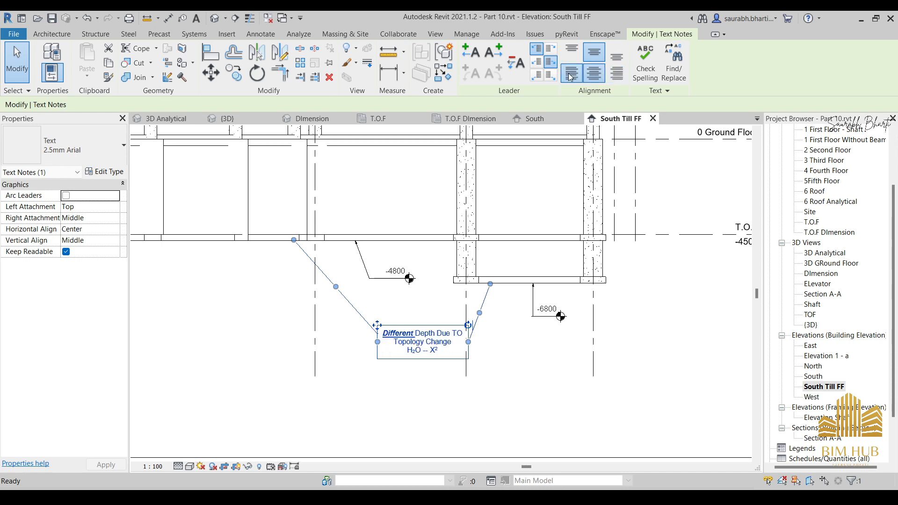
pyautogui.click(573, 75)
pyautogui.click(595, 76)
pyautogui.click(614, 76)
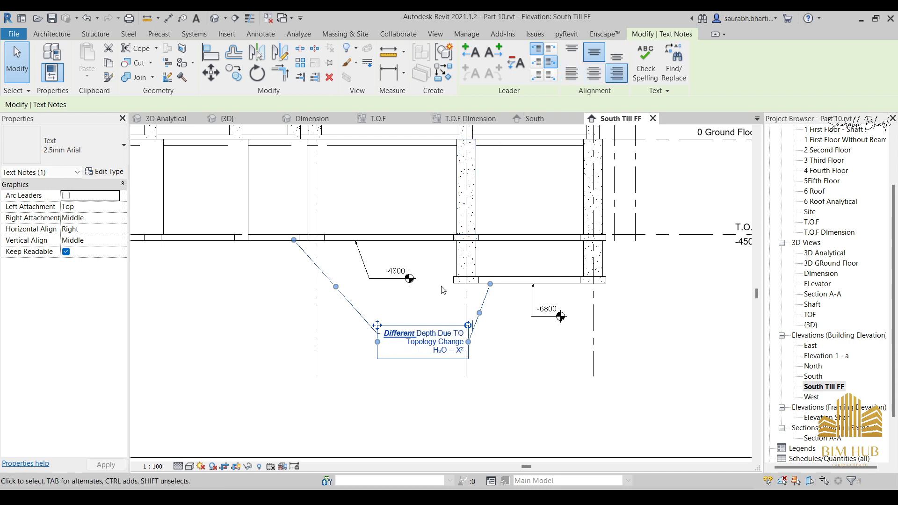
pyautogui.scroll(-2, 442, 289)
pyautogui.click(476, 333)
pyautogui.scroll(1, 486, 323)
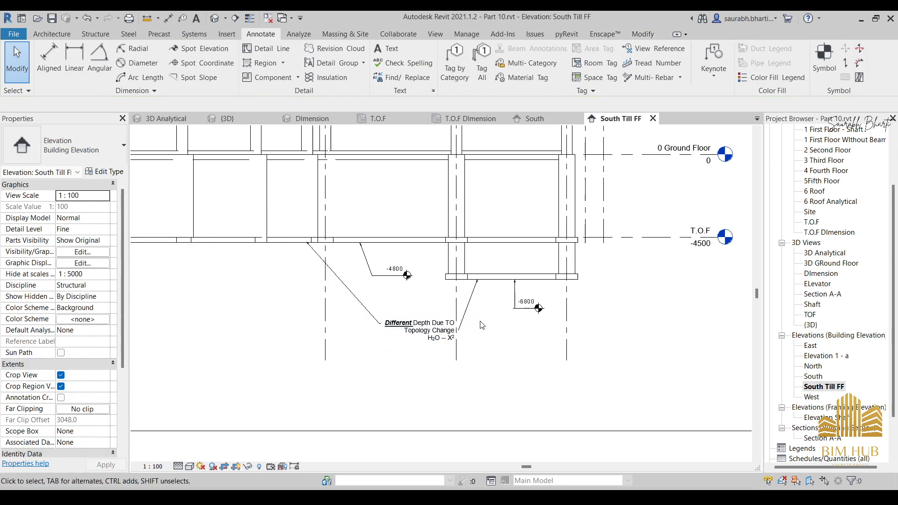
pyautogui.moveTo(487, 324); pyautogui.dragTo(500, 303, button='middle')
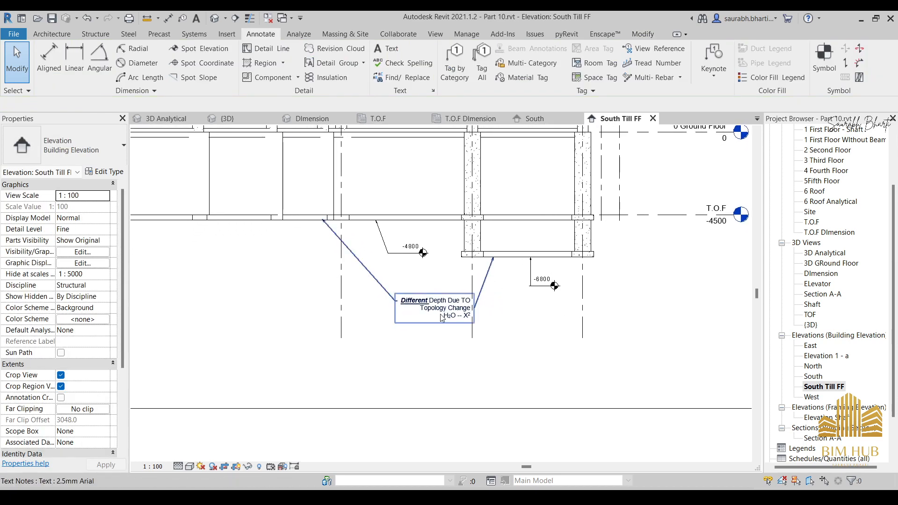
pyautogui.click(484, 286)
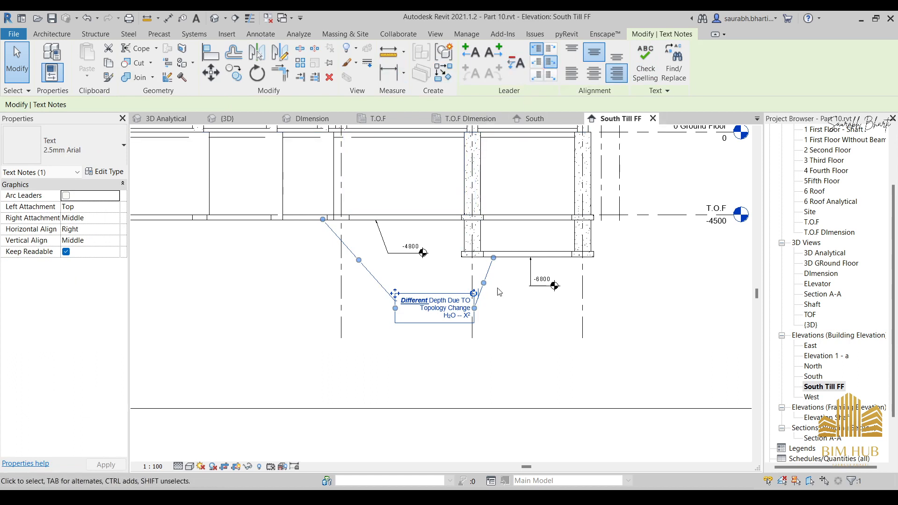
pyautogui.scroll(2, 490, 321)
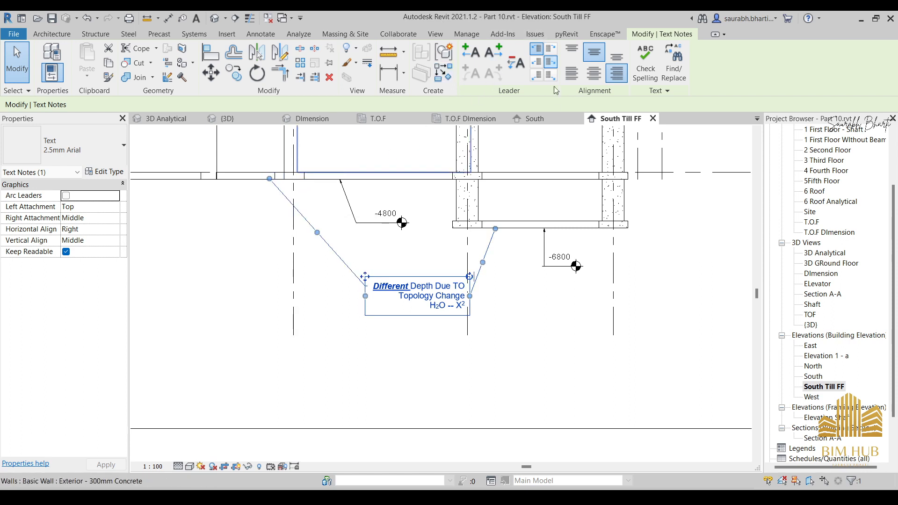
pyautogui.click(208, 255)
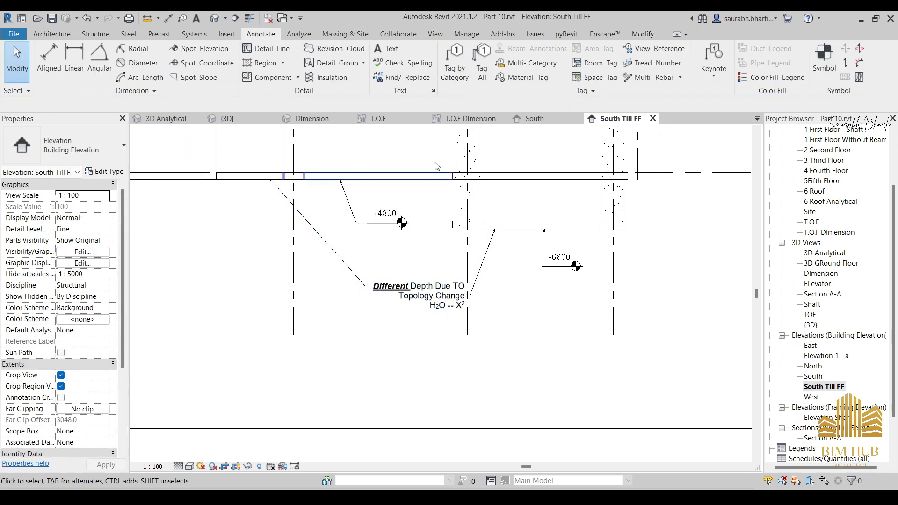
# Step: Place a text note with a two-segment leader from the lower footing underside, left of the -6800 spot elevation, formatted as a numbered list
pyautogui.press('t')
pyautogui.press('x')
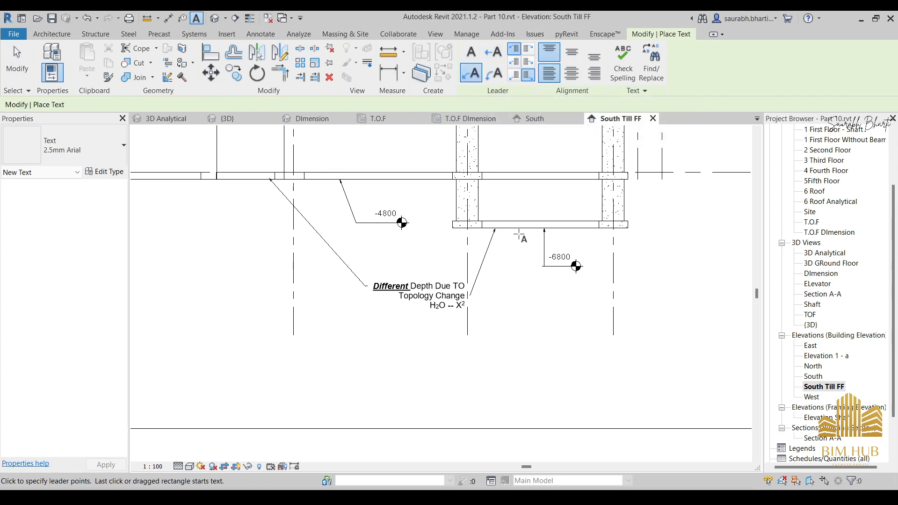
pyautogui.click(517, 229)
pyautogui.click(539, 290)
pyautogui.click(570, 291)
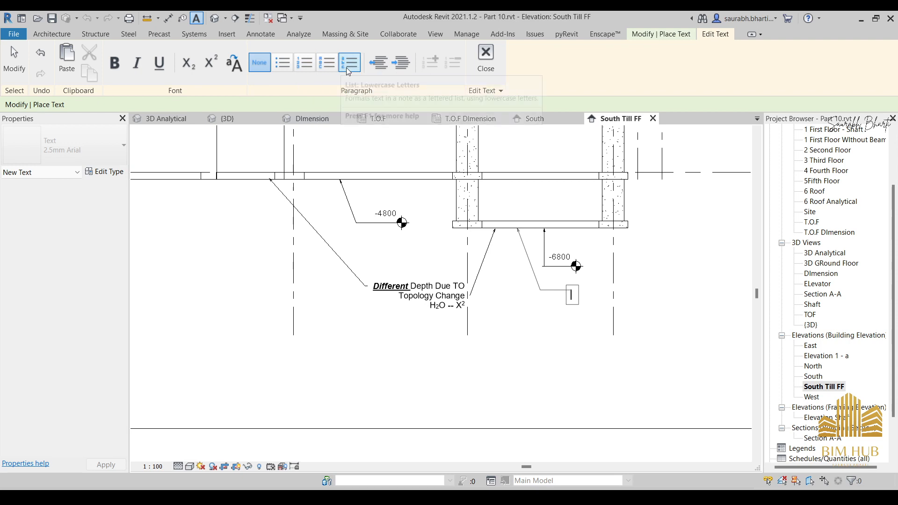
pyautogui.click(303, 68)
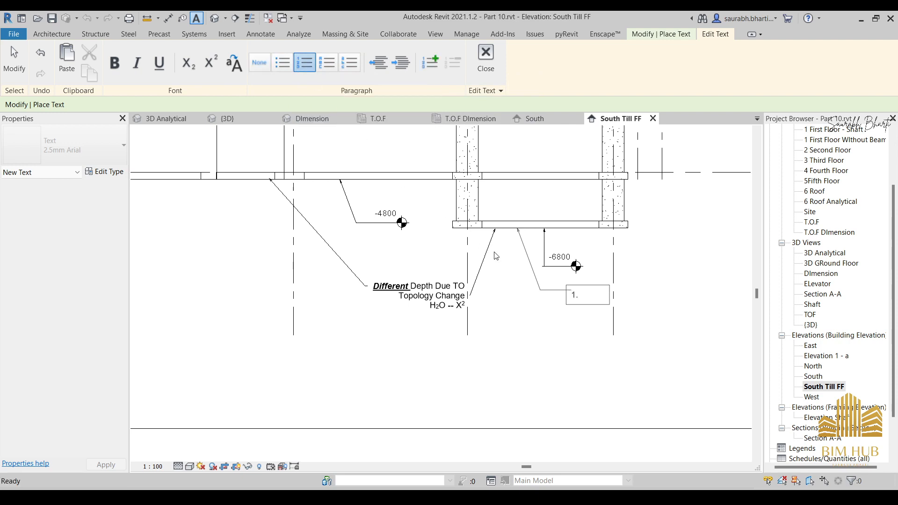
# Step: Fill the numbered list with the items "Phase 1", "Phase 2" and "Phase 3", and finish the note
pyautogui.write('pHASE 1')
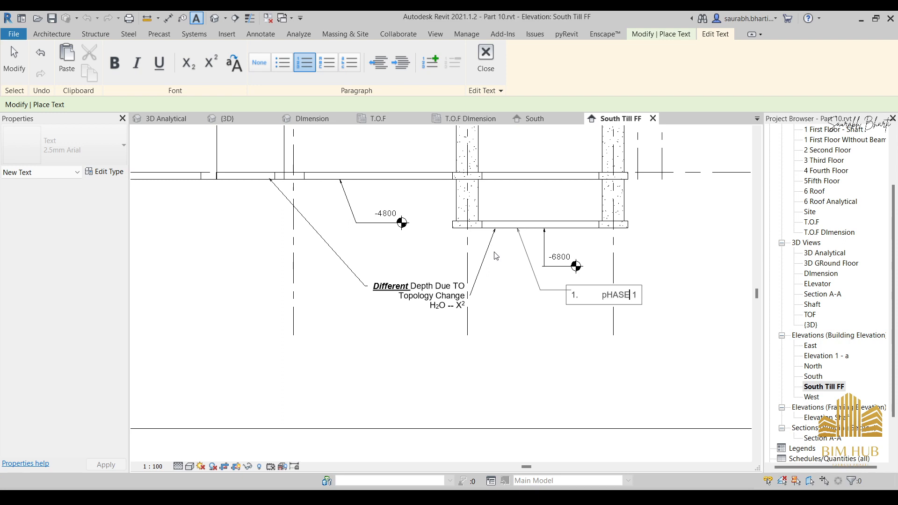
pyautogui.press('BackSpace')
pyautogui.press('BackSpace')
pyautogui.press('BackSpace')
pyautogui.press('BackSpace')
pyautogui.press('BackSpace')
pyautogui.write('Phas')
pyautogui.press('Return')
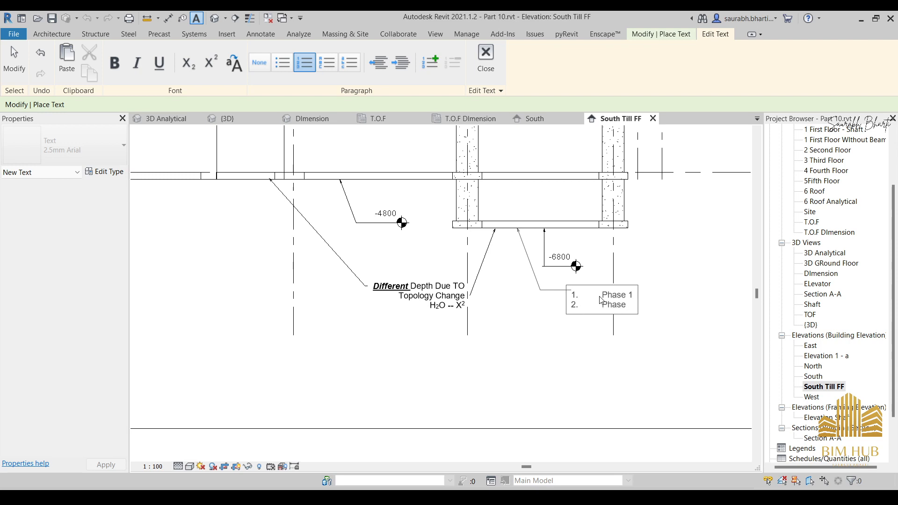
pyautogui.press('Return')
pyautogui.write('Phase 34')
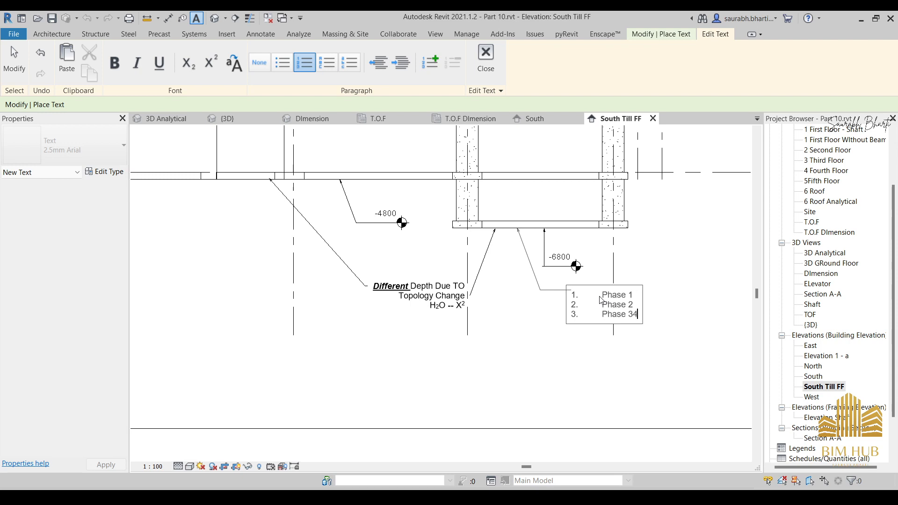
pyautogui.press('BackSpace')
pyautogui.write('3')
pyautogui.press('BackSpace')
pyautogui.click(541, 354)
pyautogui.press('Escape')
pyautogui.press('Escape')
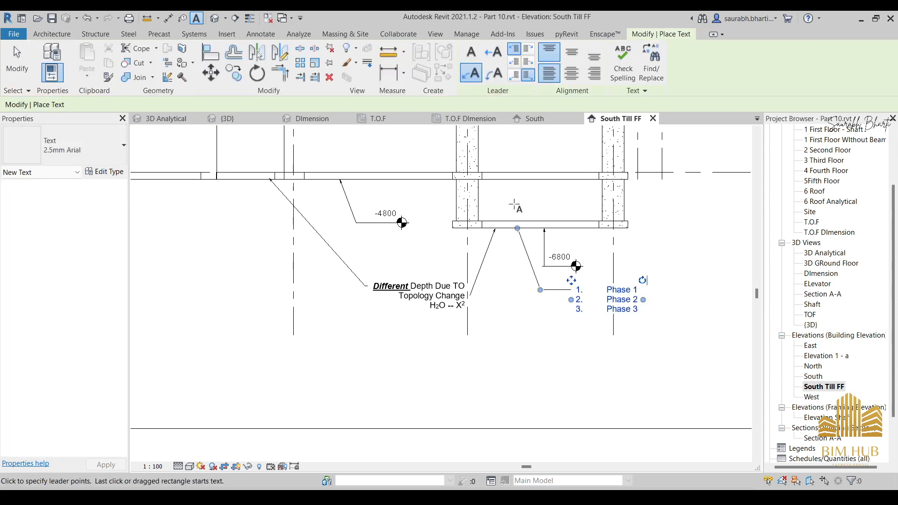
pyautogui.click(571, 322)
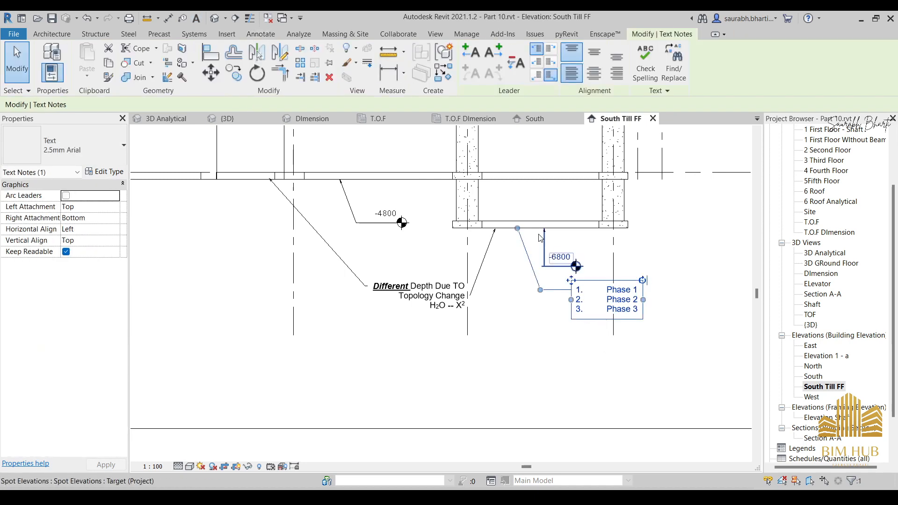
pyautogui.click(582, 294)
pyautogui.doubleClick(583, 295)
pyautogui.press('Escape')
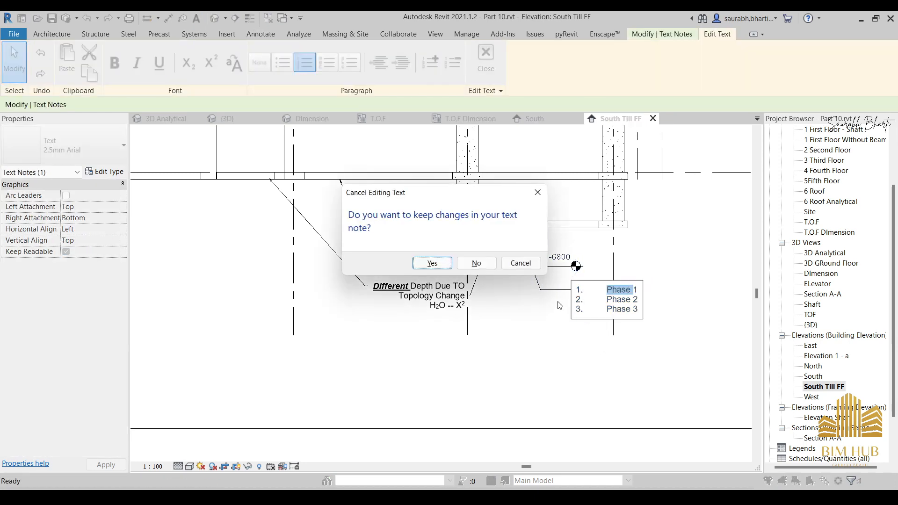
pyautogui.click(476, 263)
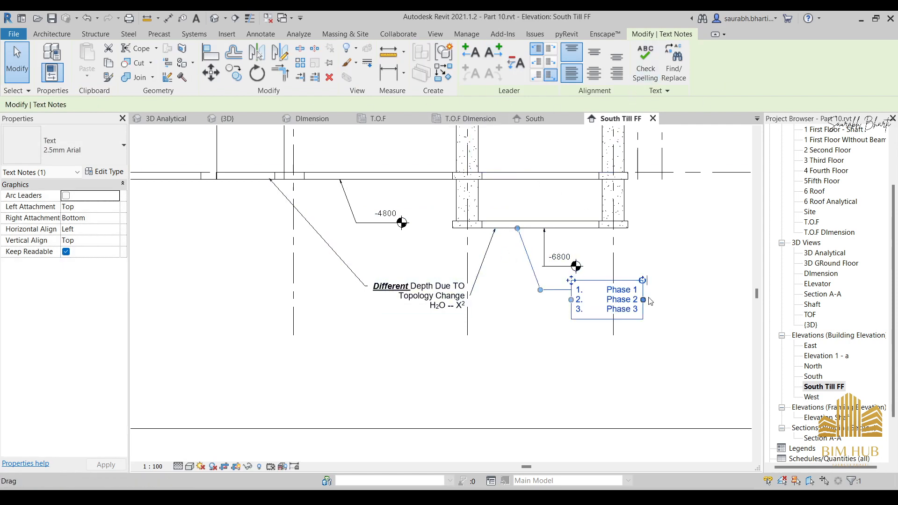
# Step: Widen the Phase note's box slightly to the right, deselect it and save the project
pyautogui.moveTo(643, 300); pyautogui.dragTo(656, 316)
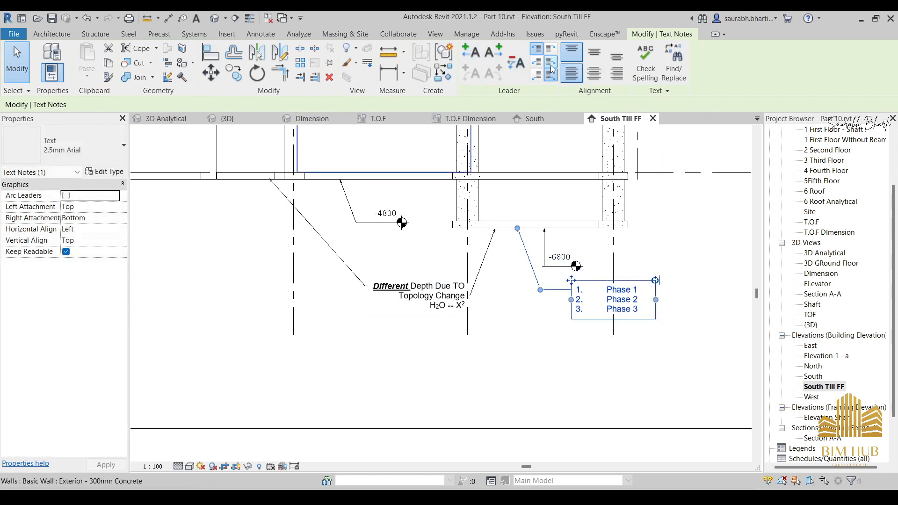
pyautogui.click(24, 53)
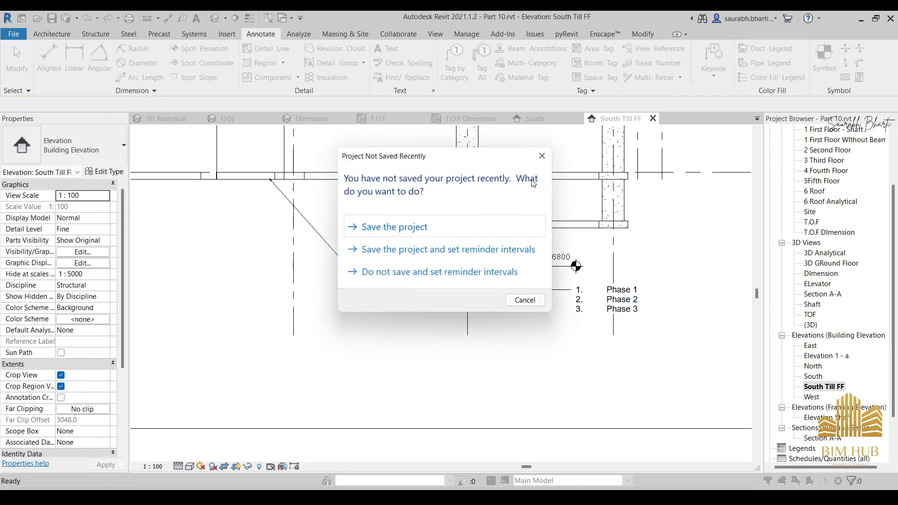
pyautogui.click(433, 234)
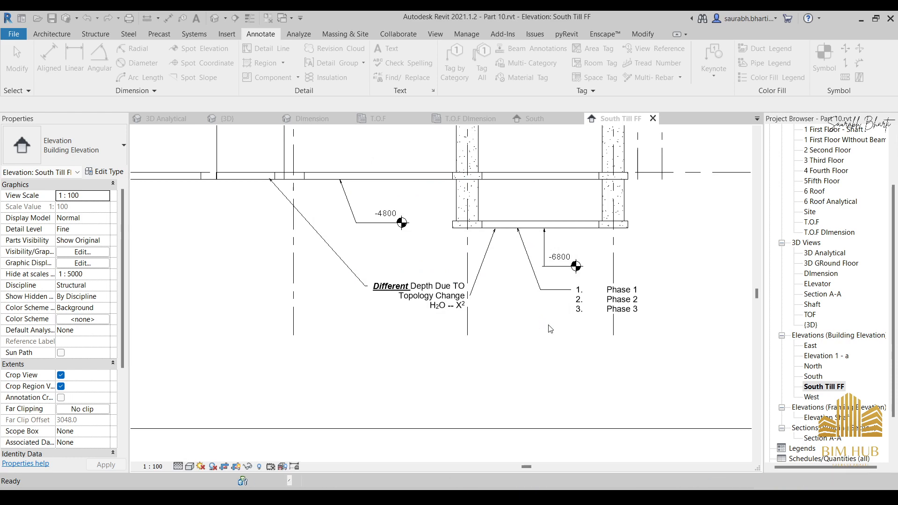
pyautogui.press('t')
pyautogui.press('x')
pyautogui.press('Escape')
pyautogui.click(597, 312)
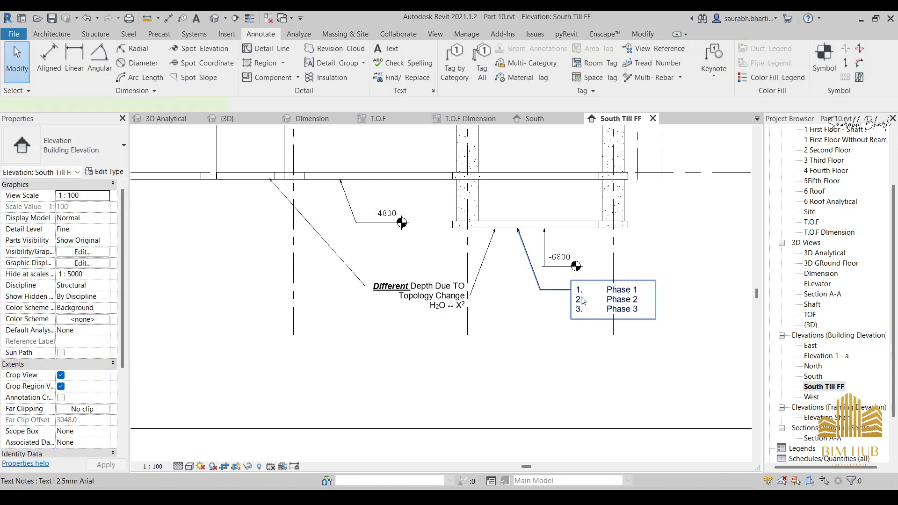
pyautogui.doubleClick(596, 312)
pyautogui.doubleClick(618, 309)
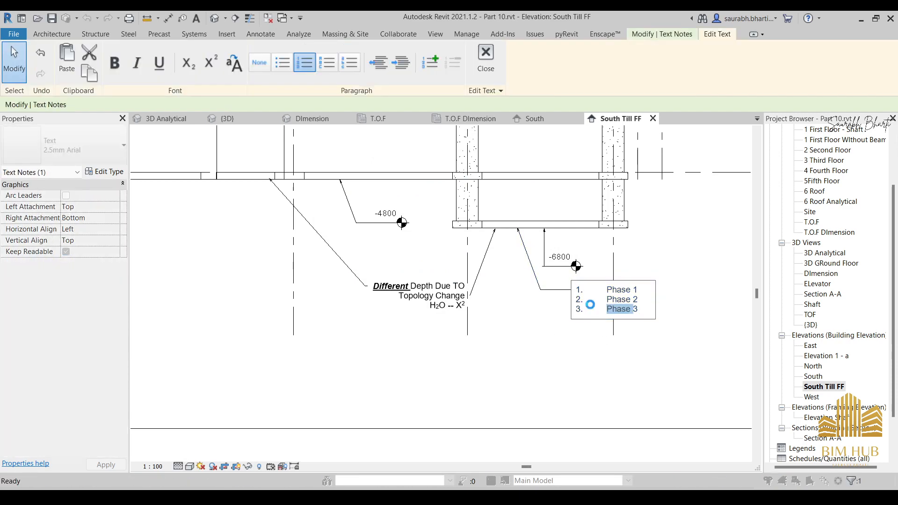
pyautogui.press('Escape')
pyautogui.click(476, 263)
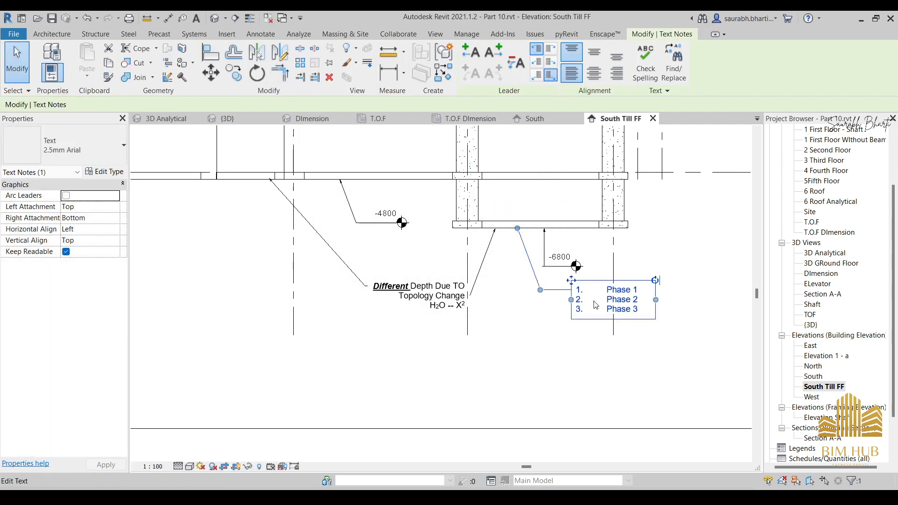
# Step: Open the Phase note's text for editing, and try indenting the "Phase 2" item as a sub-item before restoring its level
pyautogui.doubleClick(596, 305)
pyautogui.press('Up')
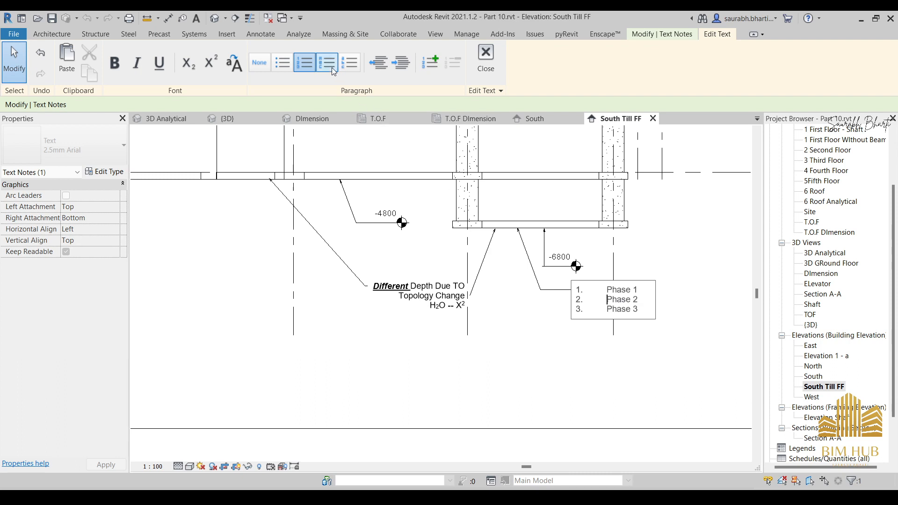
pyautogui.click(405, 66)
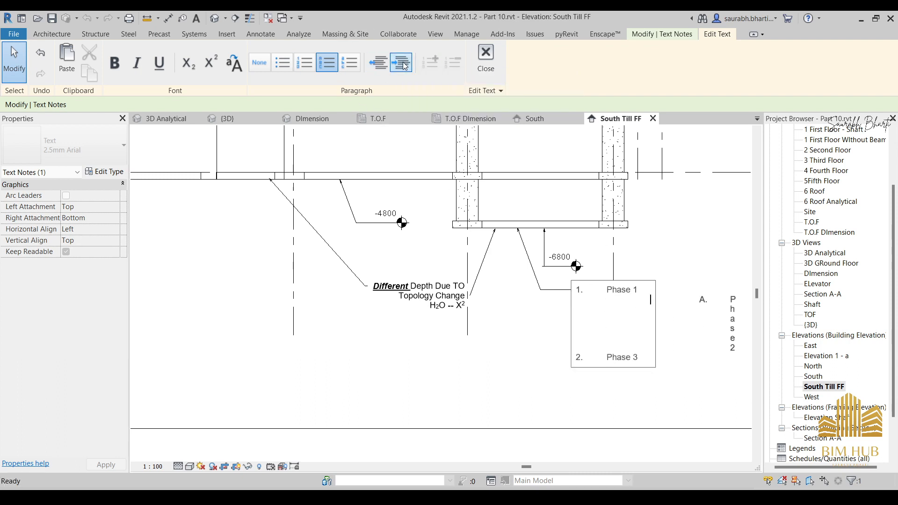
pyautogui.click(377, 68)
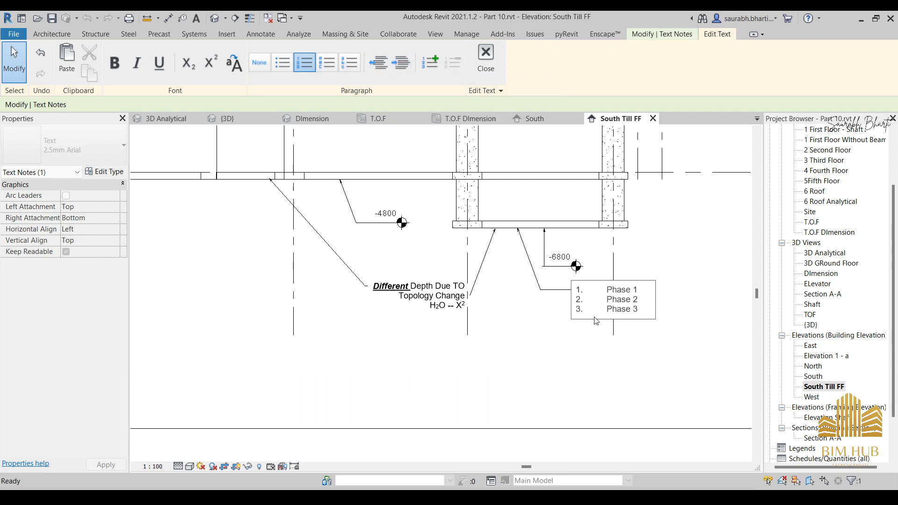
pyautogui.click(405, 63)
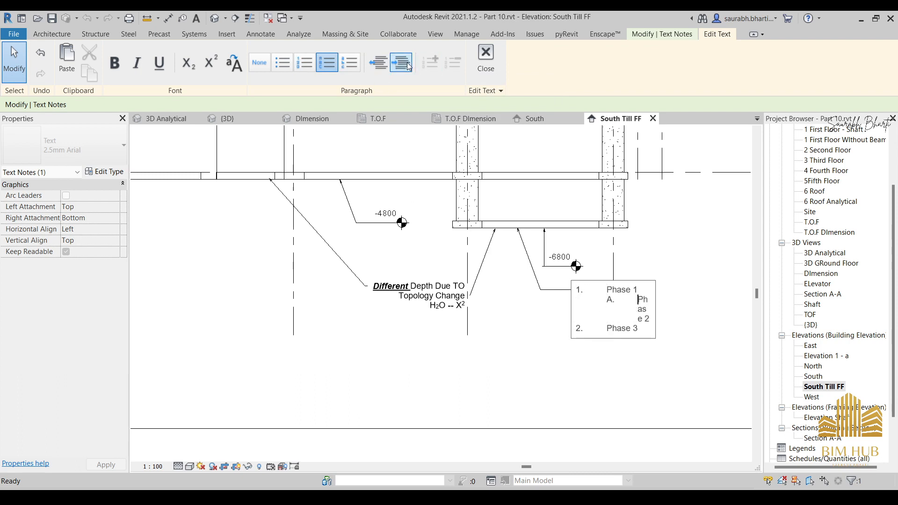
pyautogui.click(380, 68)
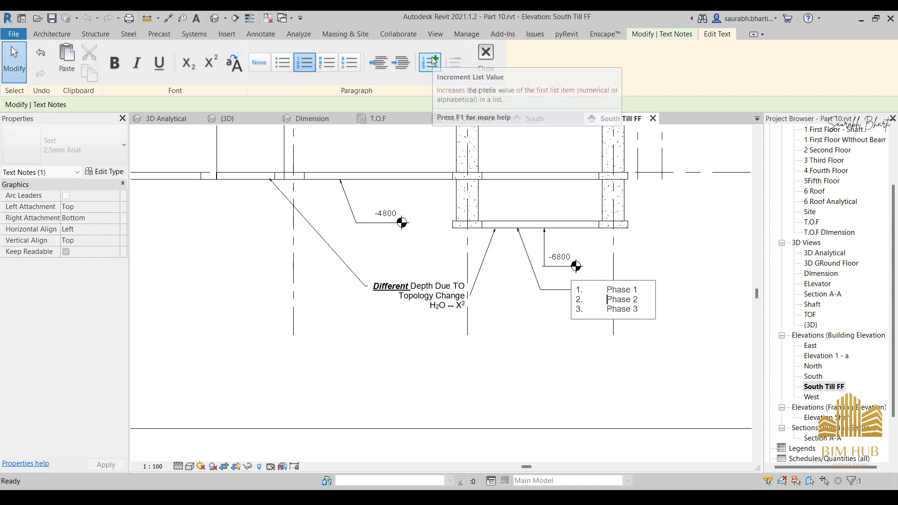
# Step: Increment the Phase list's starting value so its numbering begins at 6
pyautogui.click(434, 63)
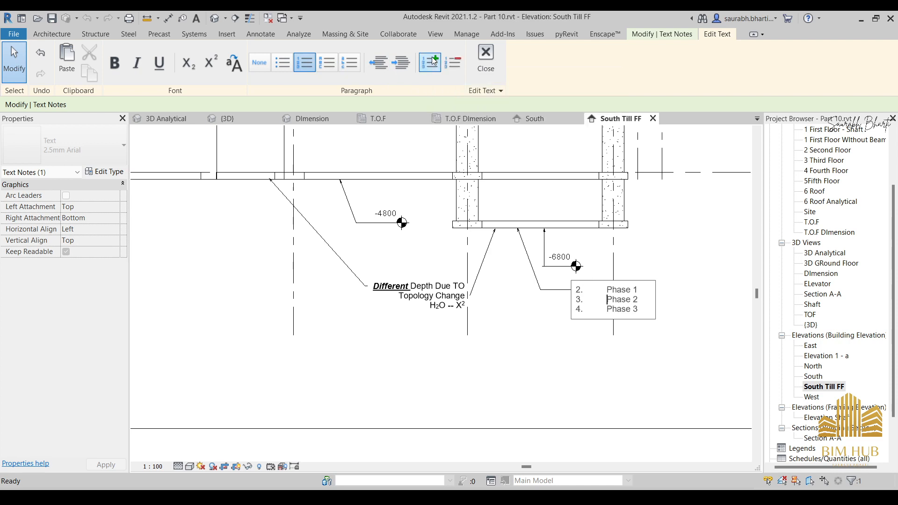
pyautogui.click(430, 66)
pyautogui.click(438, 69)
pyautogui.click(438, 67)
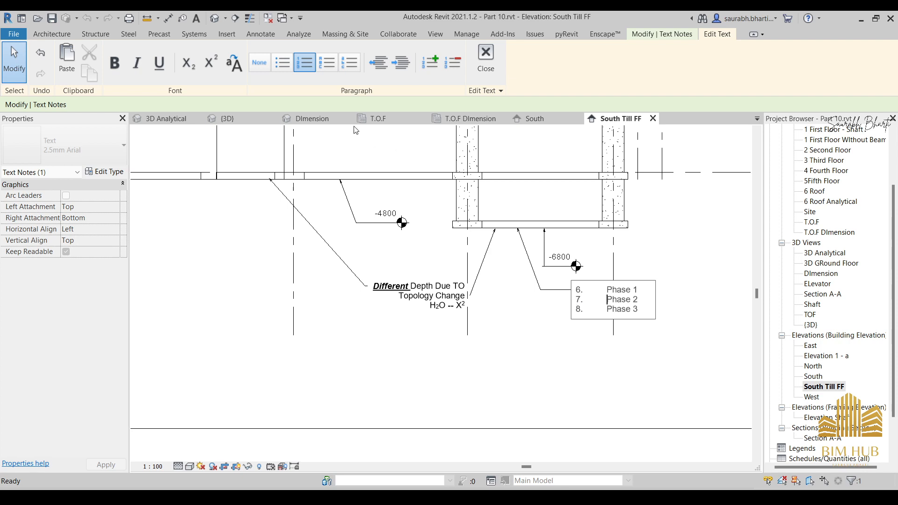
# Step: Try uppercase and lowercase letter formats on the Phase list, and return it to numbers
pyautogui.click(326, 67)
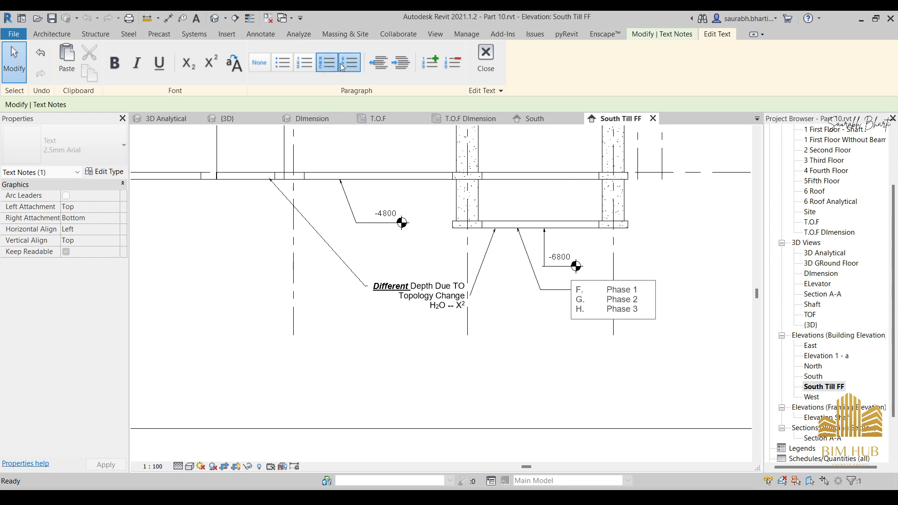
pyautogui.click(350, 64)
pyautogui.click(305, 62)
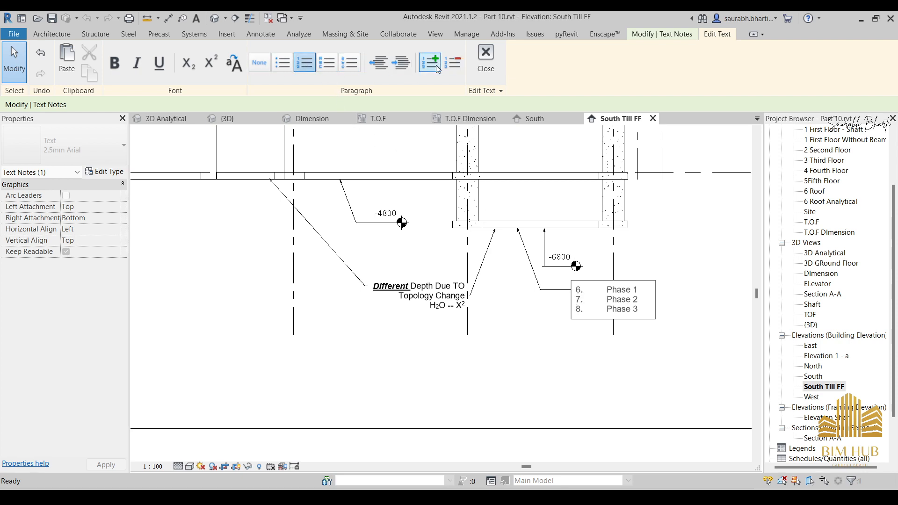
# Step: Decrement the Phase list's starting value to 1 and change its format to uppercase letters
pyautogui.click(451, 67)
pyautogui.click(450, 66)
pyautogui.click(450, 67)
pyautogui.click(451, 66)
pyautogui.click(450, 66)
pyautogui.click(350, 63)
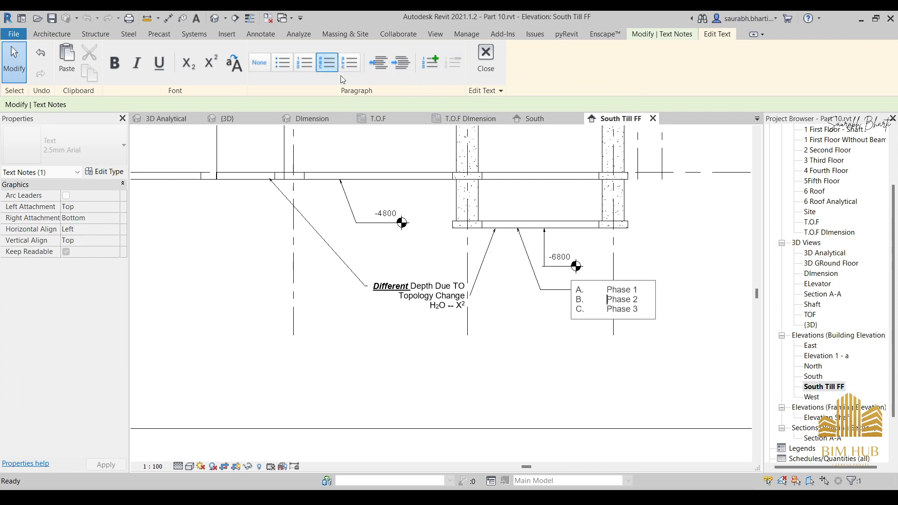
# Step: Apply the uppercase letter format to the Phase list and finish editing the note
pyautogui.click(326, 63)
pyautogui.click(573, 389)
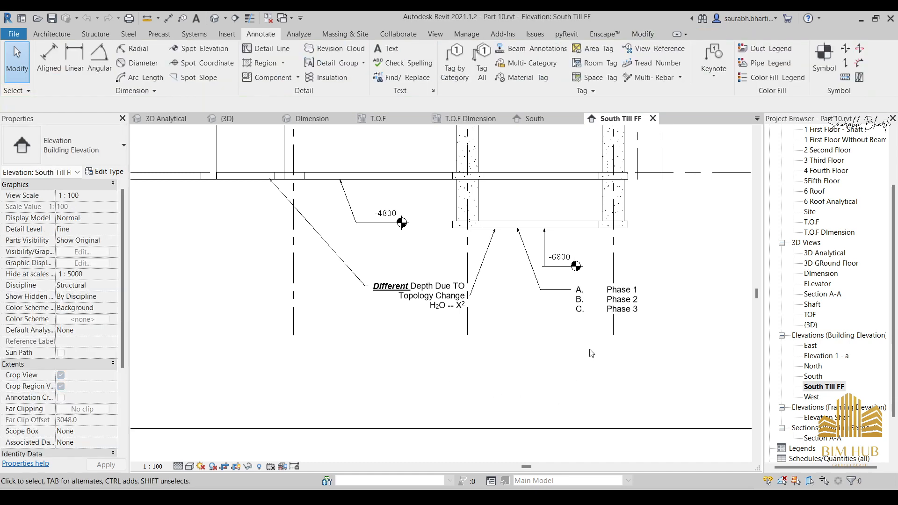
# Step: Start a new text note and duplicate the 2.5mm Arial text type under the name "1.5 mm Arial"
pyautogui.moveTo(497, 342); pyautogui.dragTo(587, 364, button='middle')
pyautogui.scroll(-1, 435, 289)
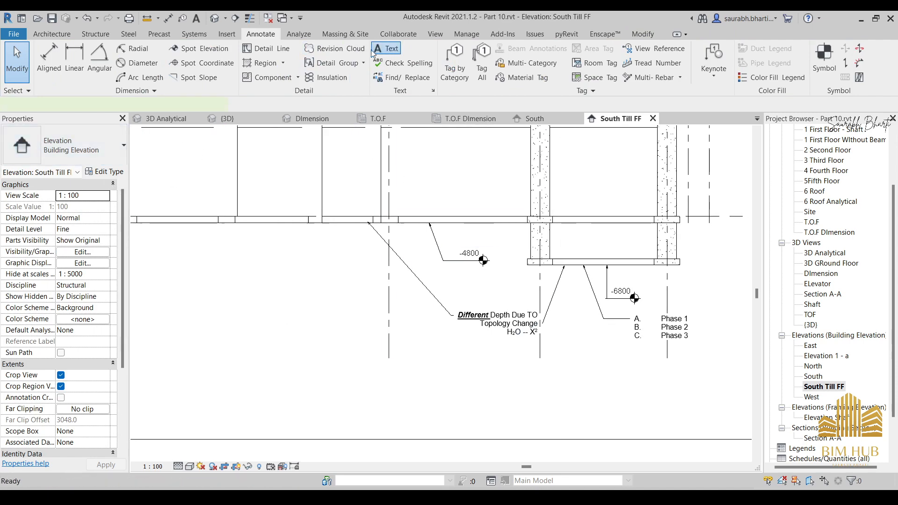
pyautogui.click(386, 49)
pyautogui.moveTo(573, 292); pyautogui.dragTo(494, 233, button='middle')
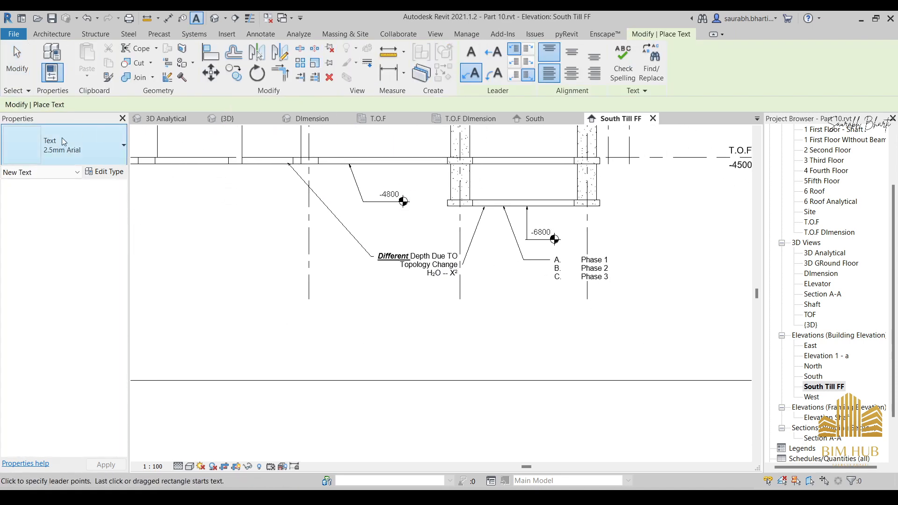
pyautogui.click(70, 149)
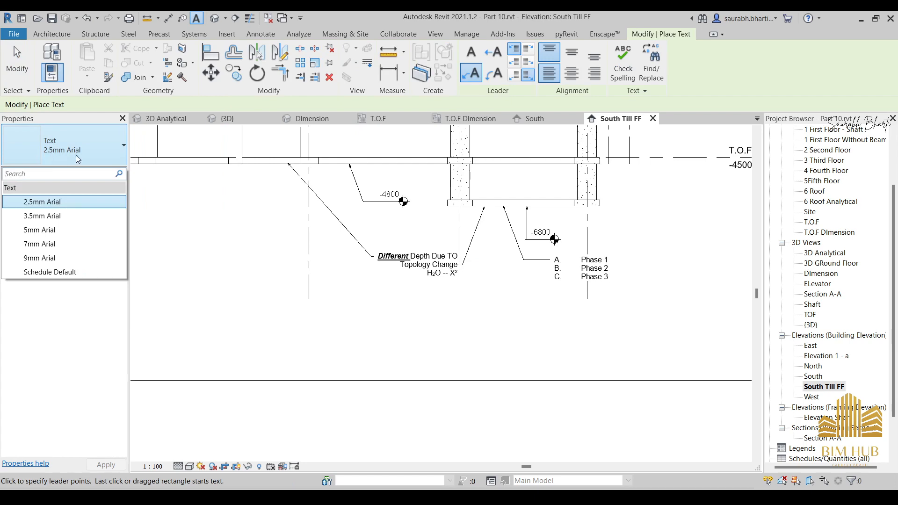
pyautogui.click(49, 147)
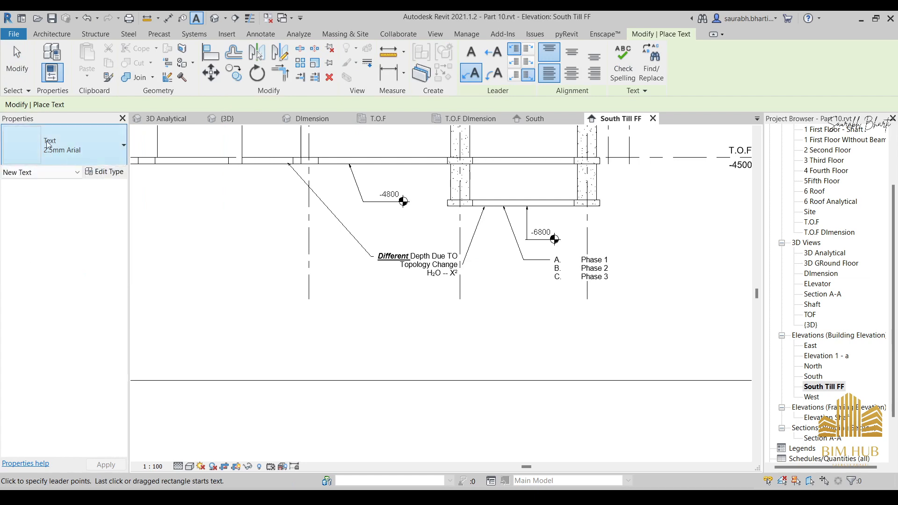
pyautogui.click(105, 172)
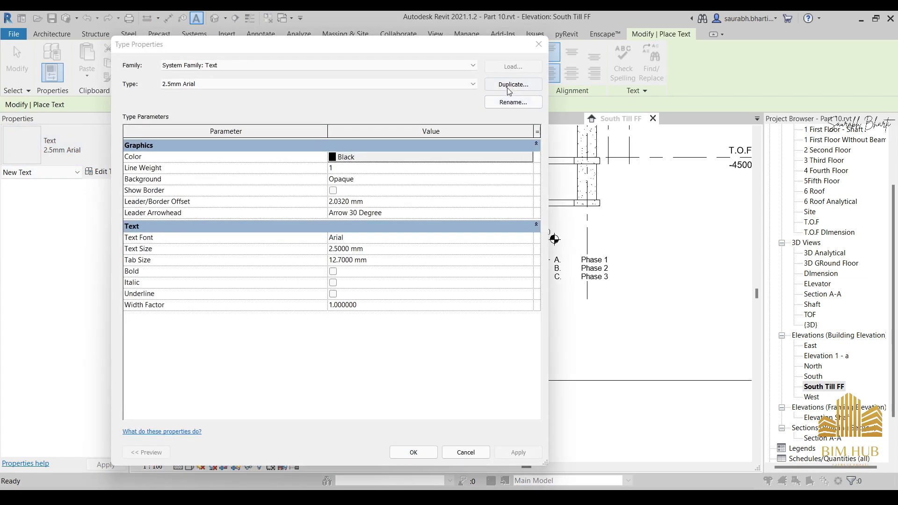
pyautogui.click(513, 84)
pyautogui.write('1.5')
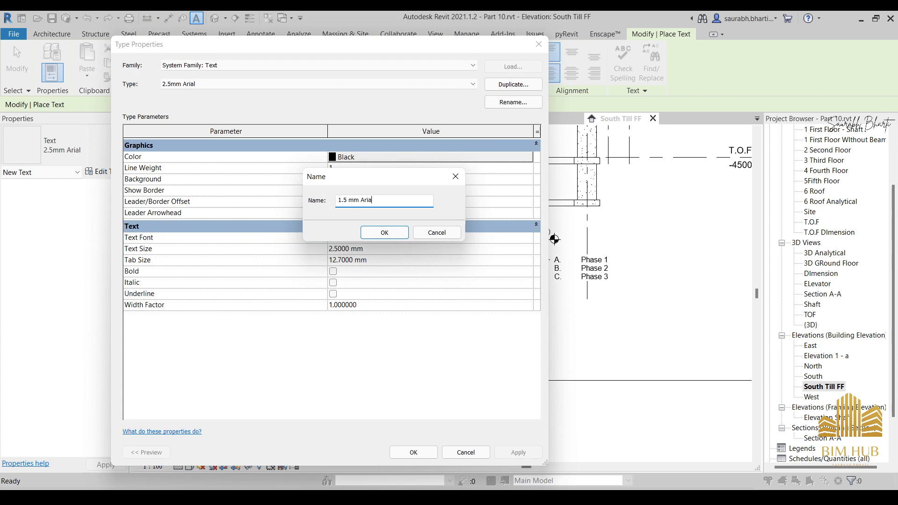
pyautogui.click(379, 232)
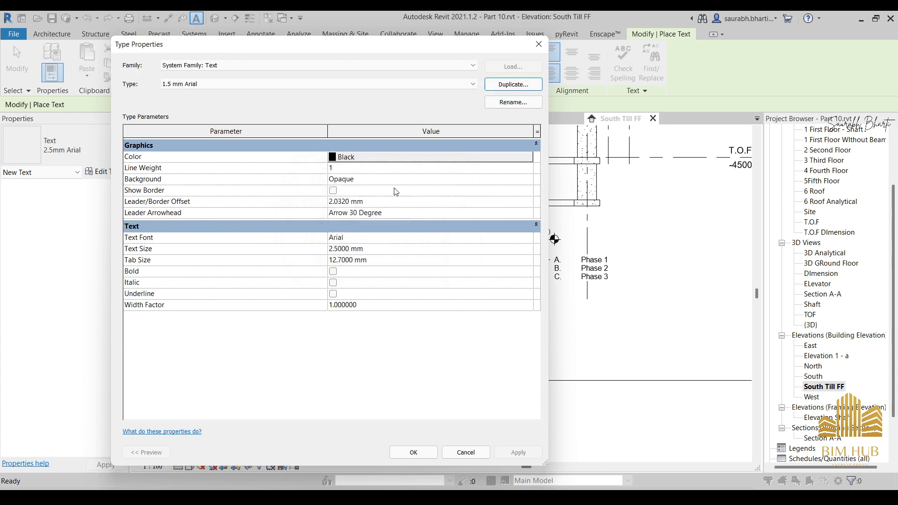
# Step: Set the 1.5 mm Arial type's color to red and turn on its border
pyautogui.click(386, 159)
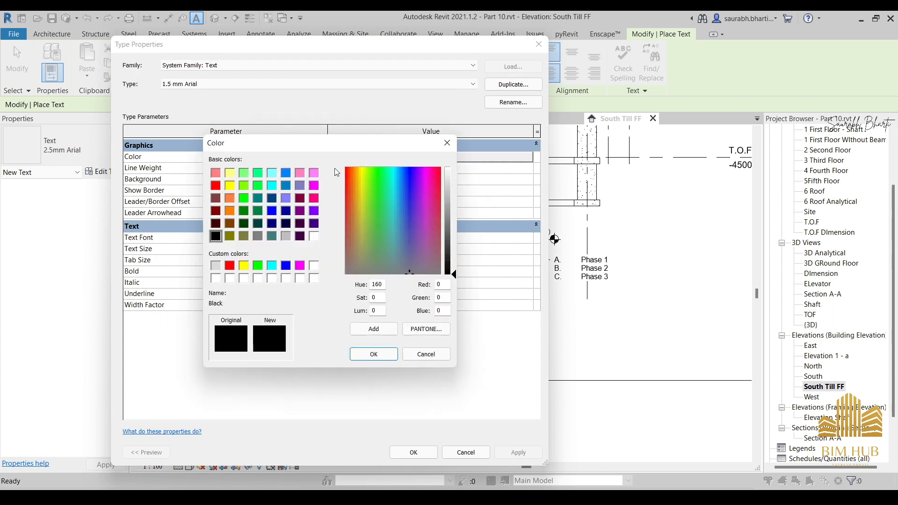
pyautogui.click(229, 267)
pyautogui.click(373, 354)
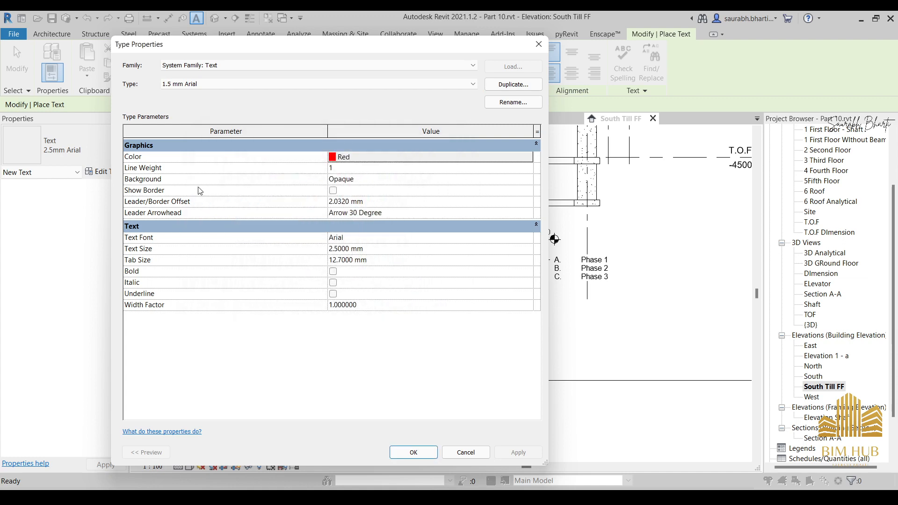
pyautogui.click(334, 191)
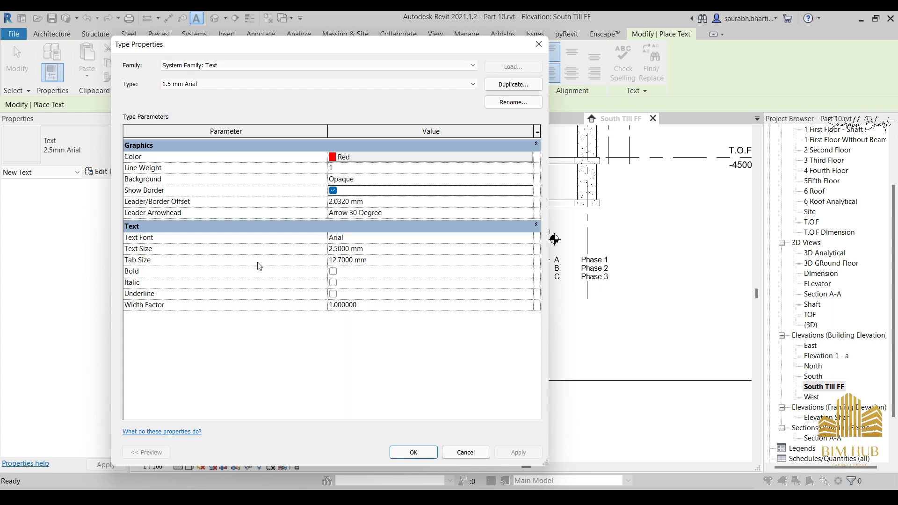
# Step: Set the 1.5 mm Arial type's text size to 1.5 mm, make it bold, italic and underlined, and apply the type properties
pyautogui.click(384, 250)
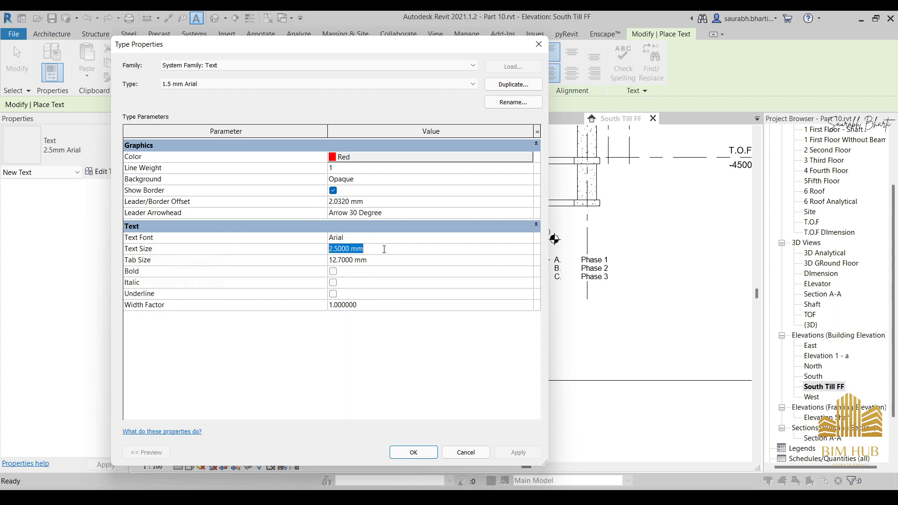
pyautogui.write('1.5')
pyautogui.click(333, 271)
pyautogui.click(333, 282)
pyautogui.click(333, 293)
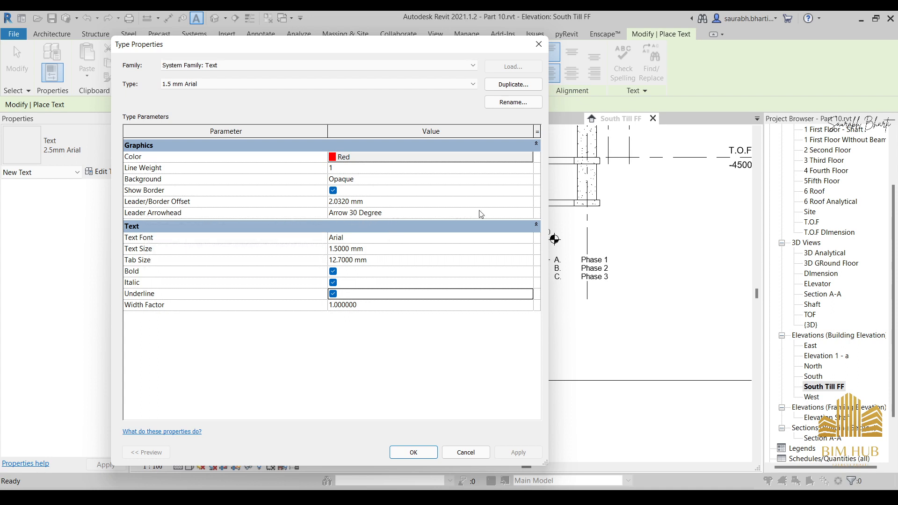
pyautogui.click(529, 214)
pyautogui.click(528, 212)
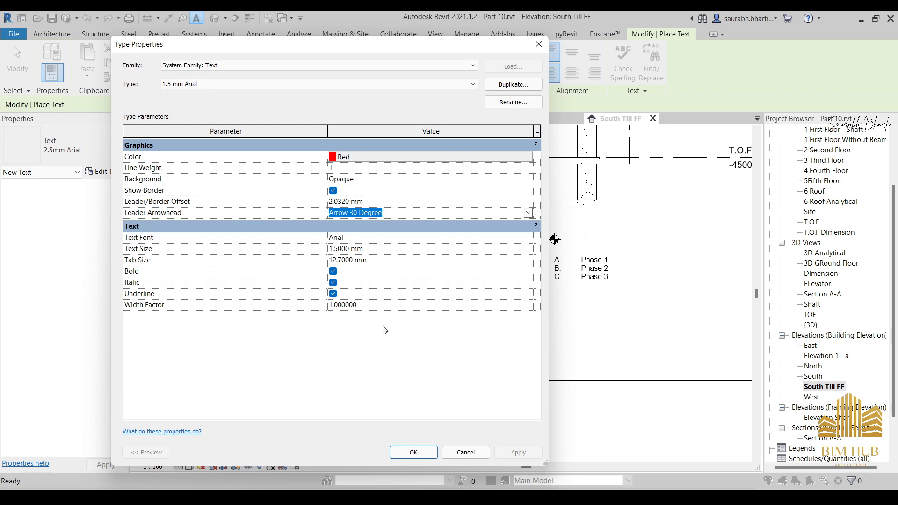
pyautogui.click(435, 457)
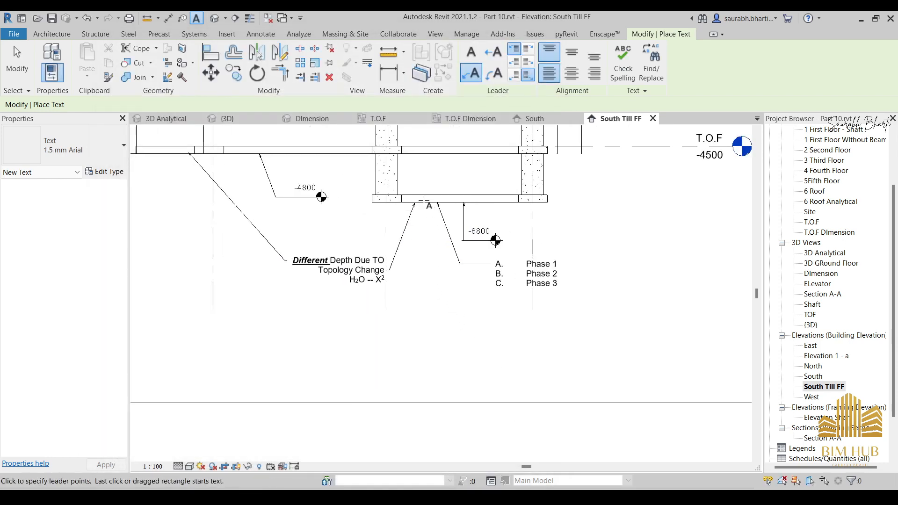
# Step: Place a two-segment leader note from the lower footing's underside to below the Phase list, reading "YOU CAn make changes as Per Your Requirement"
pyautogui.click(424, 202)
pyautogui.click(444, 329)
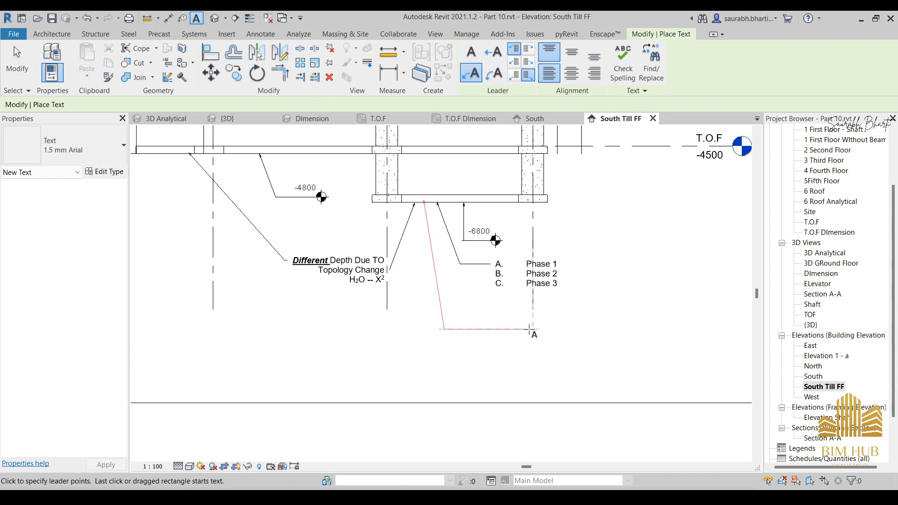
pyautogui.click(533, 329)
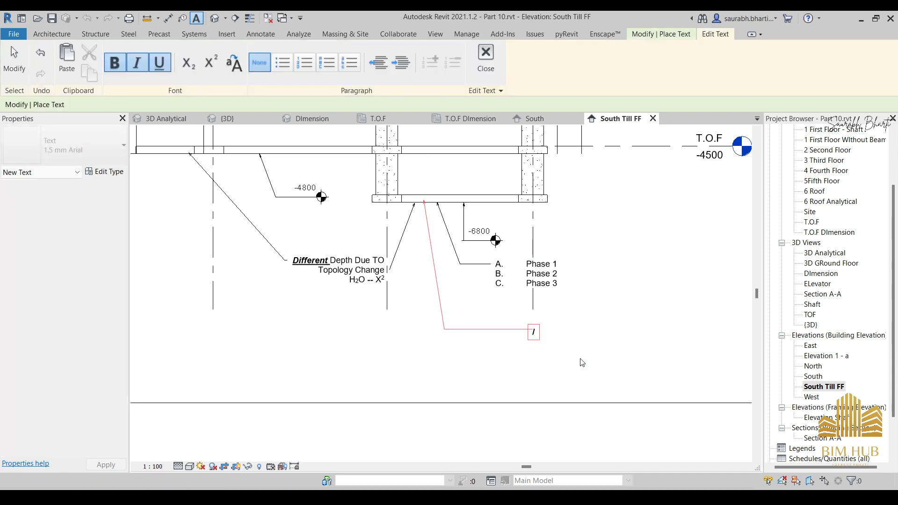
pyautogui.write('YOU CAn make changes as')
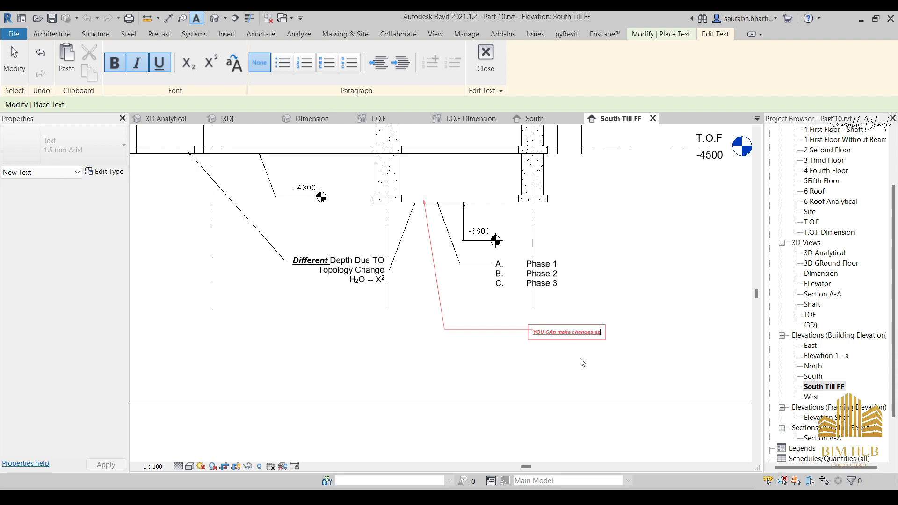
pyautogui.write(' Per Your Requirement')
pyautogui.press('Return')
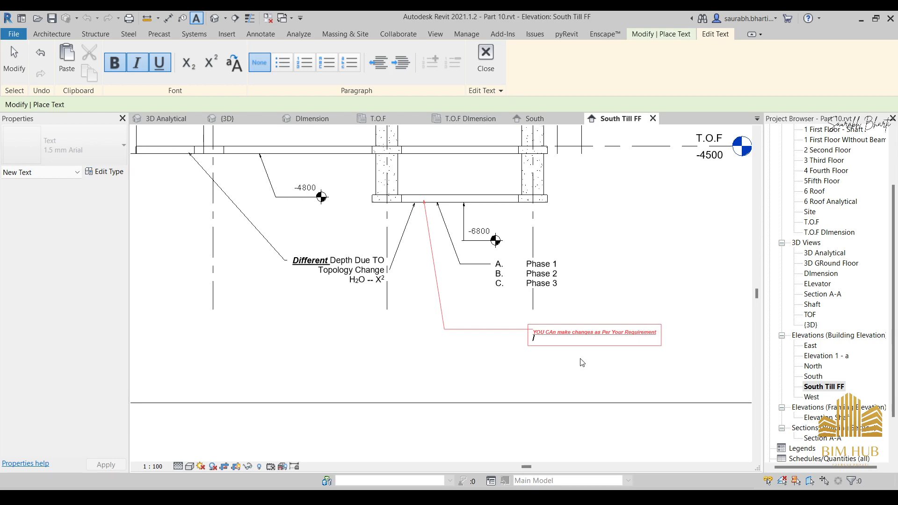
pyautogui.press('BackSpace')
pyautogui.click(565, 369)
pyautogui.press('Escape')
pyautogui.press('Escape')
# Step: Change the "Different Depth Due TO Topology Change" note to the 1.5 mm Arial text type
pyautogui.scroll(4, 579, 348)
pyautogui.moveTo(557, 335); pyautogui.dragTo(539, 336, button='middle')
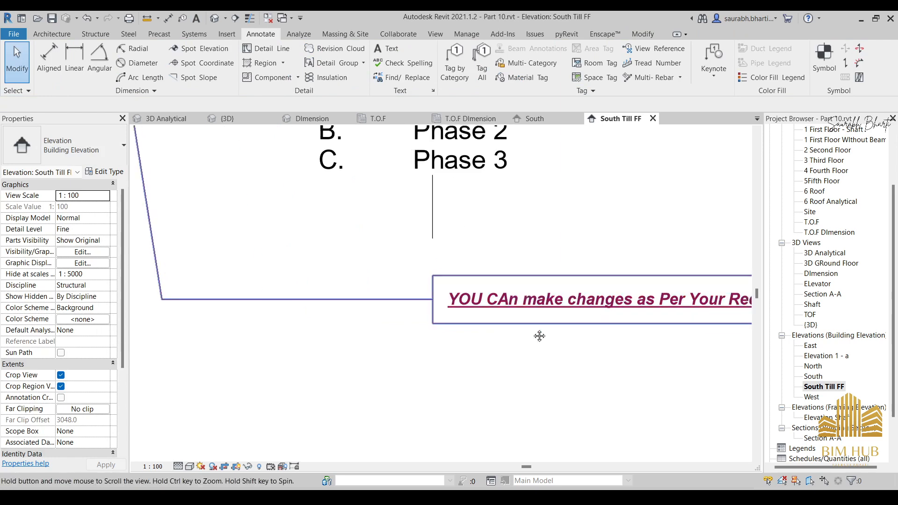
pyautogui.scroll(-1, 539, 336)
pyautogui.scroll(-5, 480, 329)
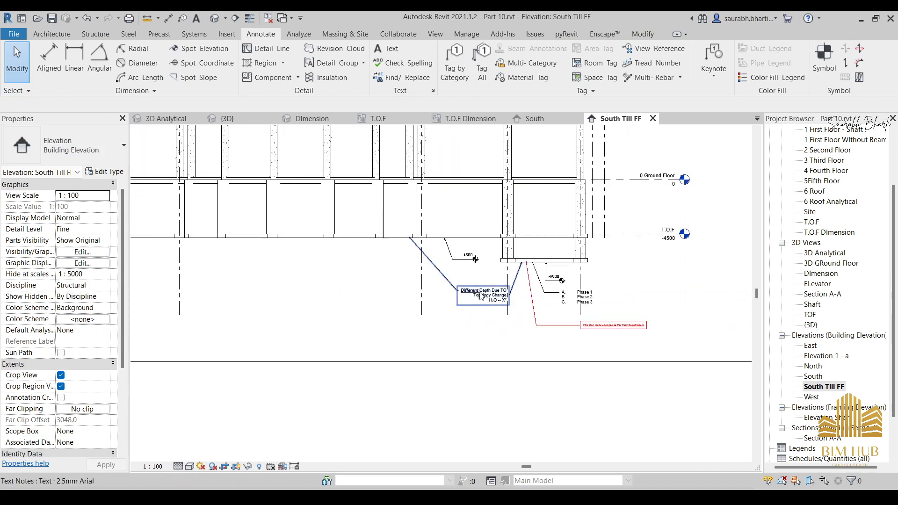
pyautogui.scroll(3, 481, 296)
pyautogui.click(474, 304)
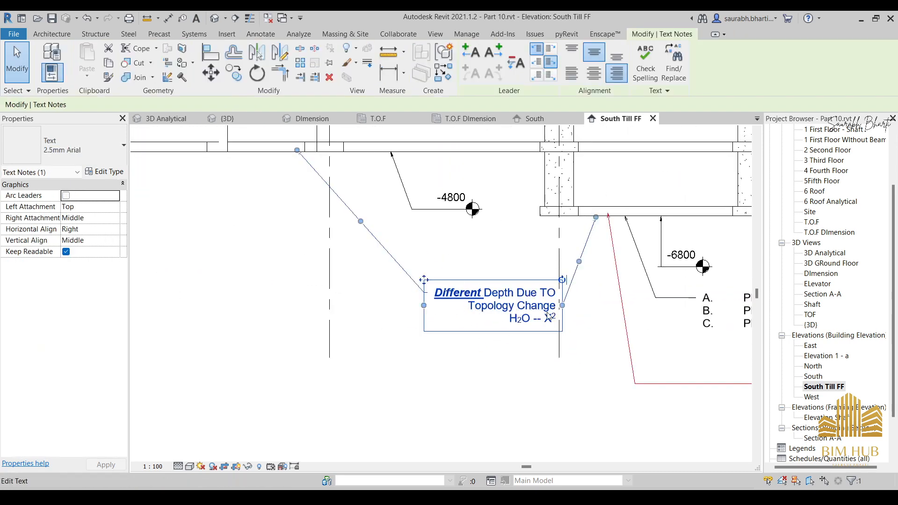
pyautogui.moveTo(475, 309); pyautogui.dragTo(216, 265, button='middle')
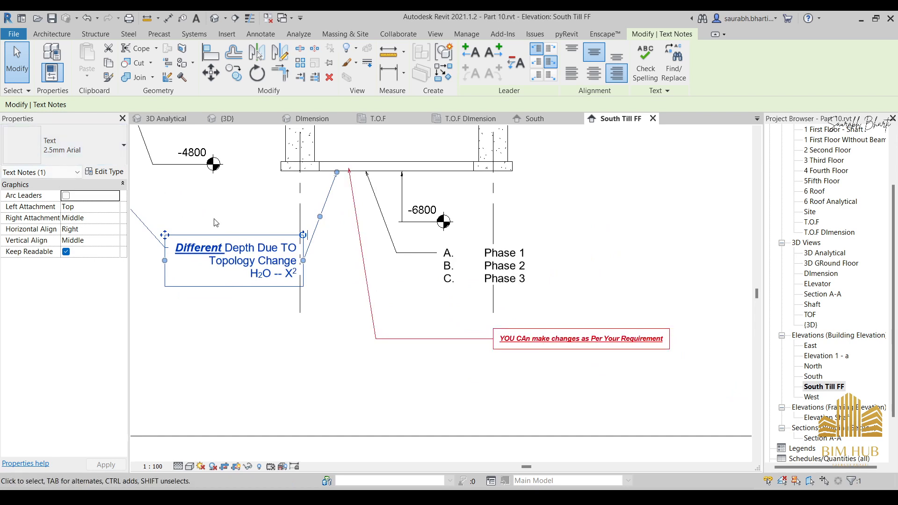
pyautogui.click(37, 149)
pyautogui.click(48, 203)
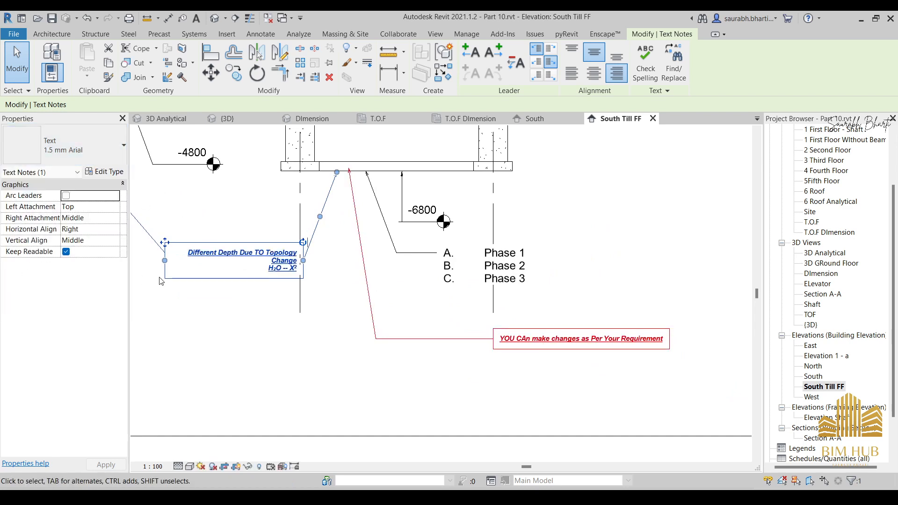
pyautogui.moveTo(243, 298)
pyautogui.mouseDown(button='middle')
pyautogui.moveTo(361, 298)
pyautogui.moveTo(394, 310)
pyautogui.mouseUp(button='middle')
pyautogui.click(363, 328)
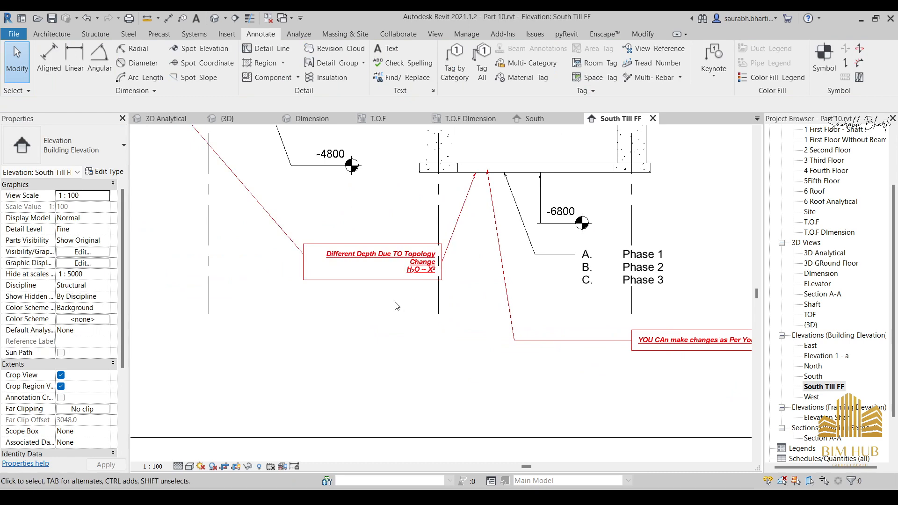
# Step: Open the Phase list note's text for editing and make the "Phase 1" item bold
pyautogui.scroll(-1, 411, 290)
pyautogui.moveTo(417, 293); pyautogui.dragTo(380, 275, button='middle')
pyautogui.scroll(3, 532, 265)
pyautogui.doubleClick(533, 288)
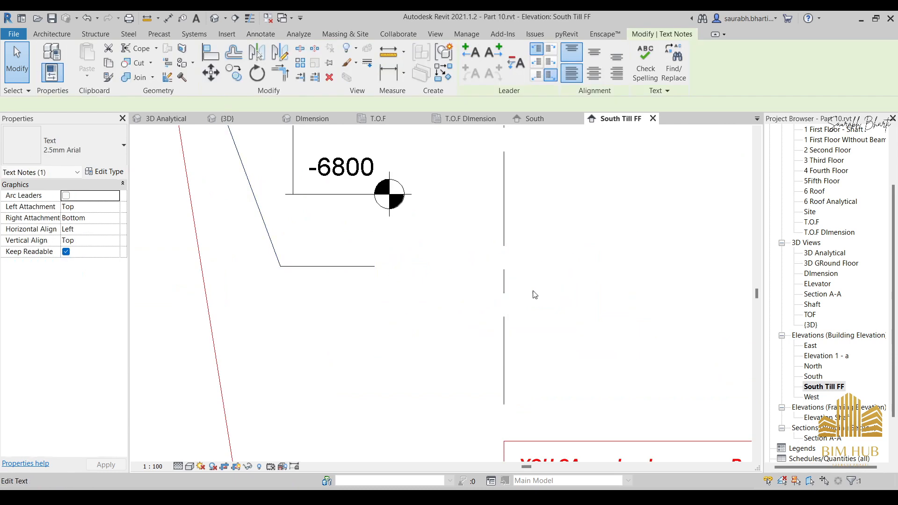
pyautogui.click(534, 267)
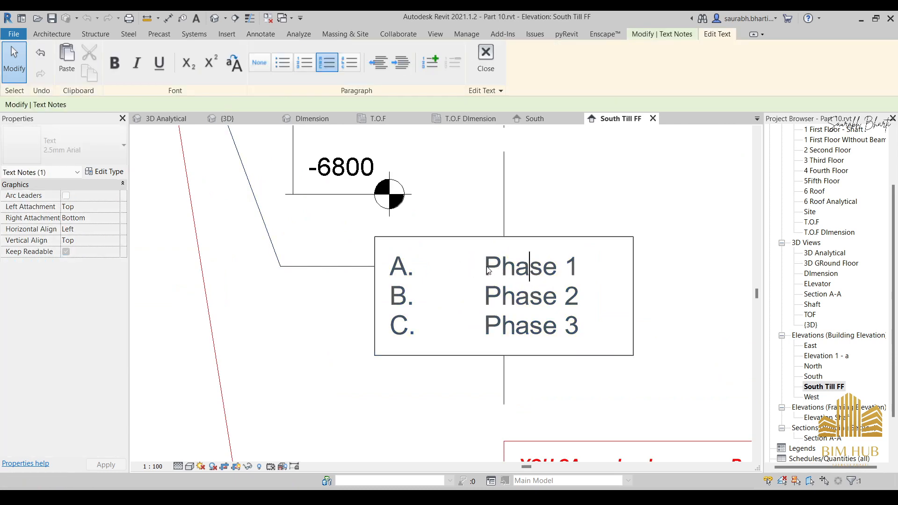
pyautogui.moveTo(486, 267); pyautogui.dragTo(604, 269)
pyautogui.click(114, 63)
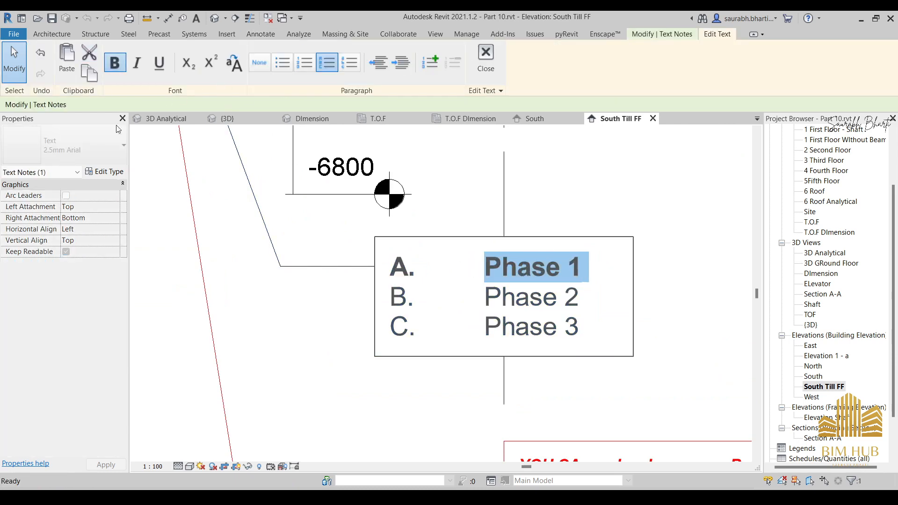
# Step: Make "Phase 2" italic and "Phase 3" underlined, and keep the changes to the text note
pyautogui.moveTo(476, 299); pyautogui.dragTo(579, 302)
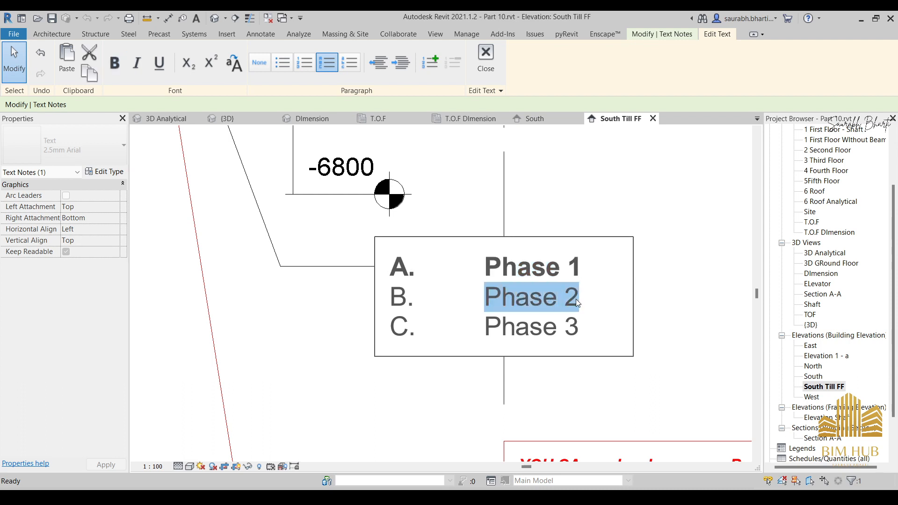
pyautogui.click(136, 62)
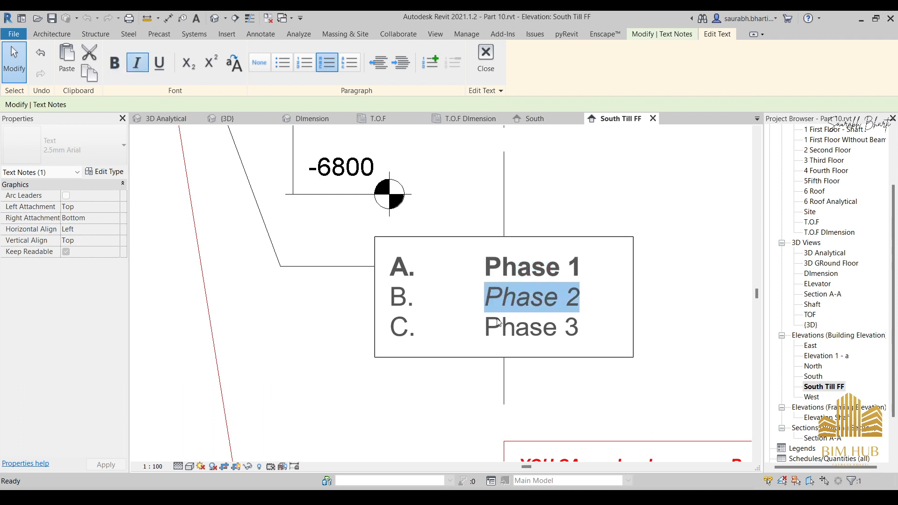
pyautogui.moveTo(482, 327); pyautogui.dragTo(588, 330)
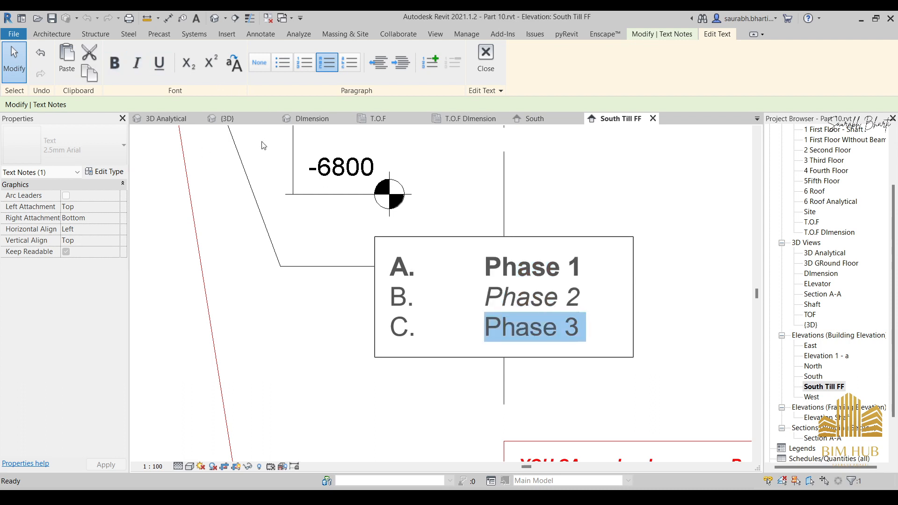
pyautogui.click(160, 63)
pyautogui.press('Escape')
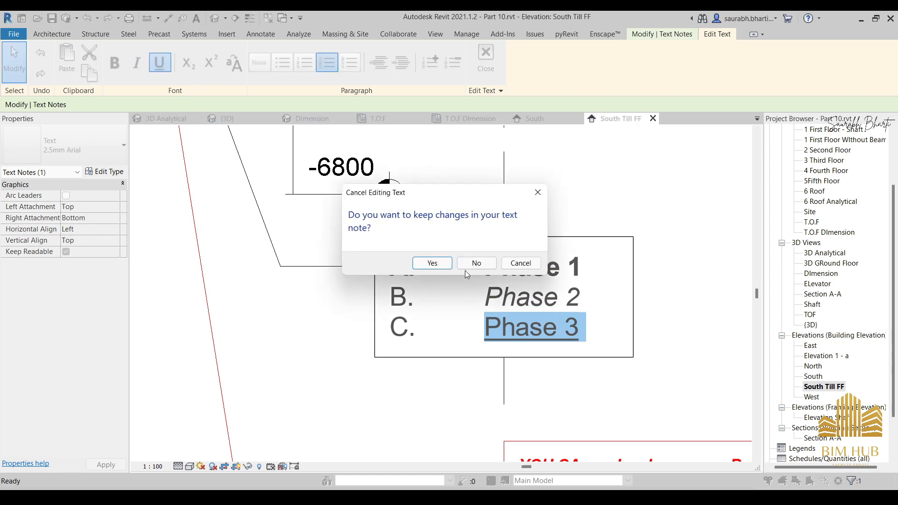
pyautogui.click(431, 263)
pyautogui.scroll(-6, 512, 360)
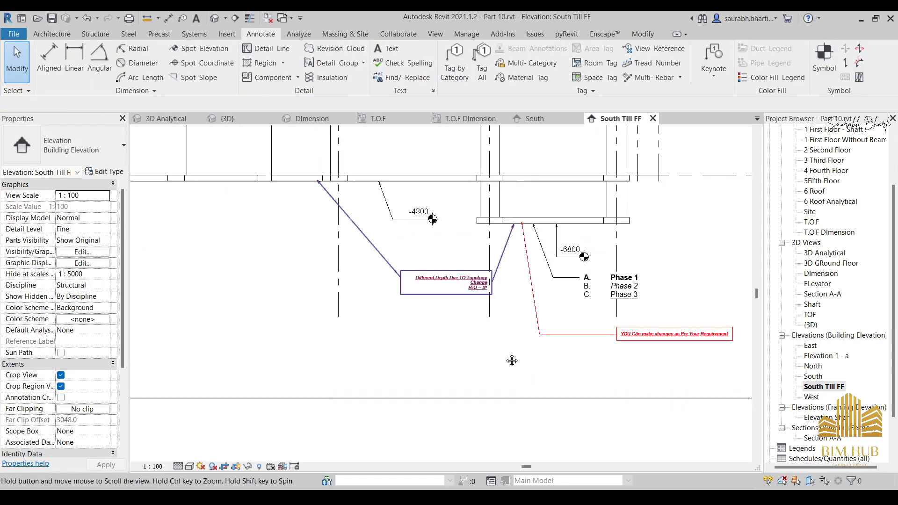
pyautogui.scroll(4, 407, 262)
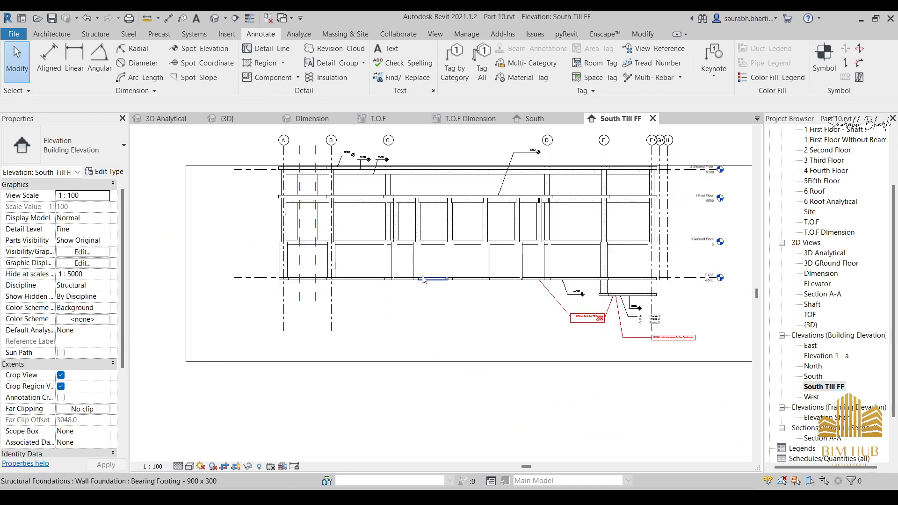
pyautogui.scroll(3, 820, 240)
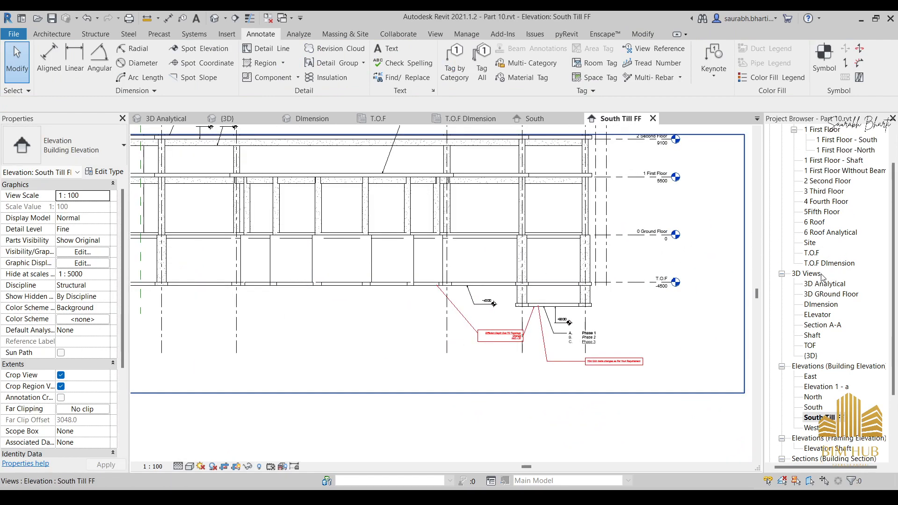
# Step: Open the T.O.F DImension structural plan and review the dimensions along the grids, columns, shaft opening and semicircular bay
pyautogui.doubleClick(827, 263)
pyautogui.scroll(6, 507, 237)
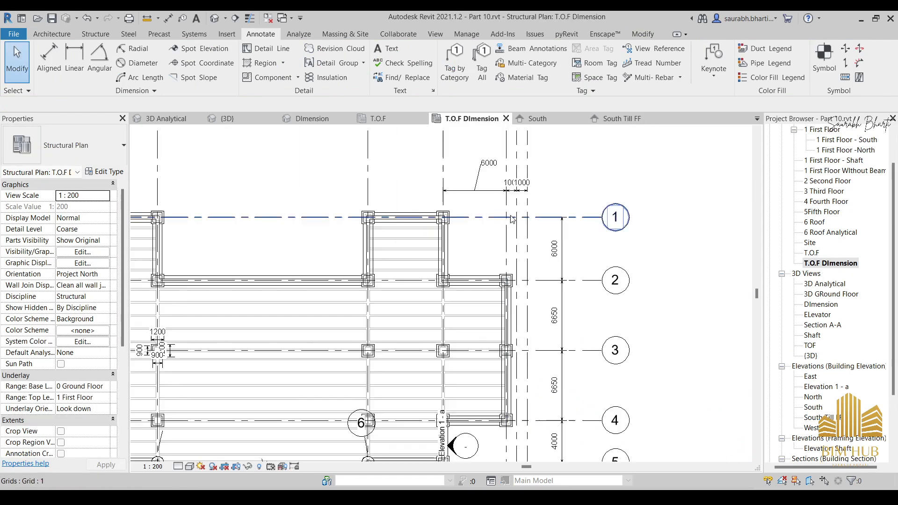
pyautogui.moveTo(503, 193); pyautogui.dragTo(505, 224, button='middle')
pyautogui.scroll(-5, 504, 225)
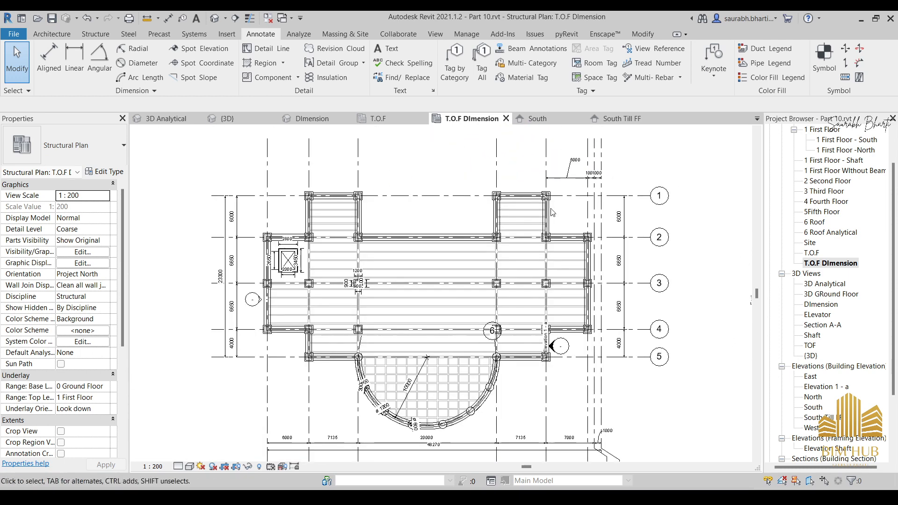
pyautogui.scroll(2, 502, 270)
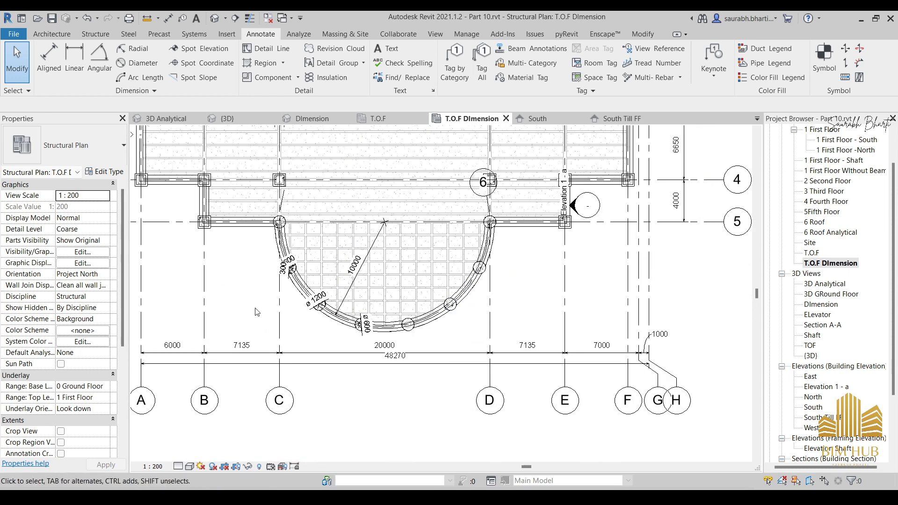
pyautogui.scroll(-2, 404, 301)
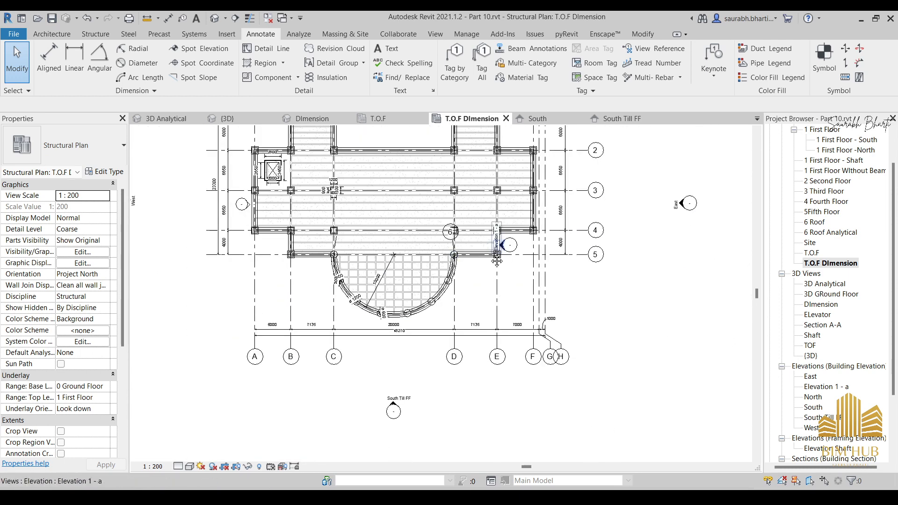
pyautogui.moveTo(342, 194); pyautogui.dragTo(327, 228, button='middle')
pyautogui.scroll(2, 351, 280)
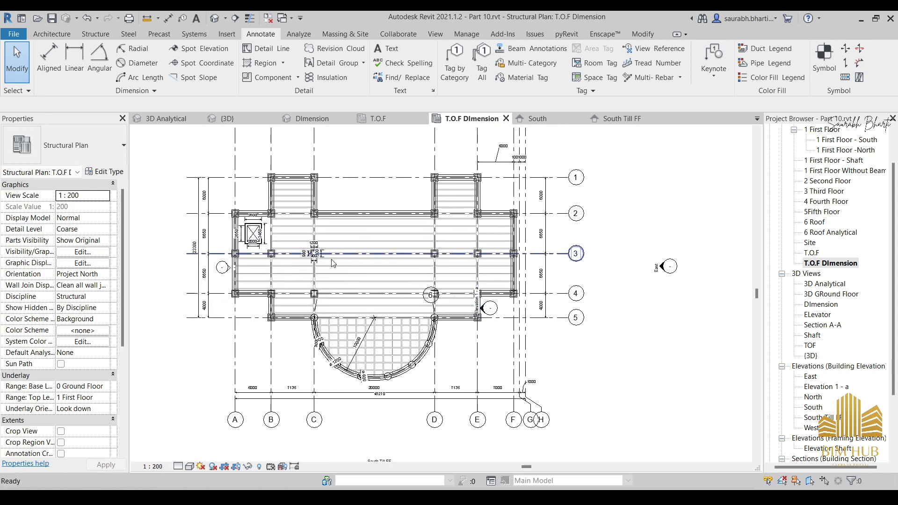
pyautogui.moveTo(380, 350); pyautogui.dragTo(374, 326, button='middle')
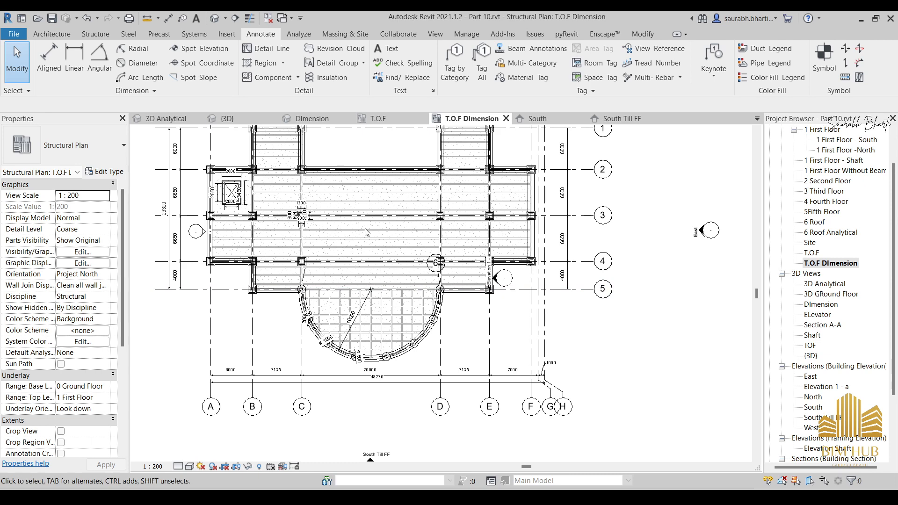
pyautogui.moveTo(487, 498)
pyautogui.click(487, 446)
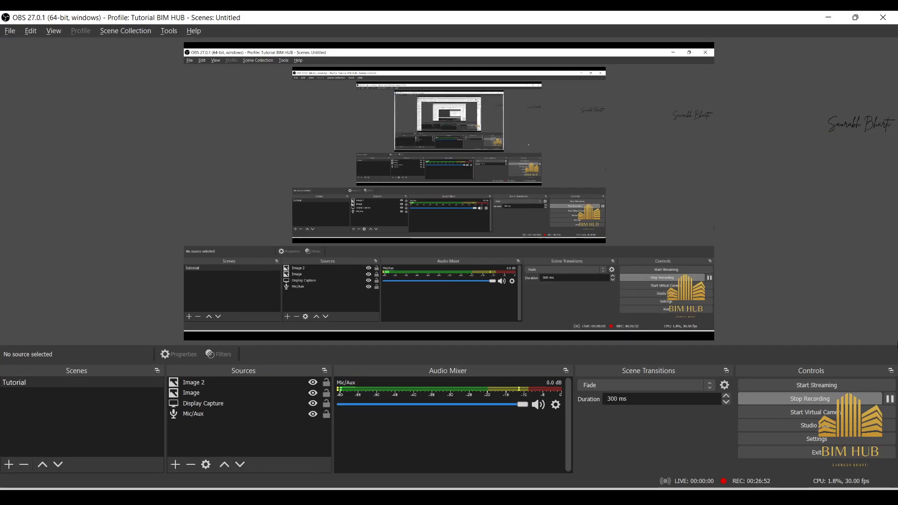